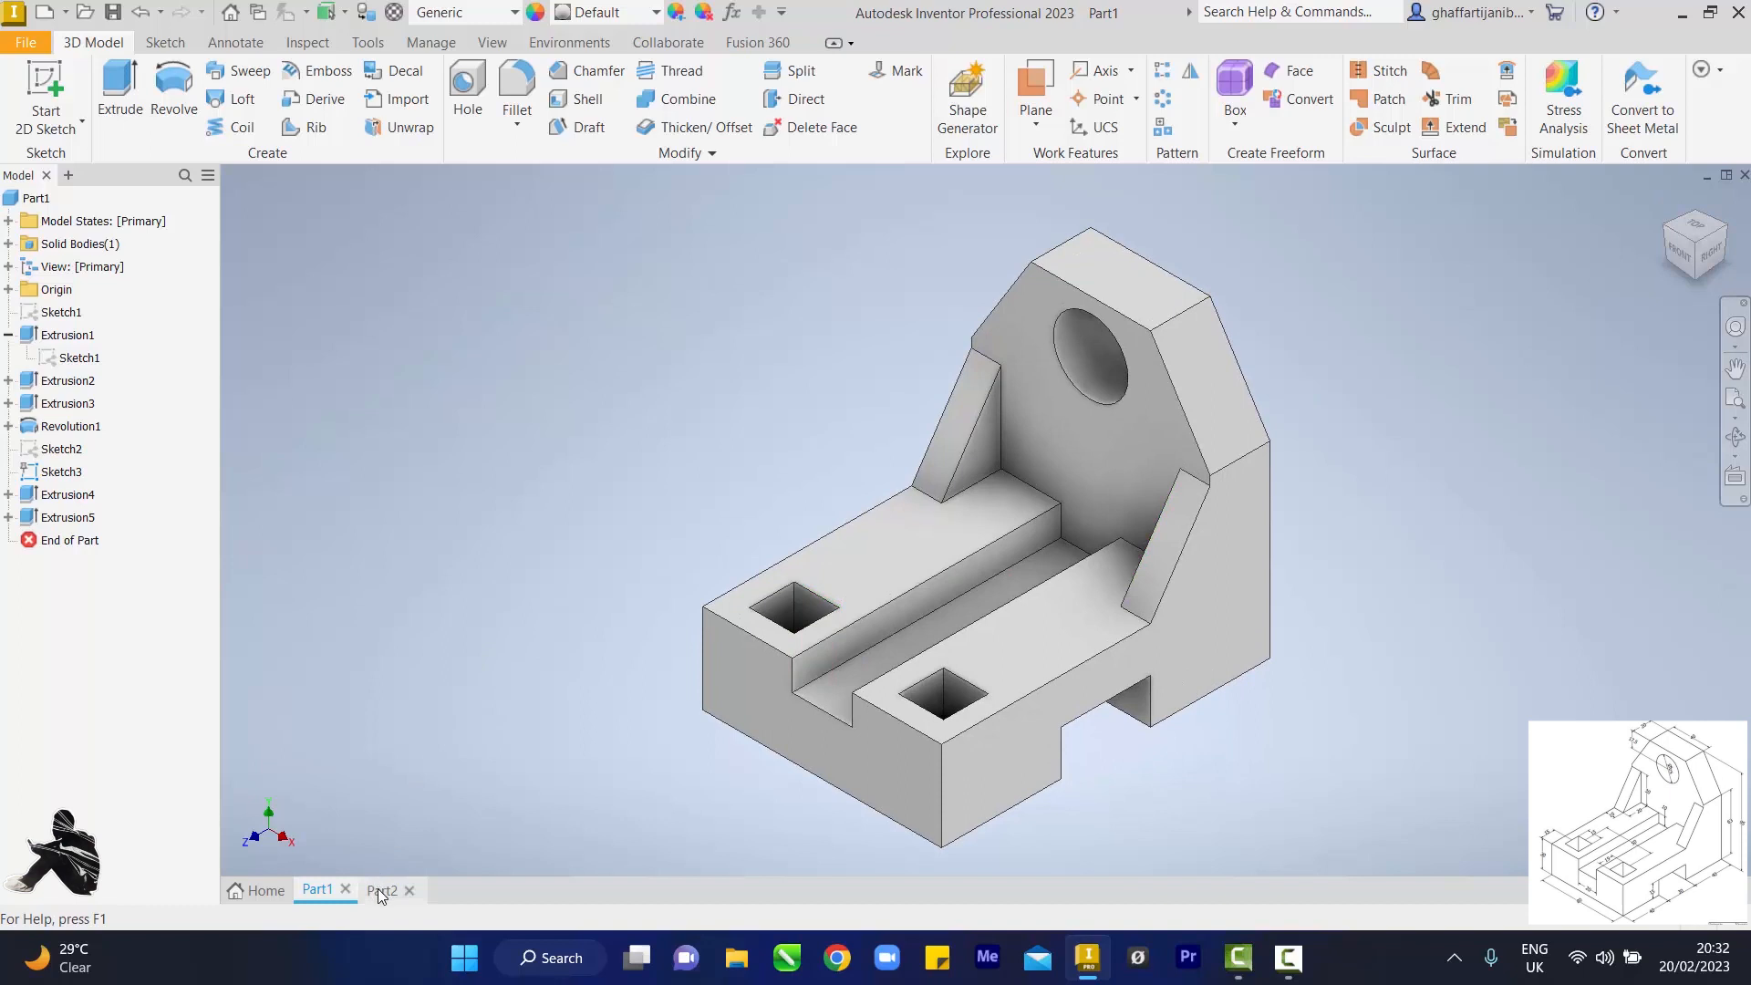
Step: Switch to Part2 and start a new 2D sketch on the YZ plane, facing the right-side view
{"action": "left_click", "coordinate": [378, 889]}
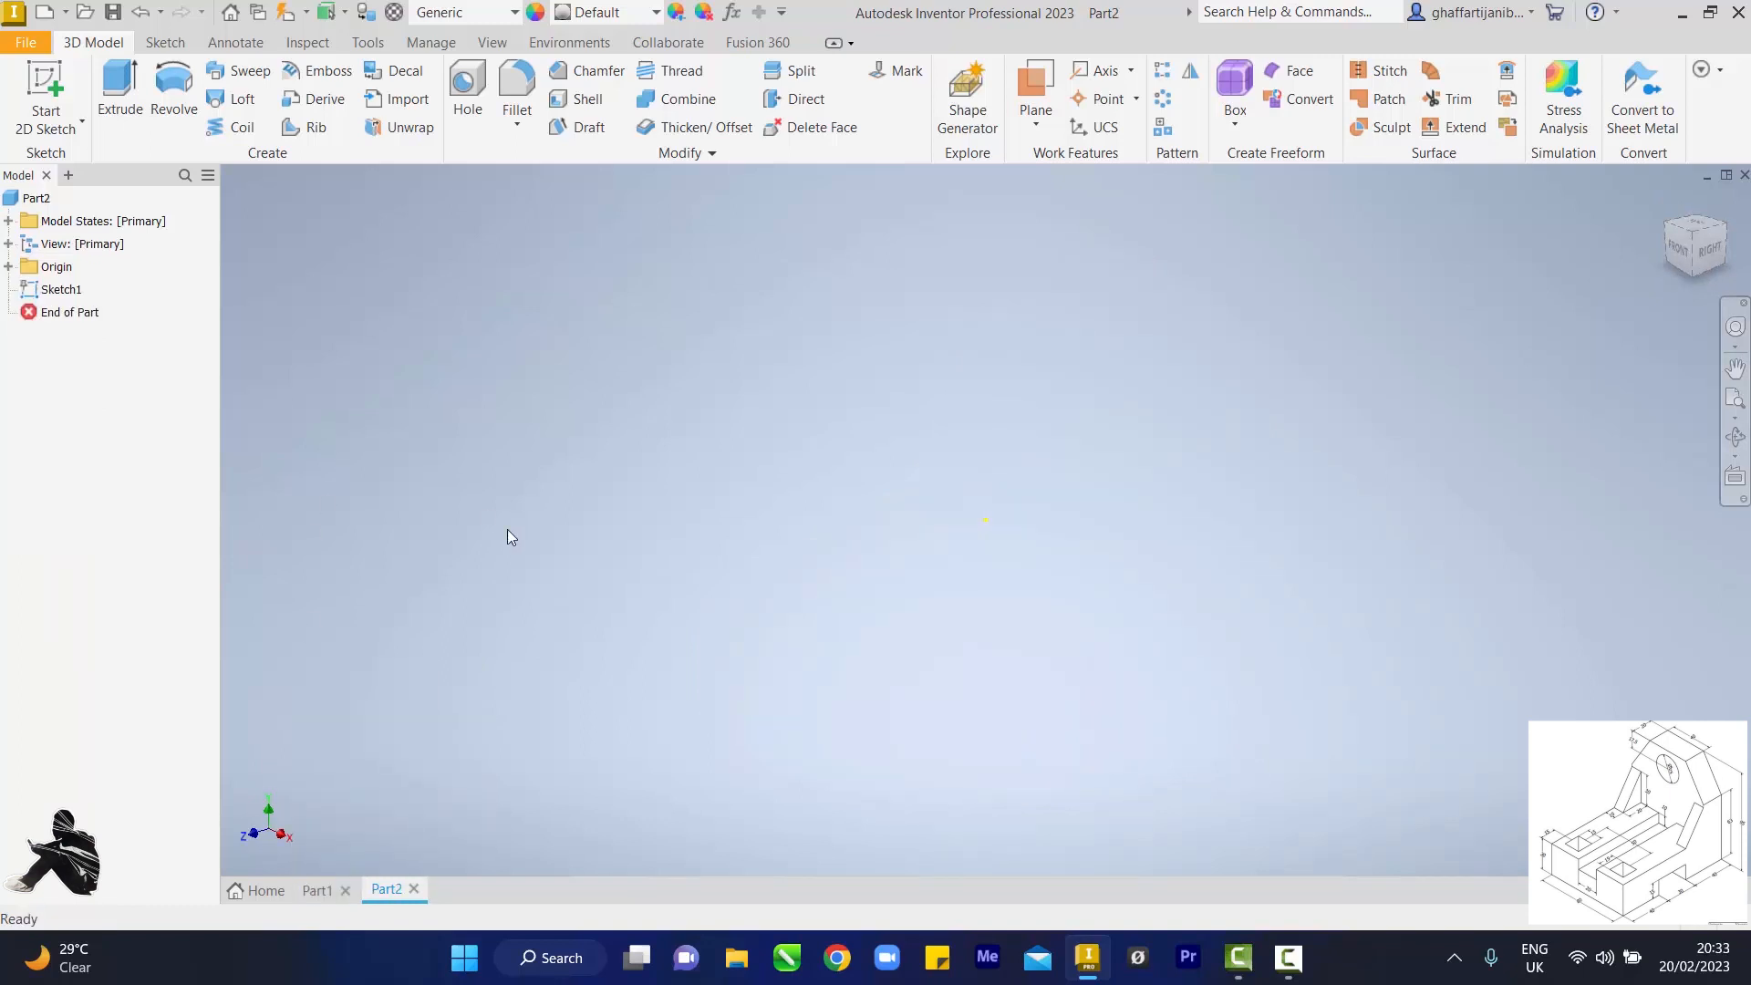
{"action": "left_click", "coordinate": [56, 92]}
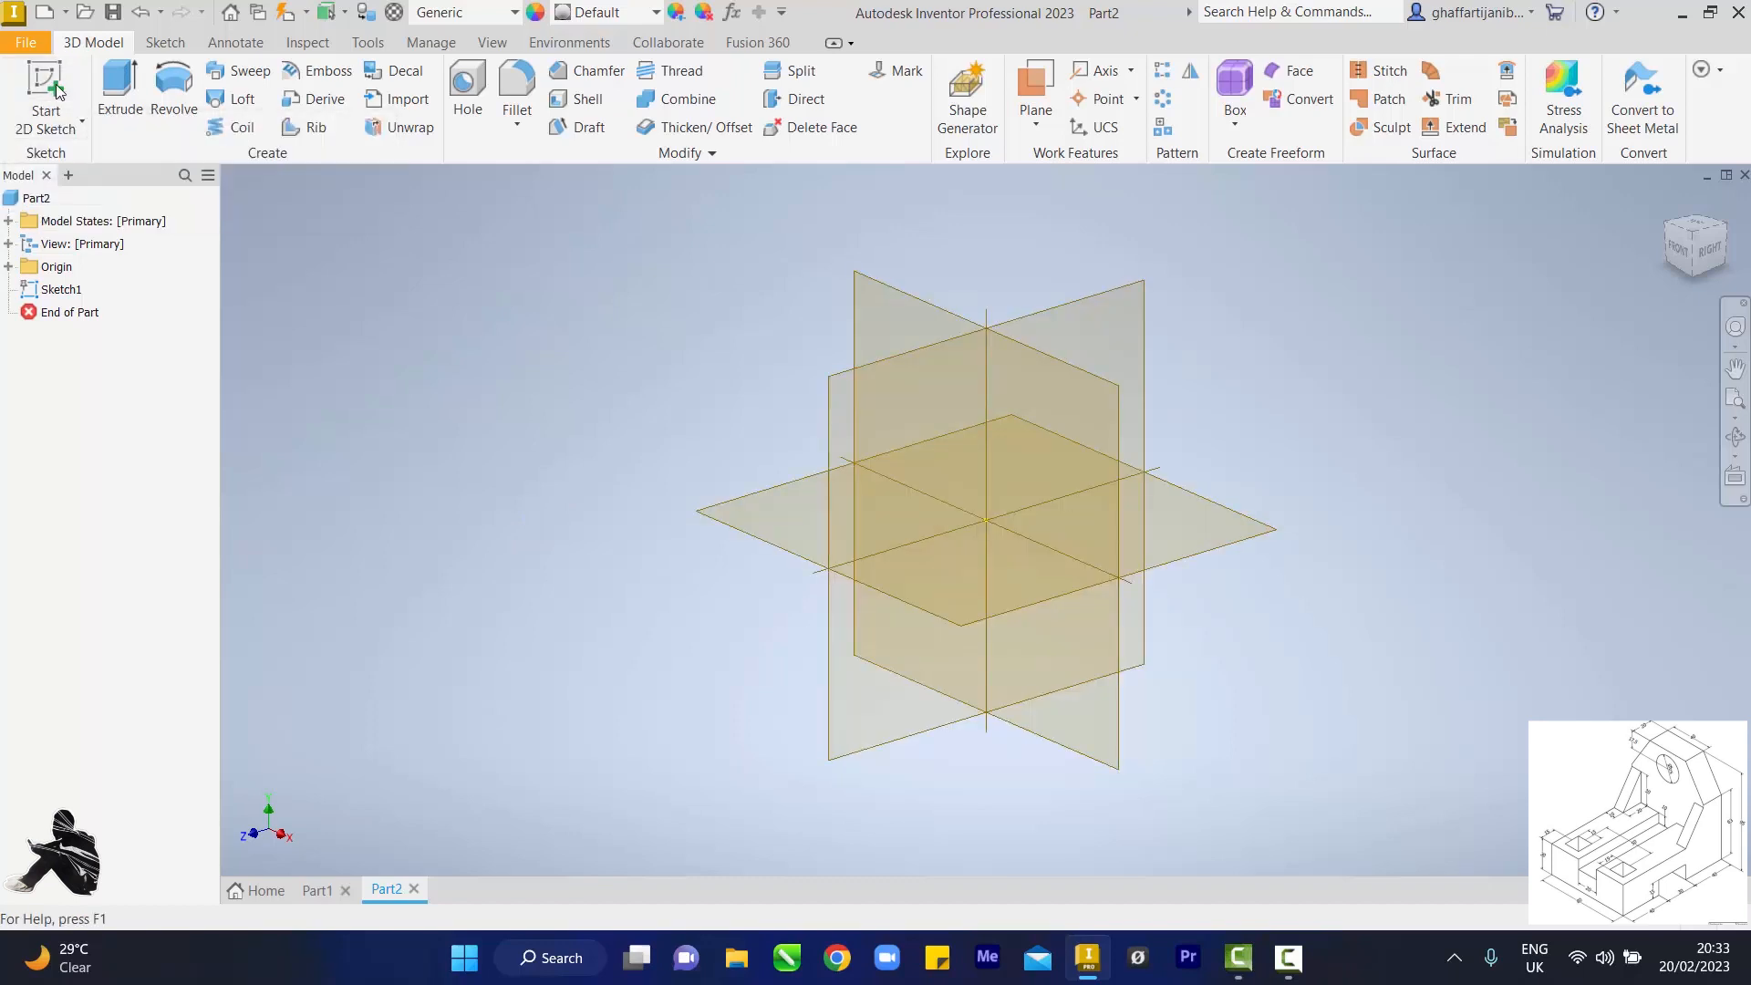
{"action": "left_click", "coordinate": [881, 439]}
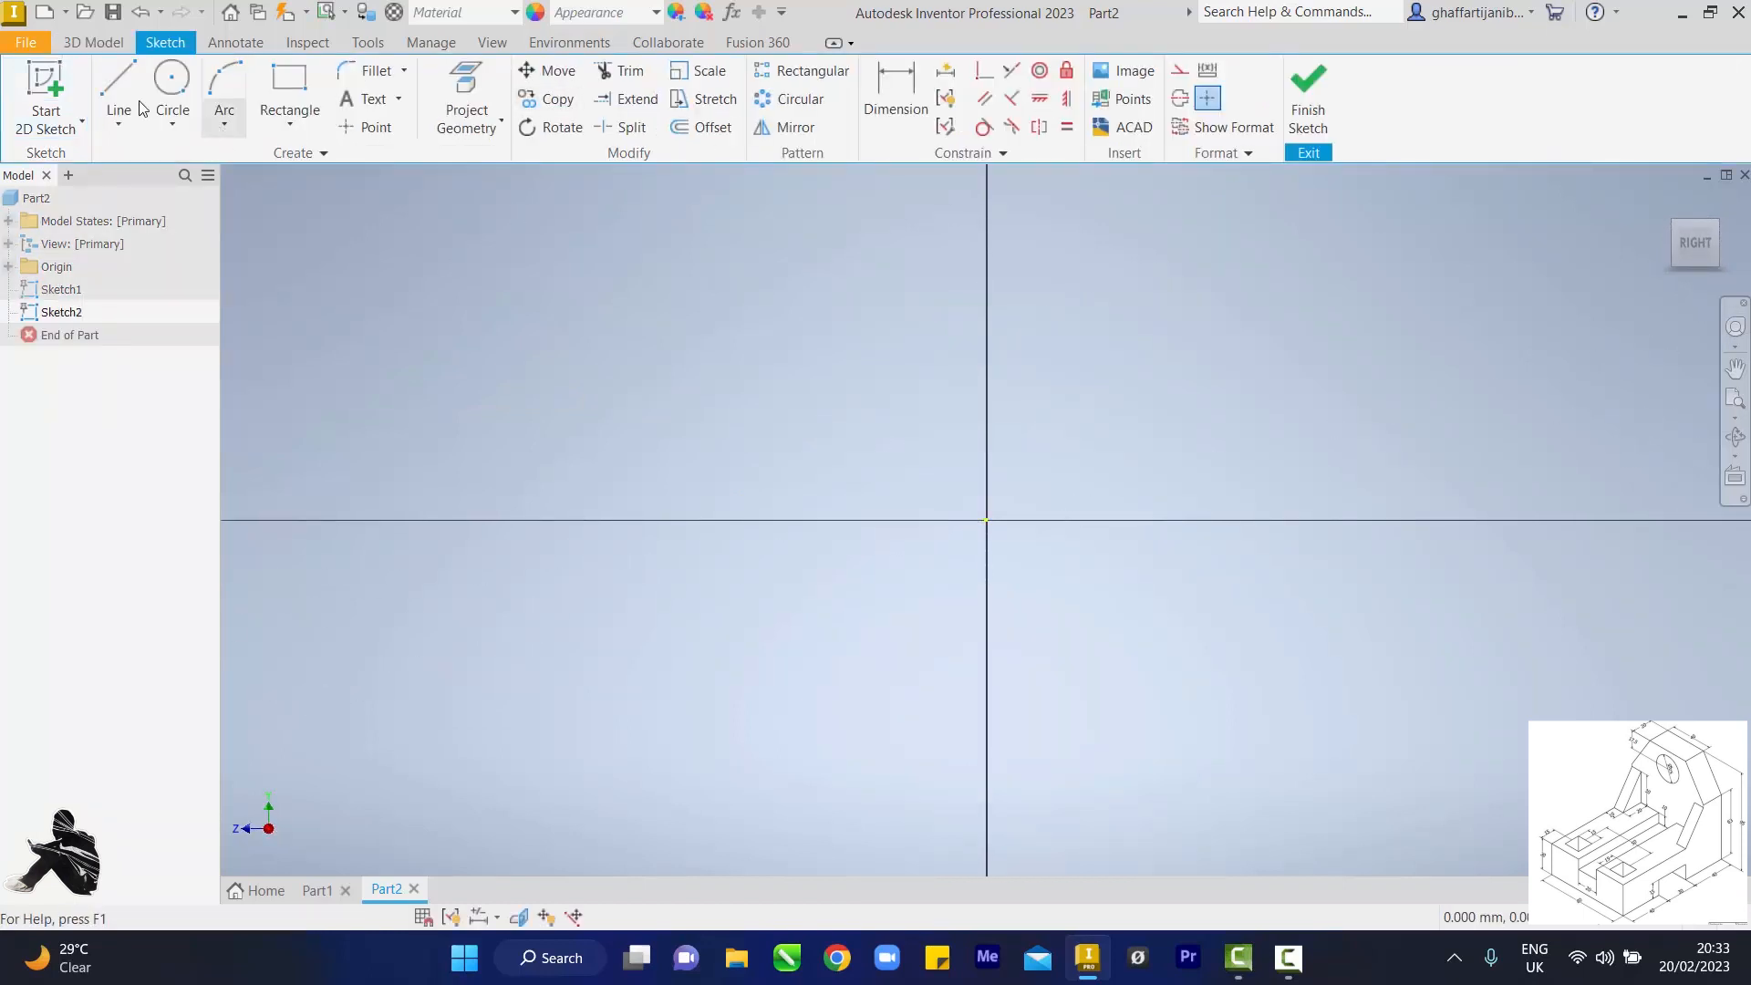
{"action": "left_click", "coordinate": [108, 88]}
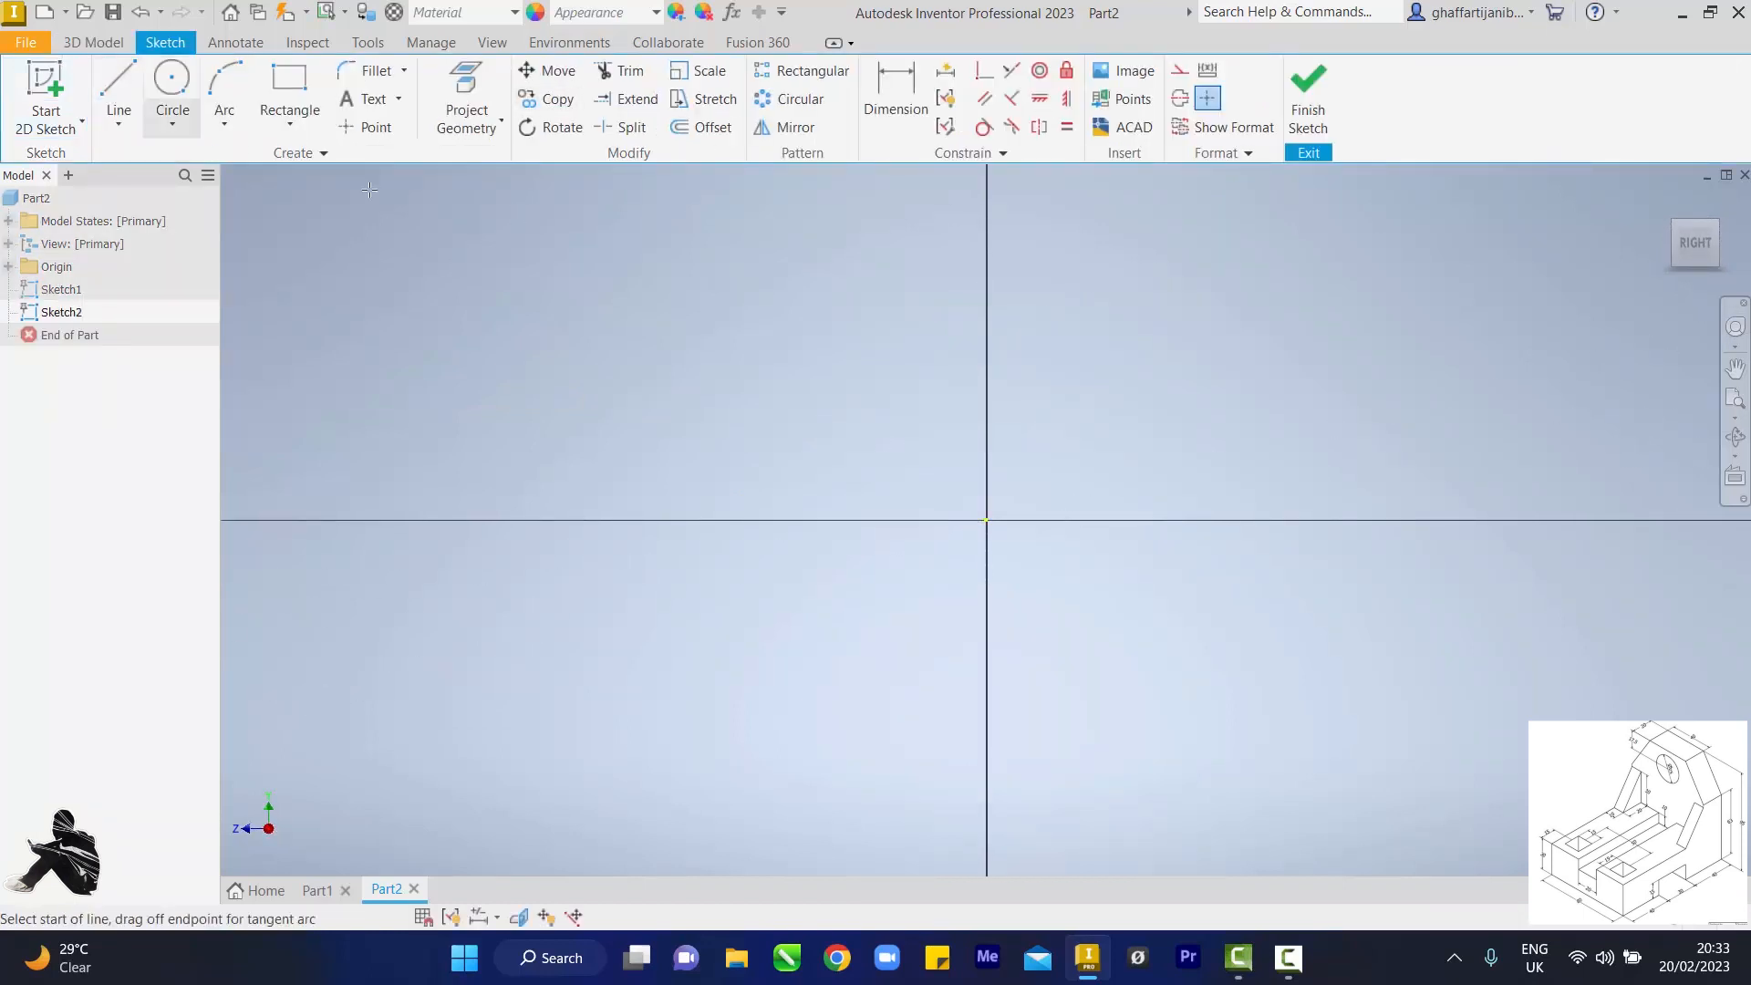
{"action": "left_click", "coordinate": [1188, 248]}
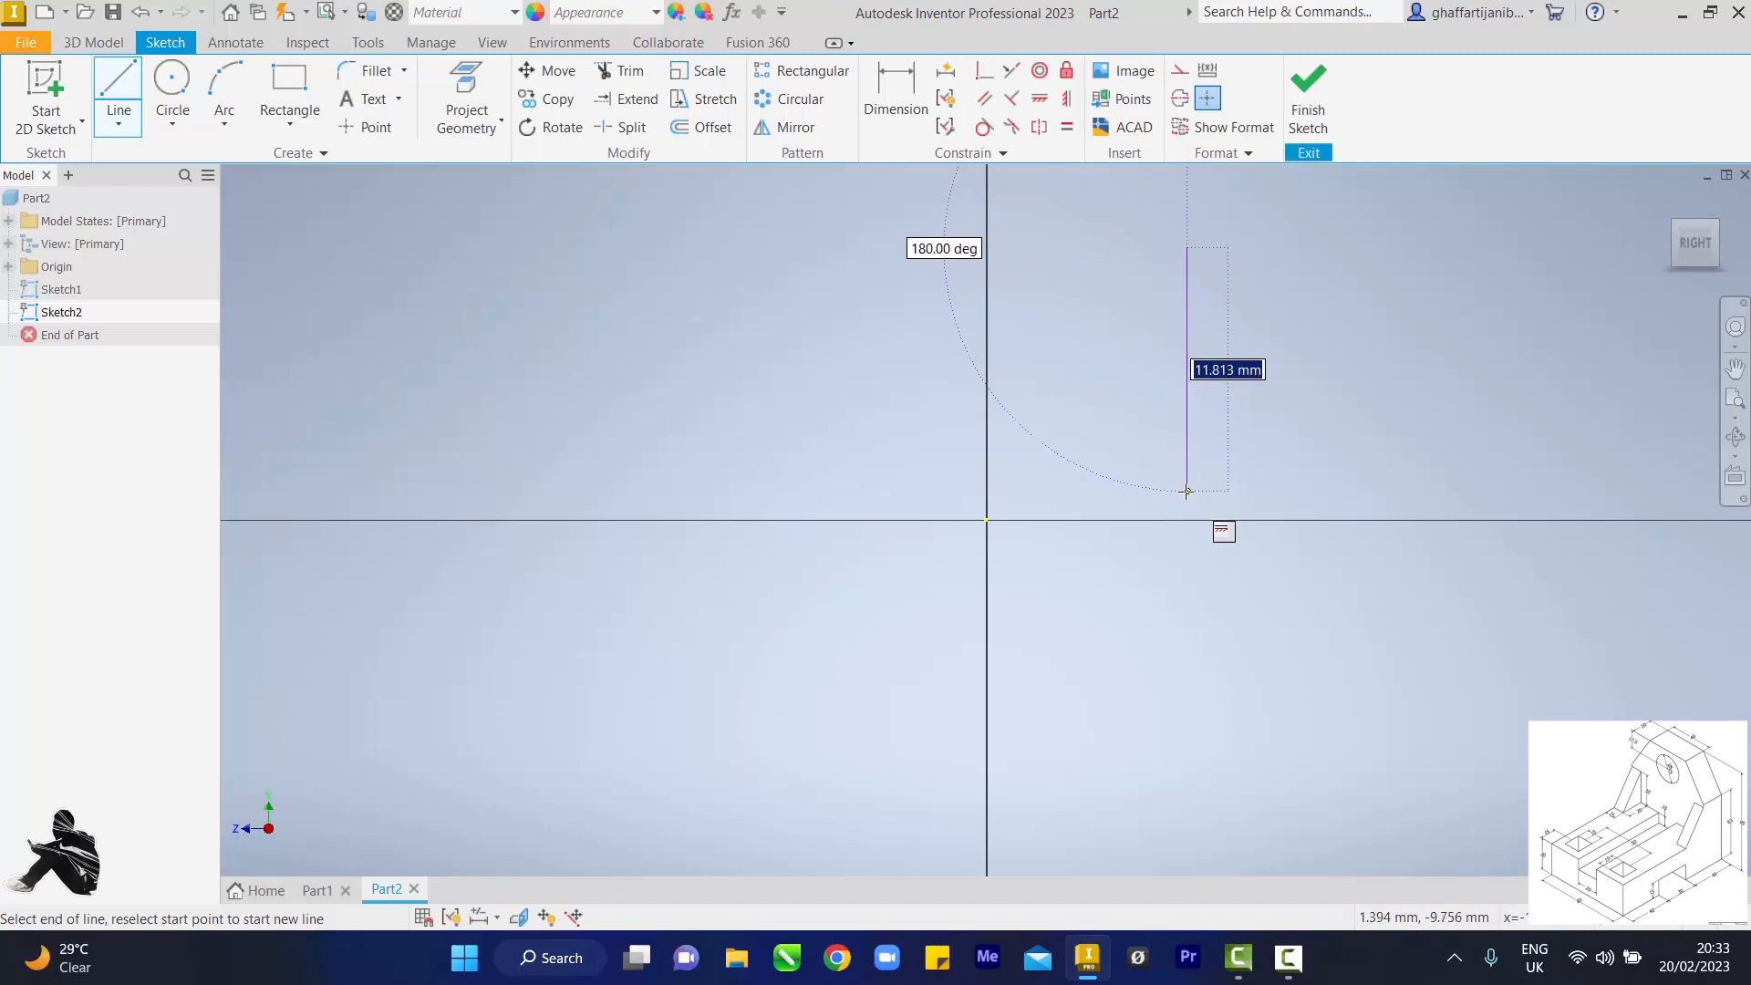
{"action": "left_click", "coordinate": [1186, 492]}
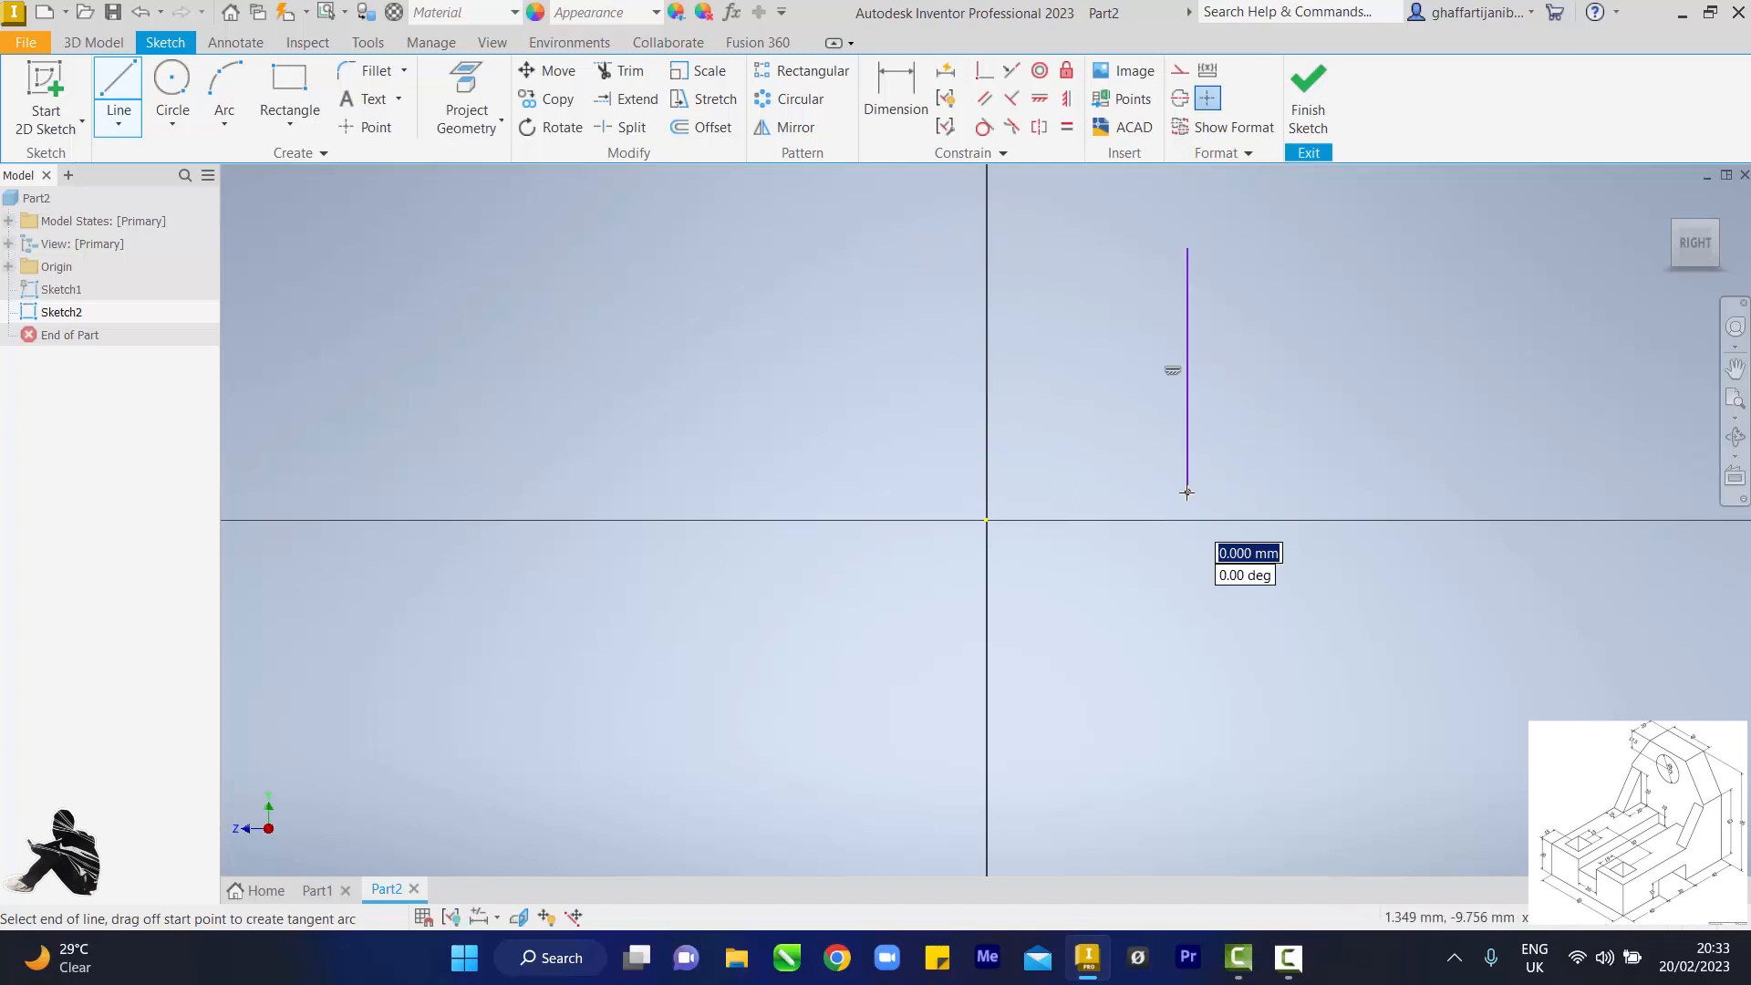
{"action": "right_click", "coordinate": [1110, 424]}
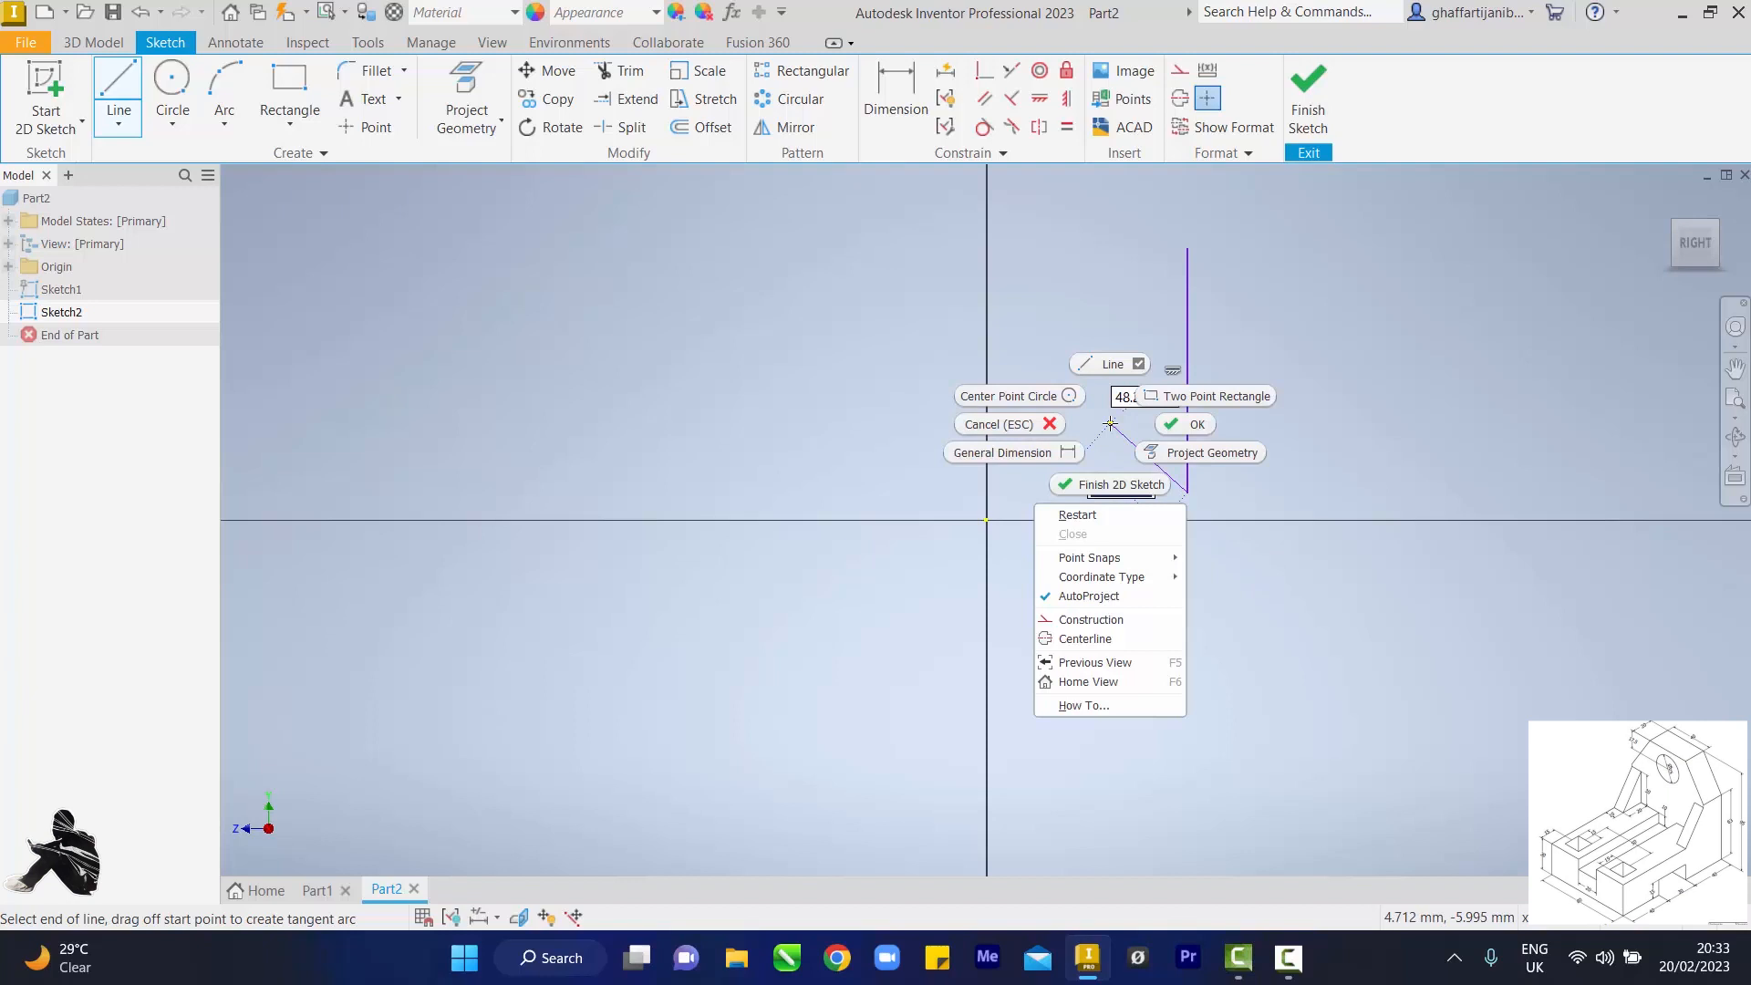
{"action": "left_click", "coordinate": [1182, 424]}
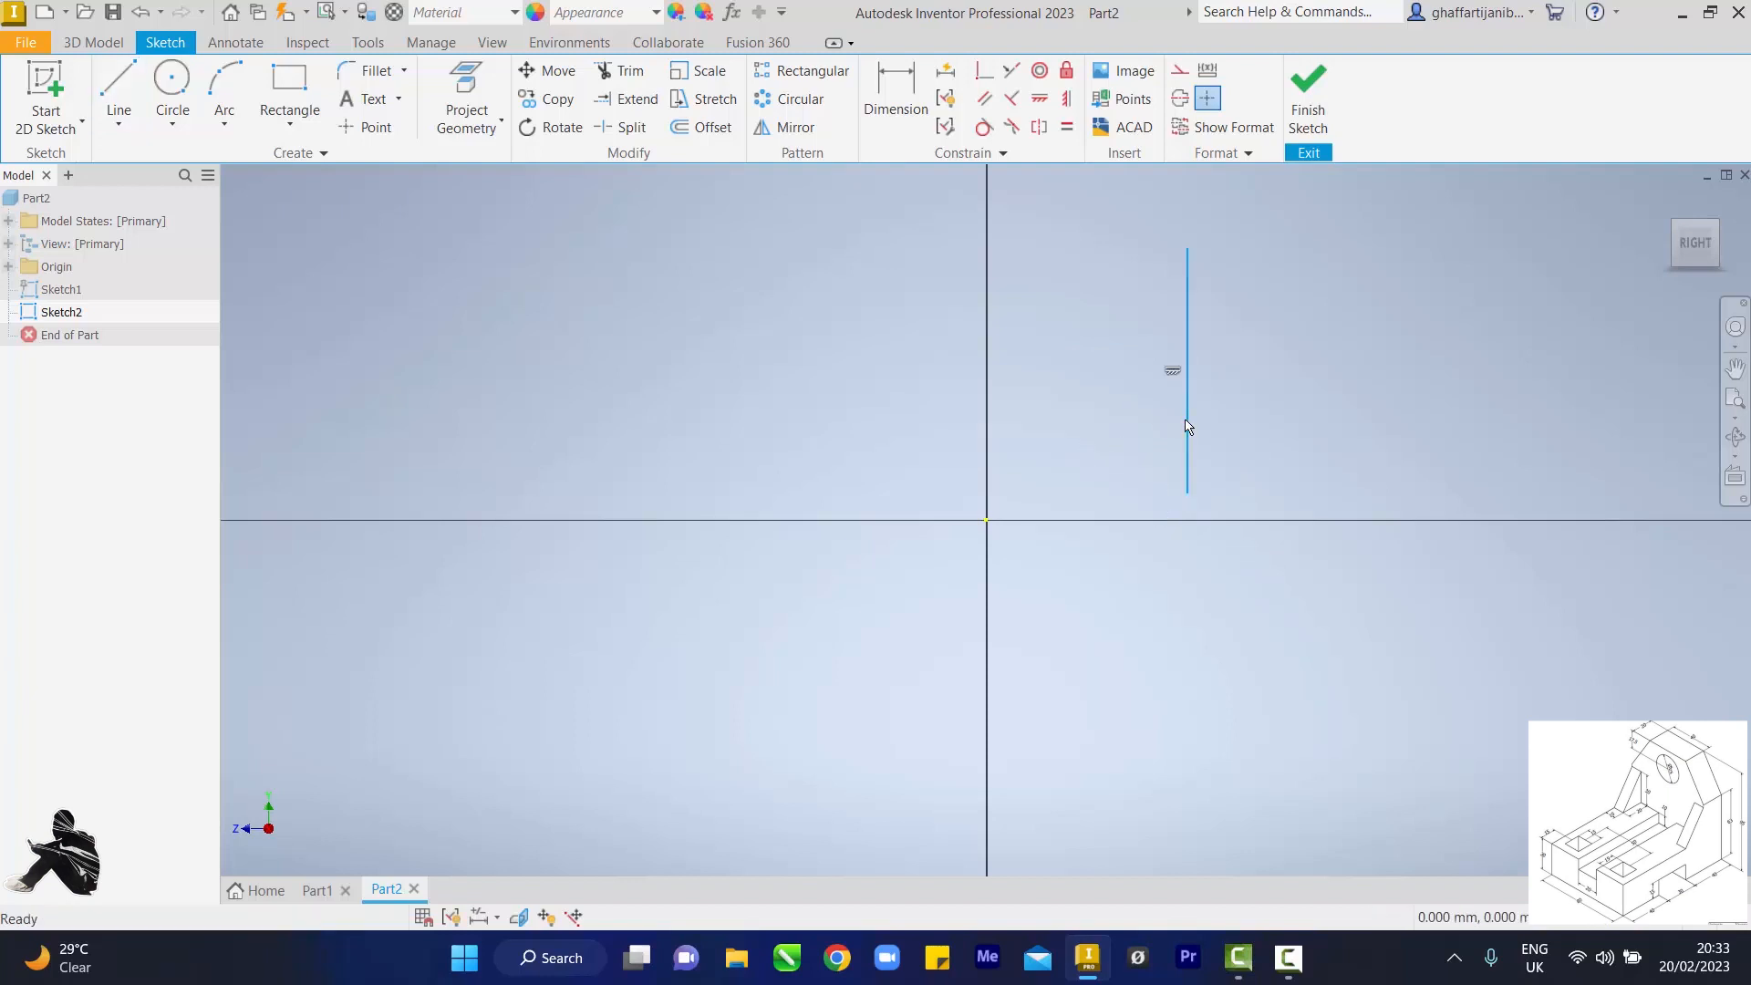
{"action": "key", "text": "Delete"}
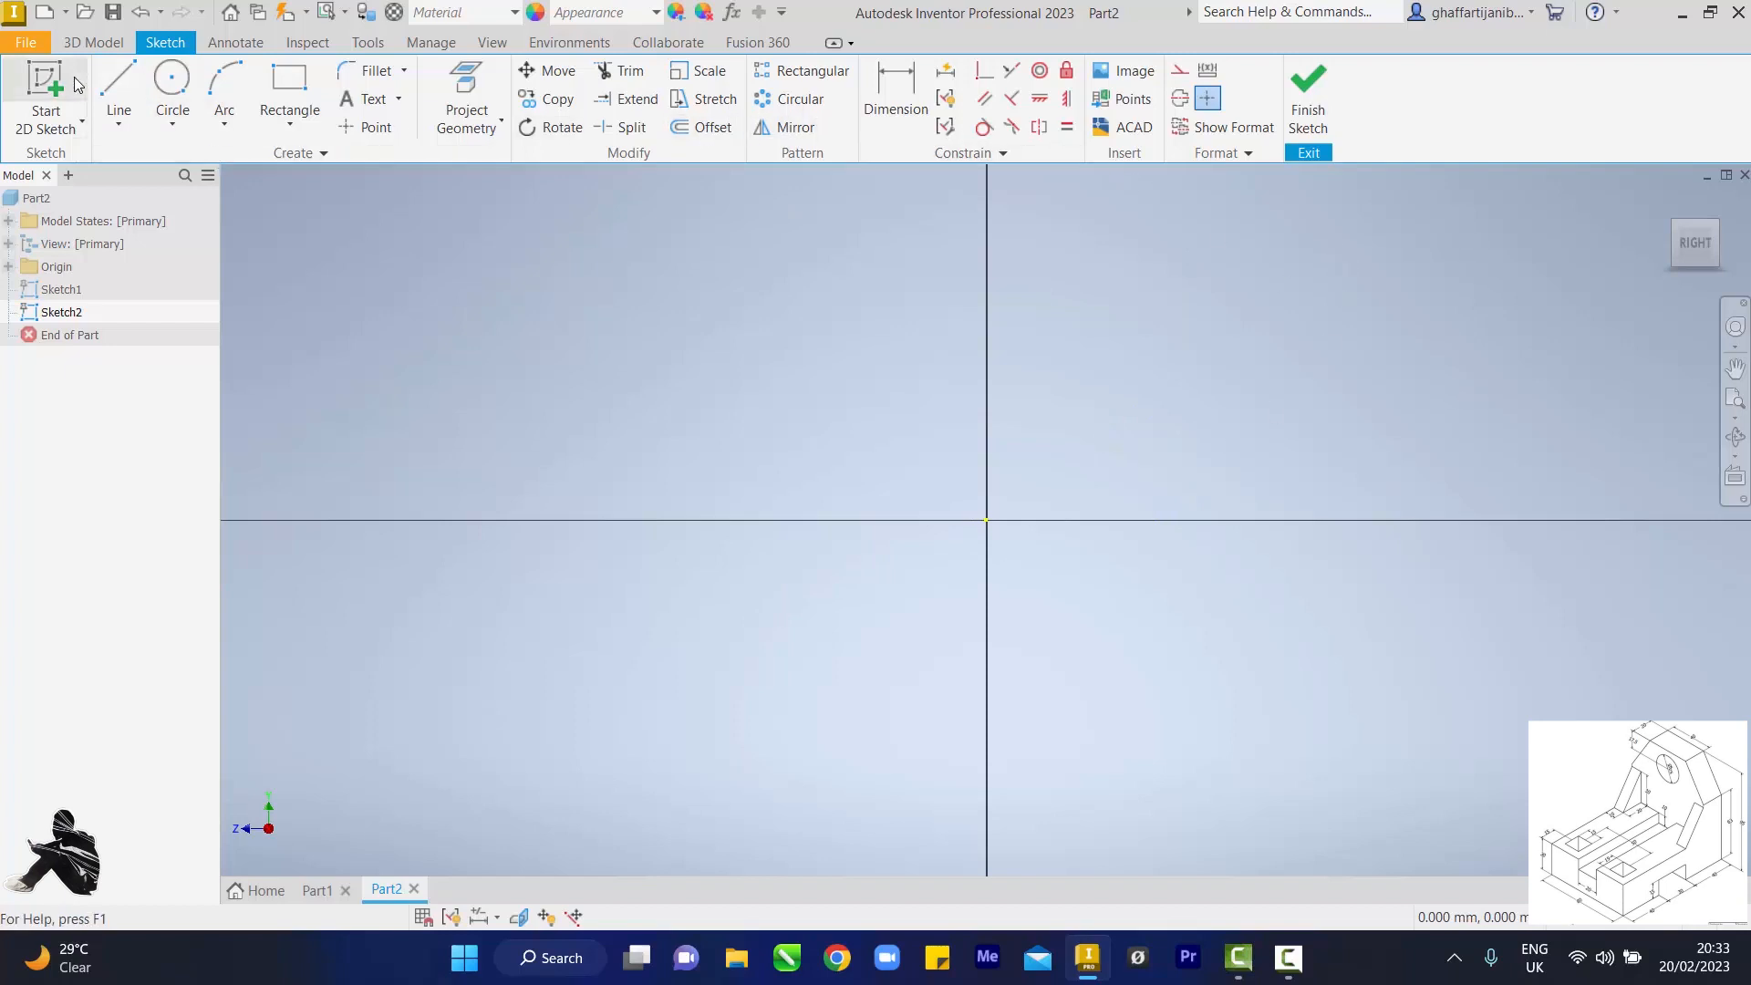
Step: Draw a closed L-shaped line profile from the origin, about 20 mm wide and 11 mm high, with its upright at the far end
{"action": "left_click", "coordinate": [133, 82]}
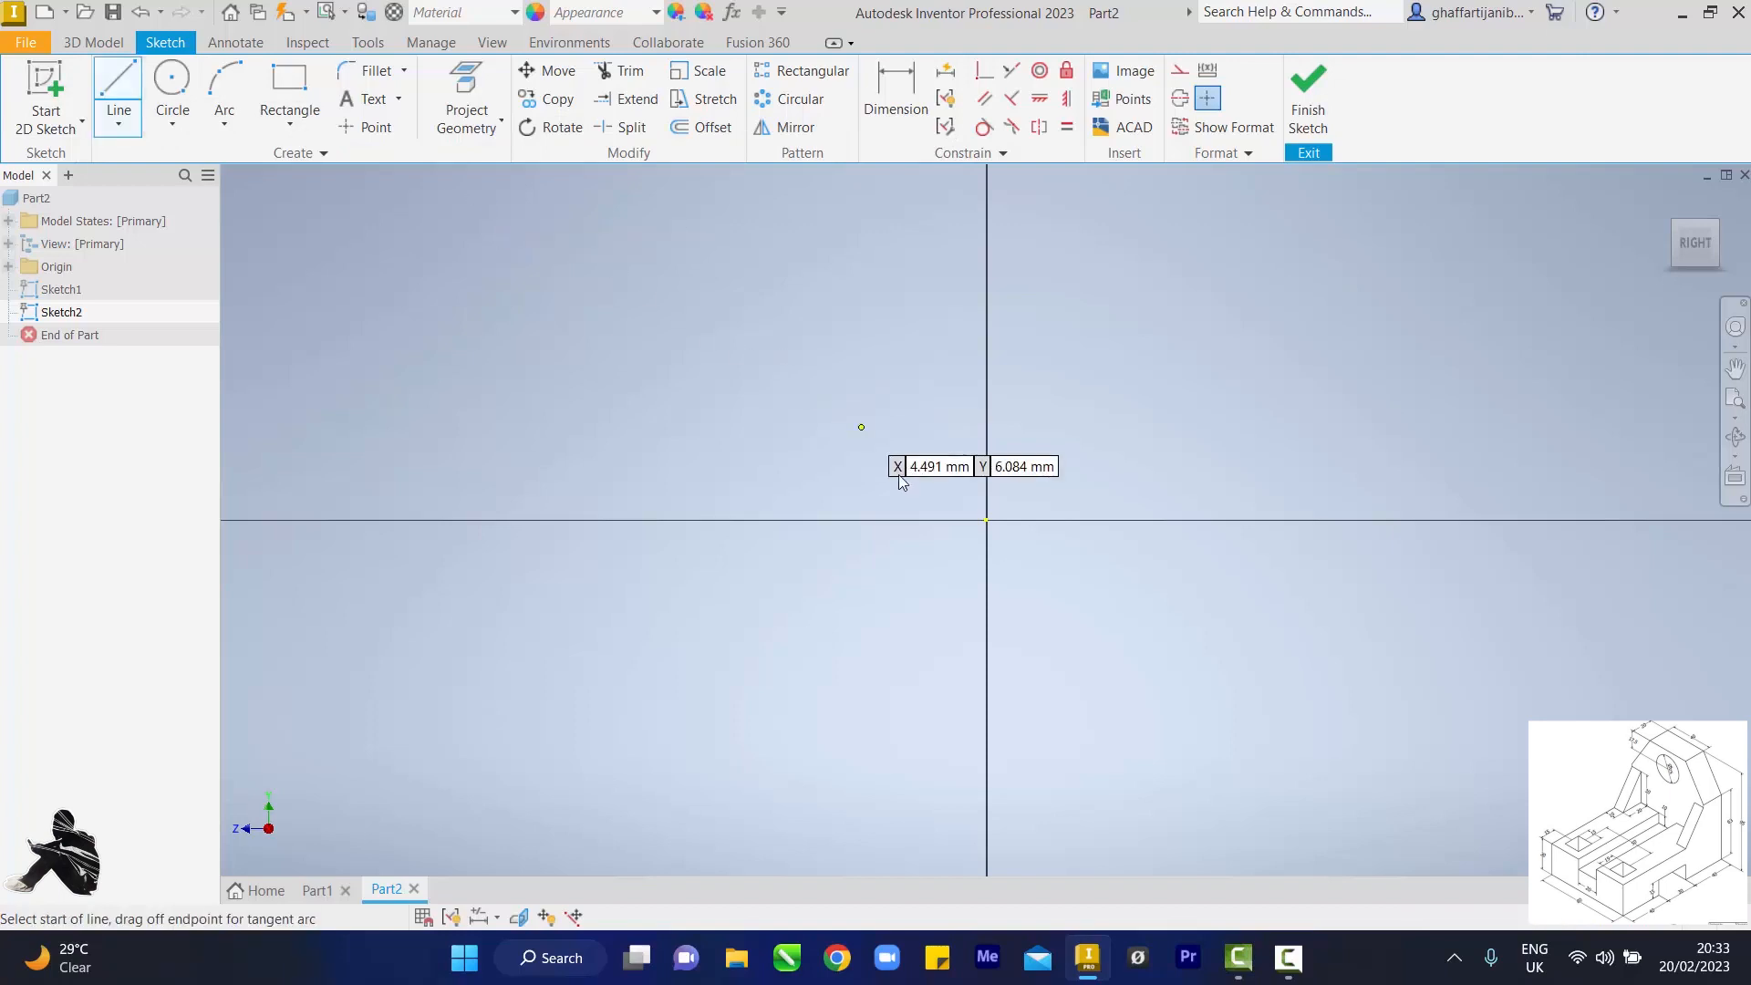
{"action": "left_click", "coordinate": [985, 520]}
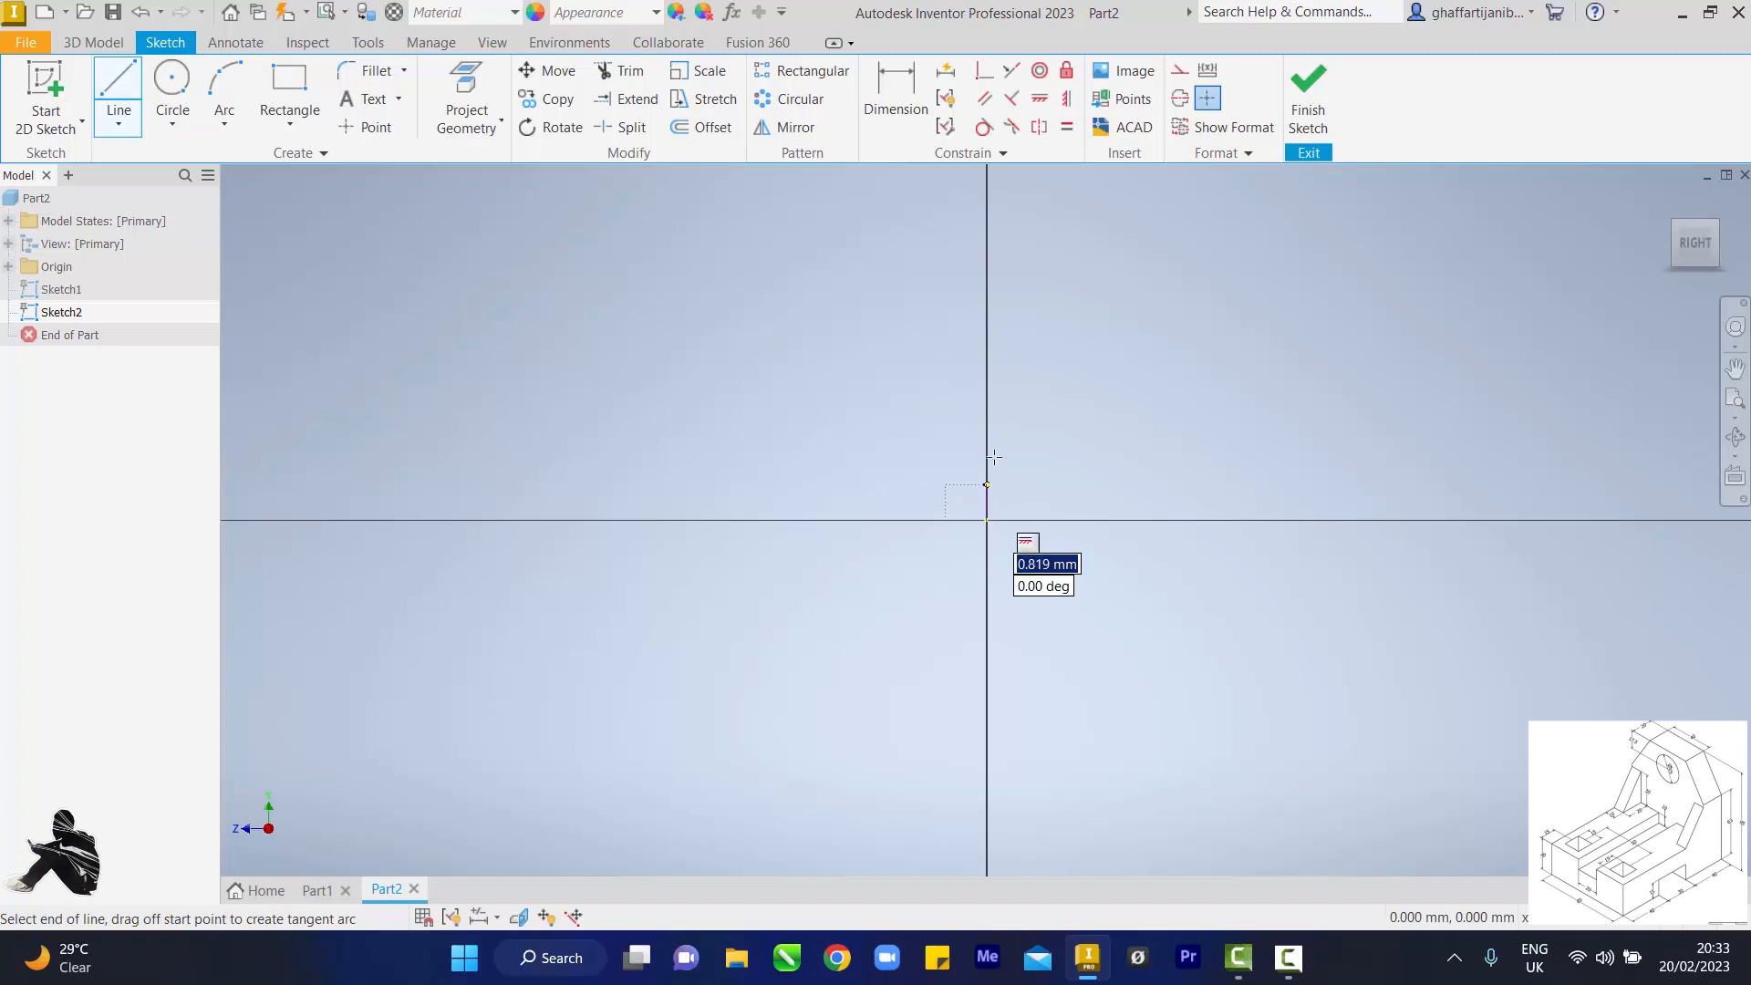
{"action": "left_click", "coordinate": [986, 388]}
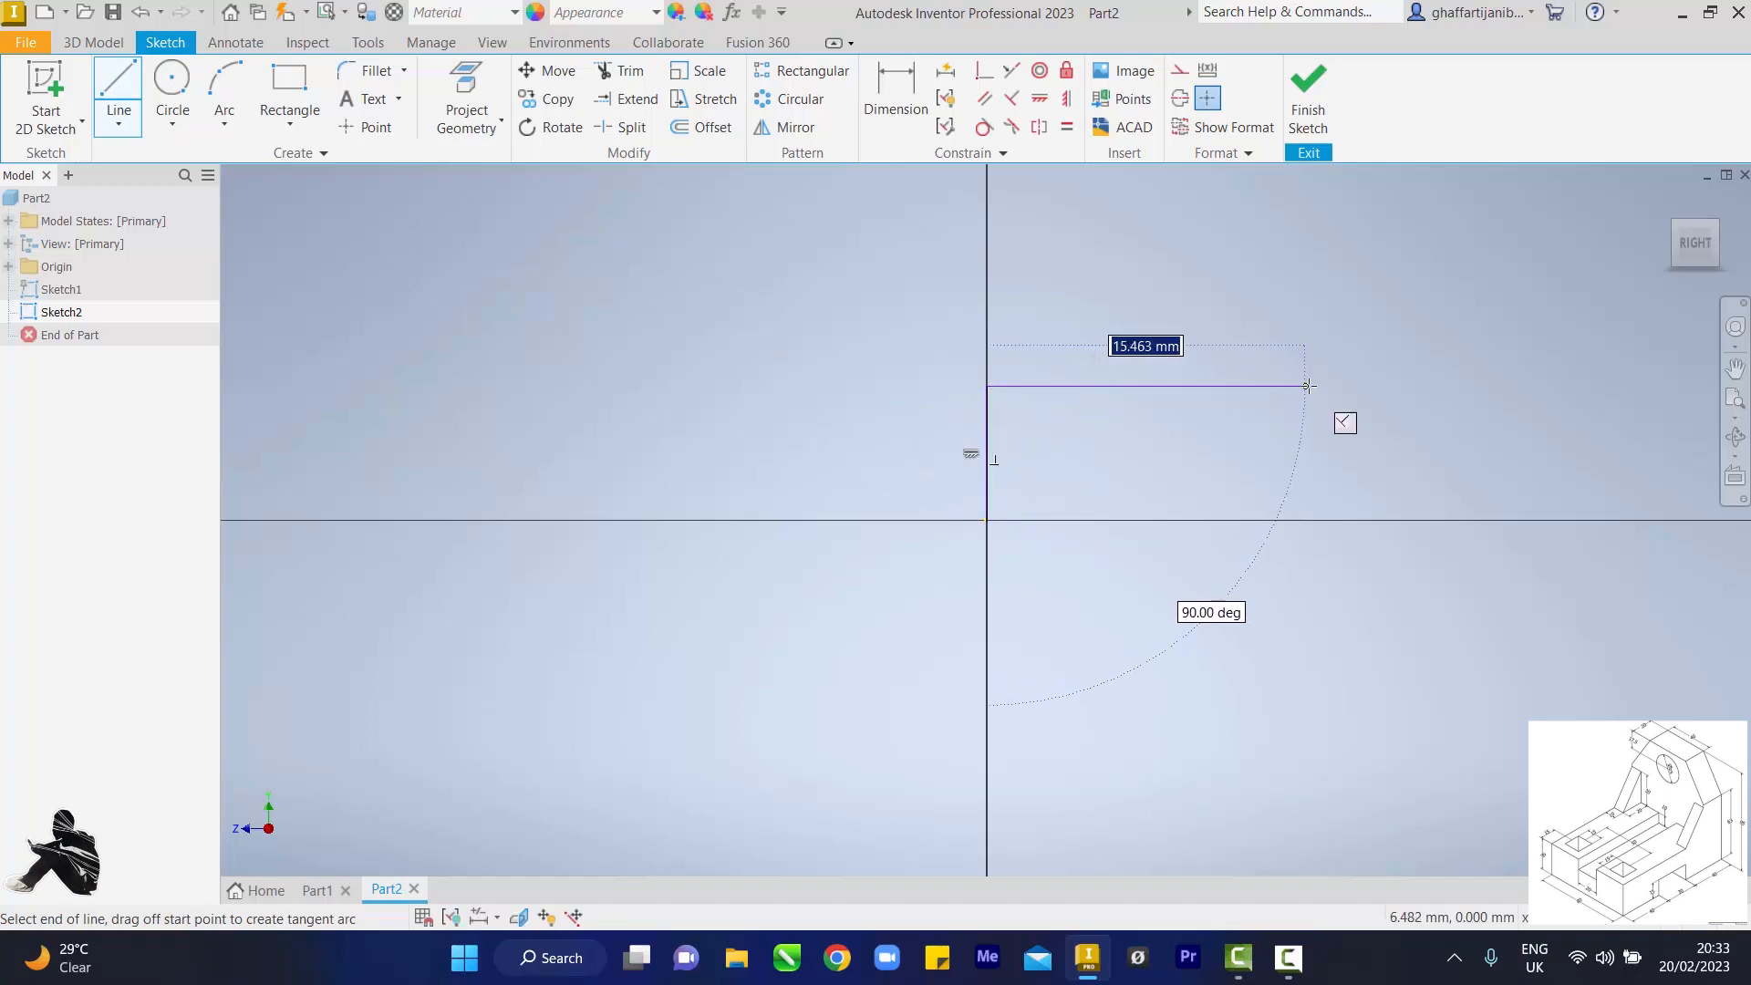
{"action": "left_click", "coordinate": [1313, 387]}
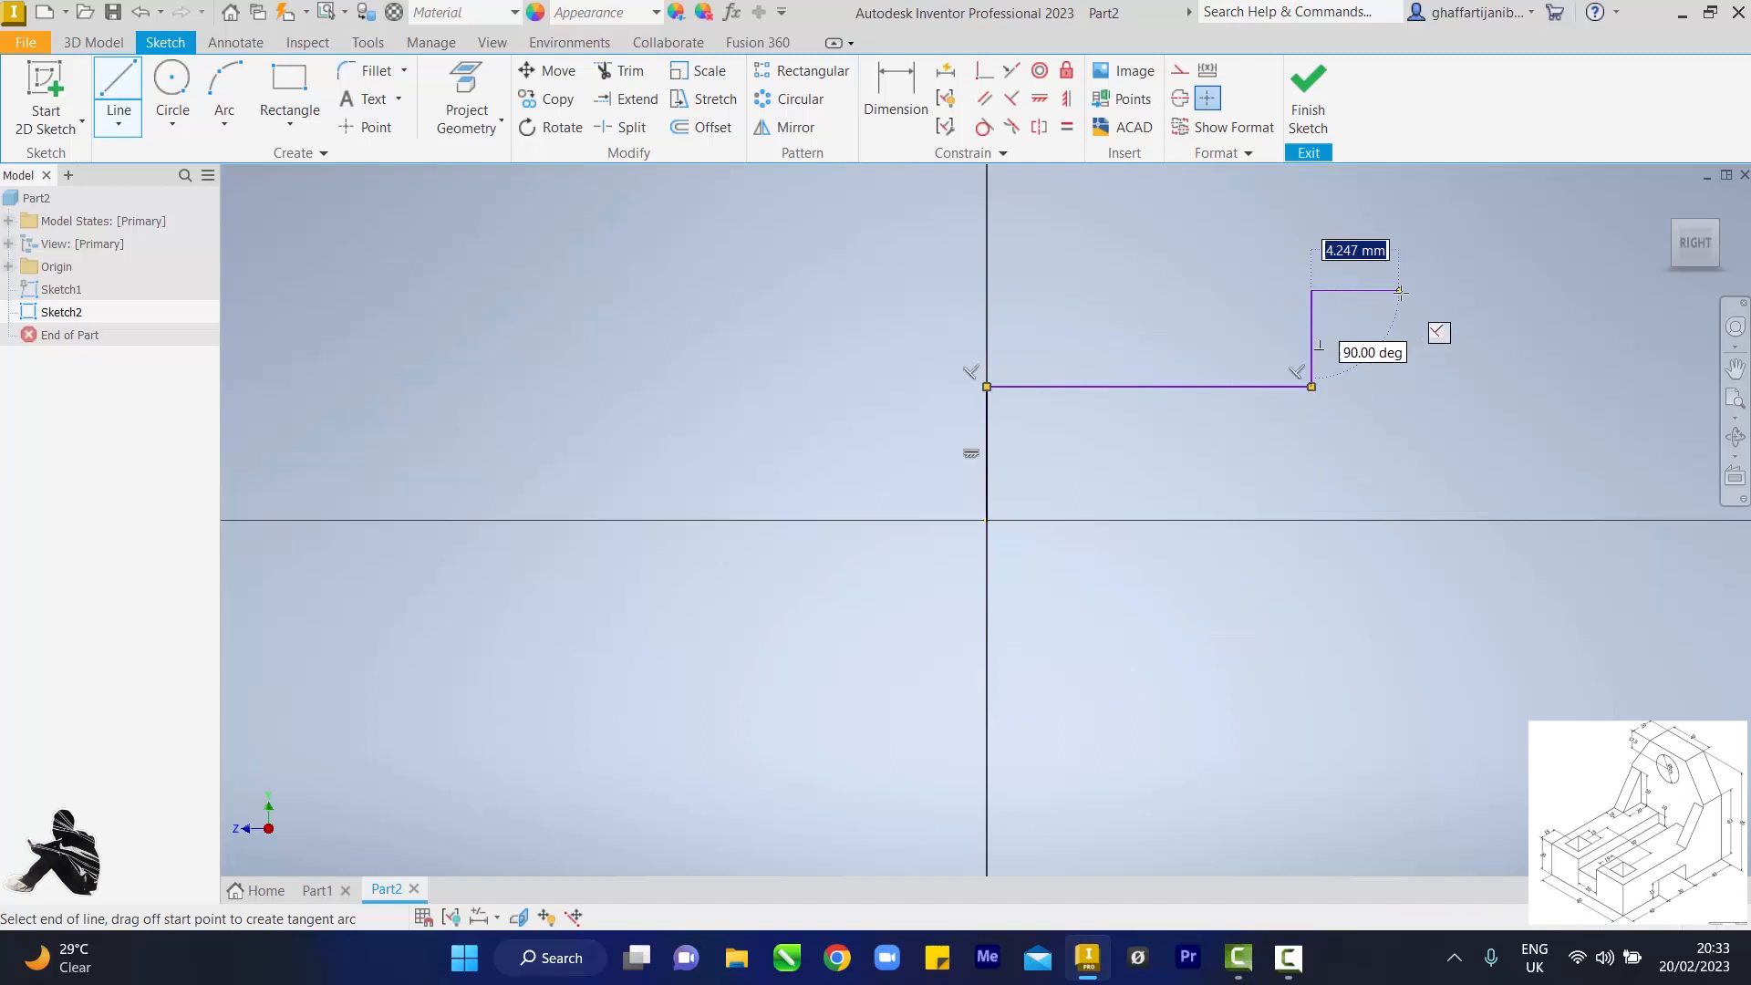
{"action": "left_click", "coordinate": [1312, 290]}
{"action": "left_click", "coordinate": [1402, 292]}
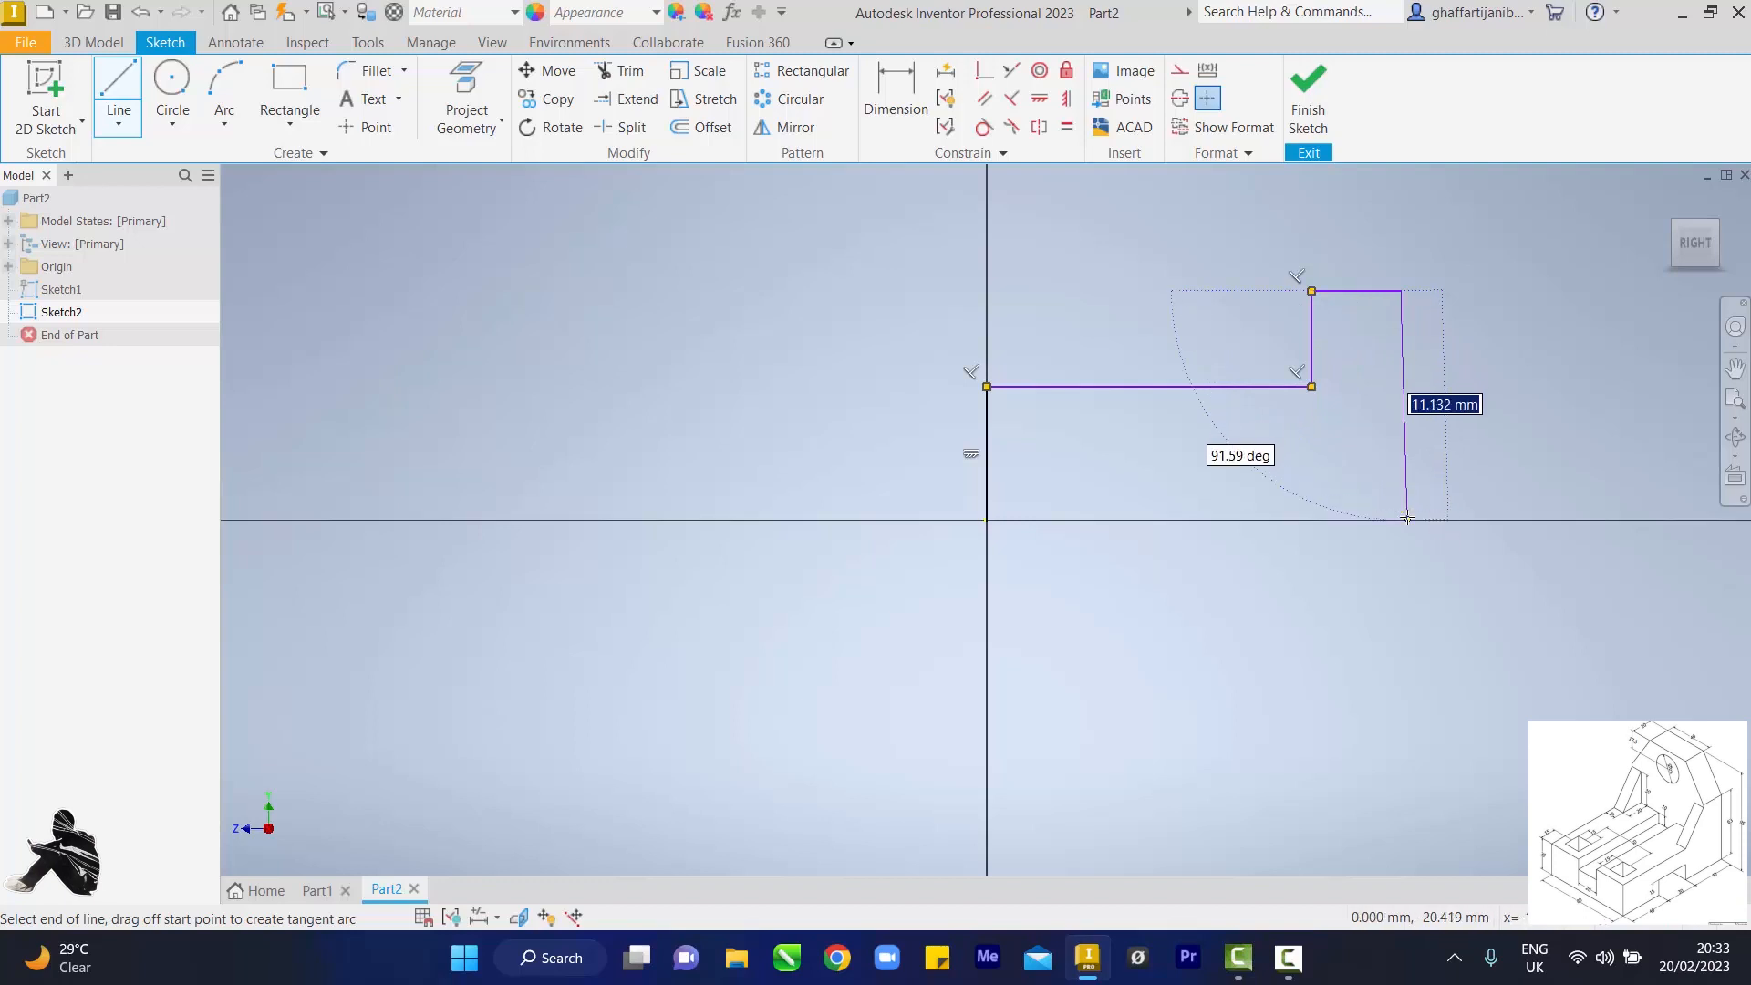
{"action": "left_click", "coordinate": [1402, 520]}
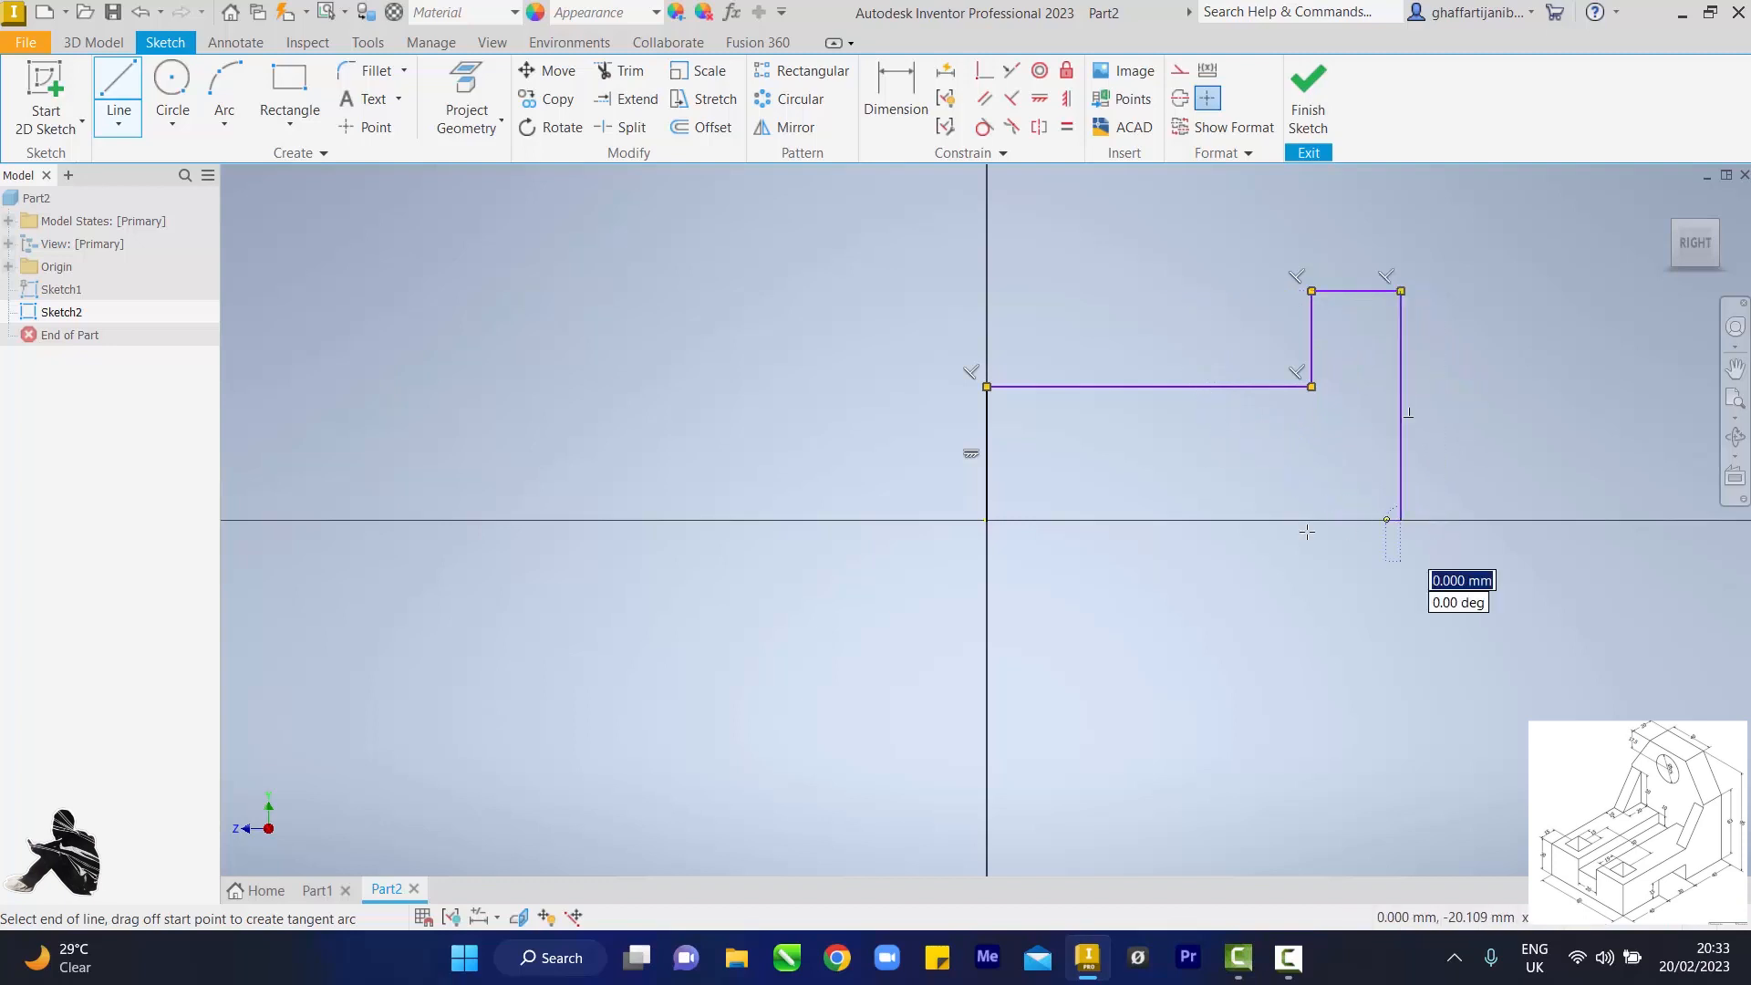
{"action": "left_click", "coordinate": [986, 520]}
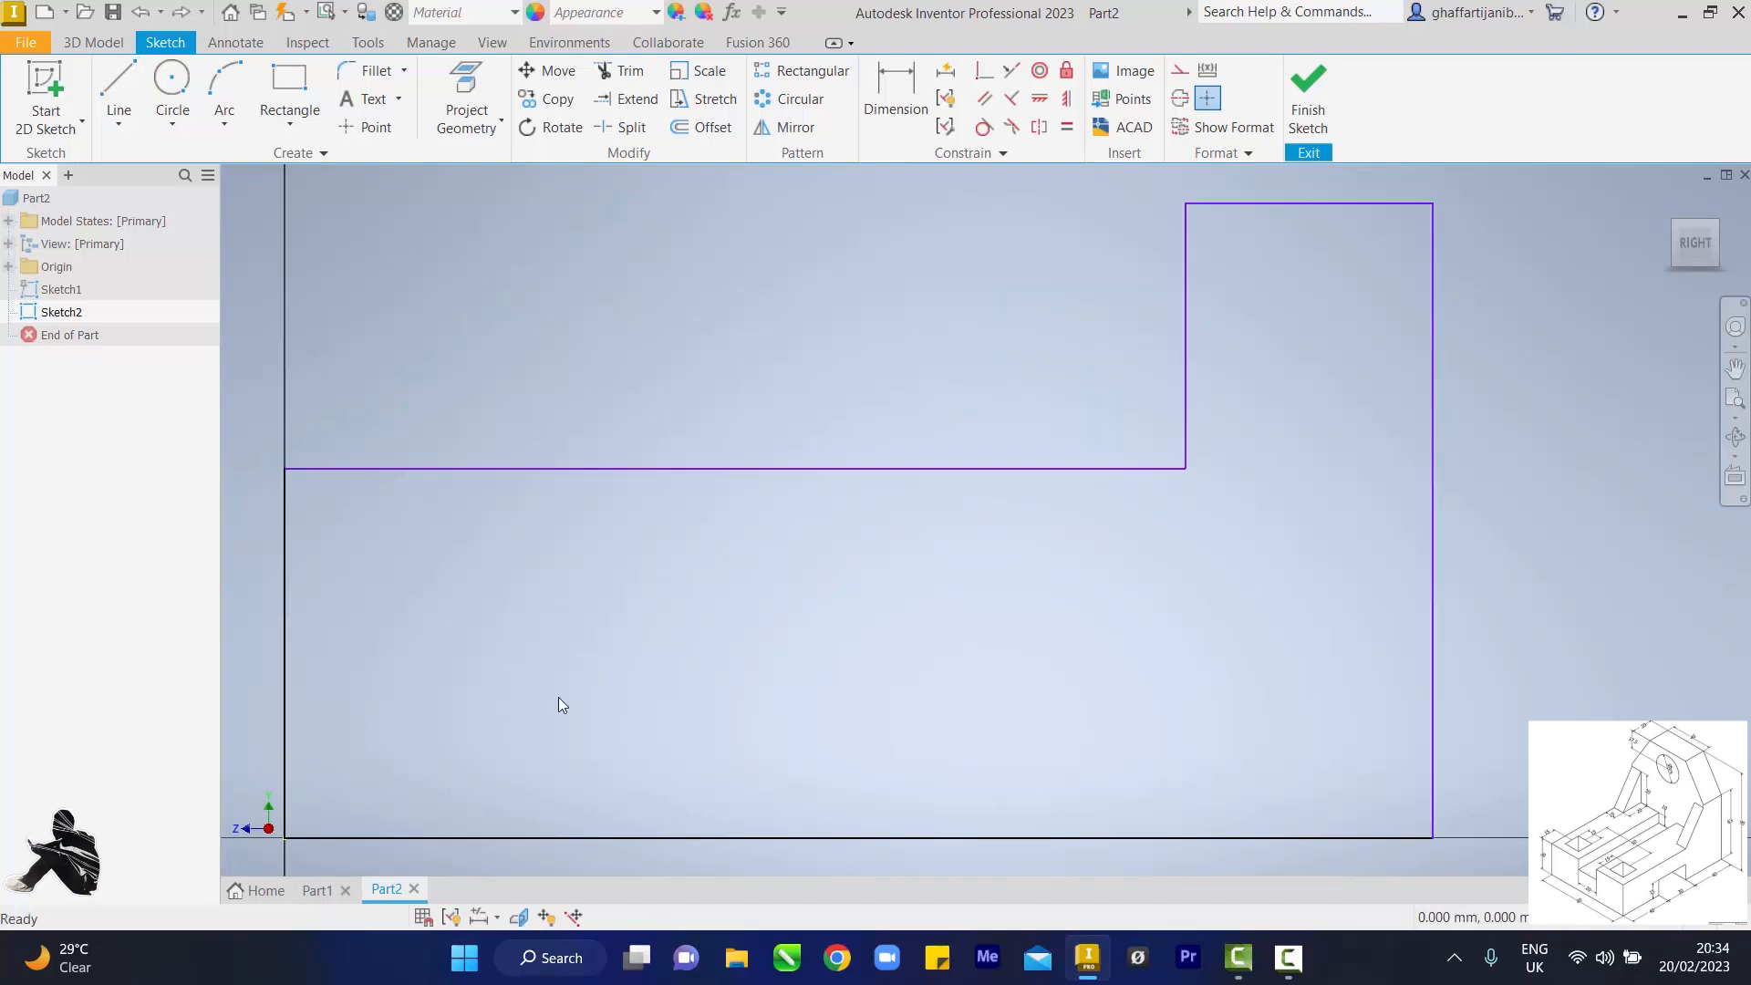
Step: Dimension the overall bottom width of the L-shaped profile between its outer vertical edges as 110 mm
{"action": "scroll", "coordinate": [1354, 453], "scroll_direction": "up", "scroll_amount": 2}
{"action": "scroll", "coordinate": [1354, 453], "scroll_direction": "down", "scroll_amount": 5}
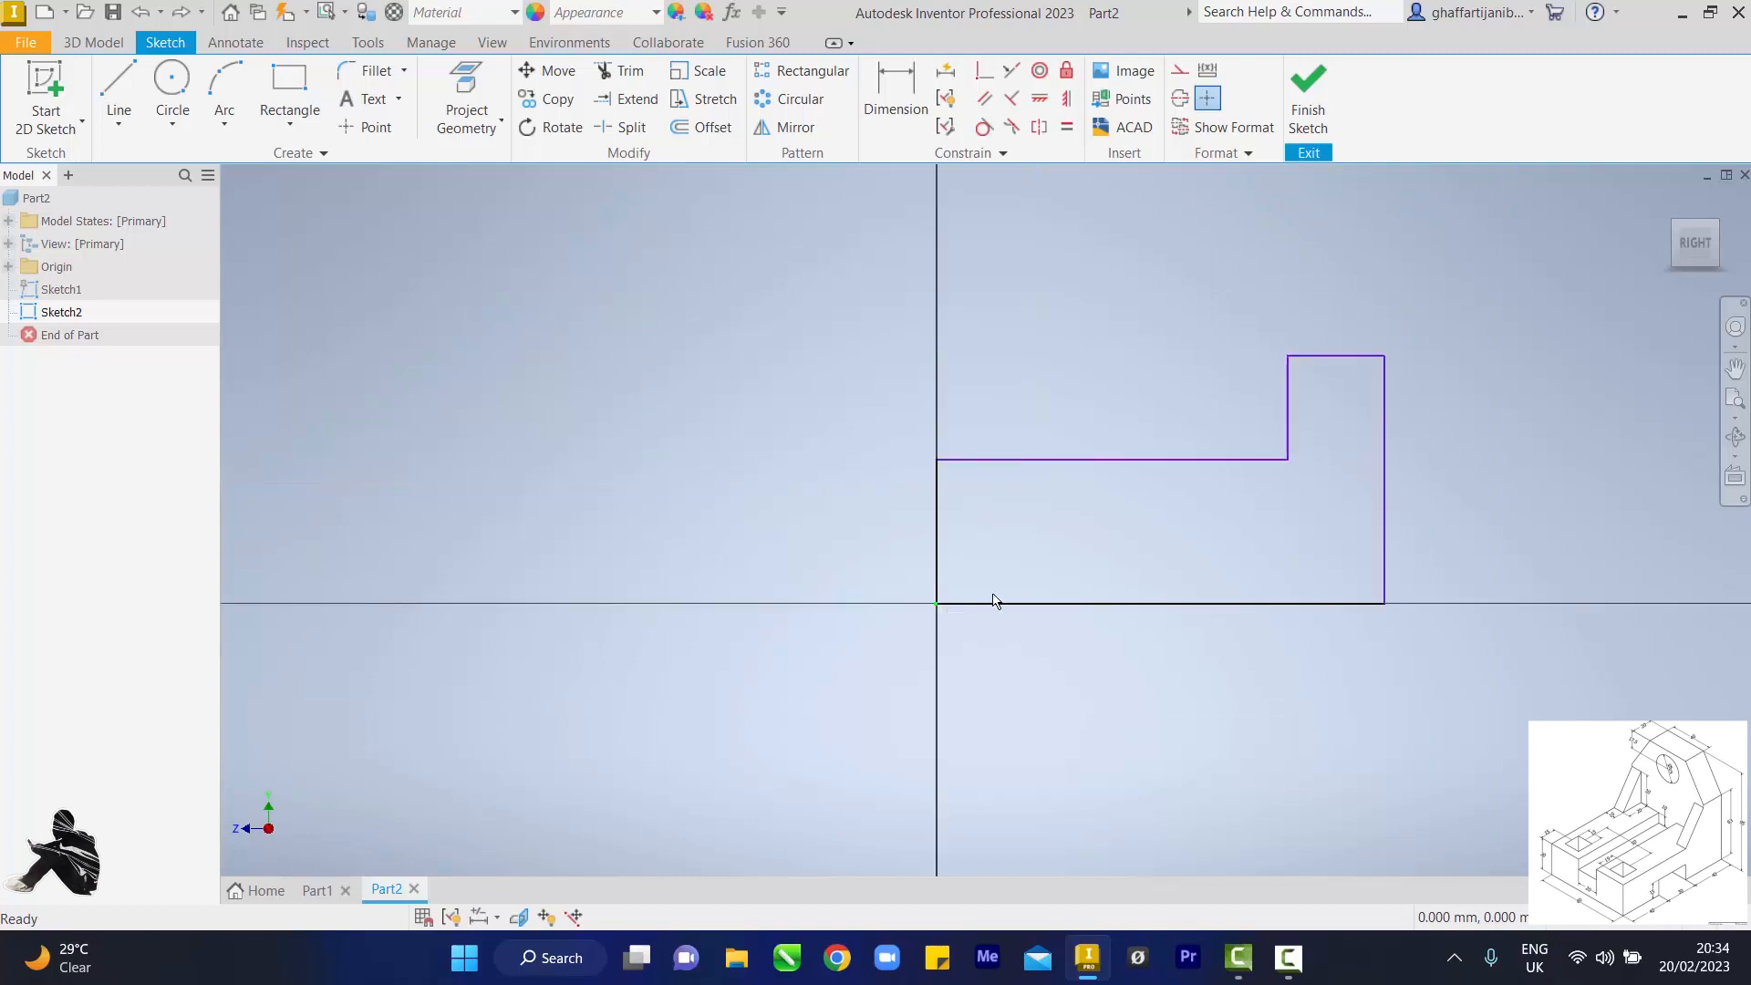
{"action": "left_click", "coordinate": [896, 91]}
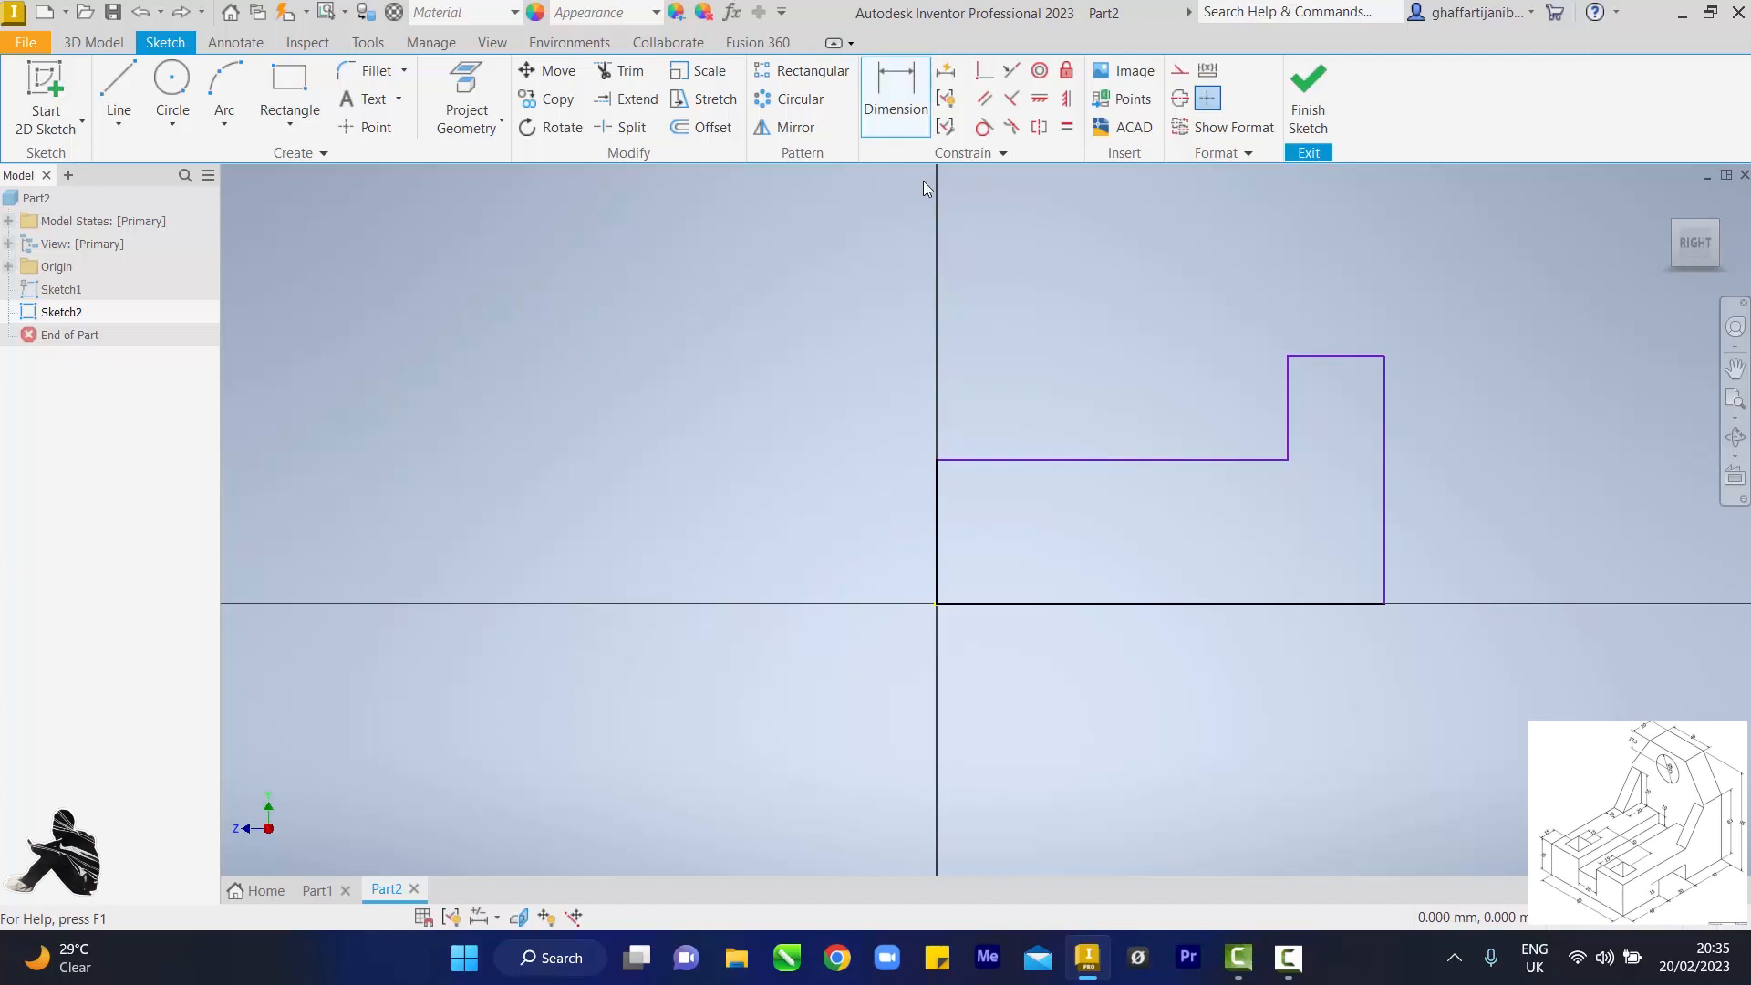
{"action": "left_click", "coordinate": [938, 581]}
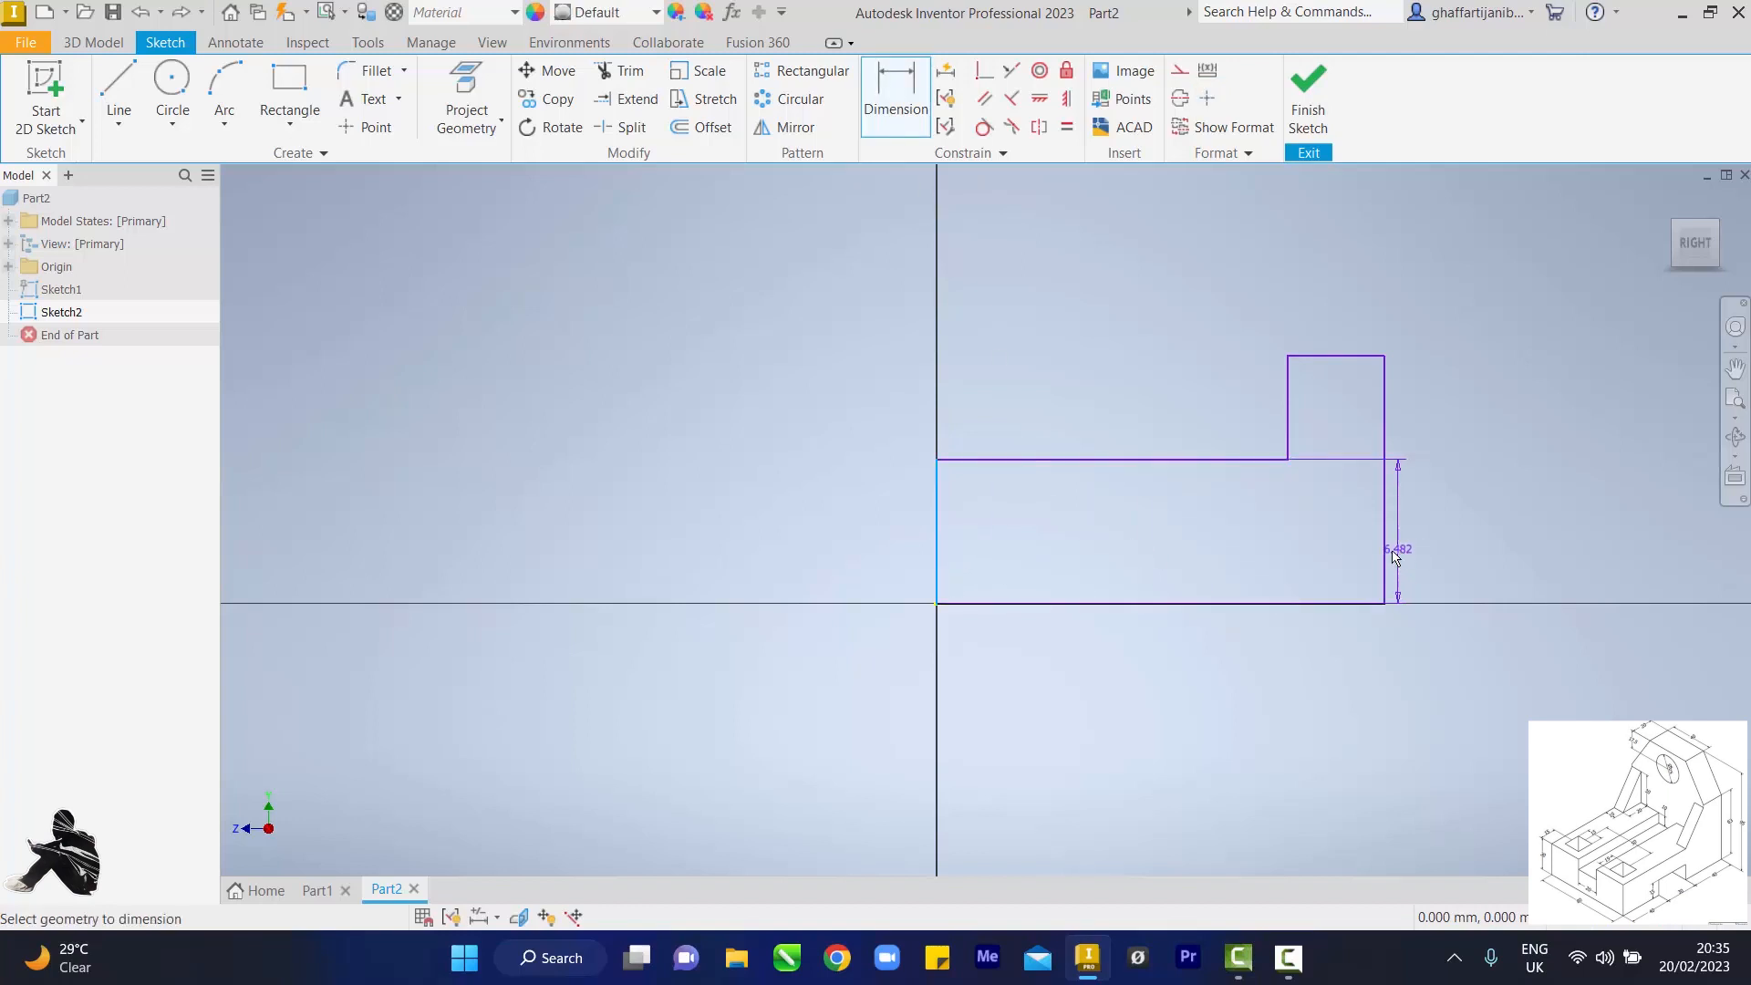
{"action": "left_click", "coordinate": [1389, 557]}
{"action": "left_click", "coordinate": [1264, 717]}
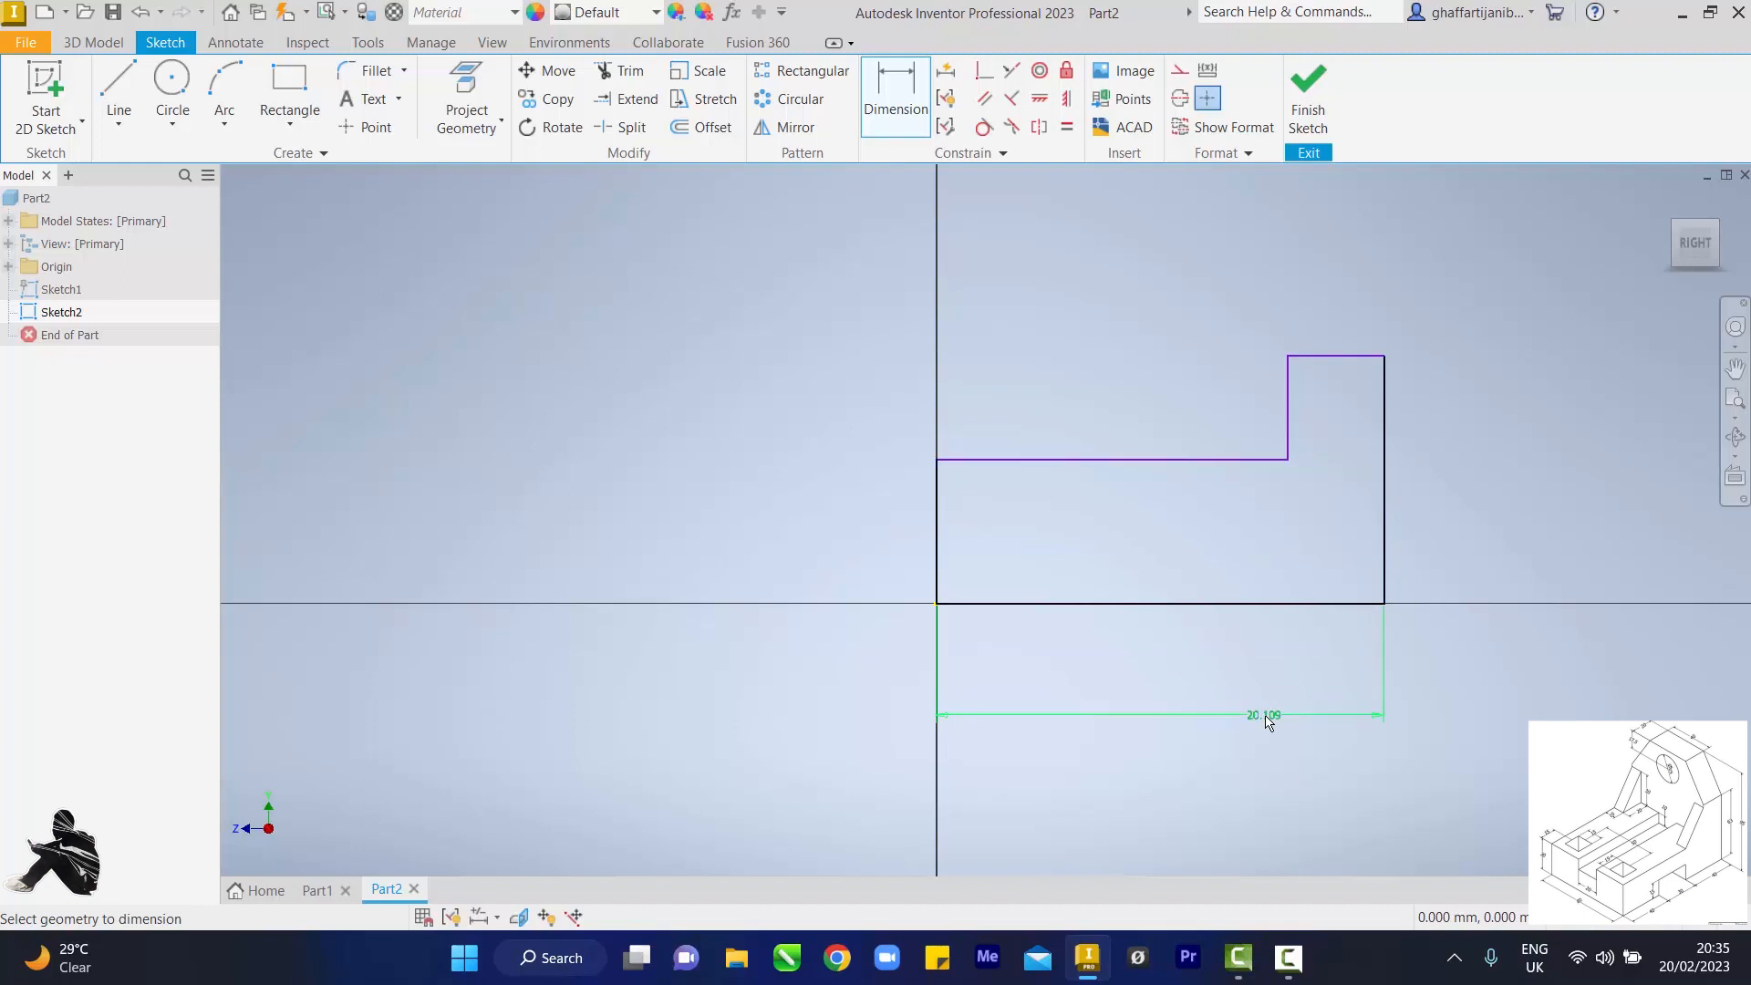
{"action": "type", "text": "110"}
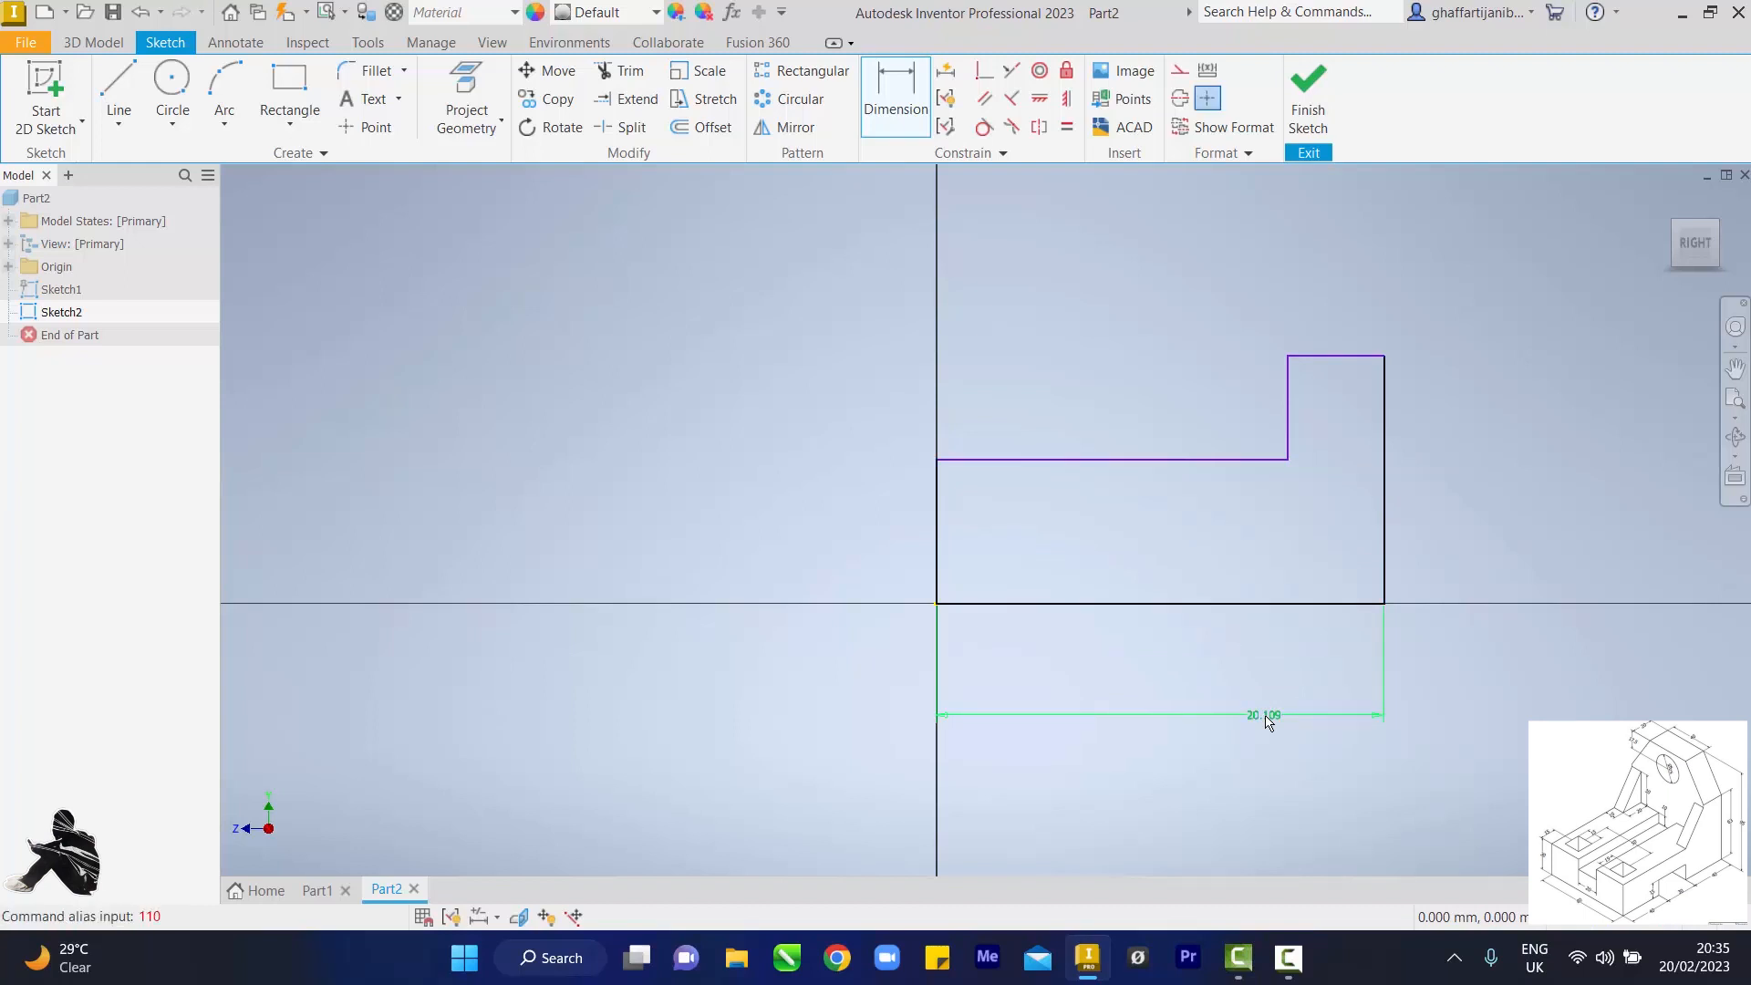
{"action": "left_click", "coordinate": [1264, 716]}
{"action": "type", "text": "110"}
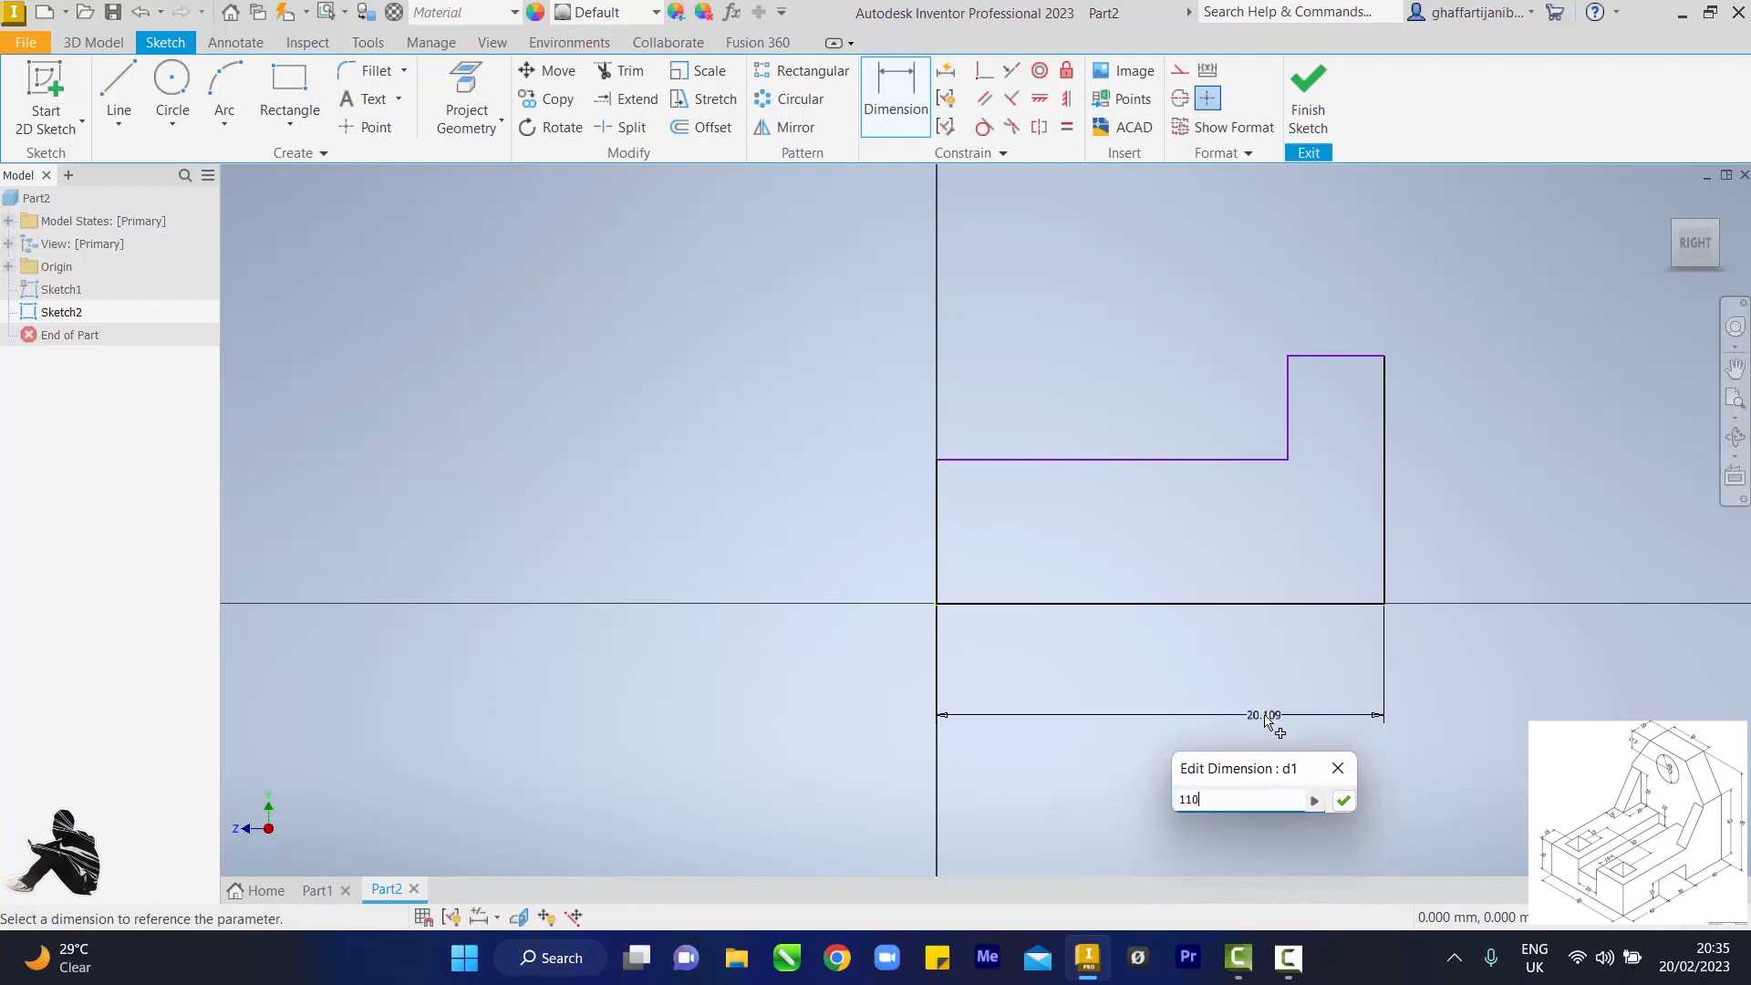
{"action": "key", "text": "Return"}
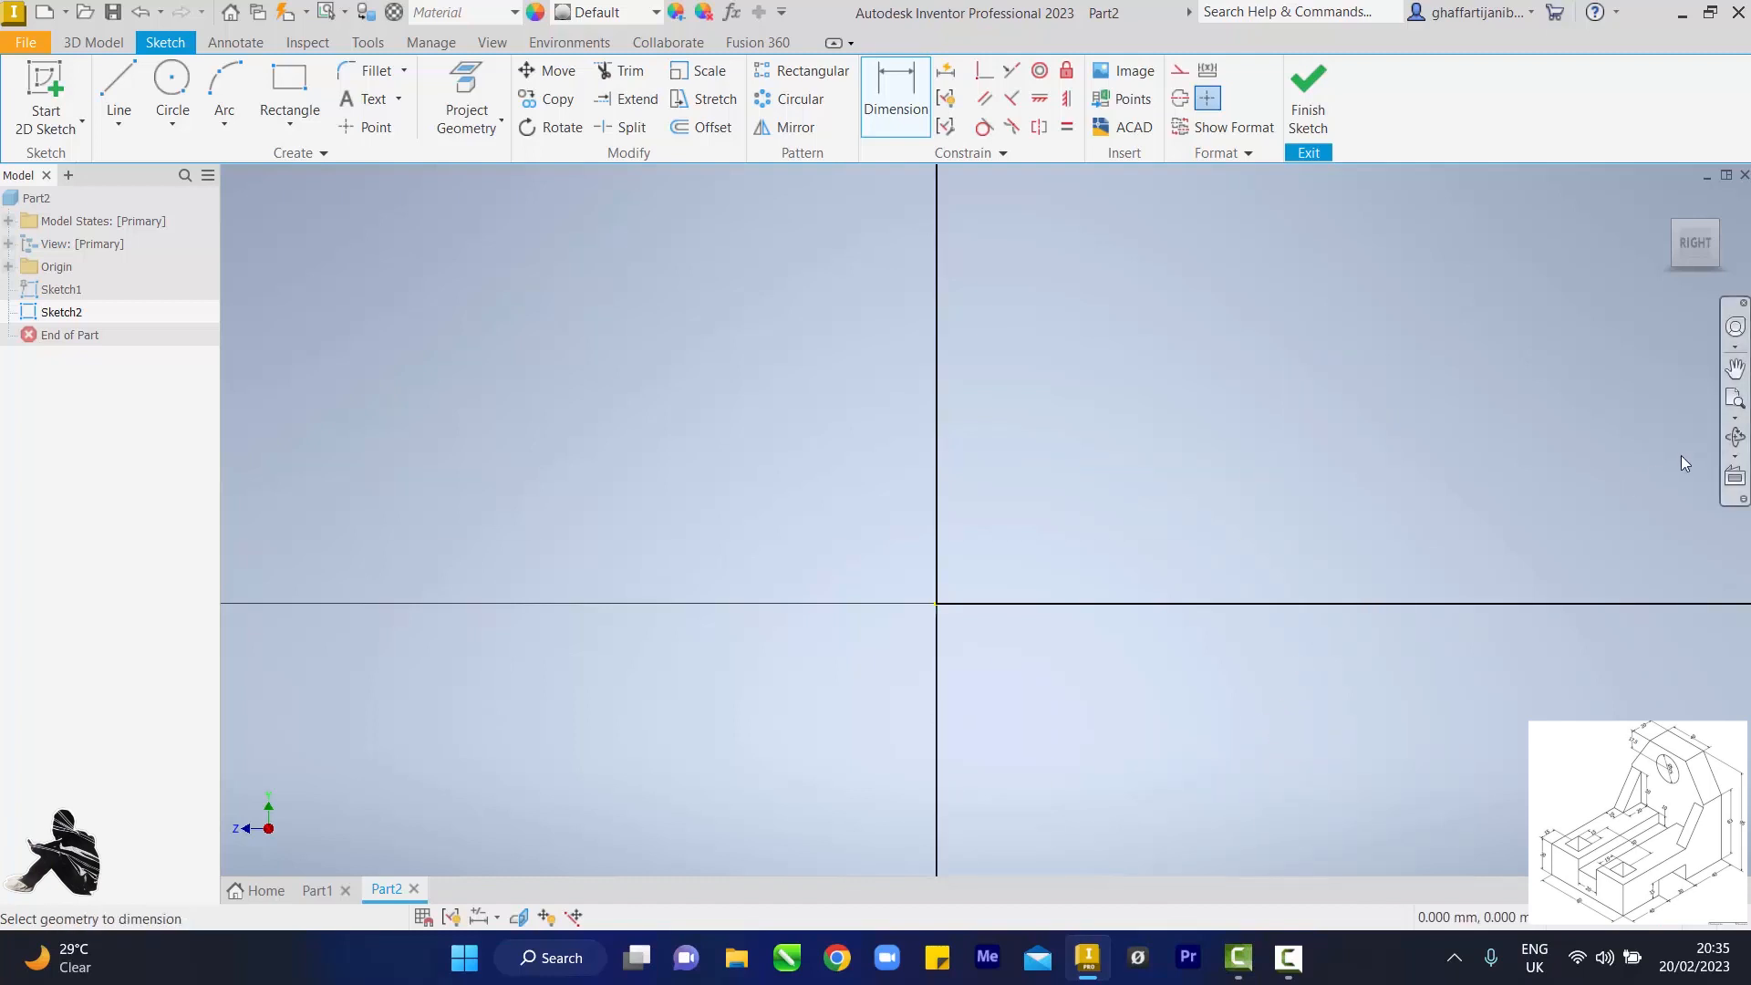
Step: Dimension the overall height of the profile from the bottom edge to the upright's top edge as 95 mm
{"action": "left_click", "coordinate": [1735, 399]}
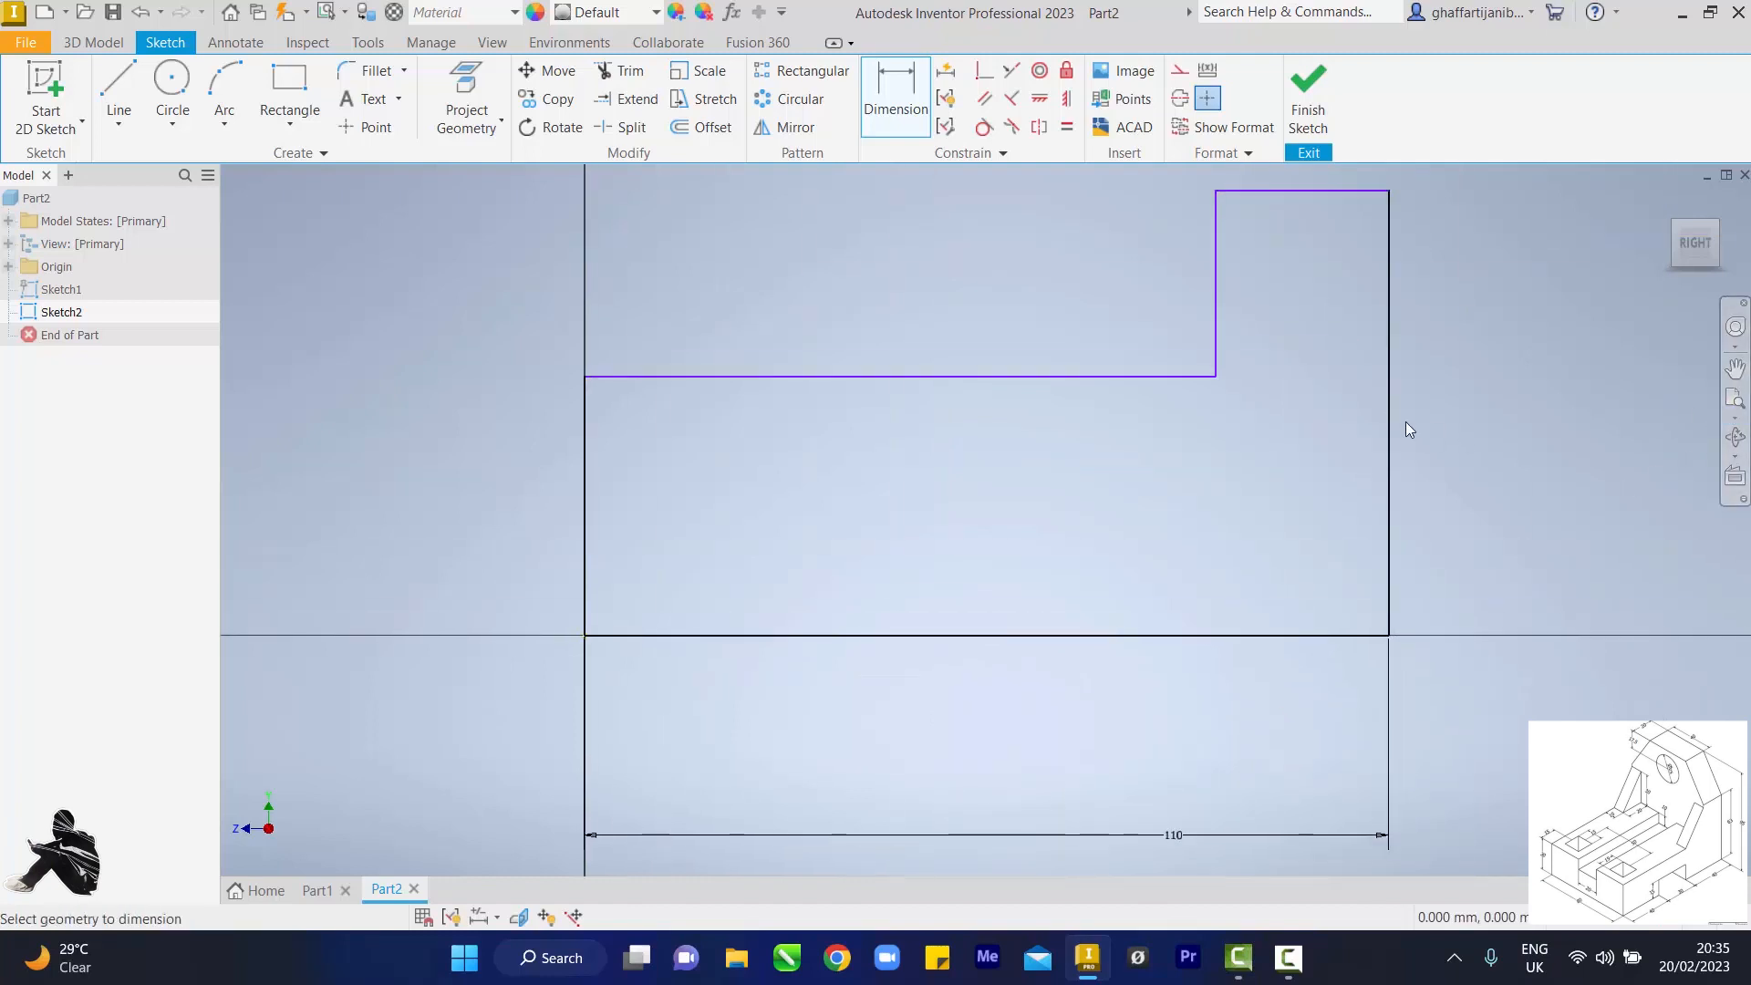
{"action": "left_click", "coordinate": [1350, 193]}
{"action": "left_click", "coordinate": [1326, 637]}
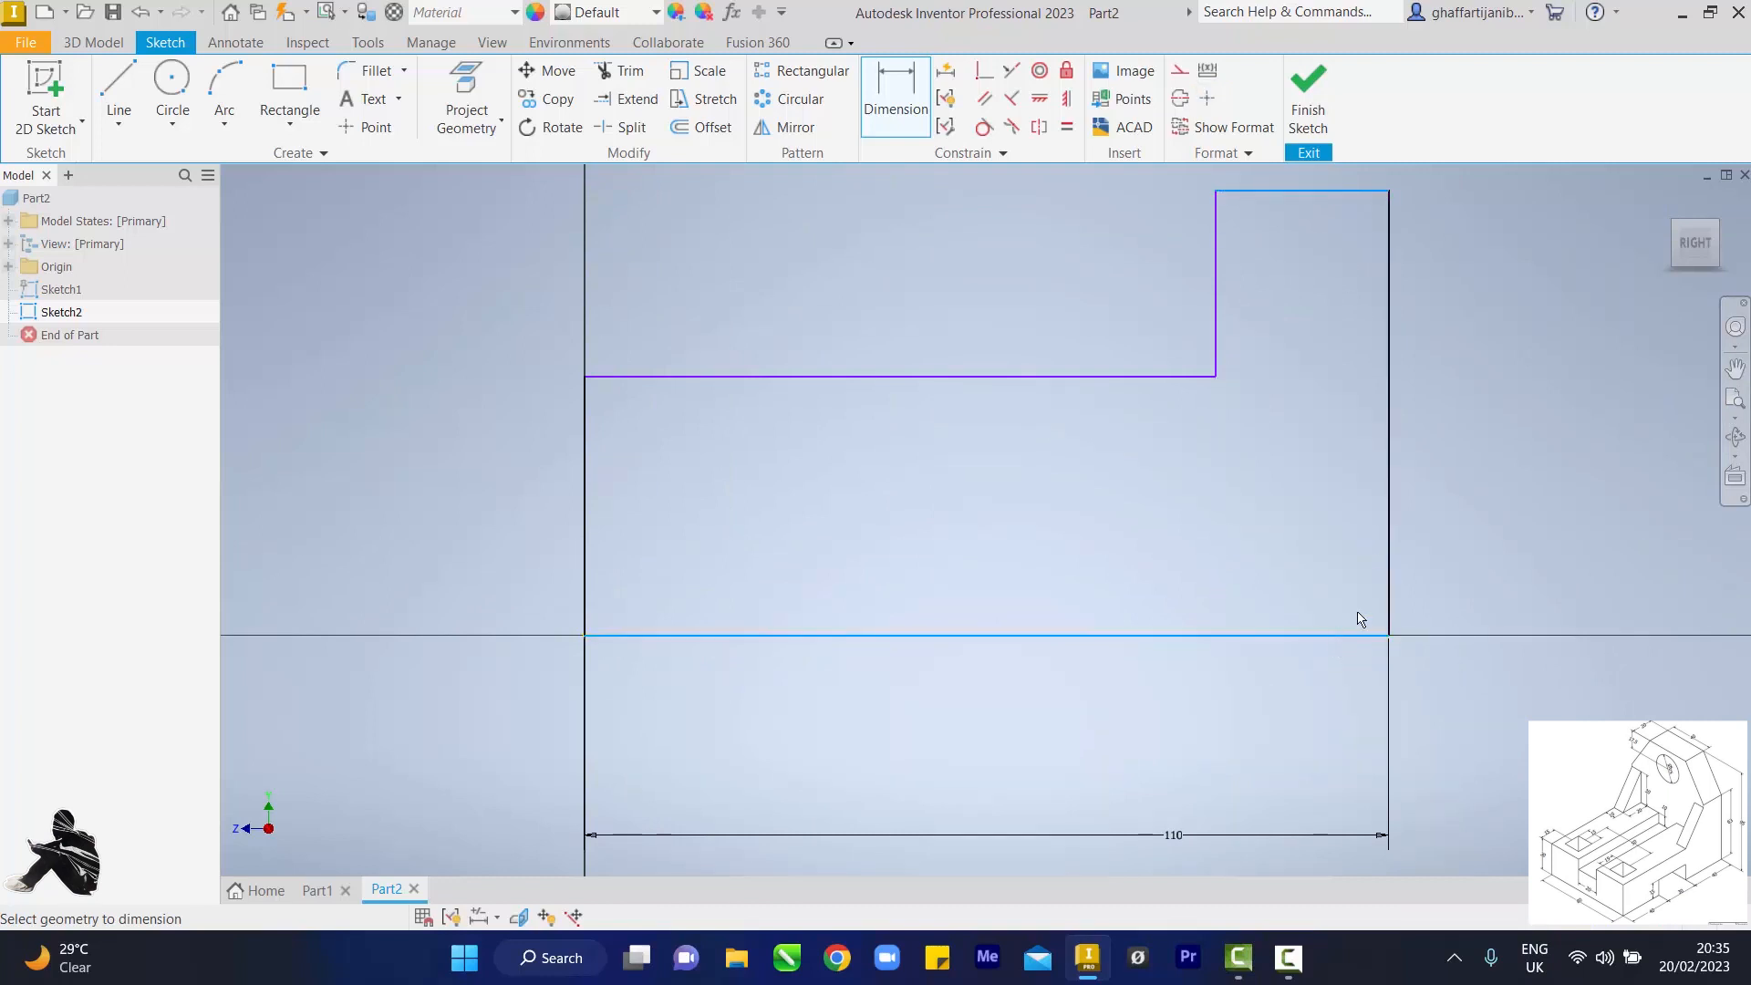
{"action": "left_click", "coordinate": [1520, 487]}
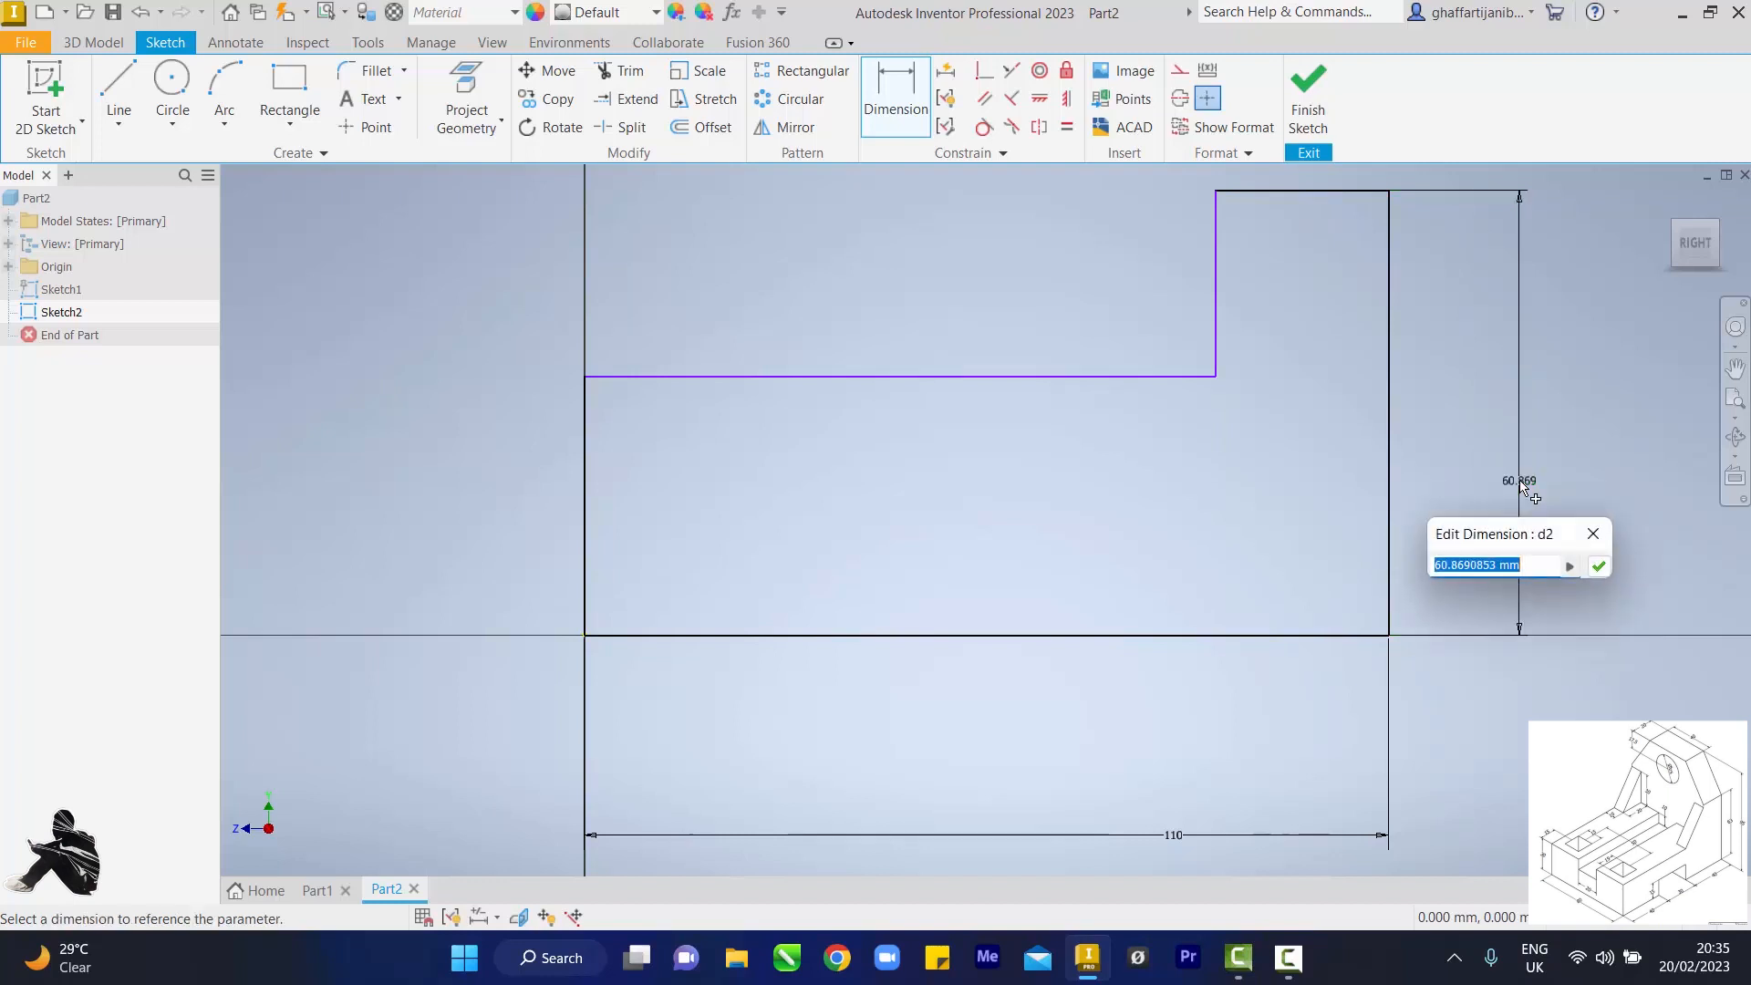
{"action": "type", "text": "95"}
{"action": "key", "text": "Return"}
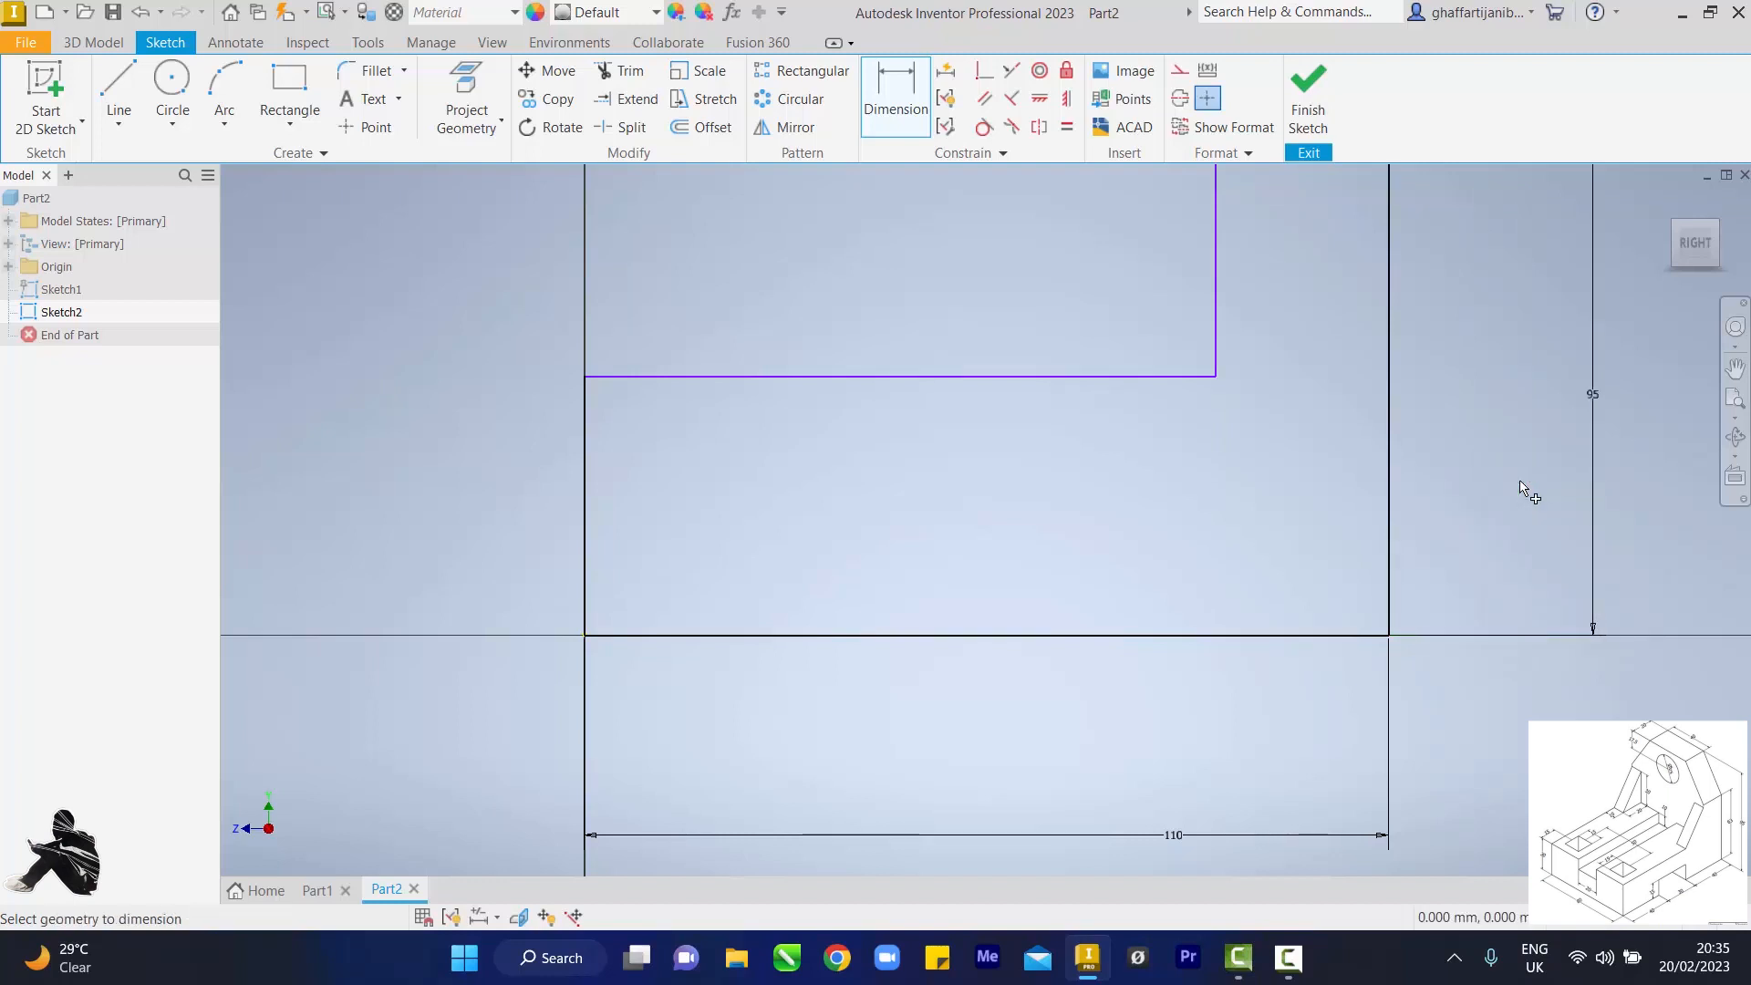
Step: Dimension the base height between the bottom edge and the lower horizontal step edge as 30 mm
{"action": "left_click", "coordinate": [1735, 403]}
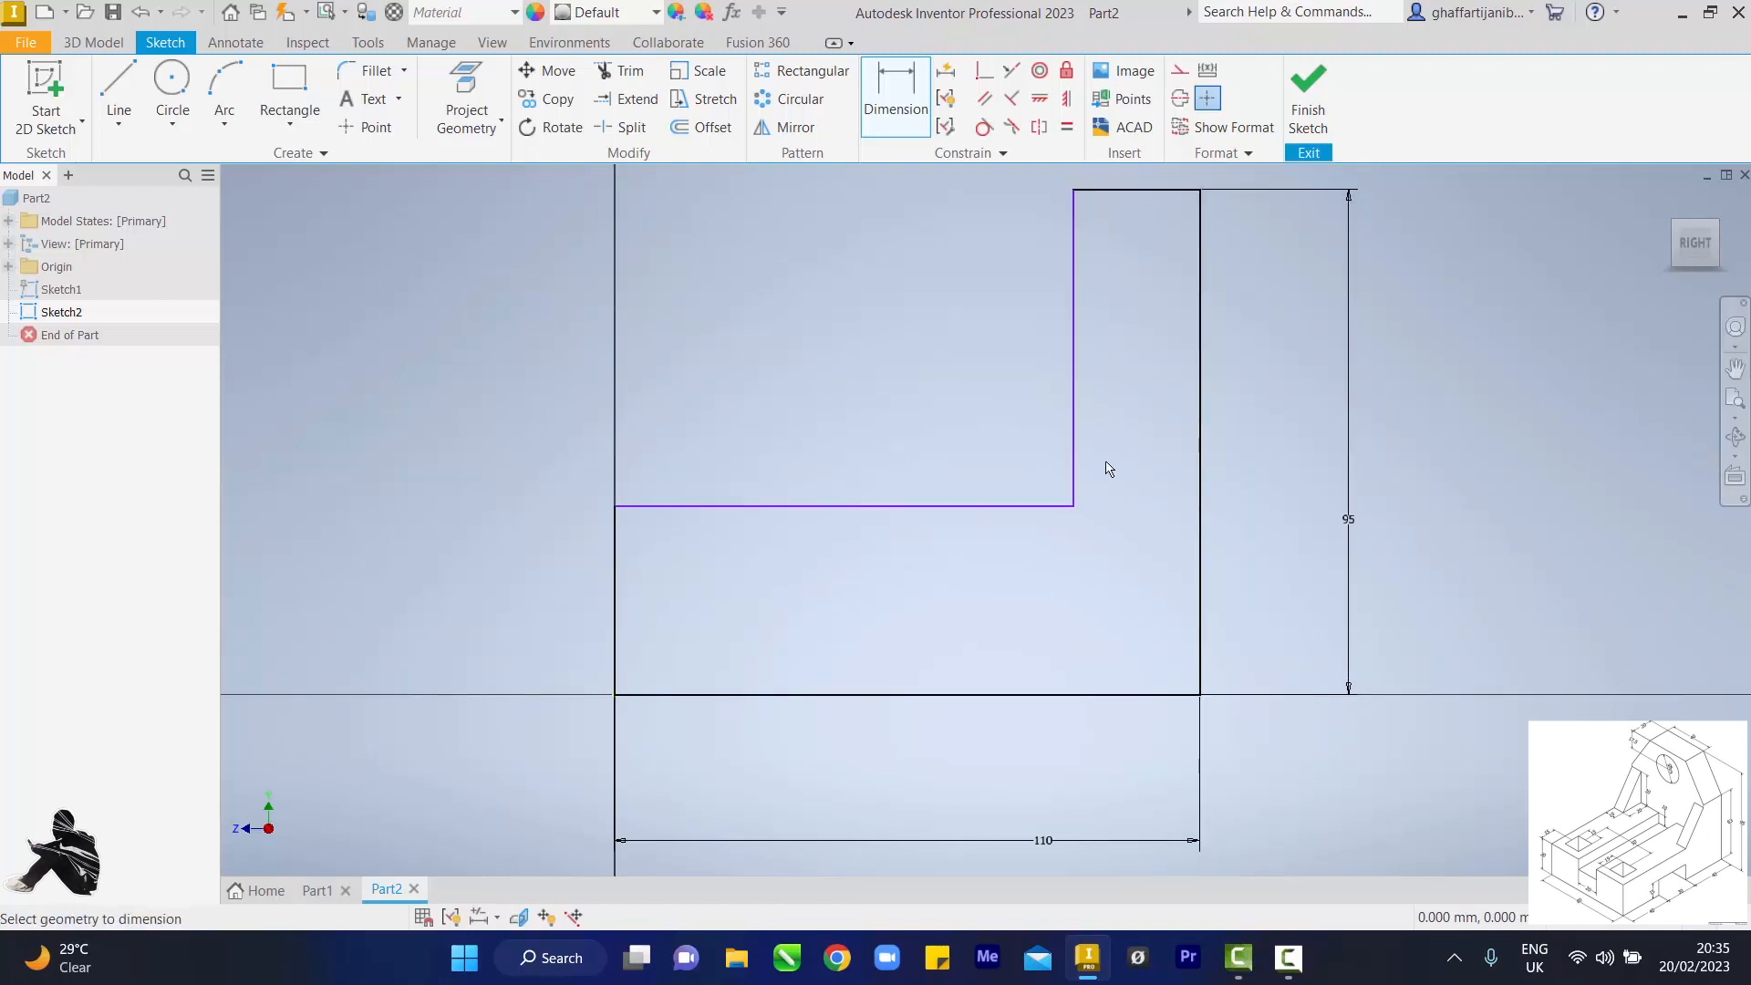
{"action": "left_click", "coordinate": [1008, 507]}
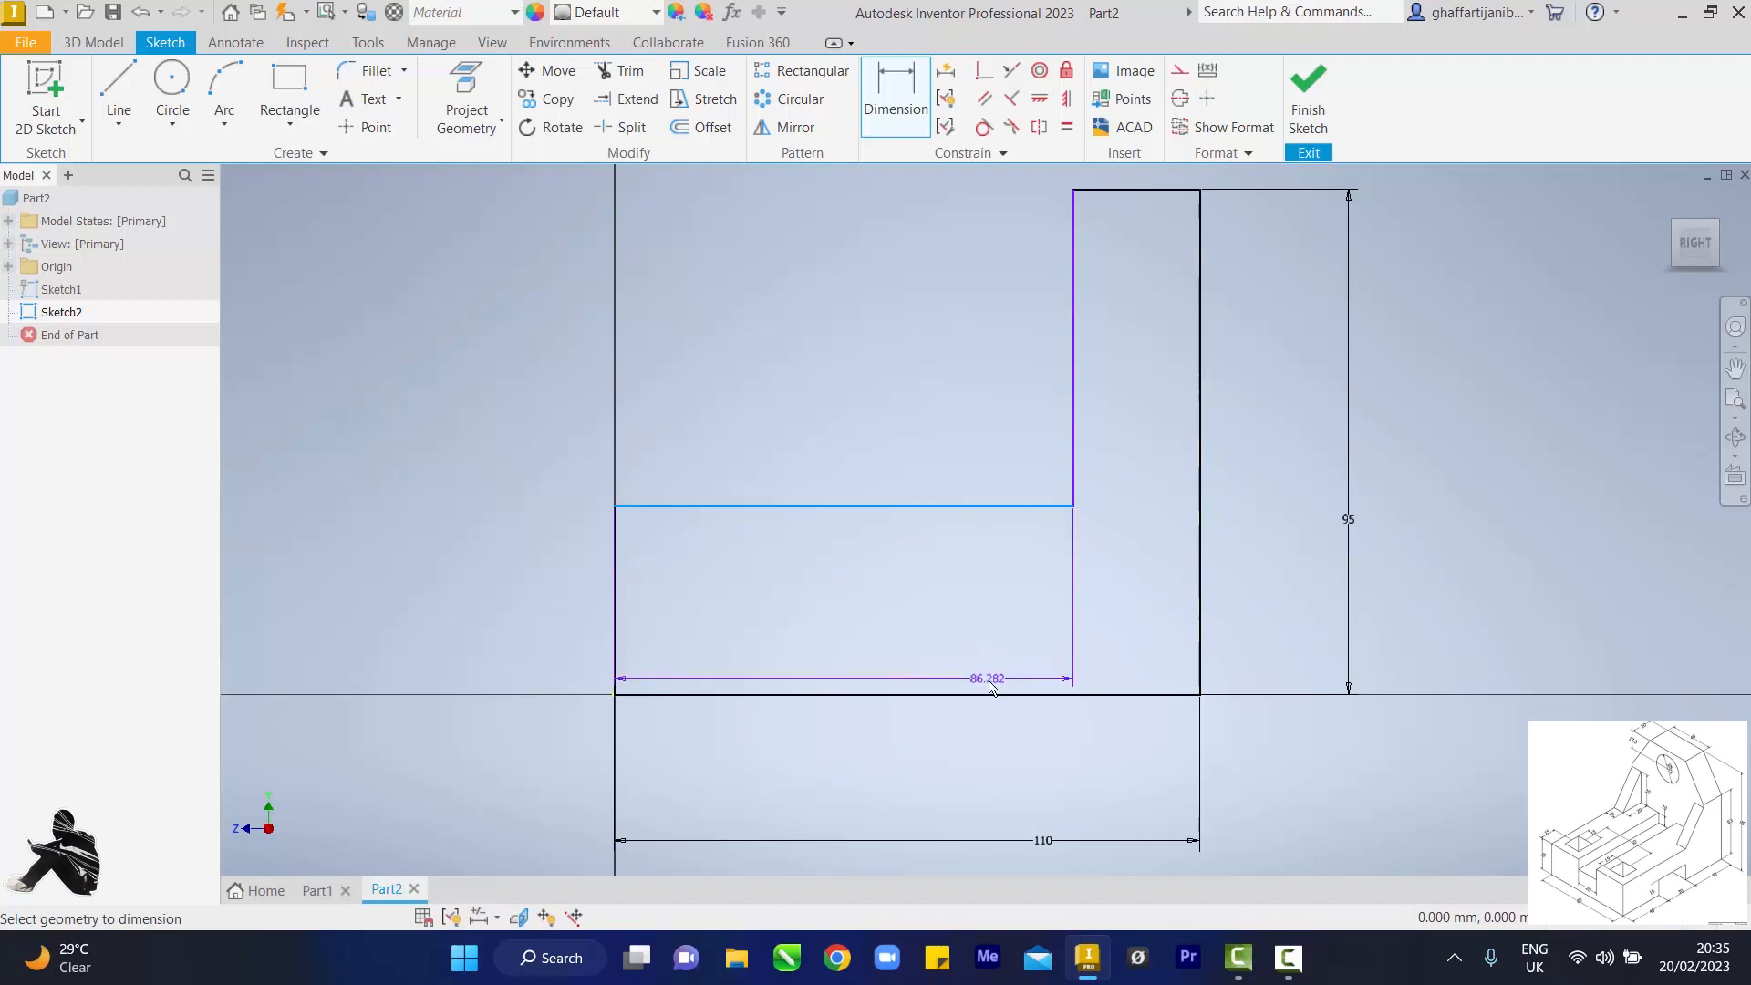
{"action": "left_click", "coordinate": [993, 695]}
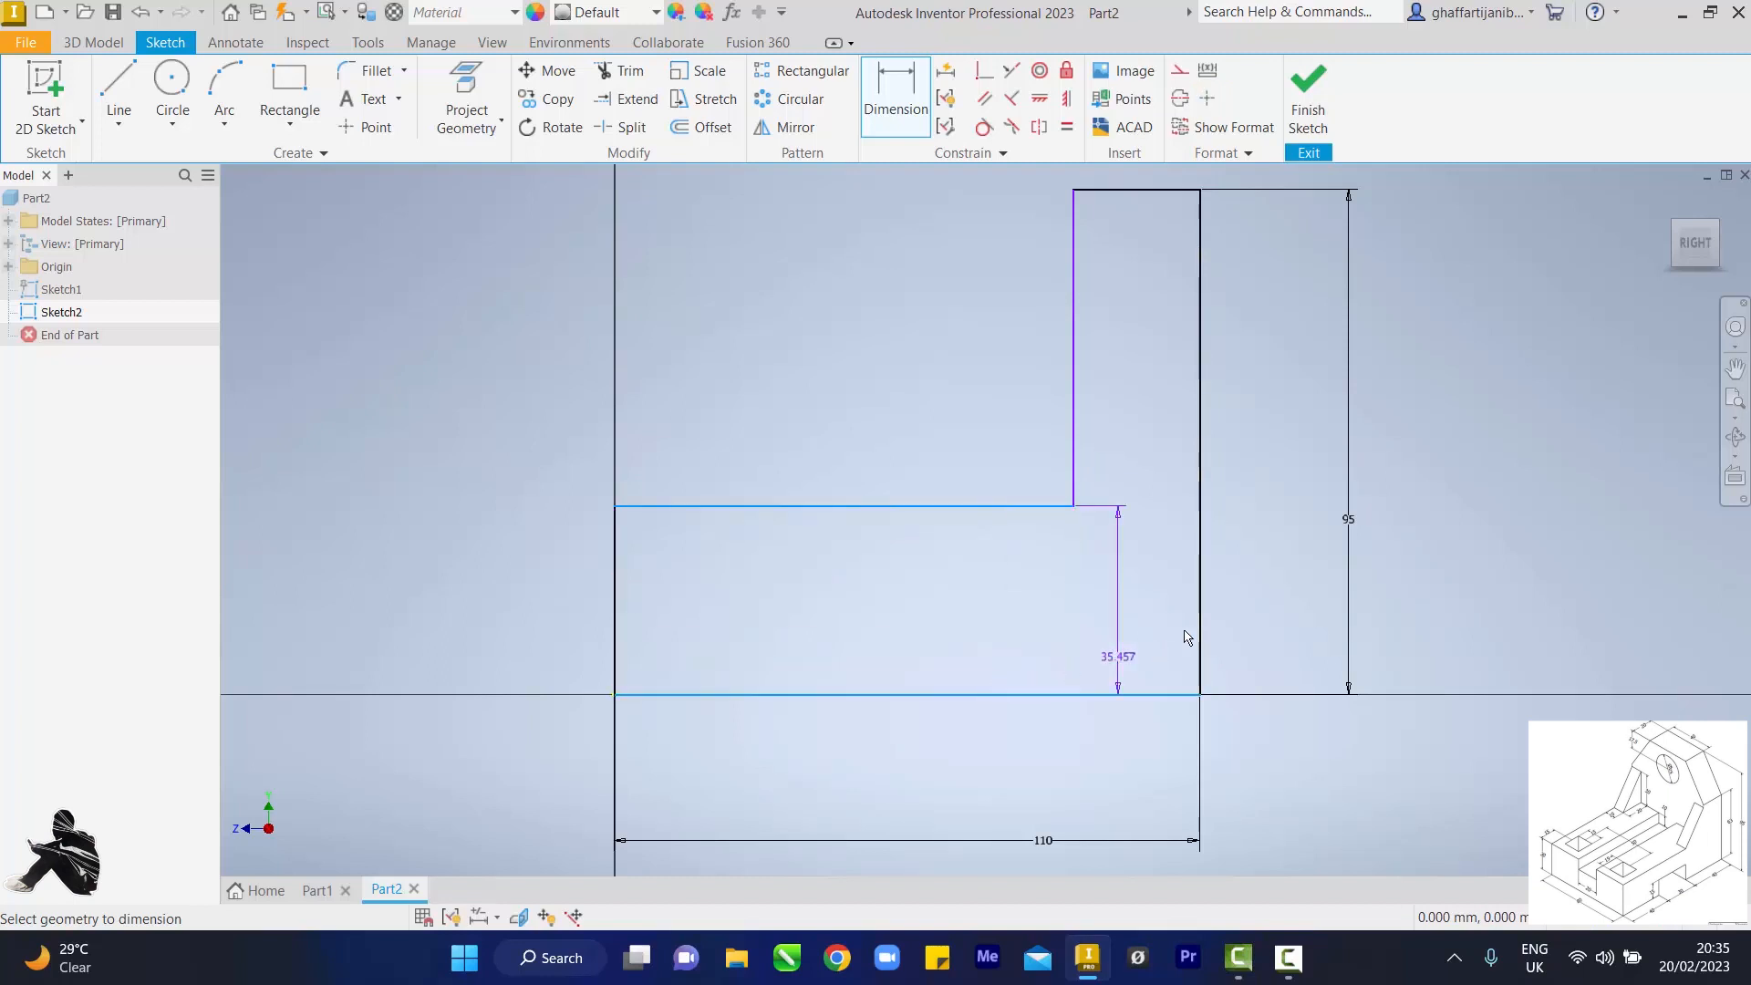
{"action": "left_click", "coordinate": [1285, 624]}
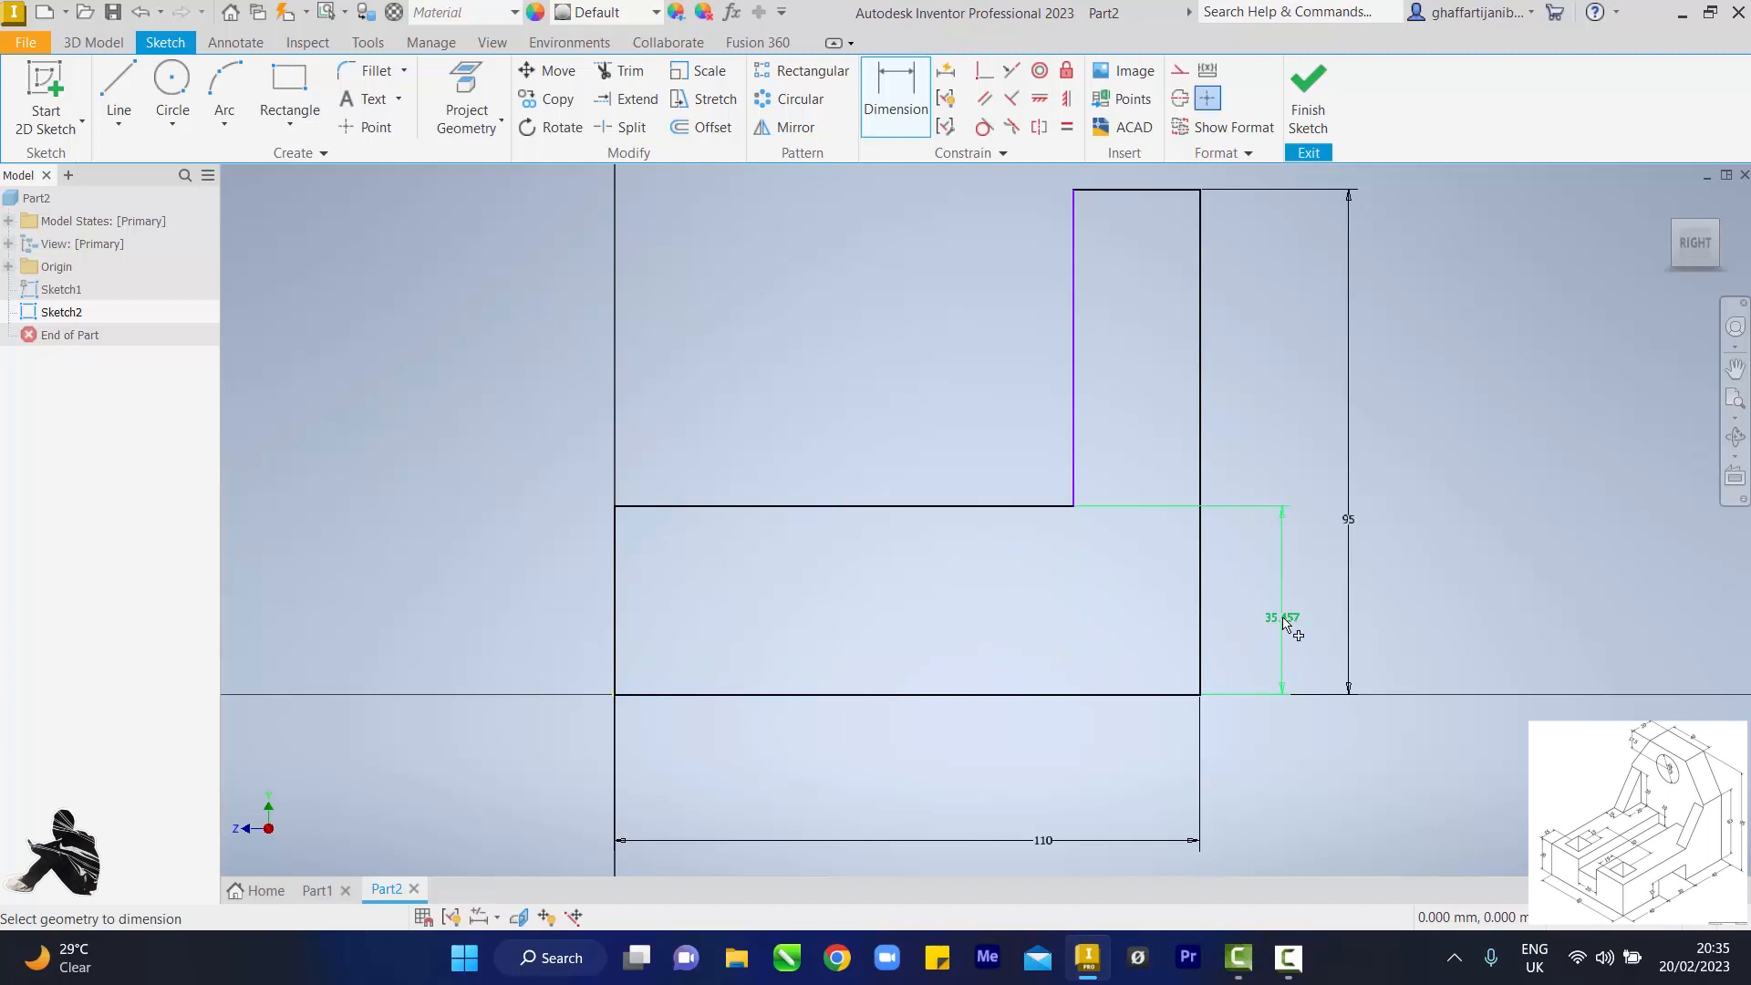
{"action": "type", "text": "30"}
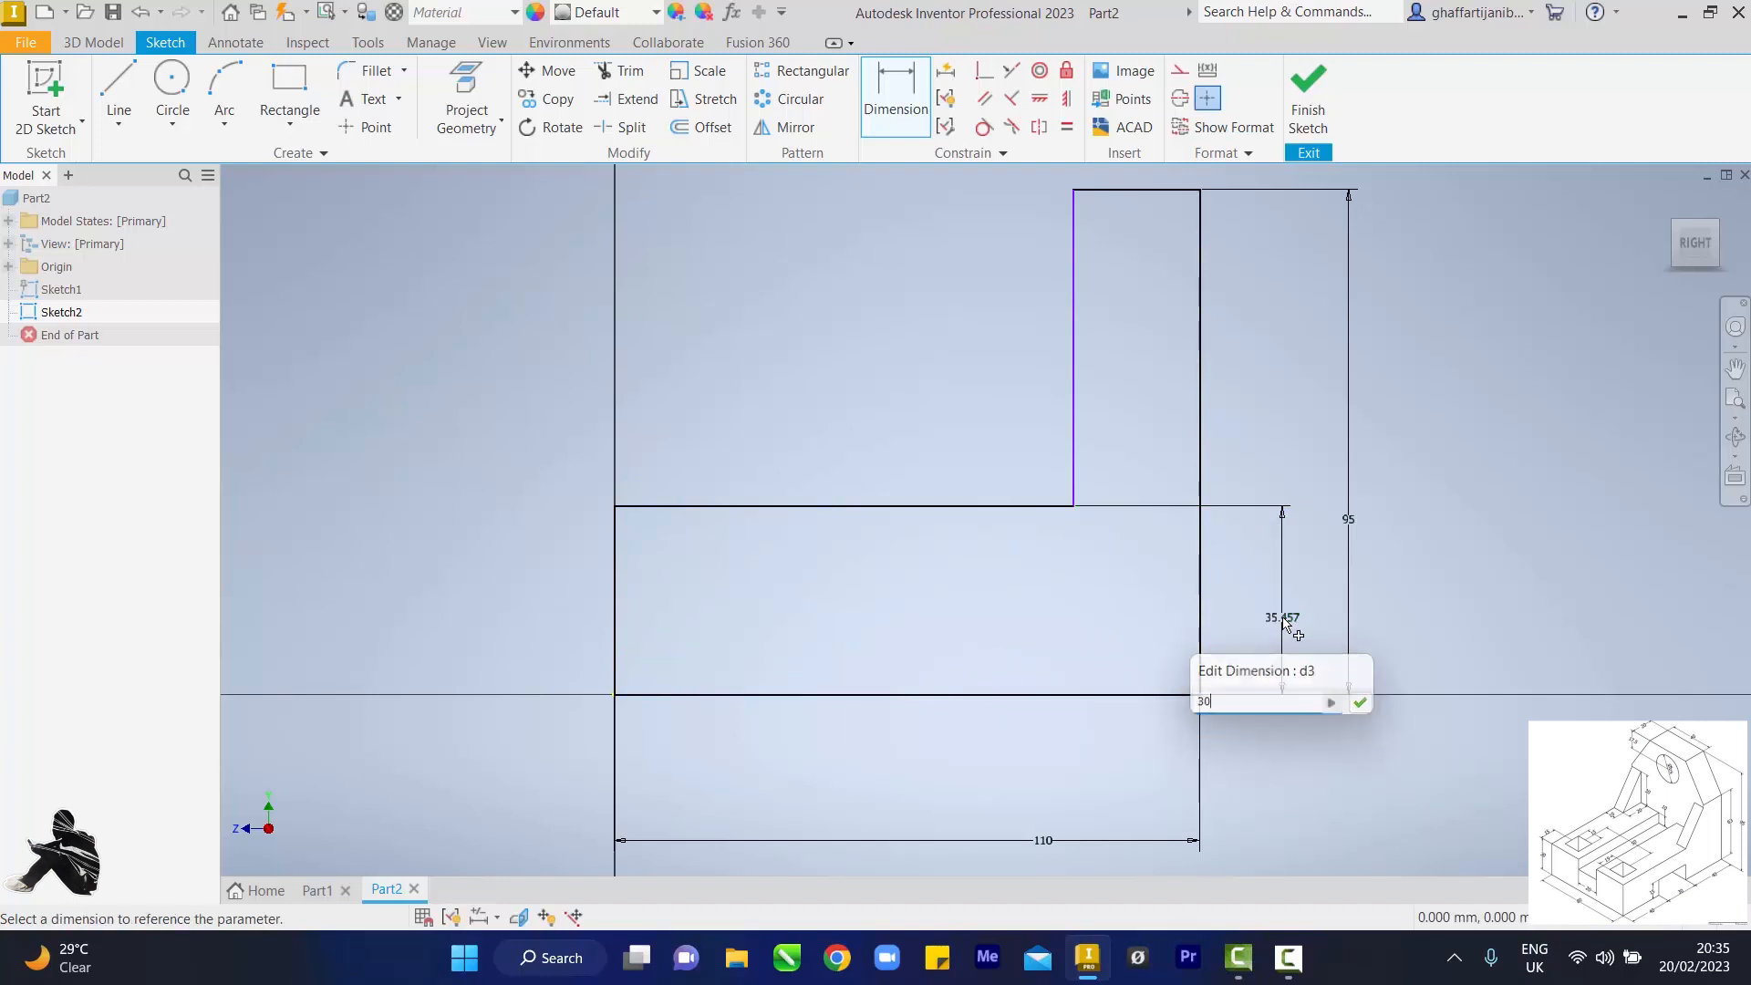
{"action": "key", "text": "Return"}
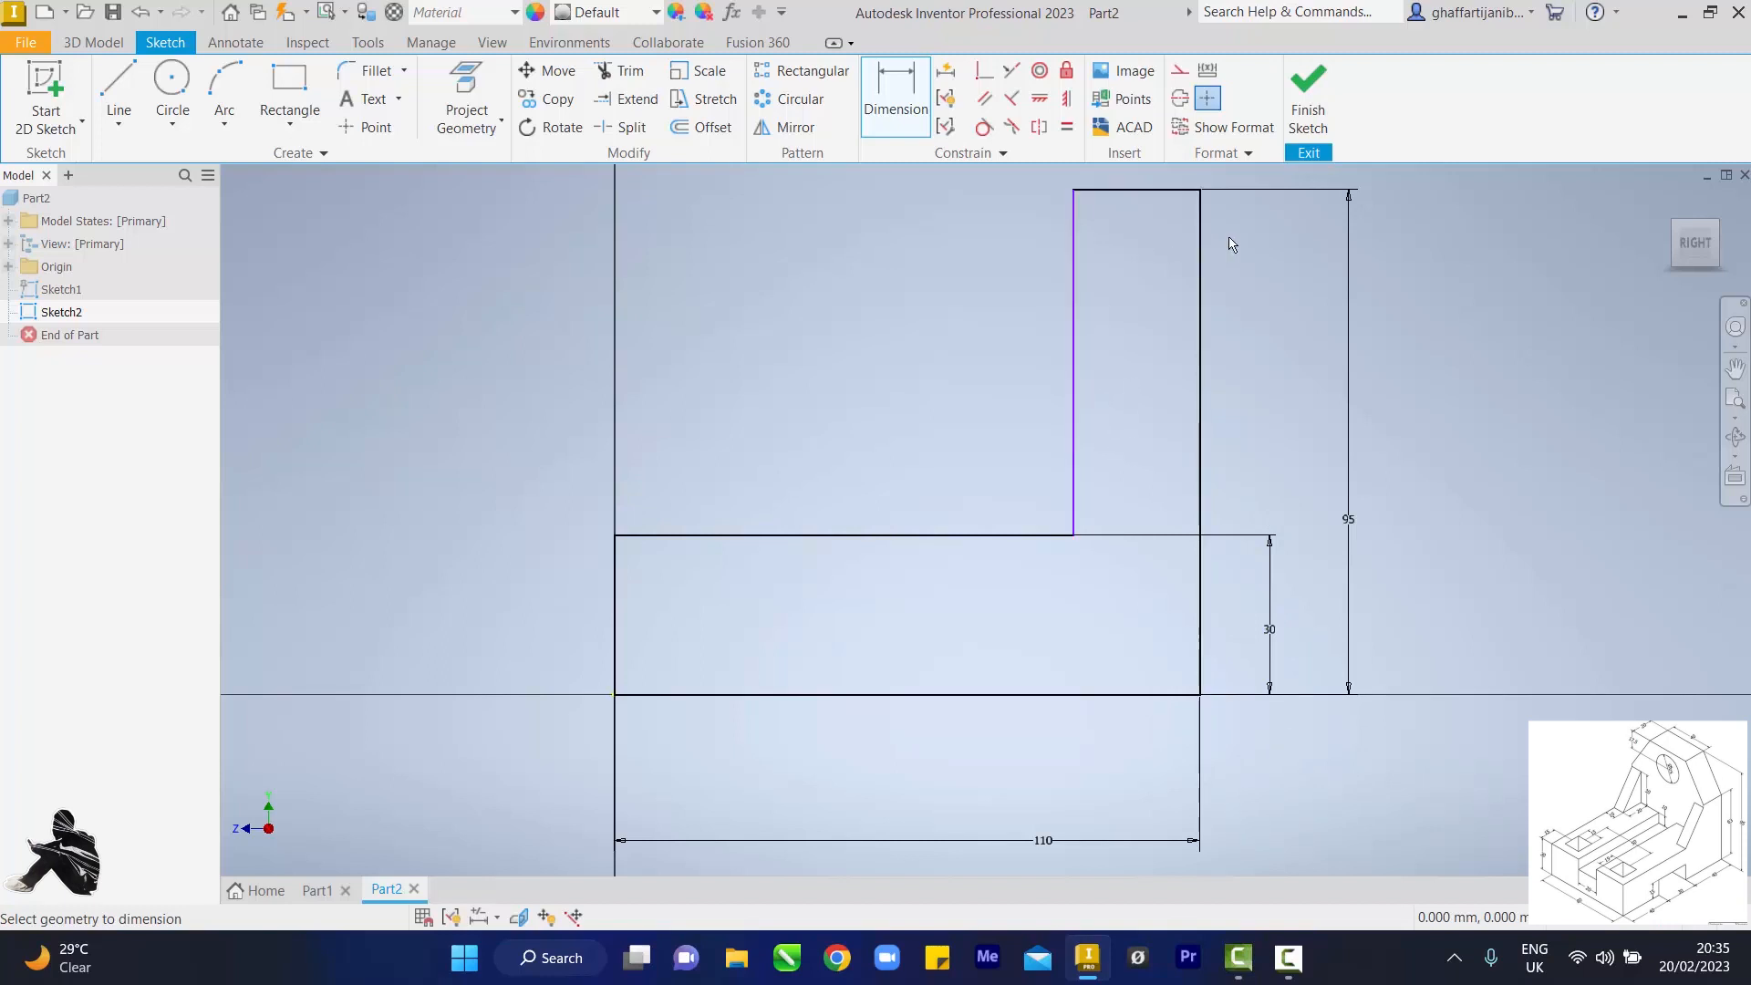
Step: Dimension the upright's width between its two vertical edges as 20 mm
{"action": "scroll", "coordinate": [1228, 245], "scroll_direction": "up", "scroll_amount": 2}
{"action": "scroll", "coordinate": [1229, 245], "scroll_direction": "up", "scroll_amount": 2}
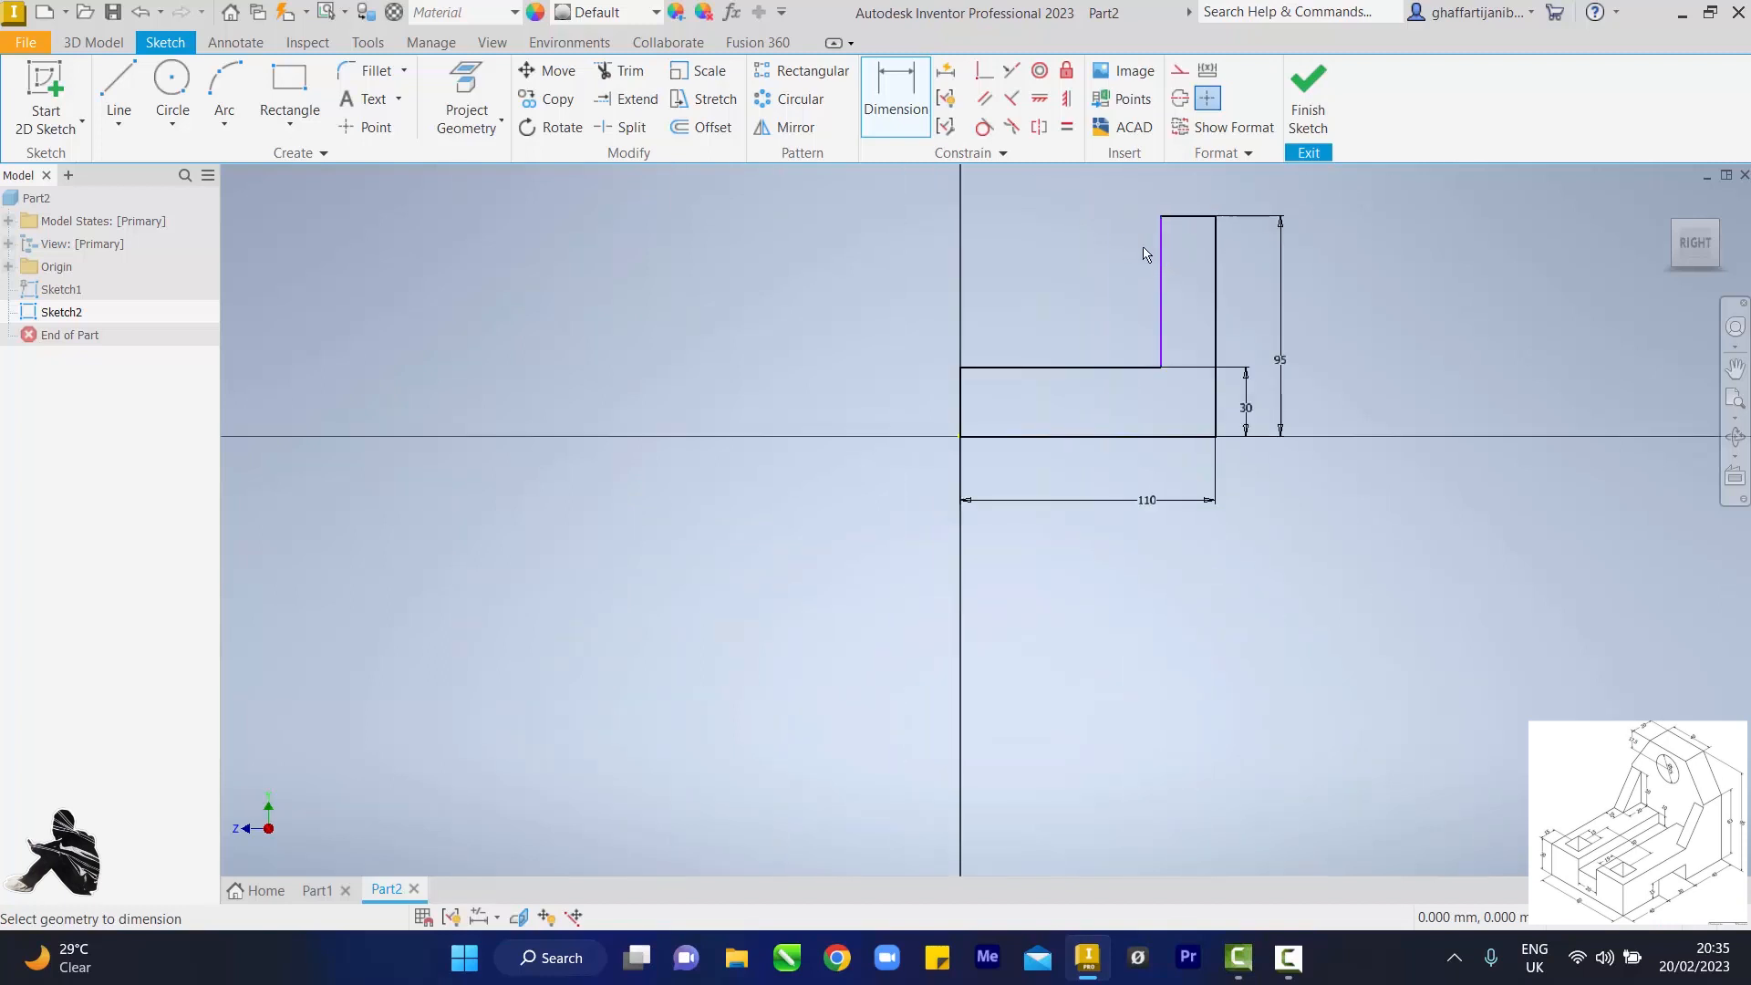
{"action": "left_click", "coordinate": [1162, 256]}
{"action": "left_click", "coordinate": [1214, 244]}
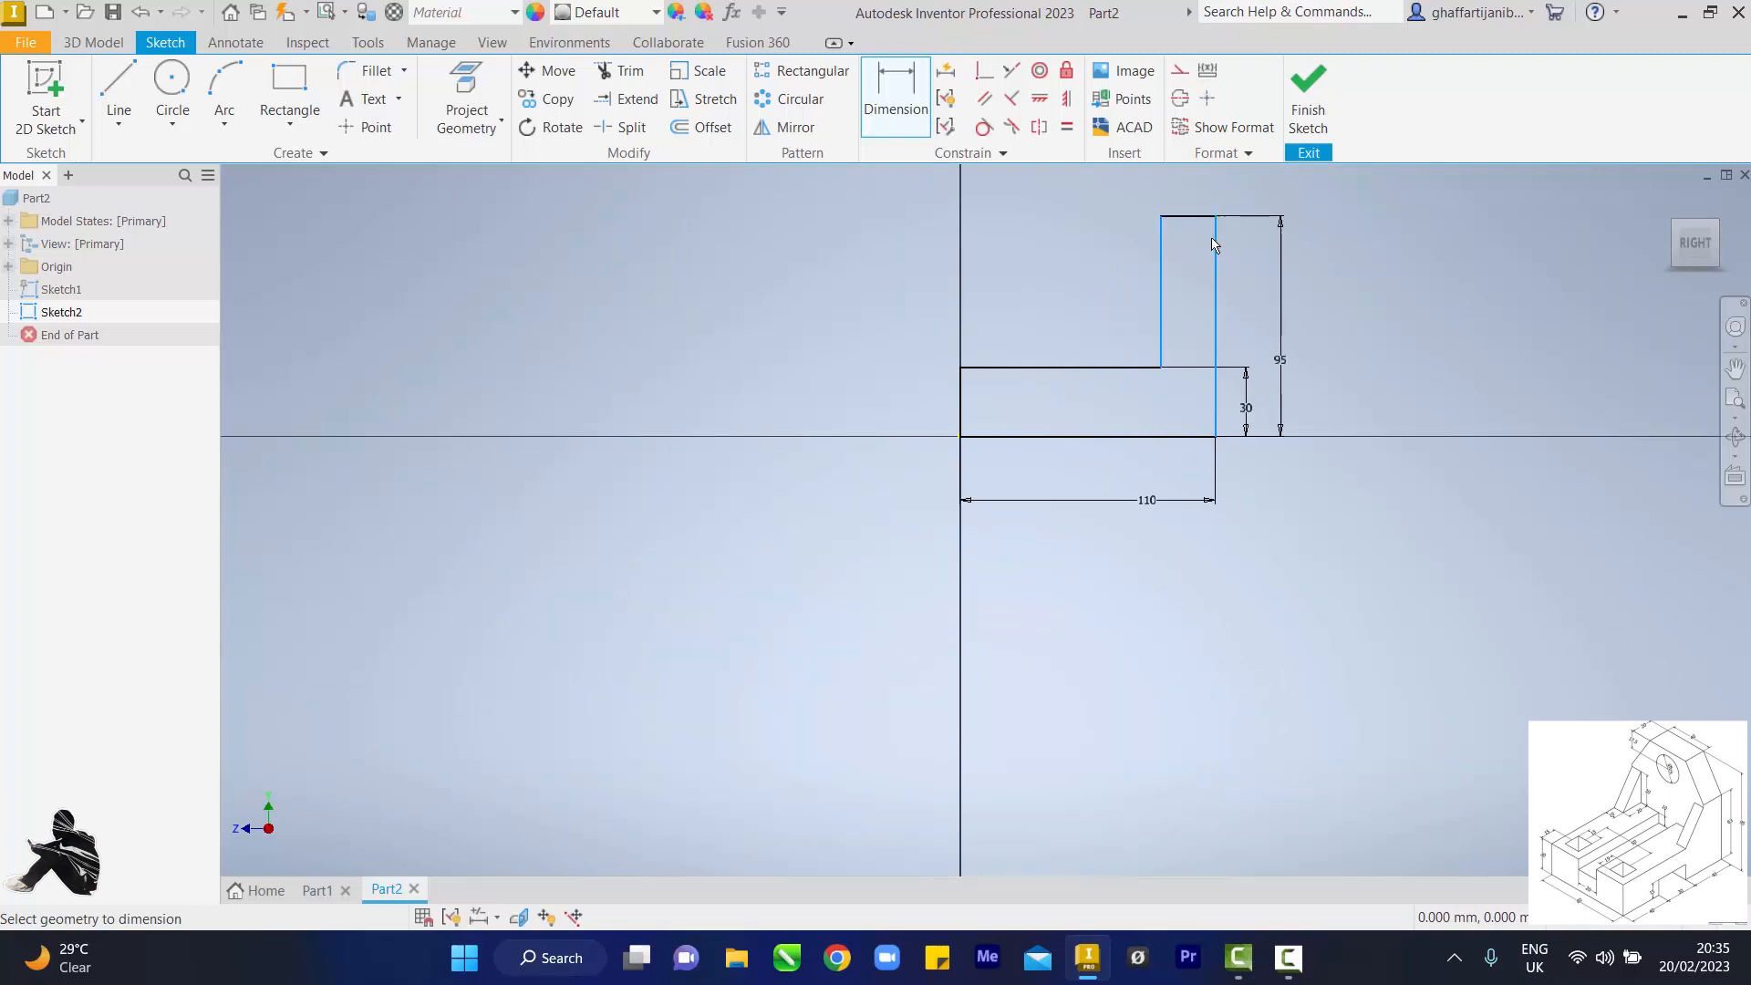
{"action": "left_click", "coordinate": [1206, 202]}
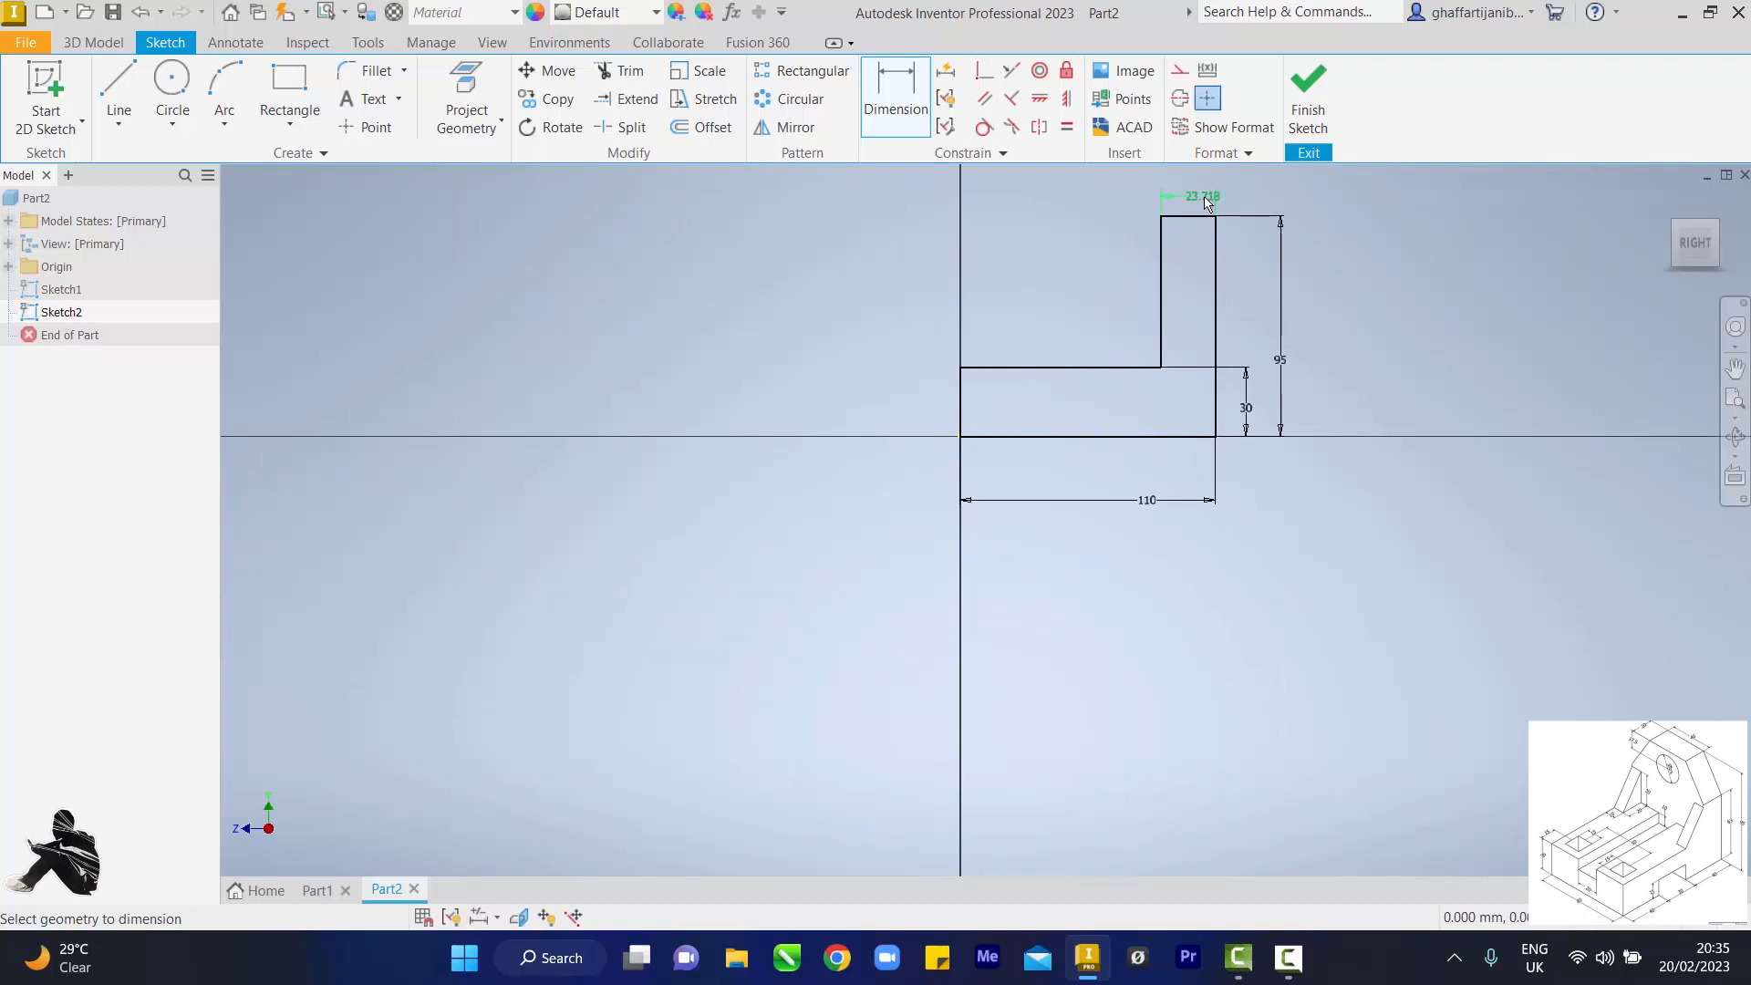
{"action": "type", "text": "2"}
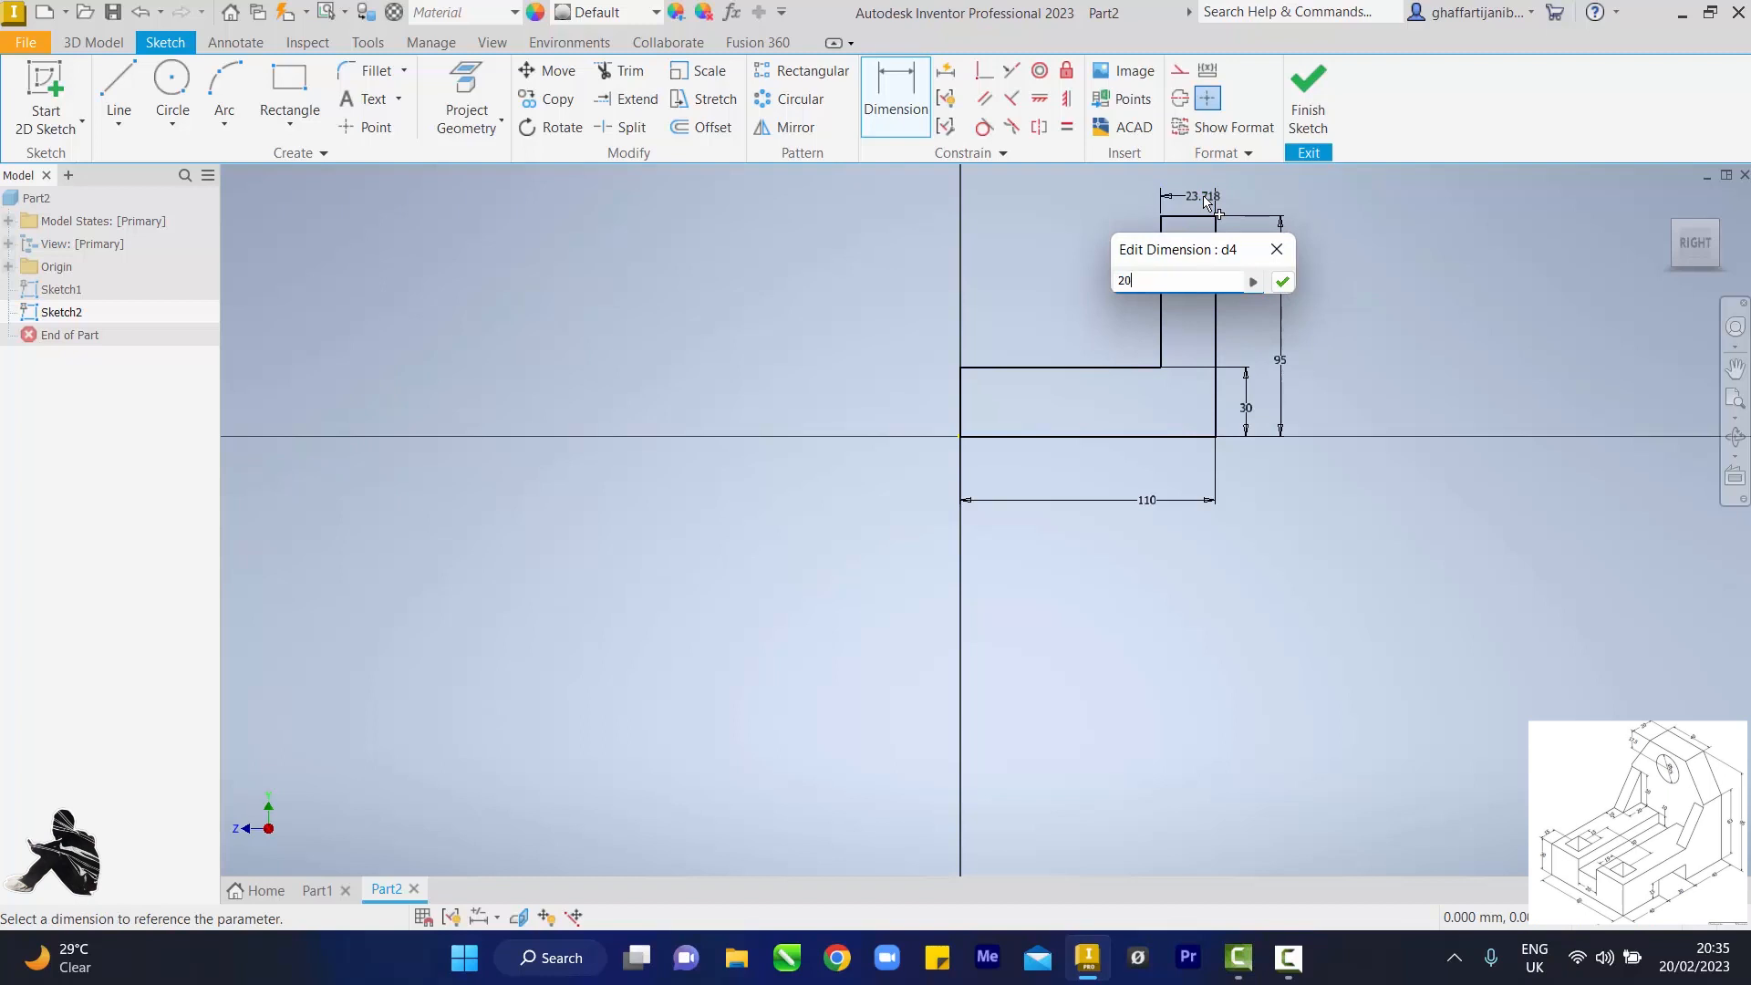
{"action": "type", "text": "0"}
{"action": "key", "text": "Return"}
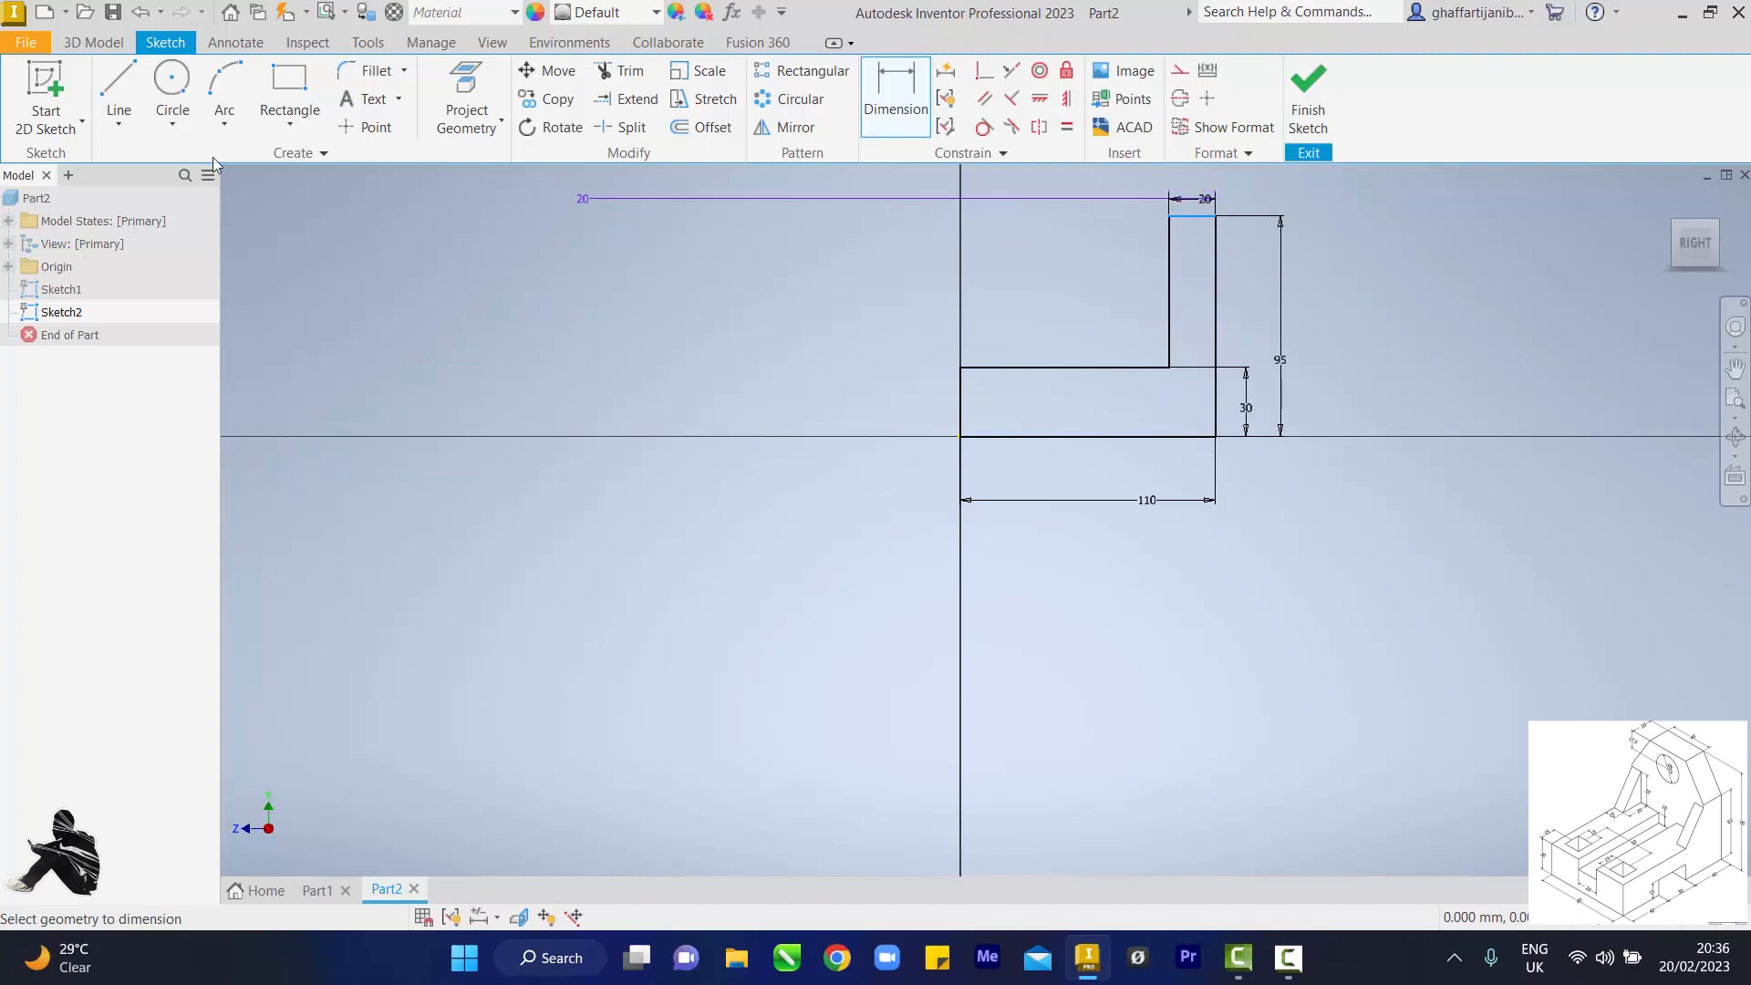
Step: Draw a diagonal rib line about 39 mm long from the horizontal step edge up to the upright's inner edge
{"action": "left_click", "coordinate": [118, 96]}
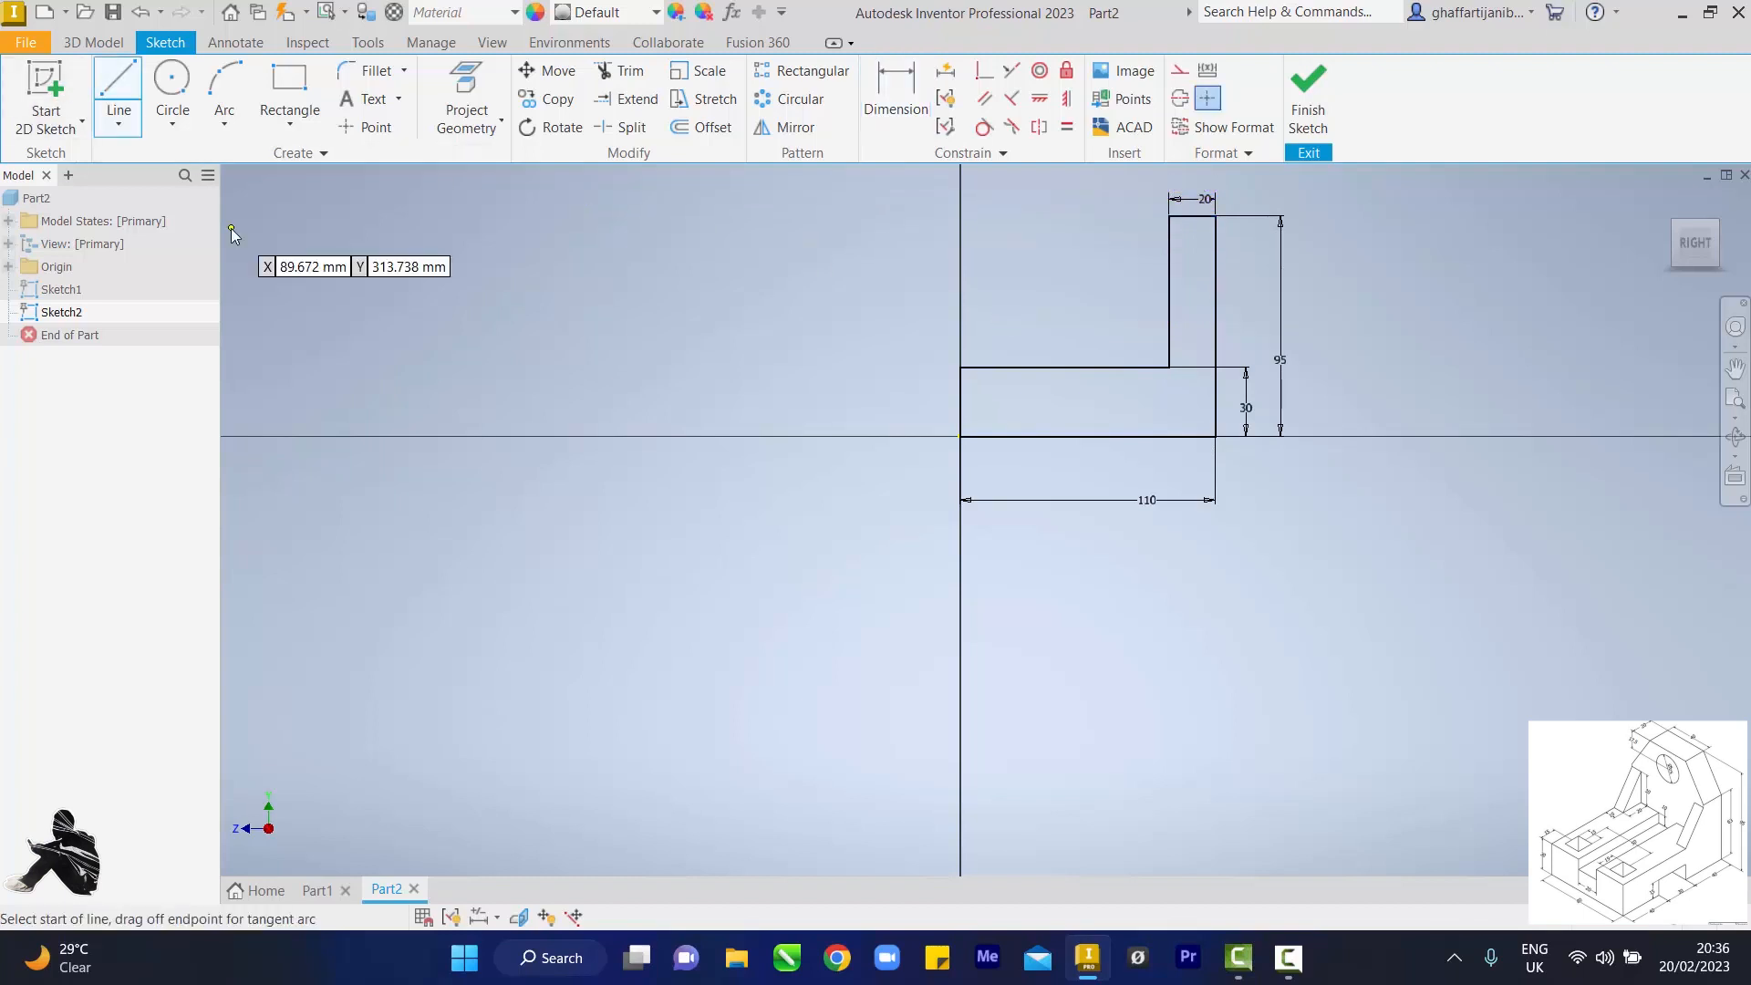
{"action": "left_click", "coordinate": [1735, 399]}
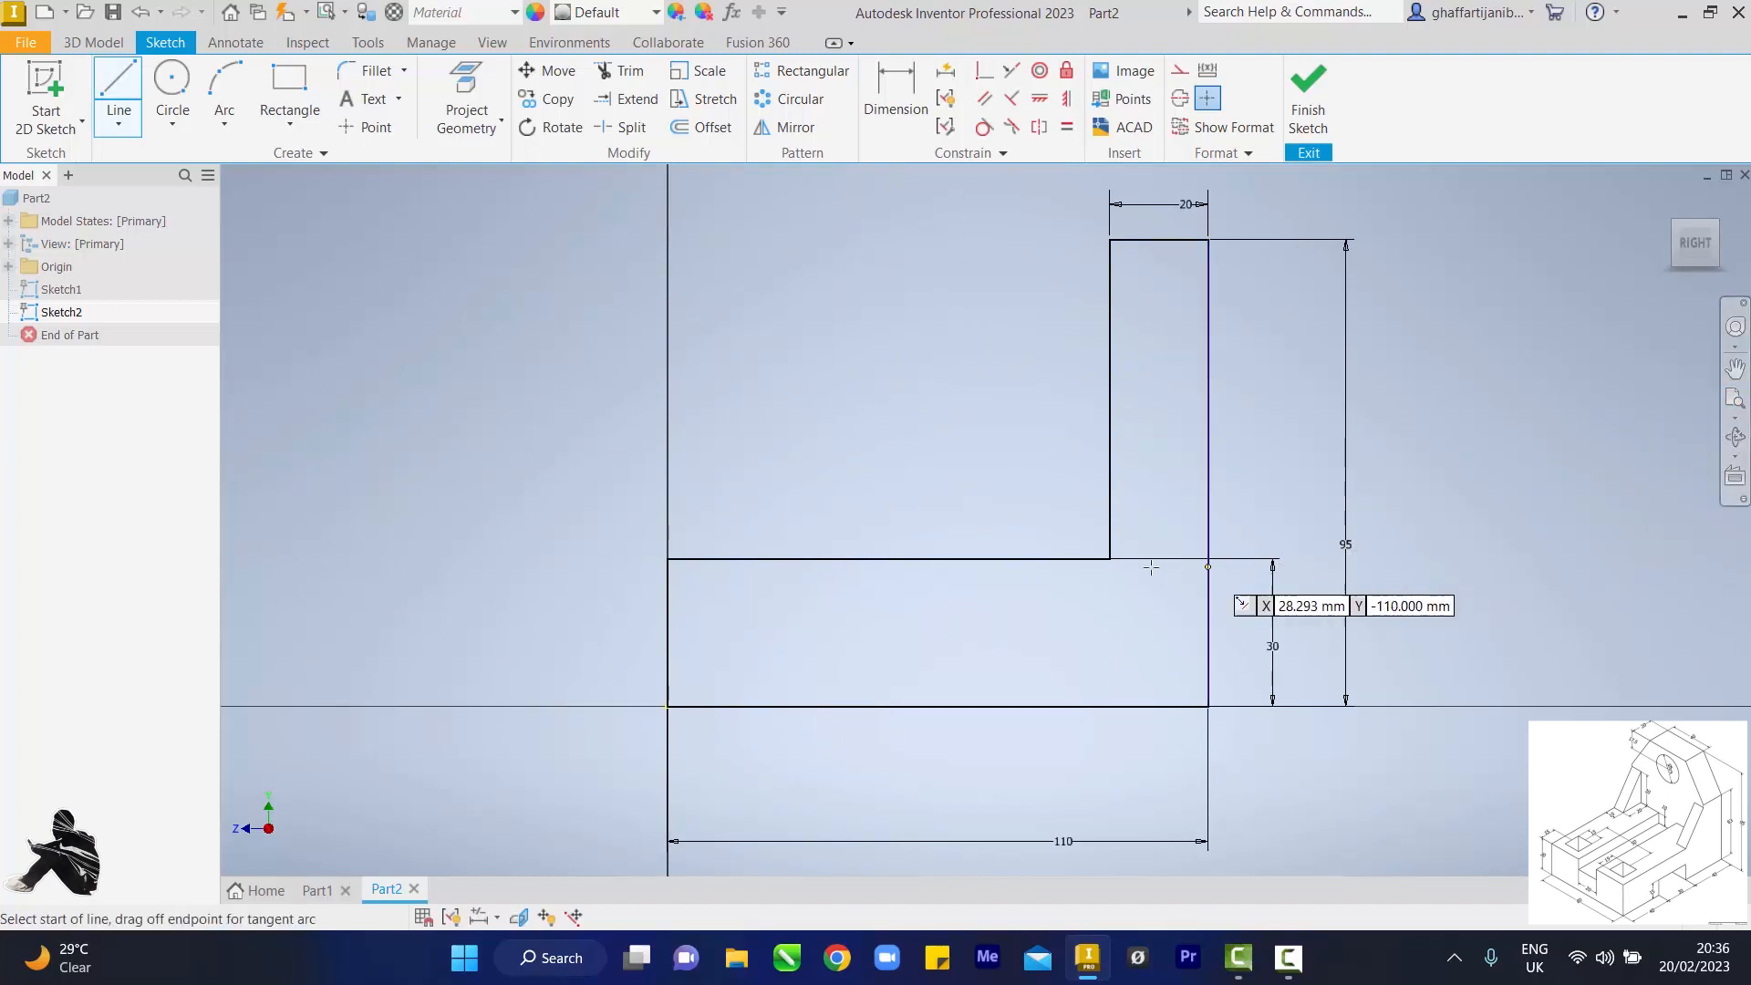
{"action": "left_click", "coordinate": [991, 558]}
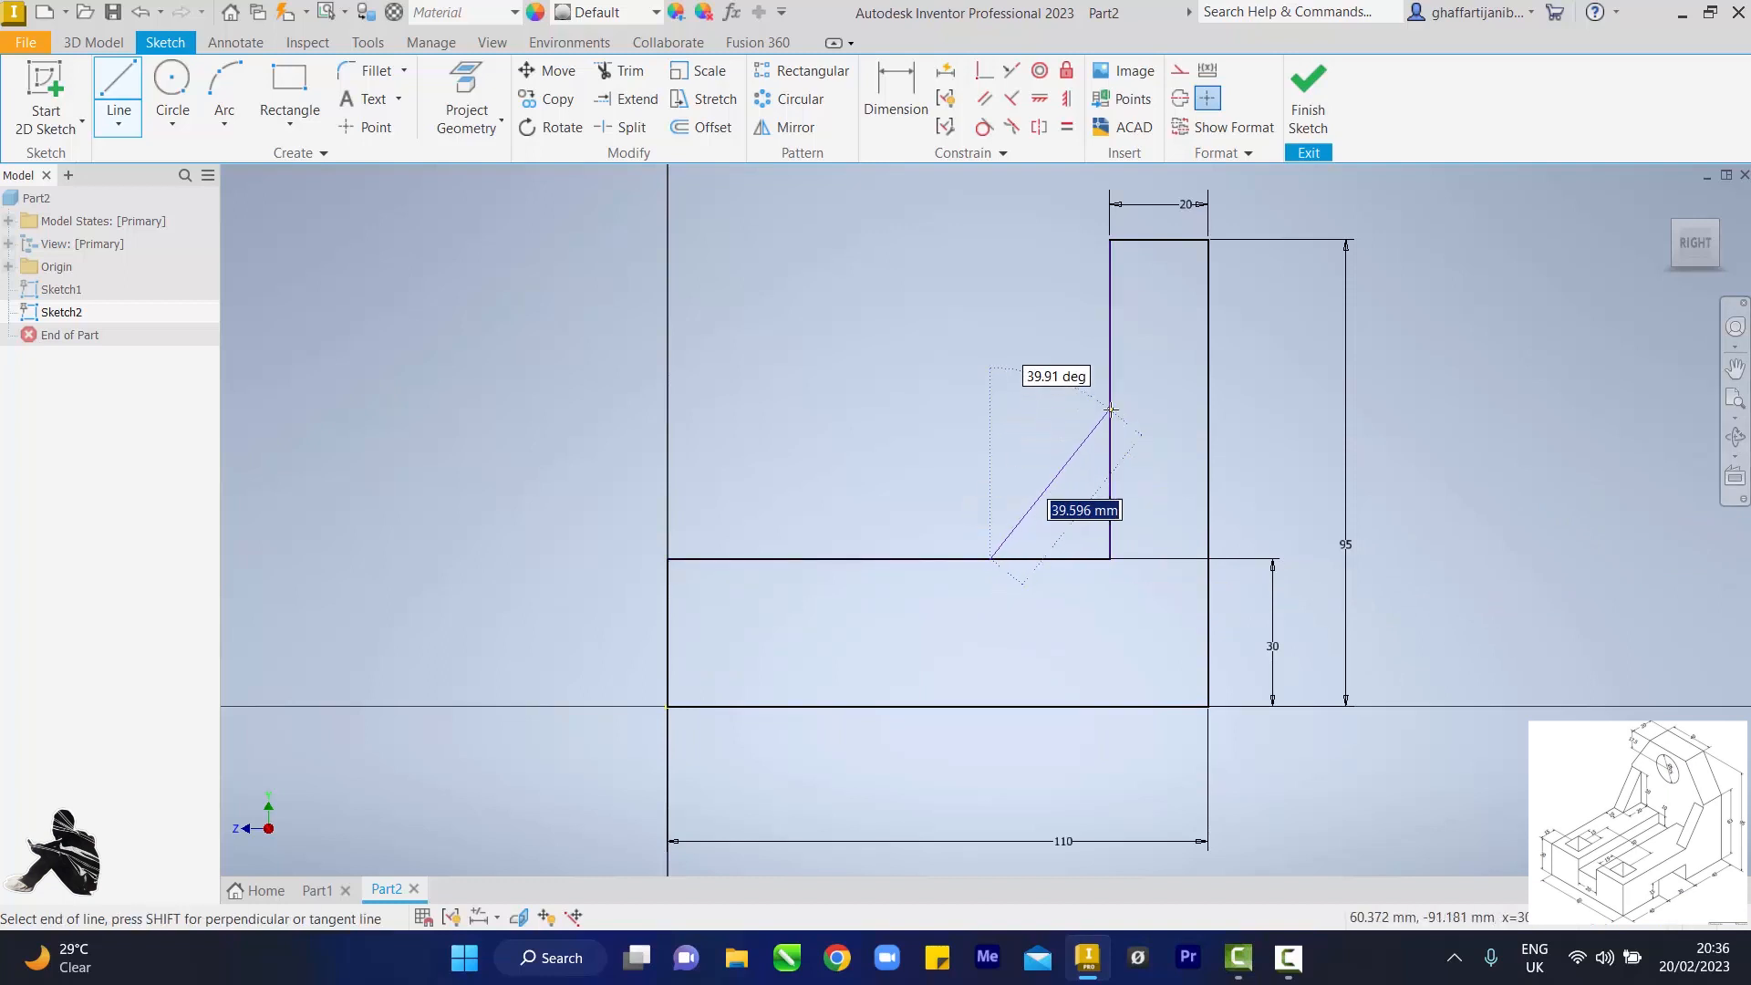
{"action": "scroll", "coordinate": [1109, 409], "scroll_direction": "down", "scroll_amount": 4}
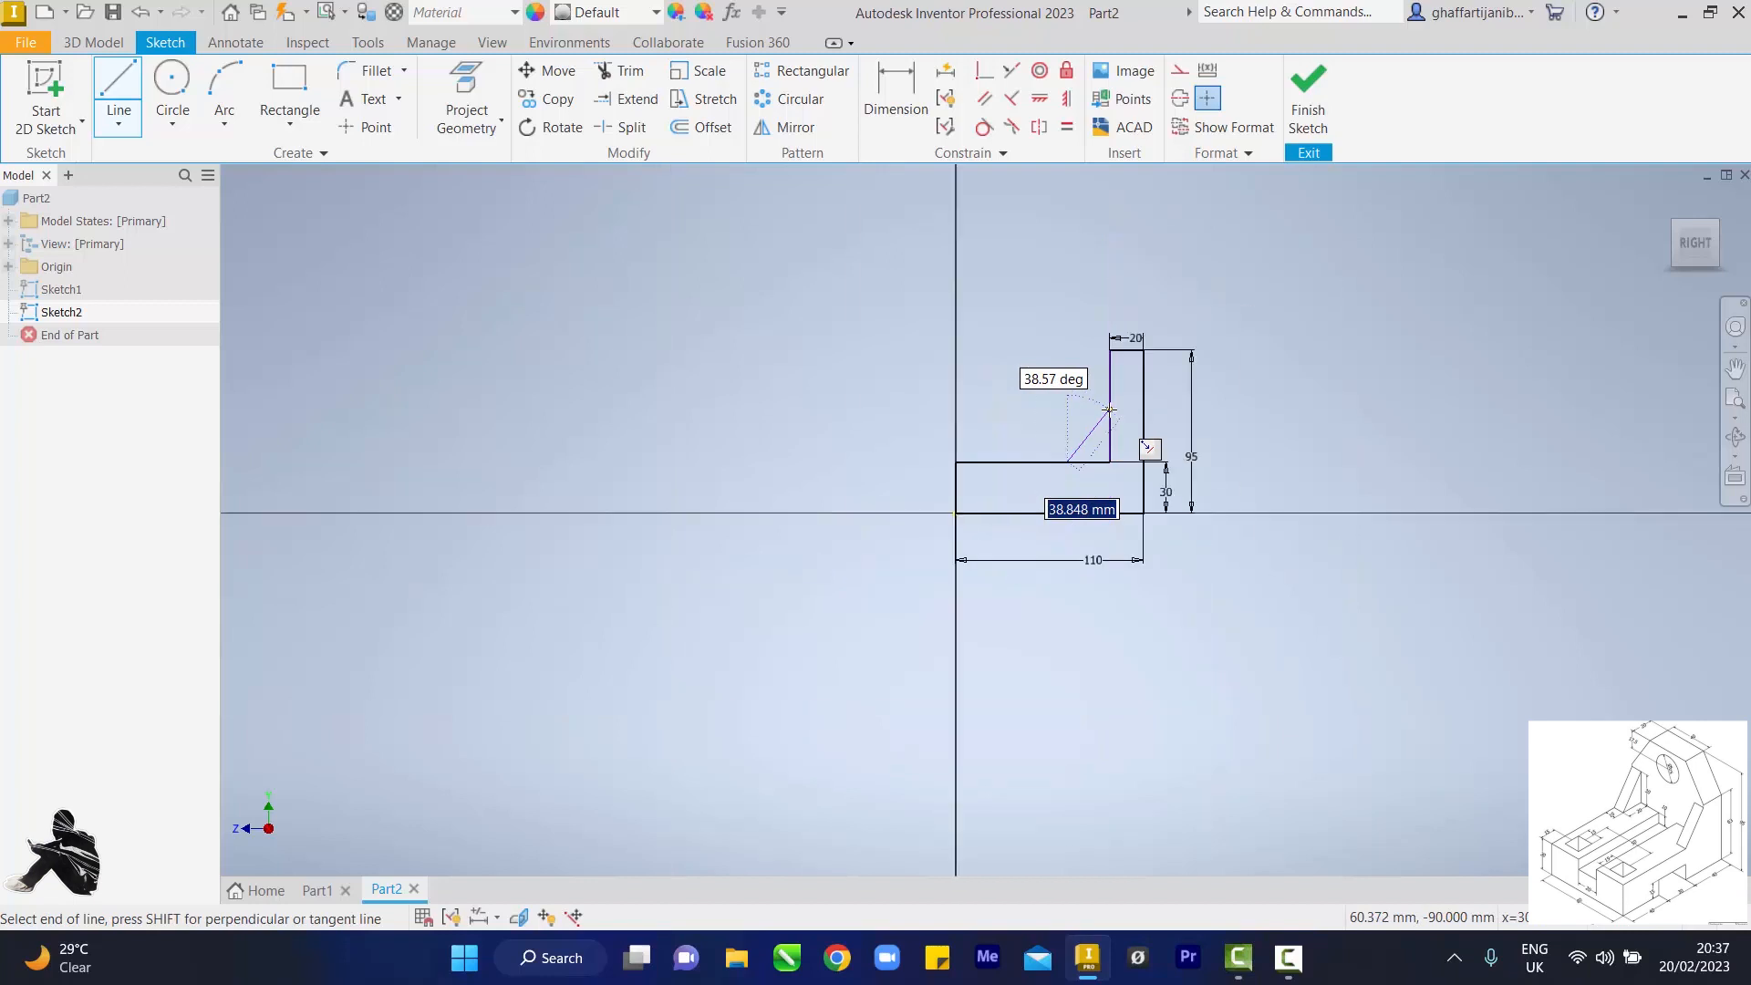
{"action": "scroll", "coordinate": [1109, 409], "scroll_direction": "up", "scroll_amount": 8}
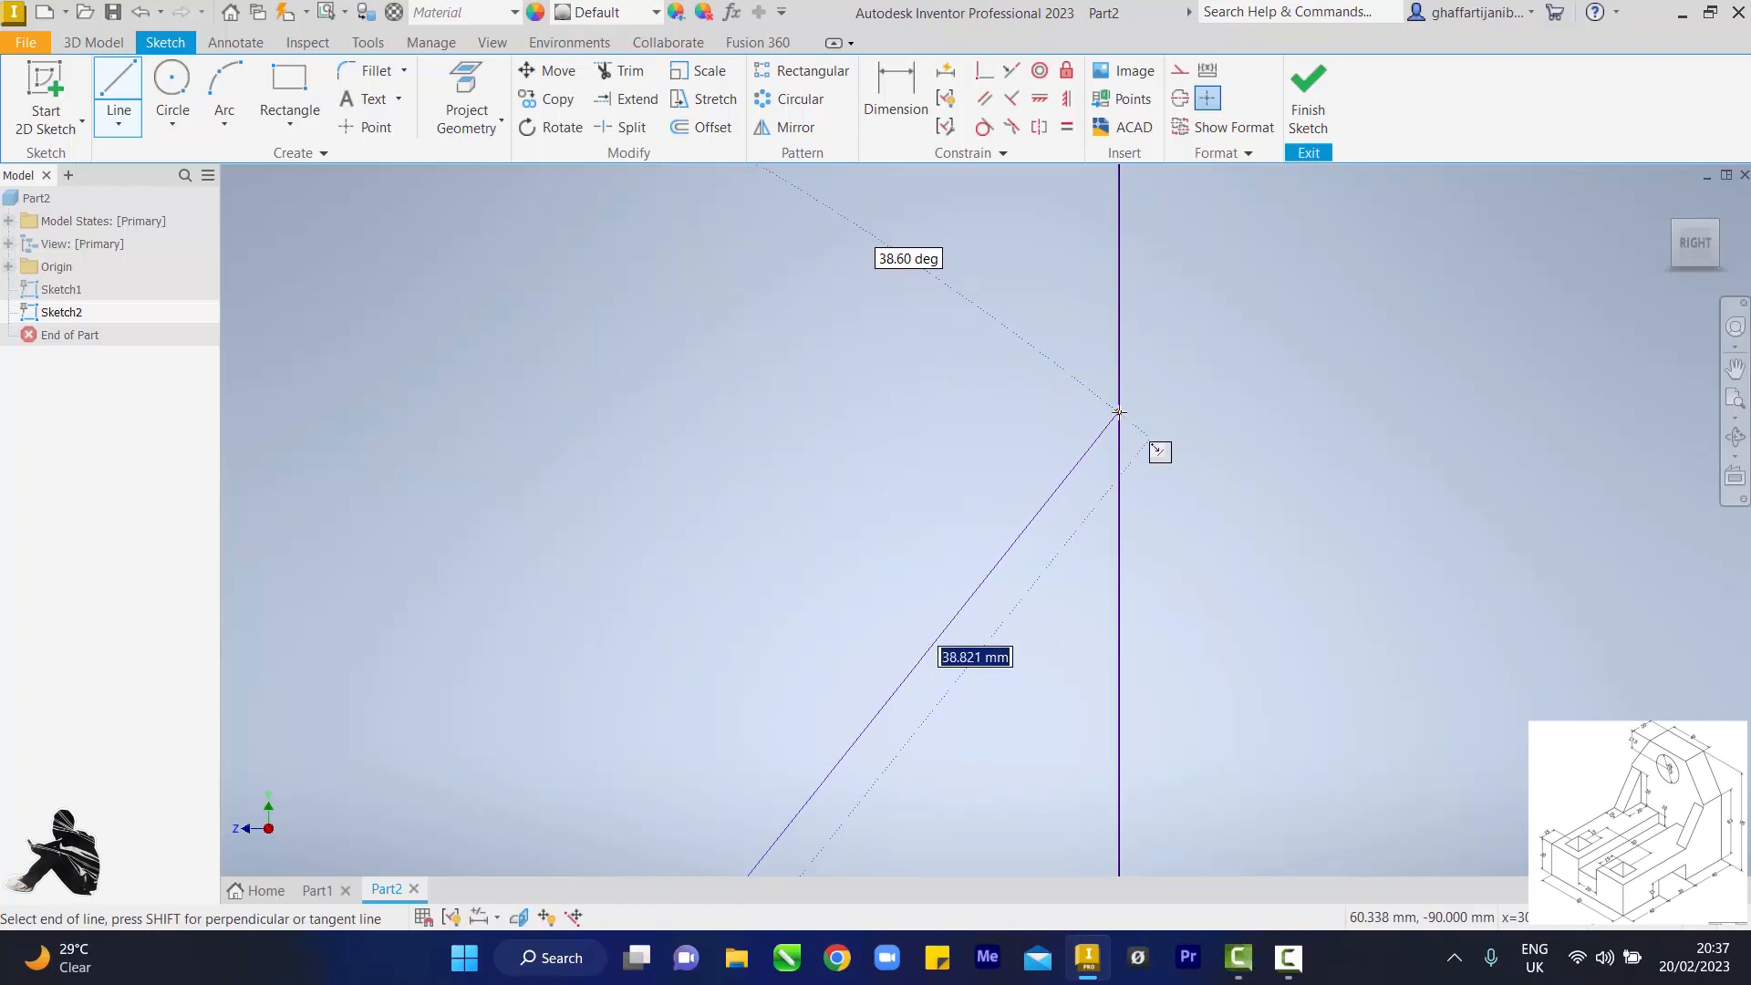
{"action": "left_click", "coordinate": [1119, 412]}
{"action": "scroll", "coordinate": [1119, 412], "scroll_direction": "down", "scroll_amount": 4}
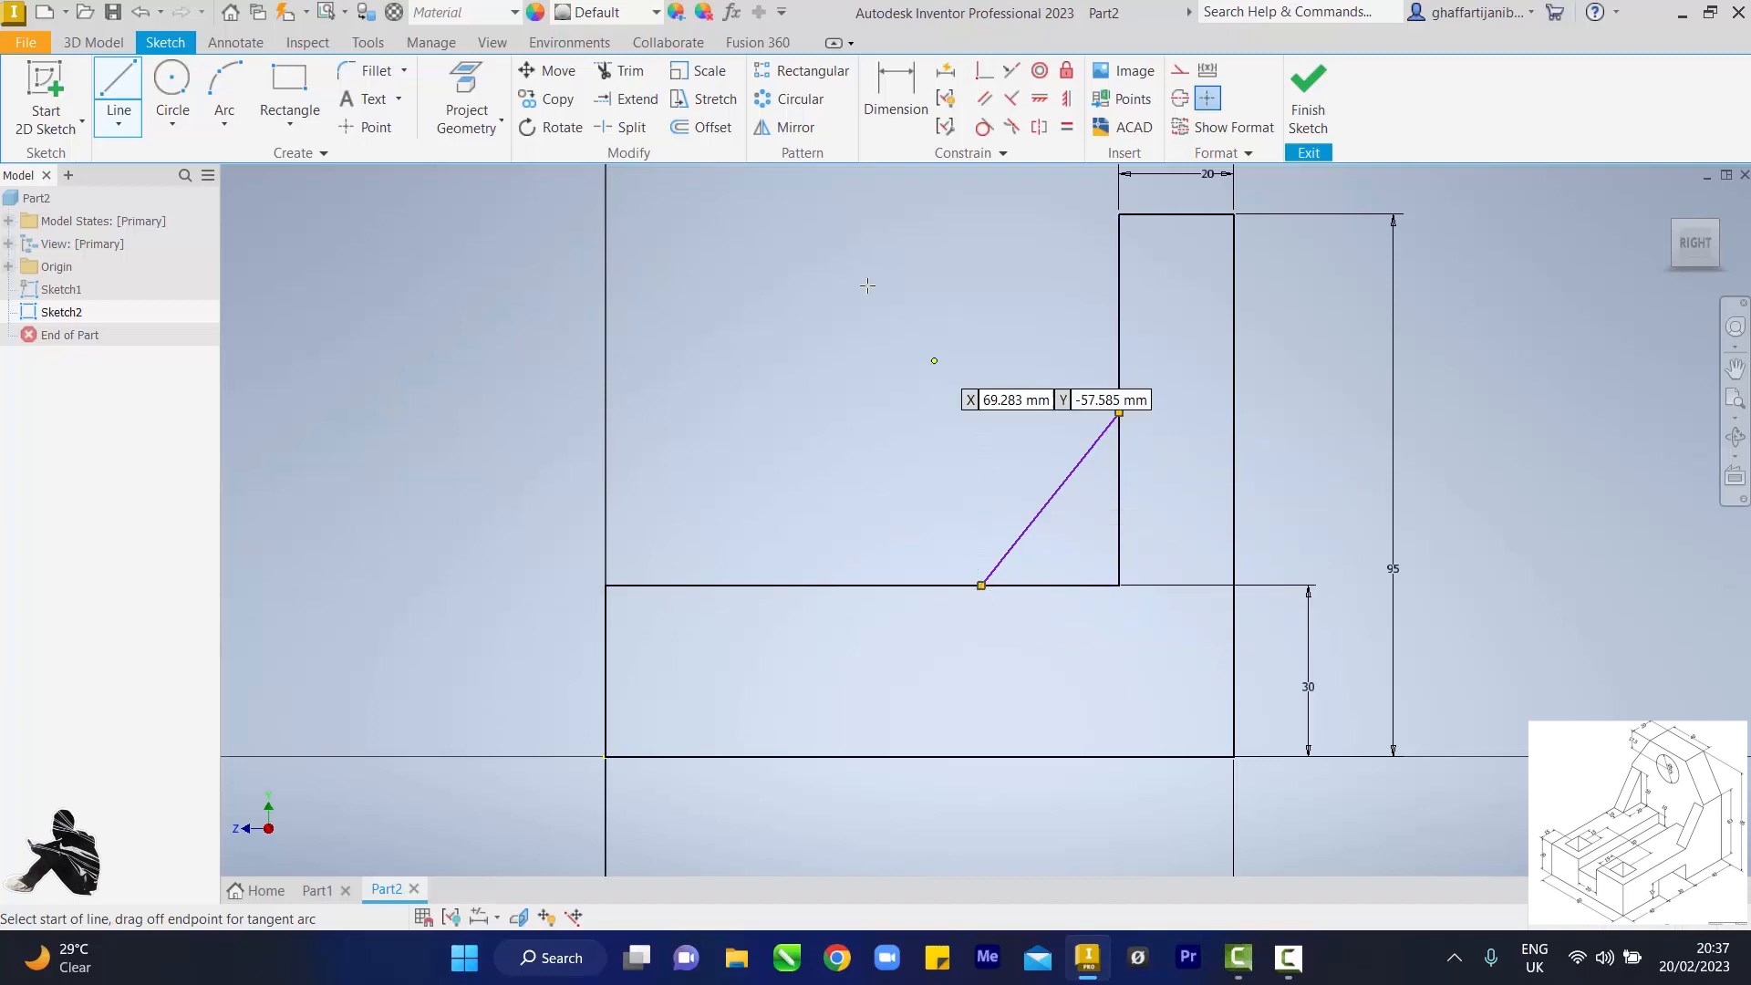
Step: Dimension the horizontal distance from the rib line's lower end to the inner corner as 20 mm
{"action": "left_click", "coordinate": [894, 107]}
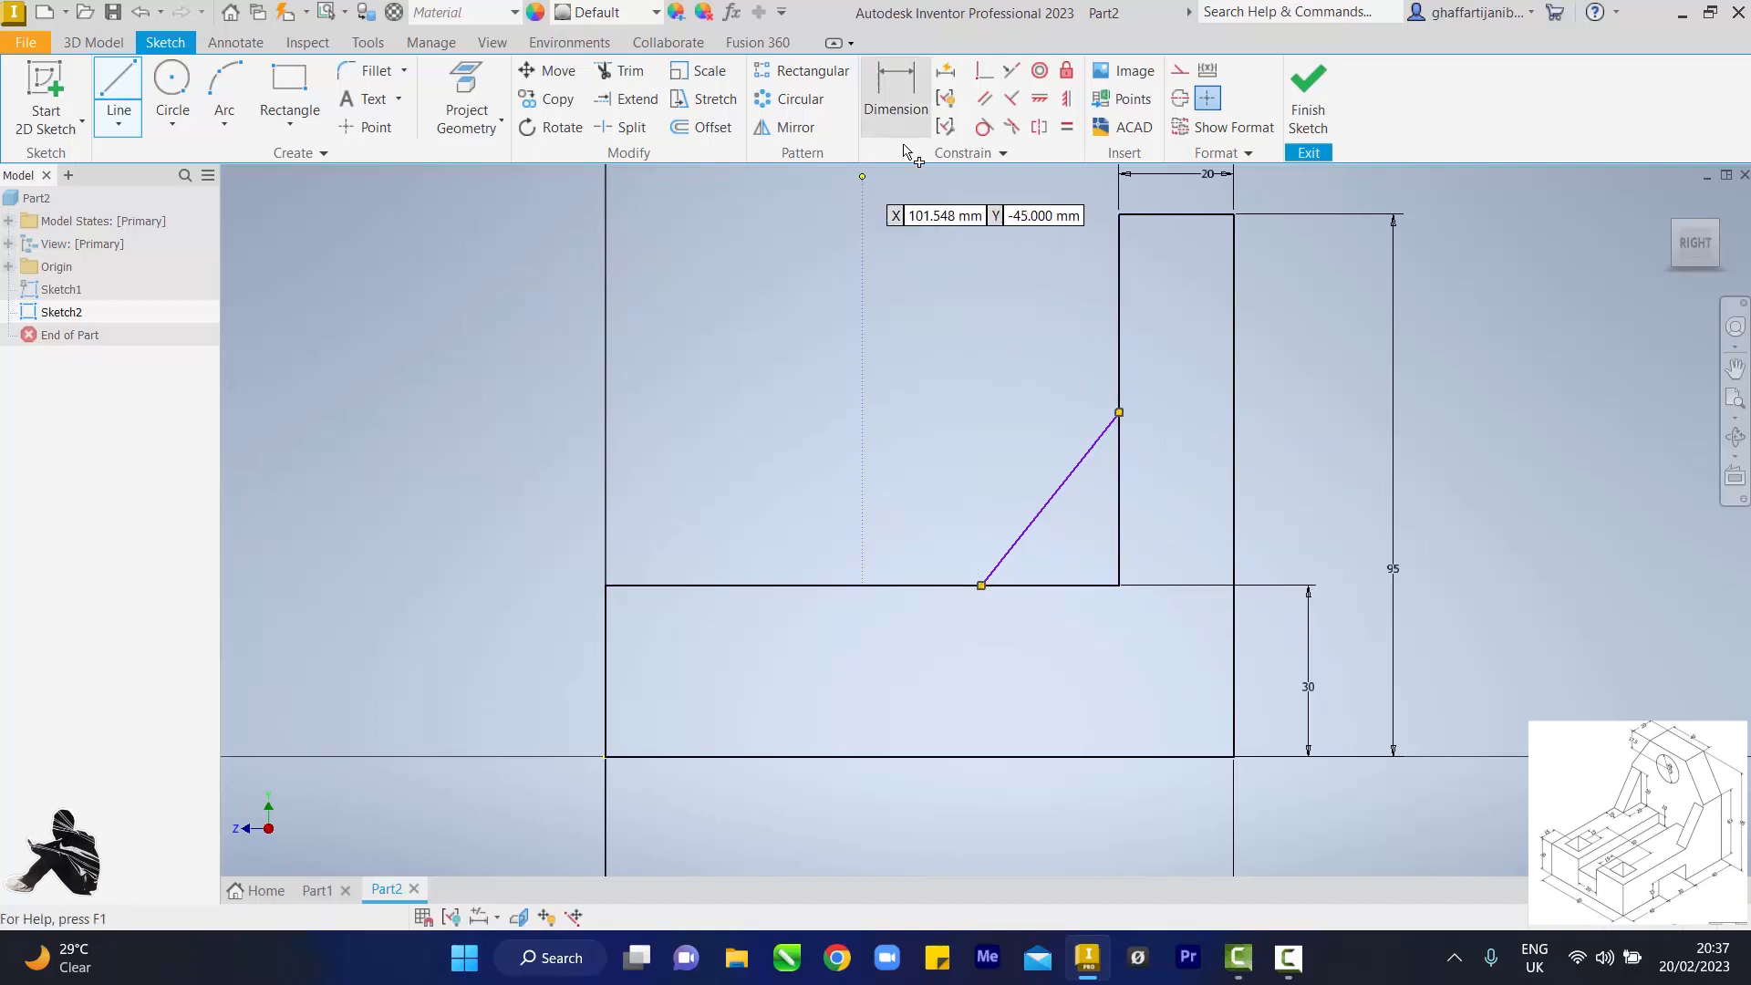
{"action": "left_click", "coordinate": [985, 590]}
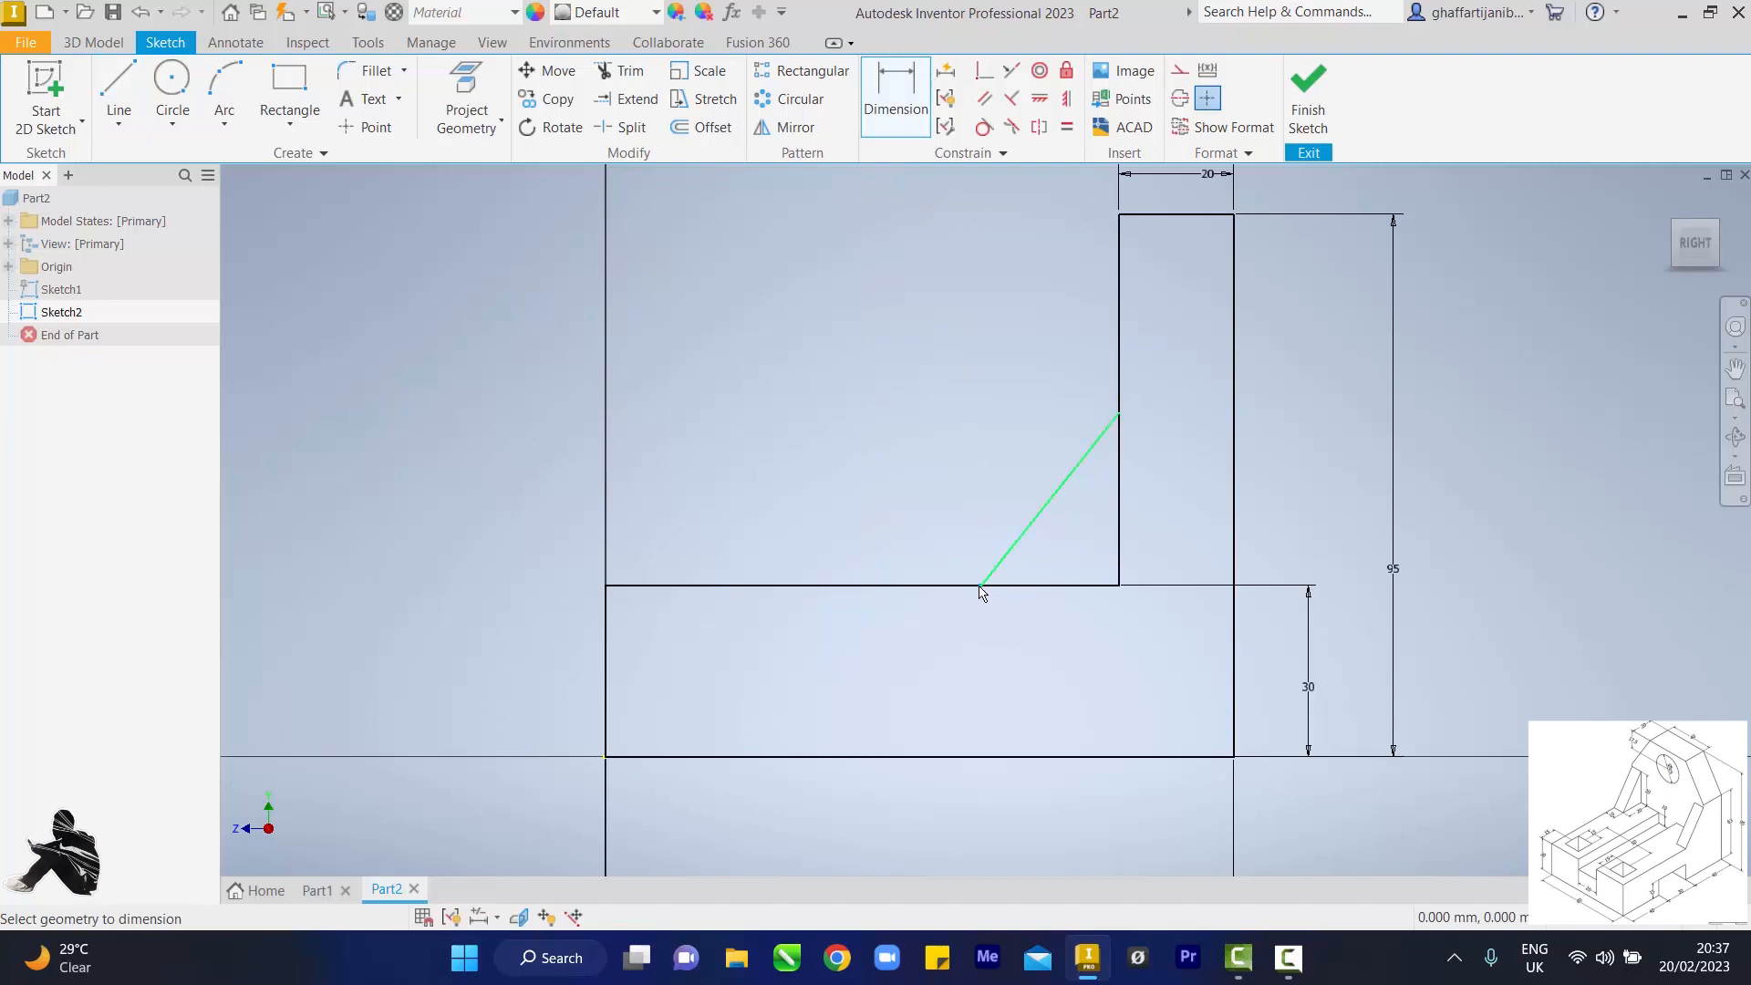
{"action": "scroll", "coordinate": [982, 590], "scroll_direction": "down", "scroll_amount": 5}
{"action": "scroll", "coordinate": [982, 588], "scroll_direction": "up", "scroll_amount": 8}
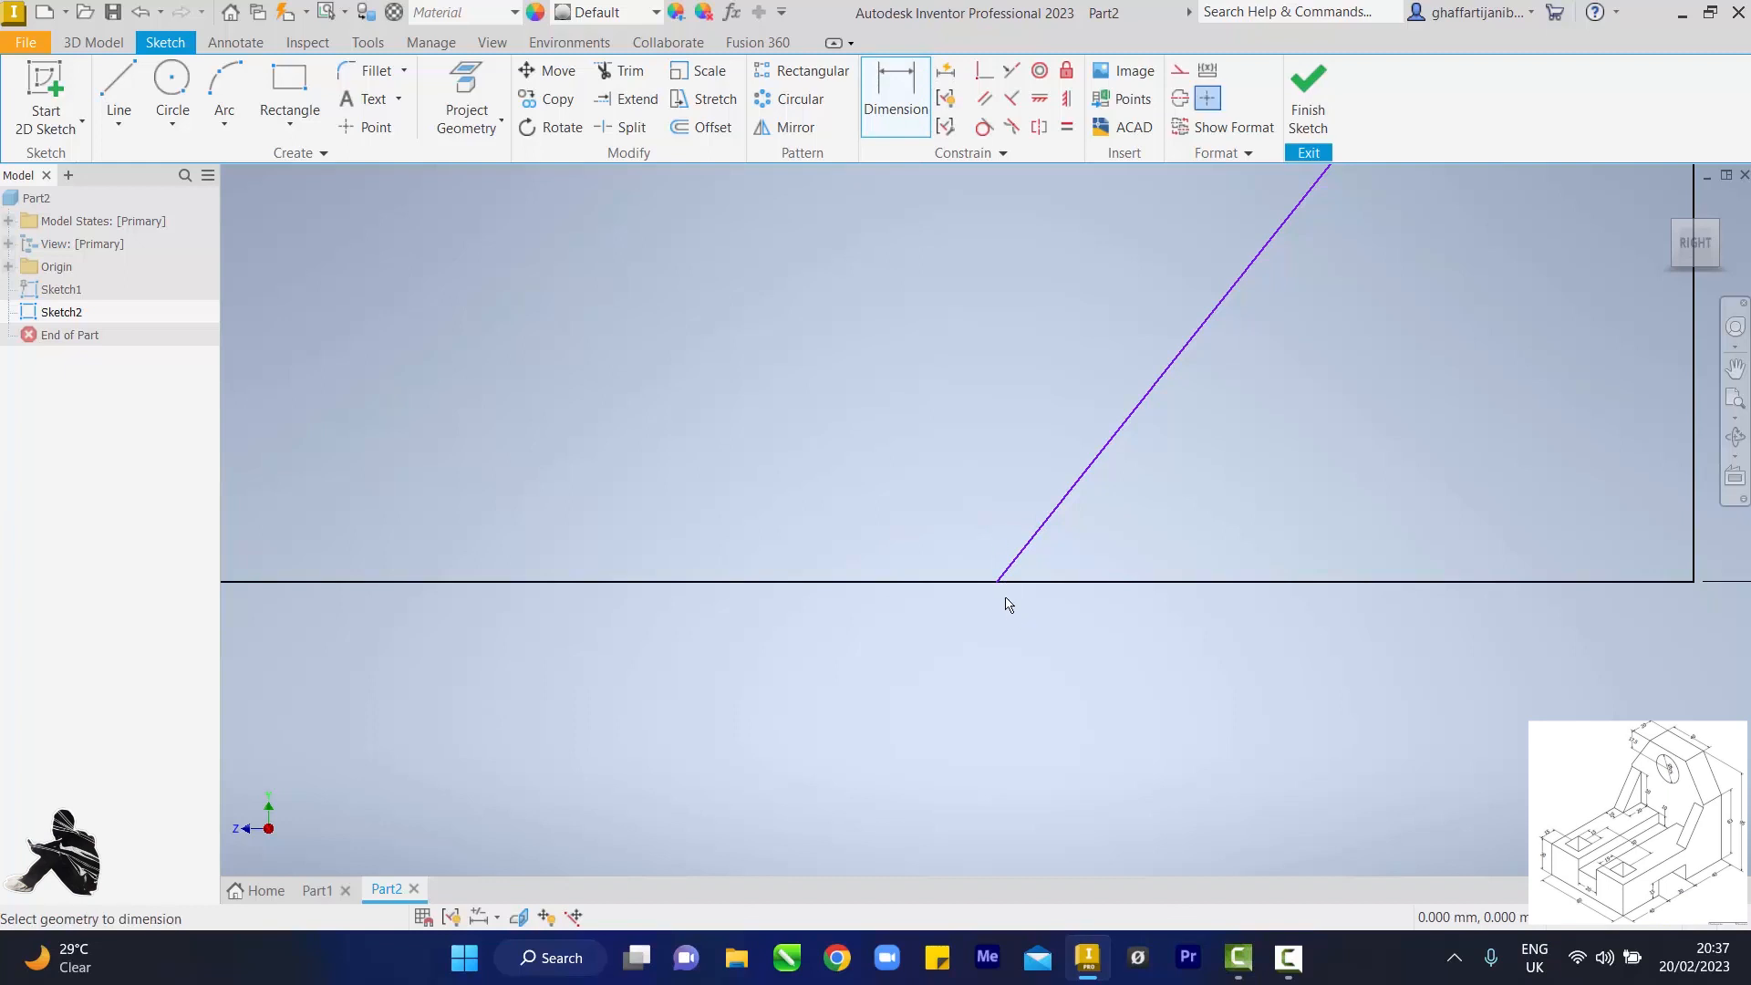
{"action": "left_click", "coordinate": [1691, 582]}
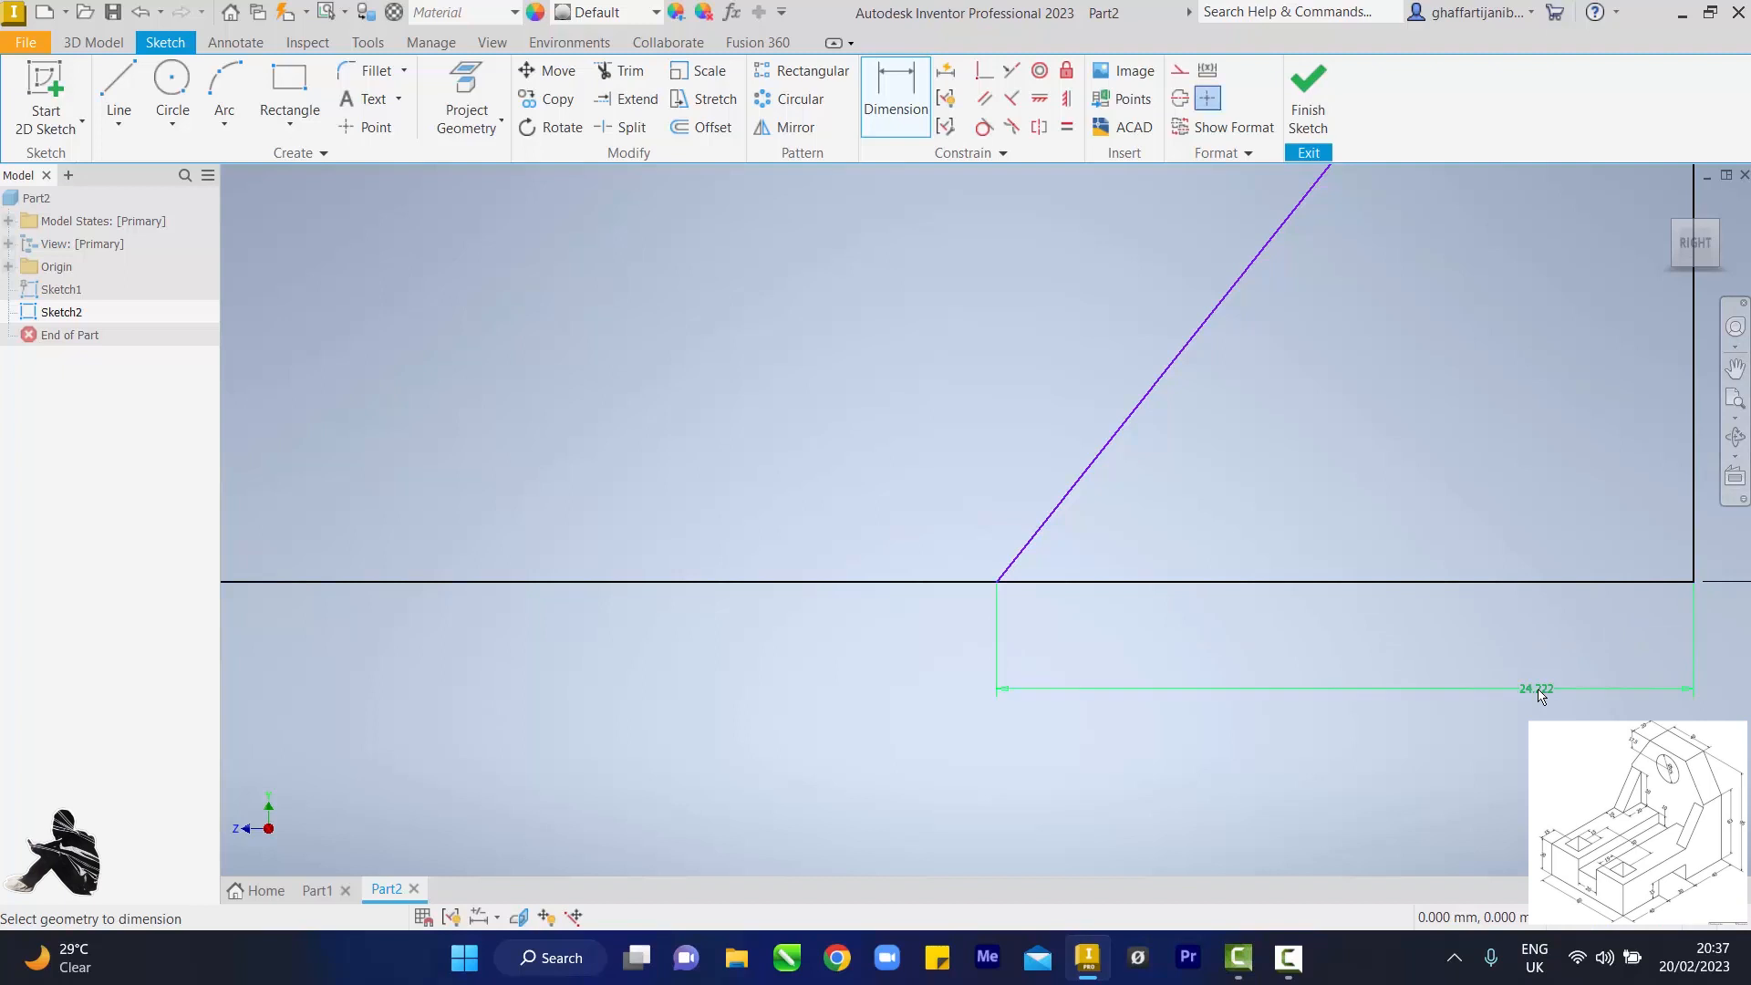
{"action": "left_click", "coordinate": [1540, 695]}
{"action": "type", "text": "2"}
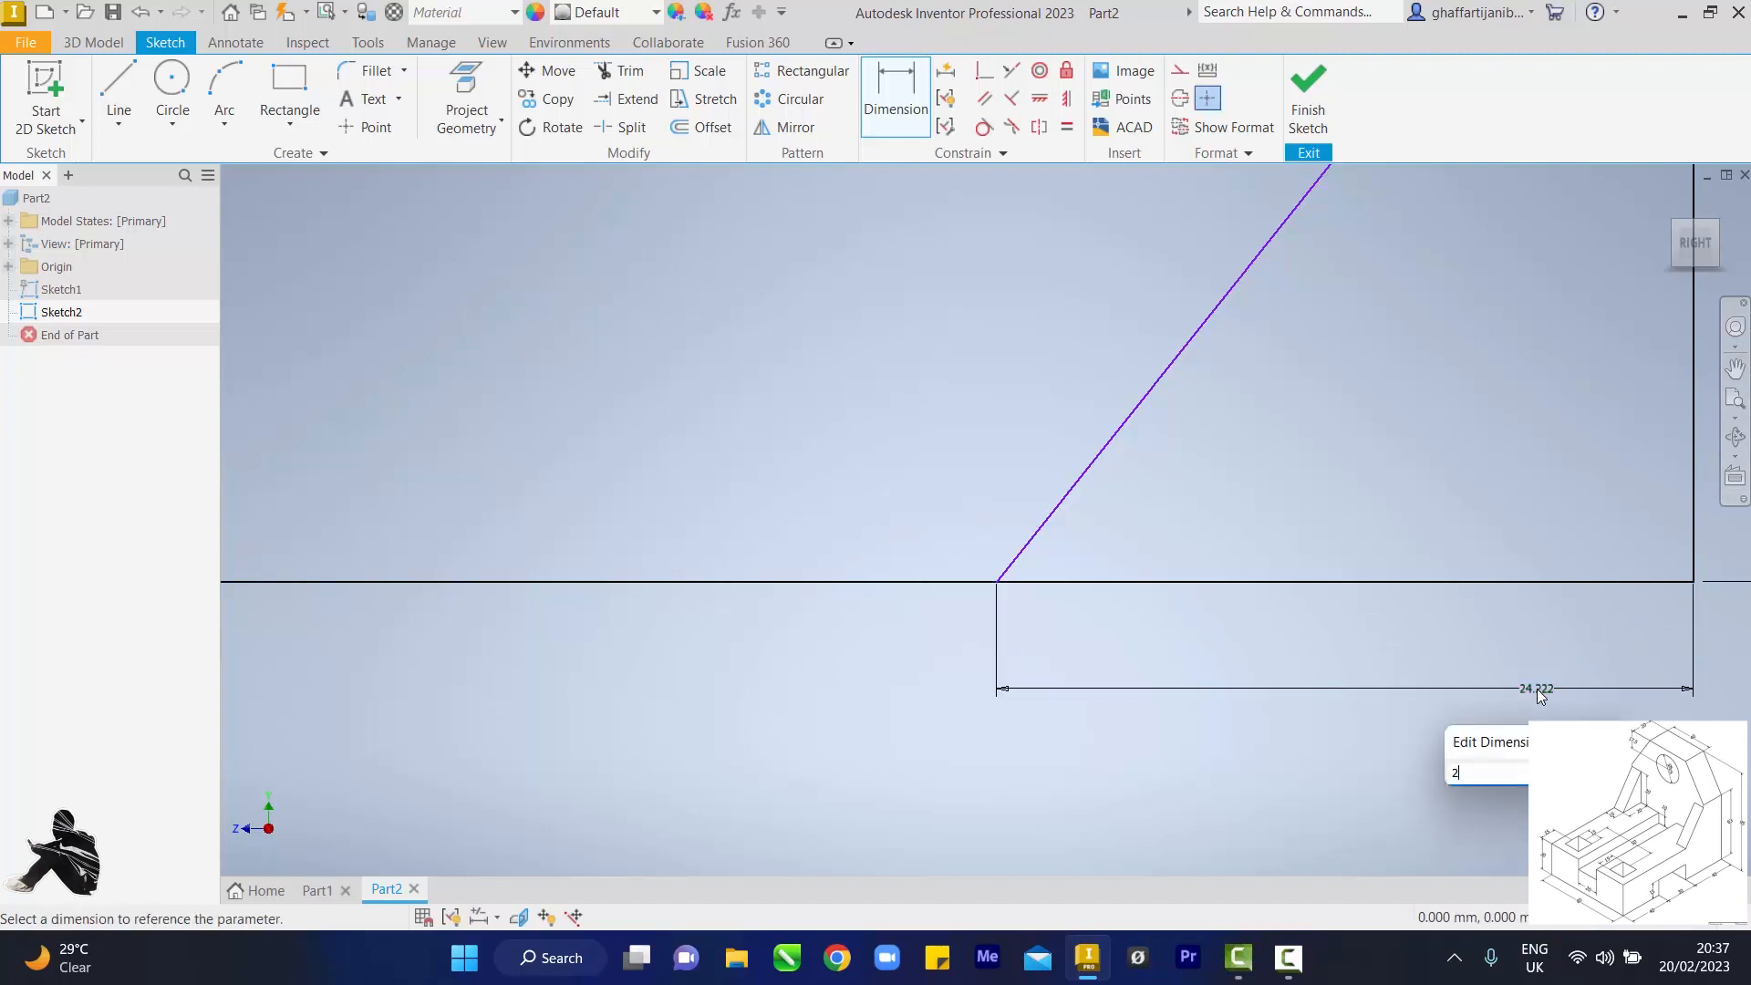
{"action": "type", "text": "0"}
{"action": "key", "text": "Return"}
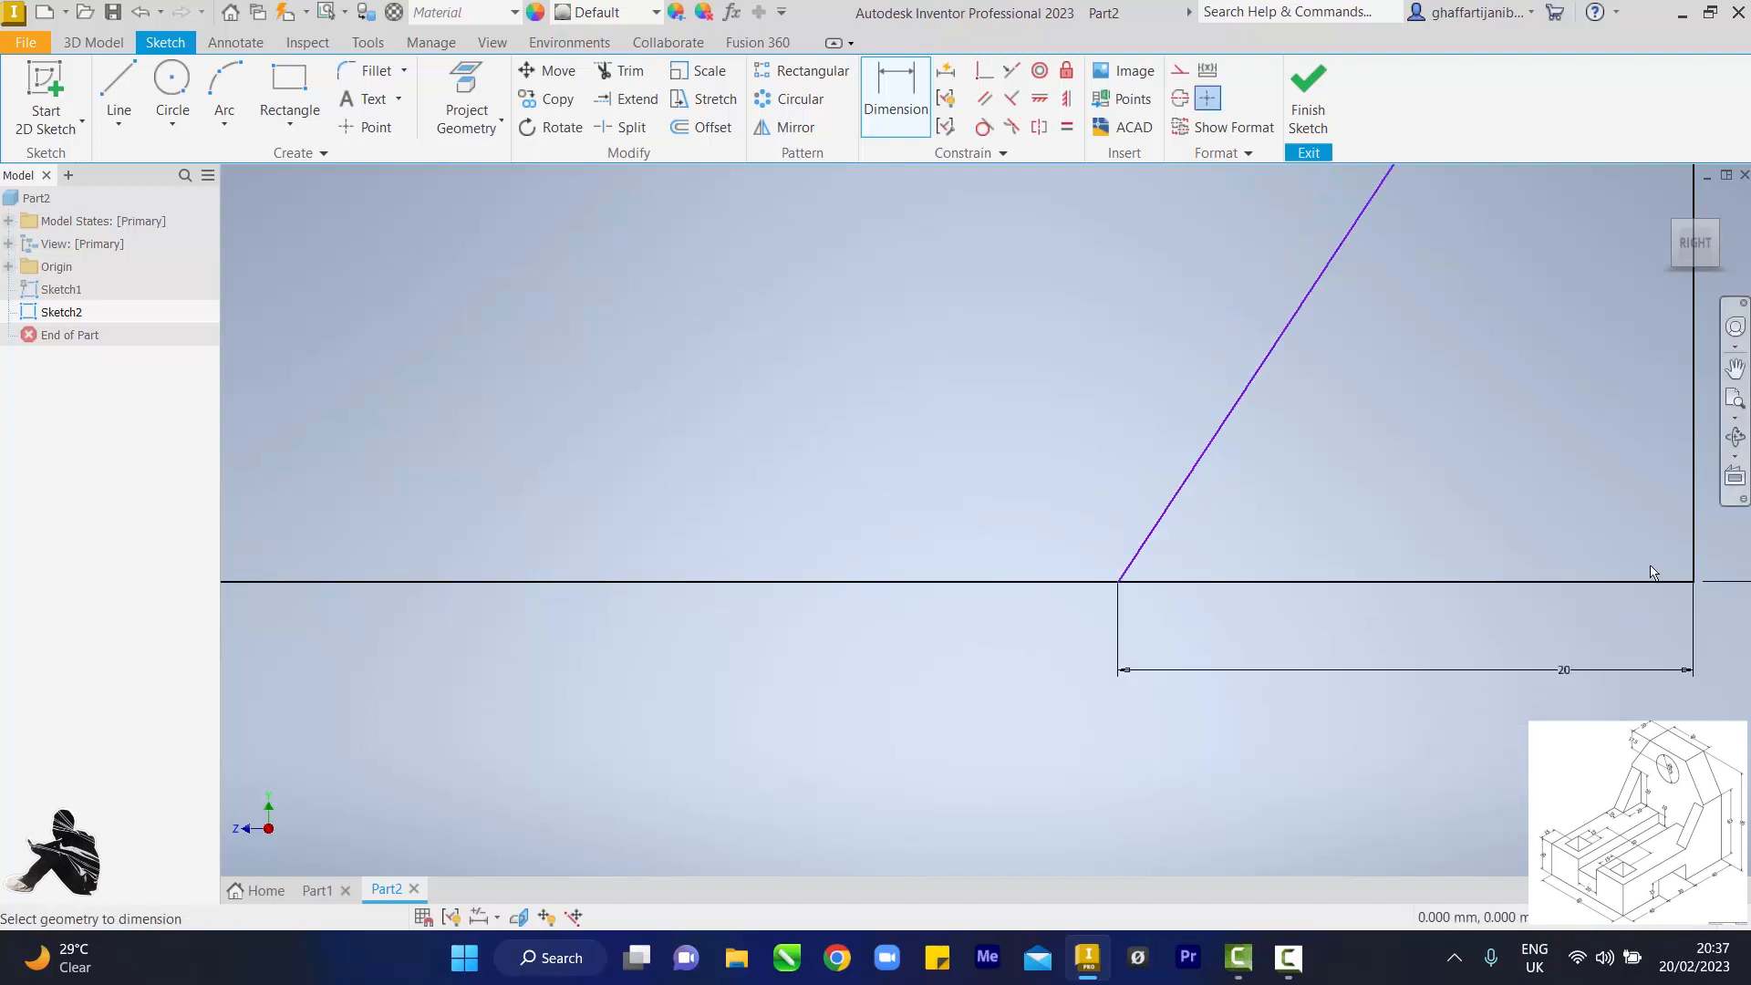
Step: Dimension the vertical distance from the inner corner to the rib line's upper end as 30 mm
{"action": "scroll", "coordinate": [1653, 572], "scroll_direction": "up", "scroll_amount": 5}
{"action": "scroll", "coordinate": [1653, 573], "scroll_direction": "down", "scroll_amount": 5}
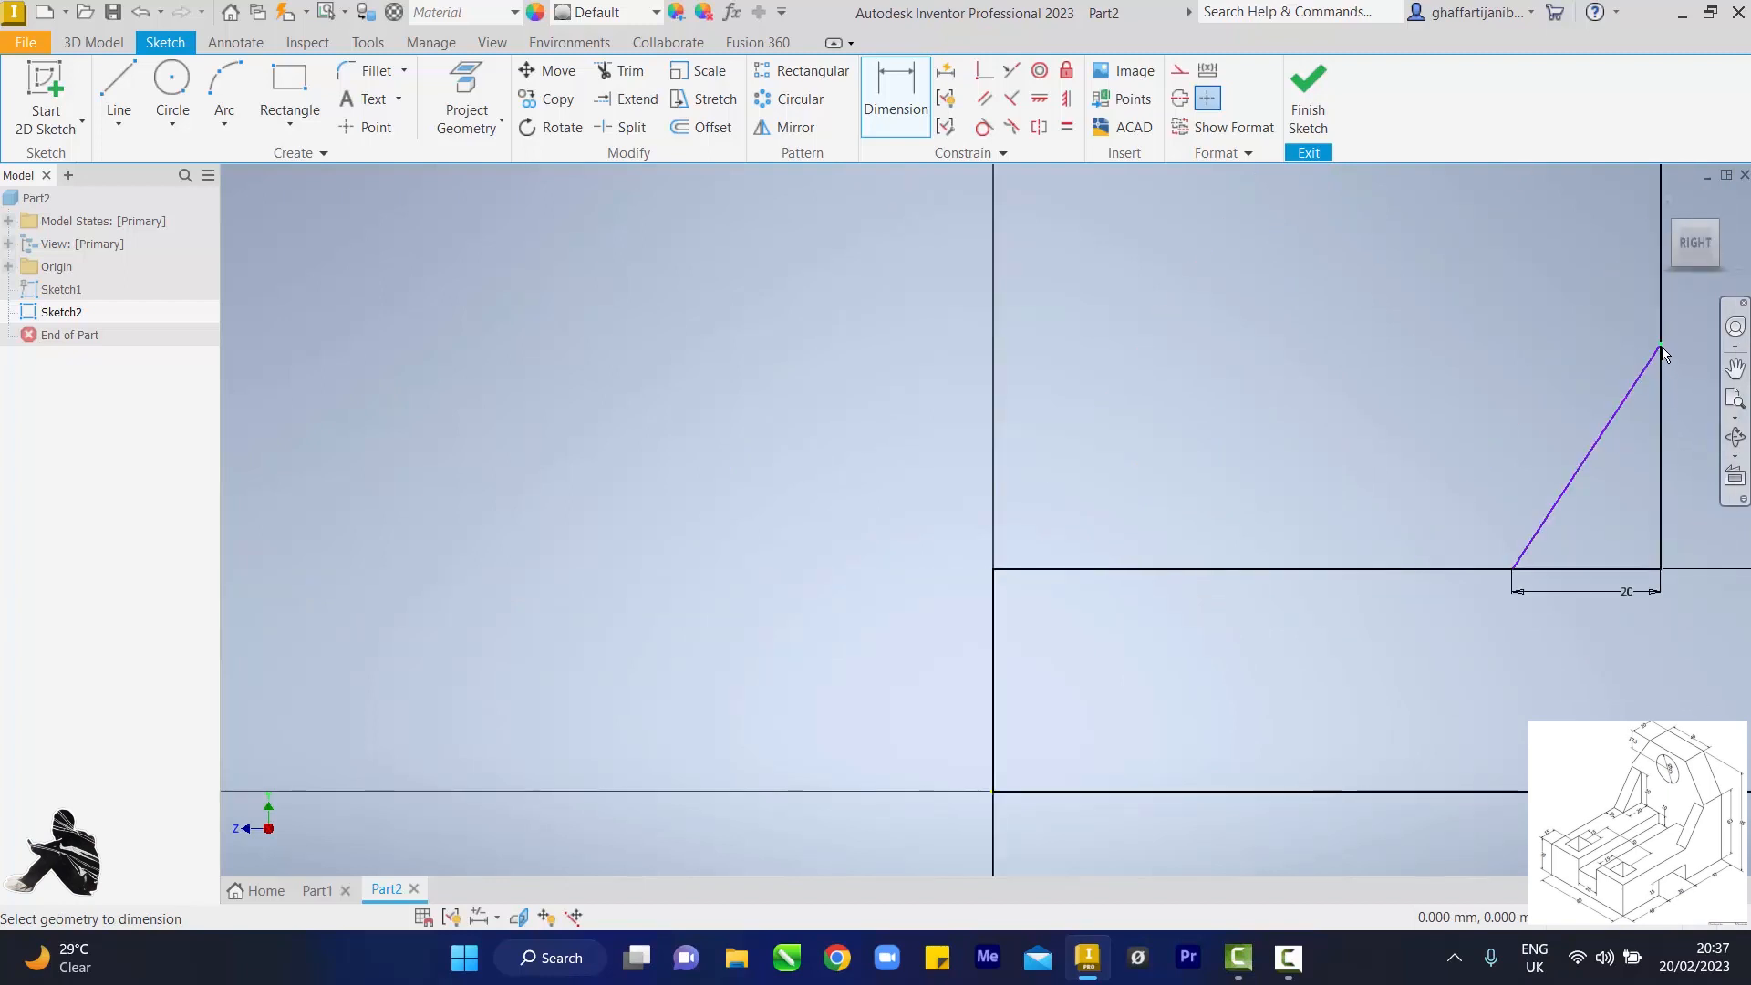
{"action": "left_click", "coordinate": [1661, 348]}
{"action": "left_click", "coordinate": [1660, 569]}
{"action": "left_click", "coordinate": [1689, 536]}
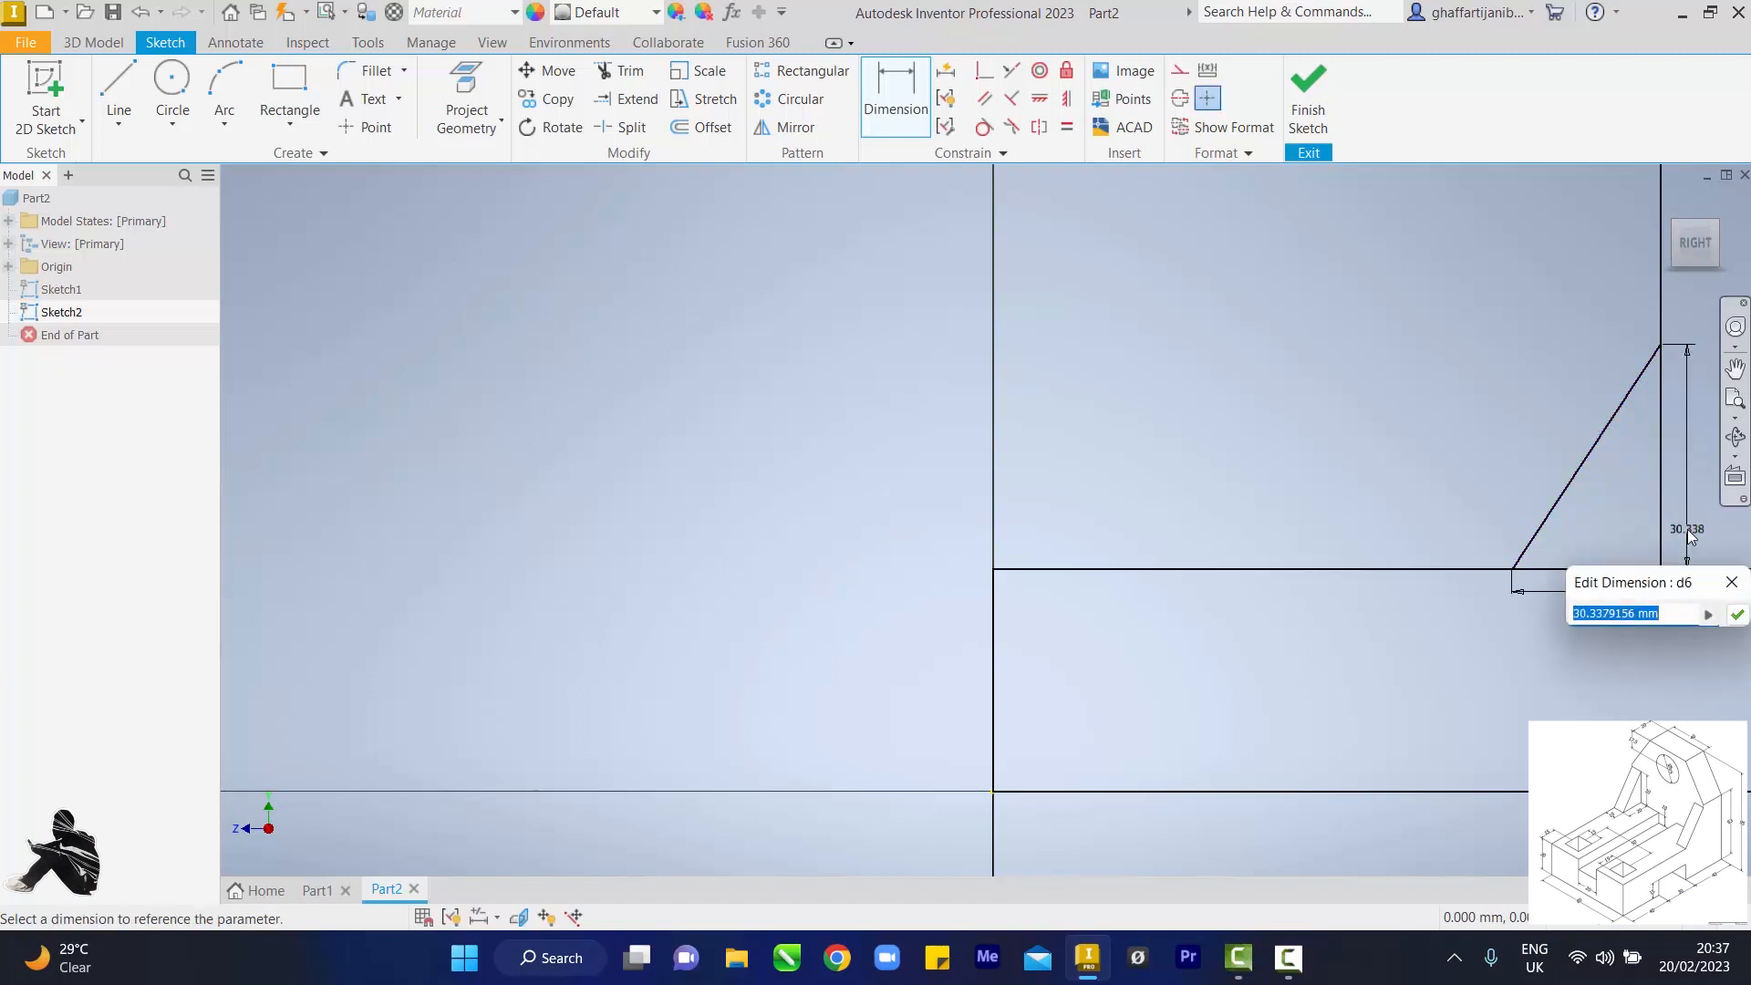
{"action": "type", "text": "30"}
{"action": "key", "text": "Return"}
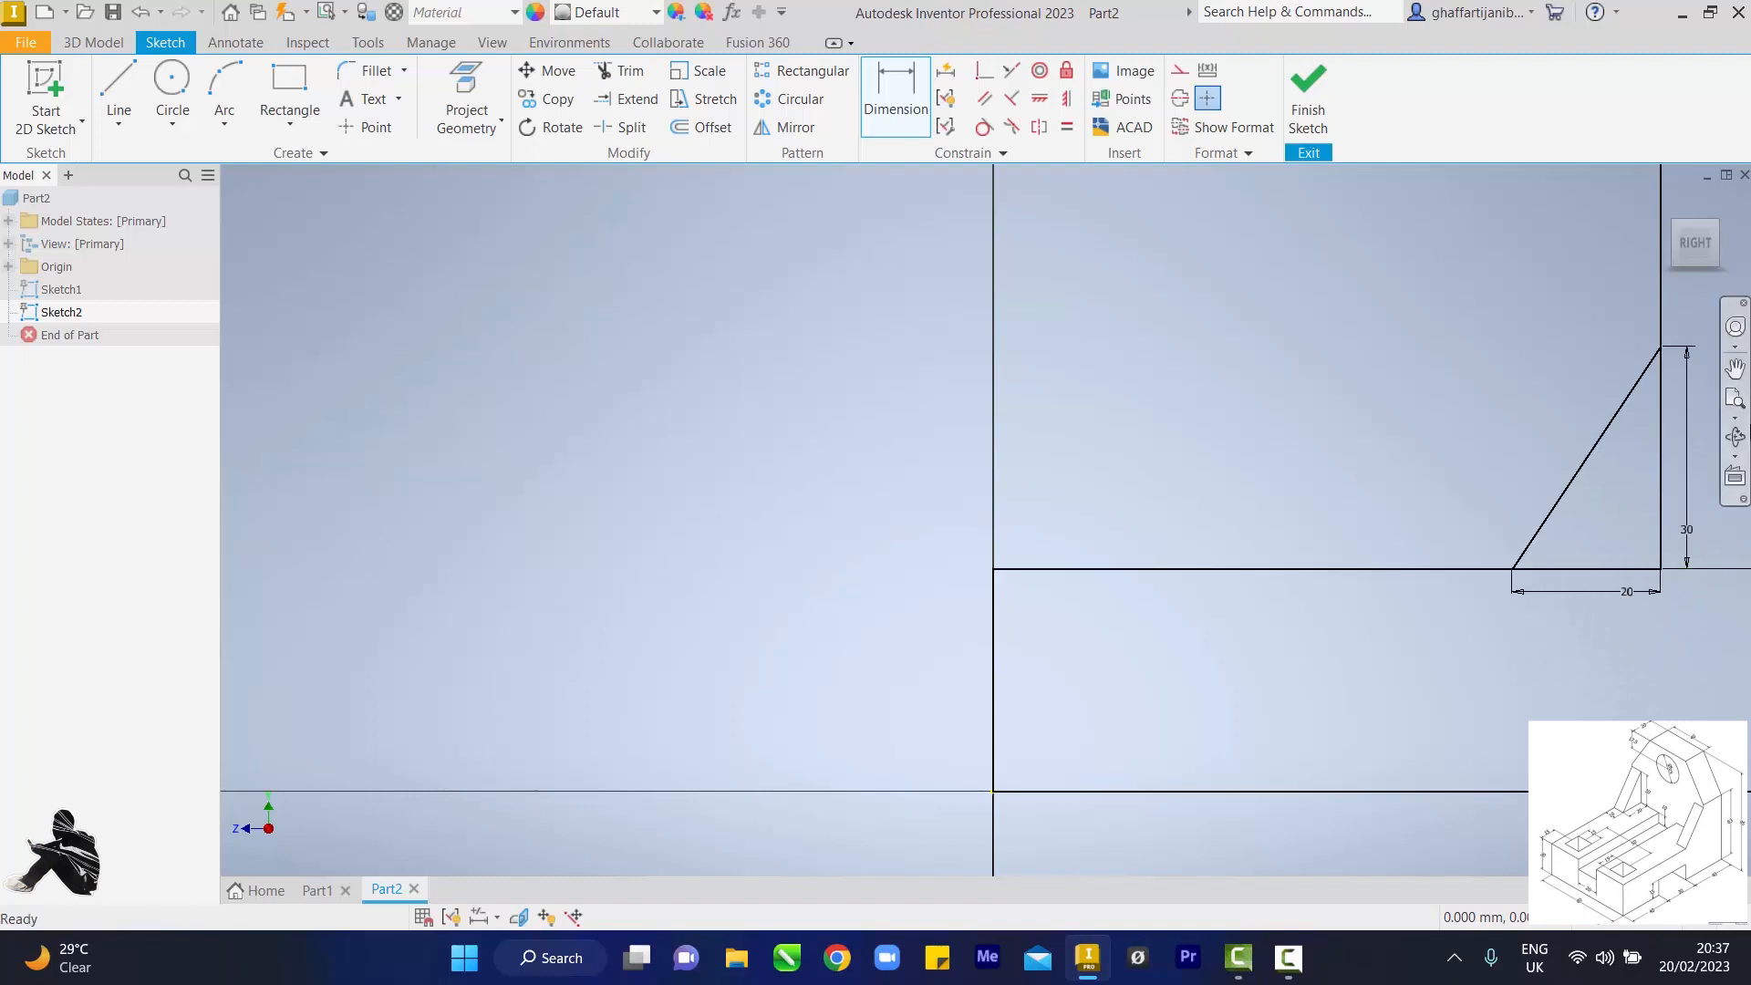
Step: Draw a rectangular notch about 28 mm wide and 17 mm high up from the base's bottom edge, and trim the bottom edge across its opening
{"action": "left_click", "coordinate": [1744, 396]}
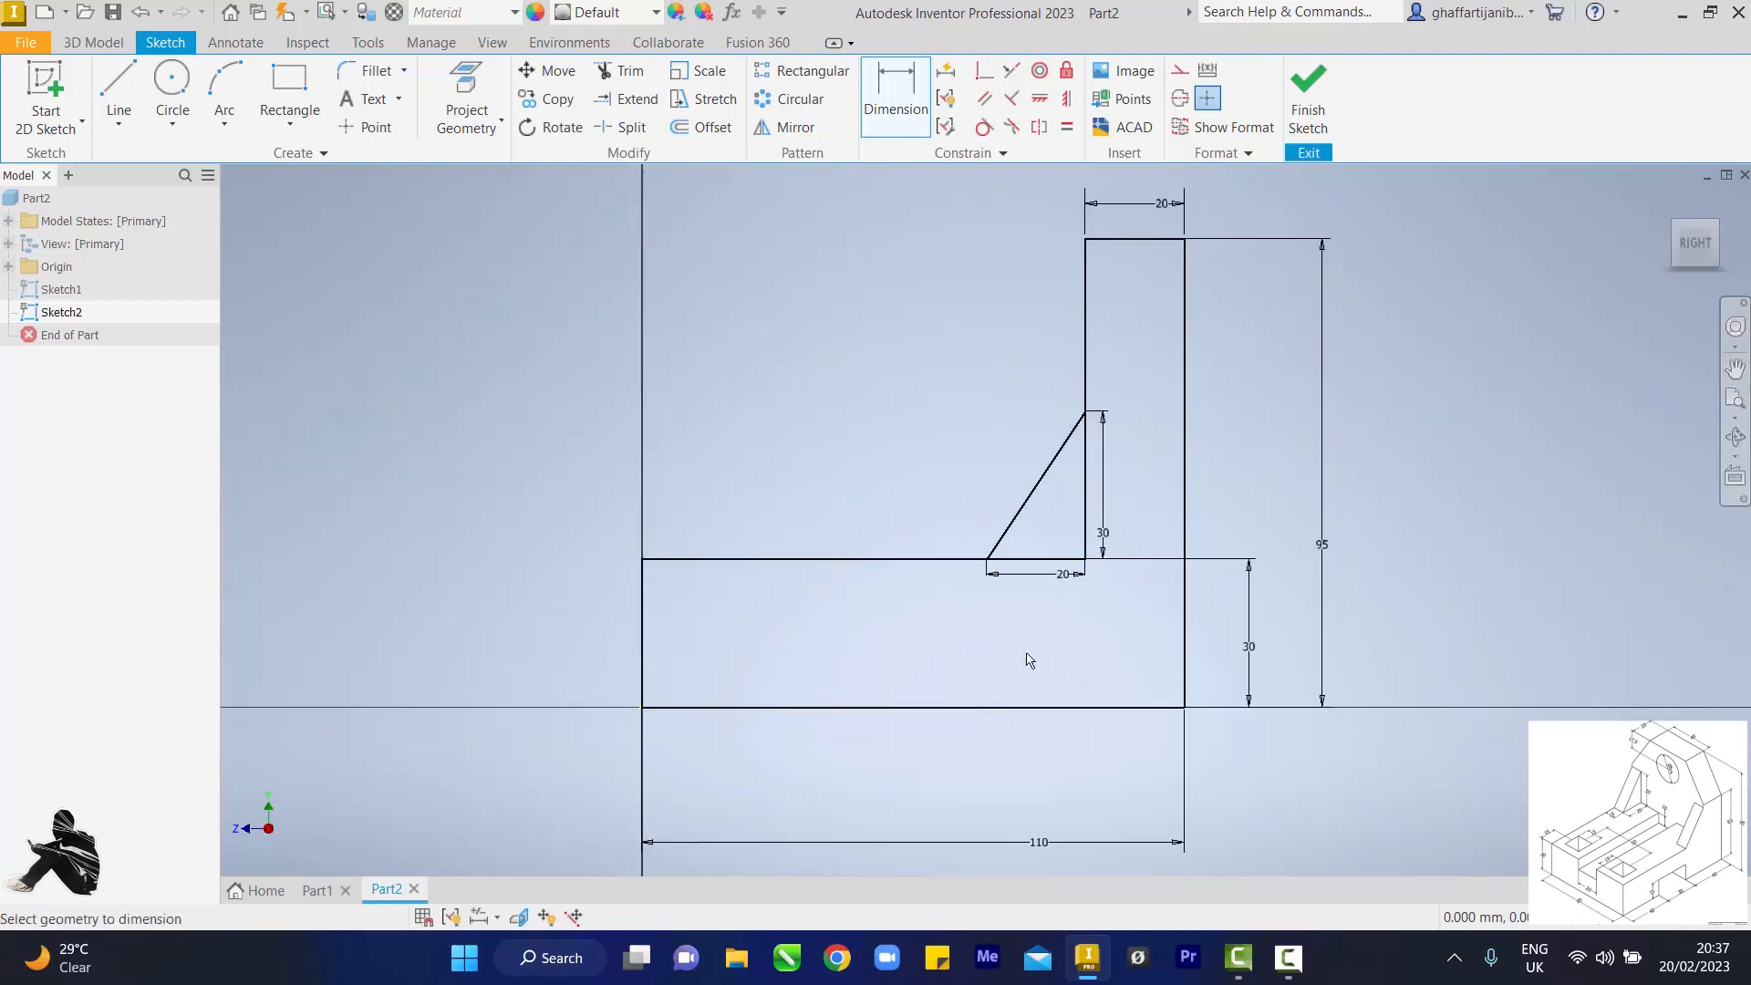
{"action": "left_click", "coordinate": [119, 91]}
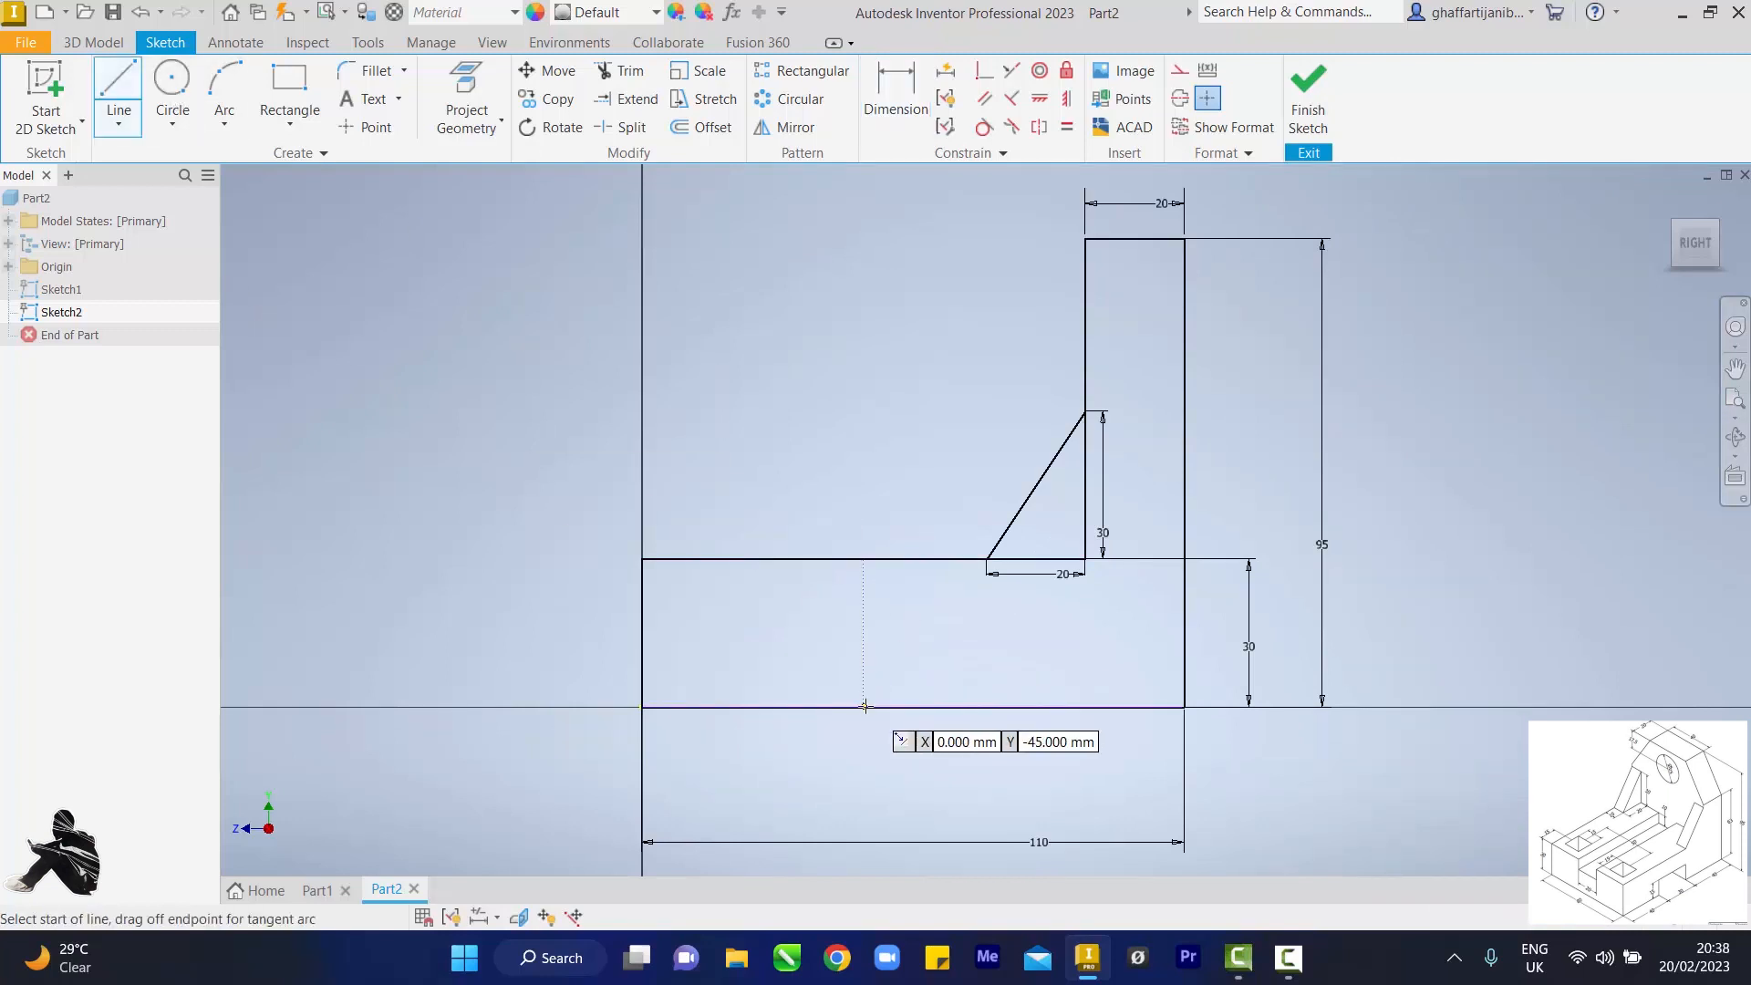
{"action": "scroll", "coordinate": [864, 708], "scroll_direction": "down", "scroll_amount": 2}
{"action": "scroll", "coordinate": [864, 708], "scroll_direction": "up", "scroll_amount": 3}
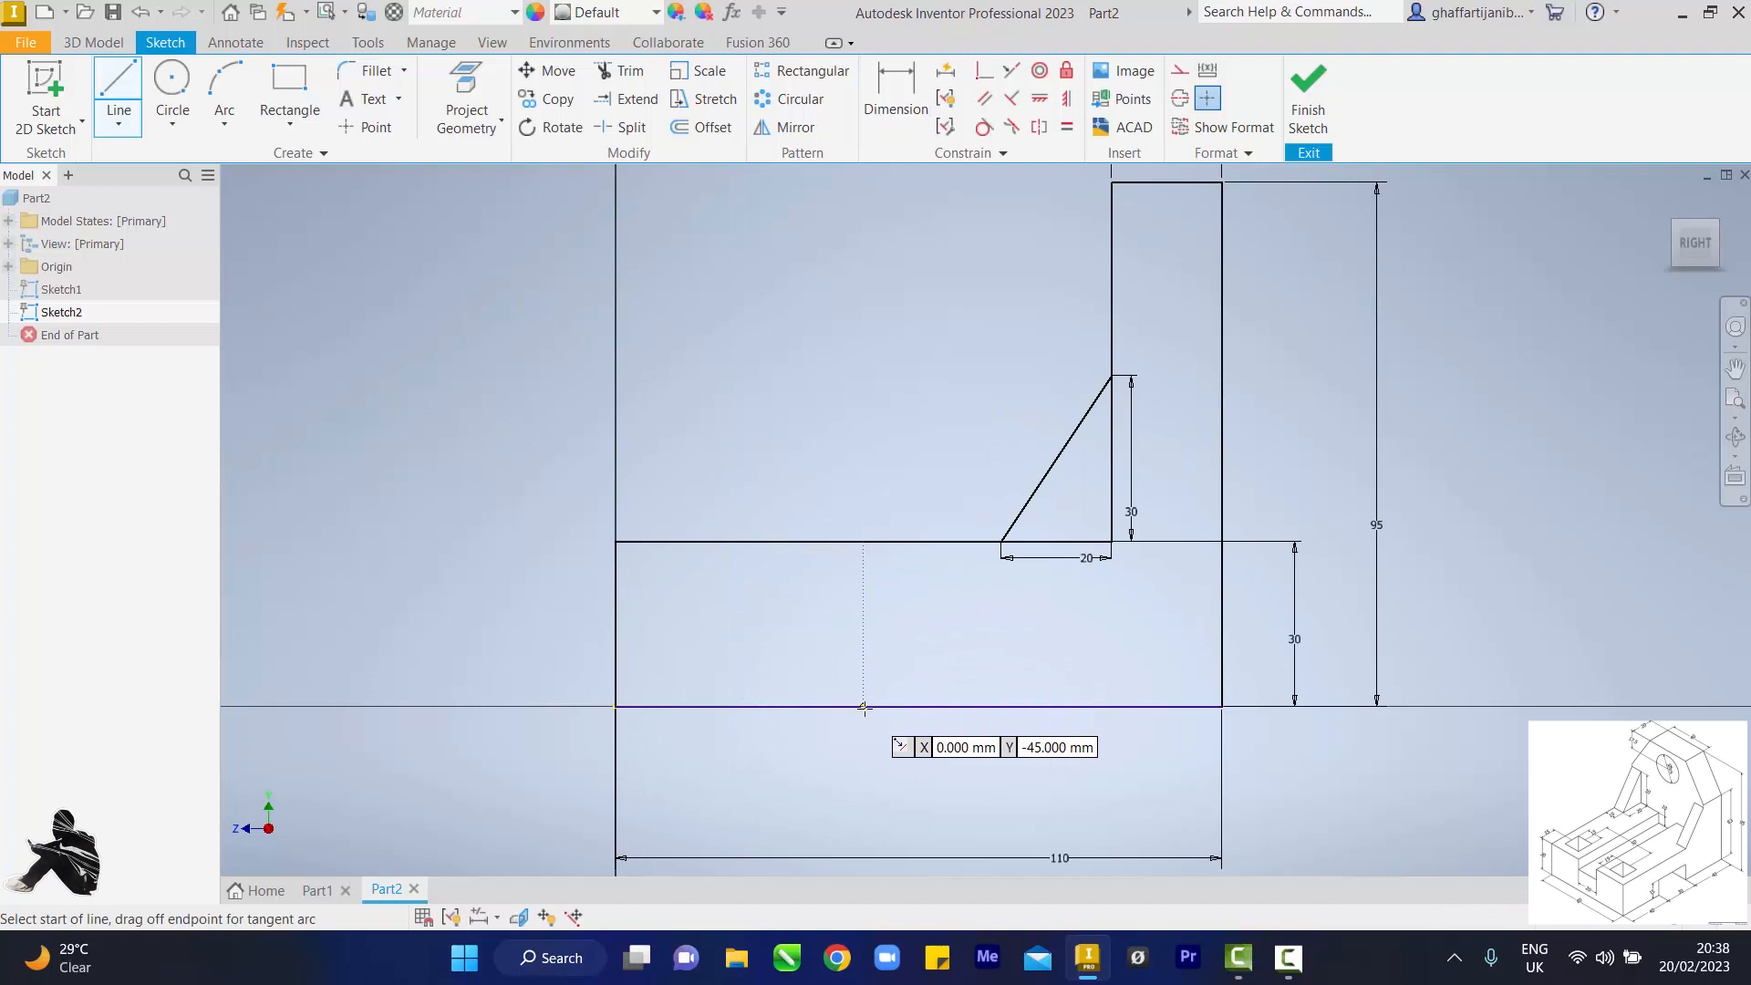
{"action": "left_click", "coordinate": [863, 706]}
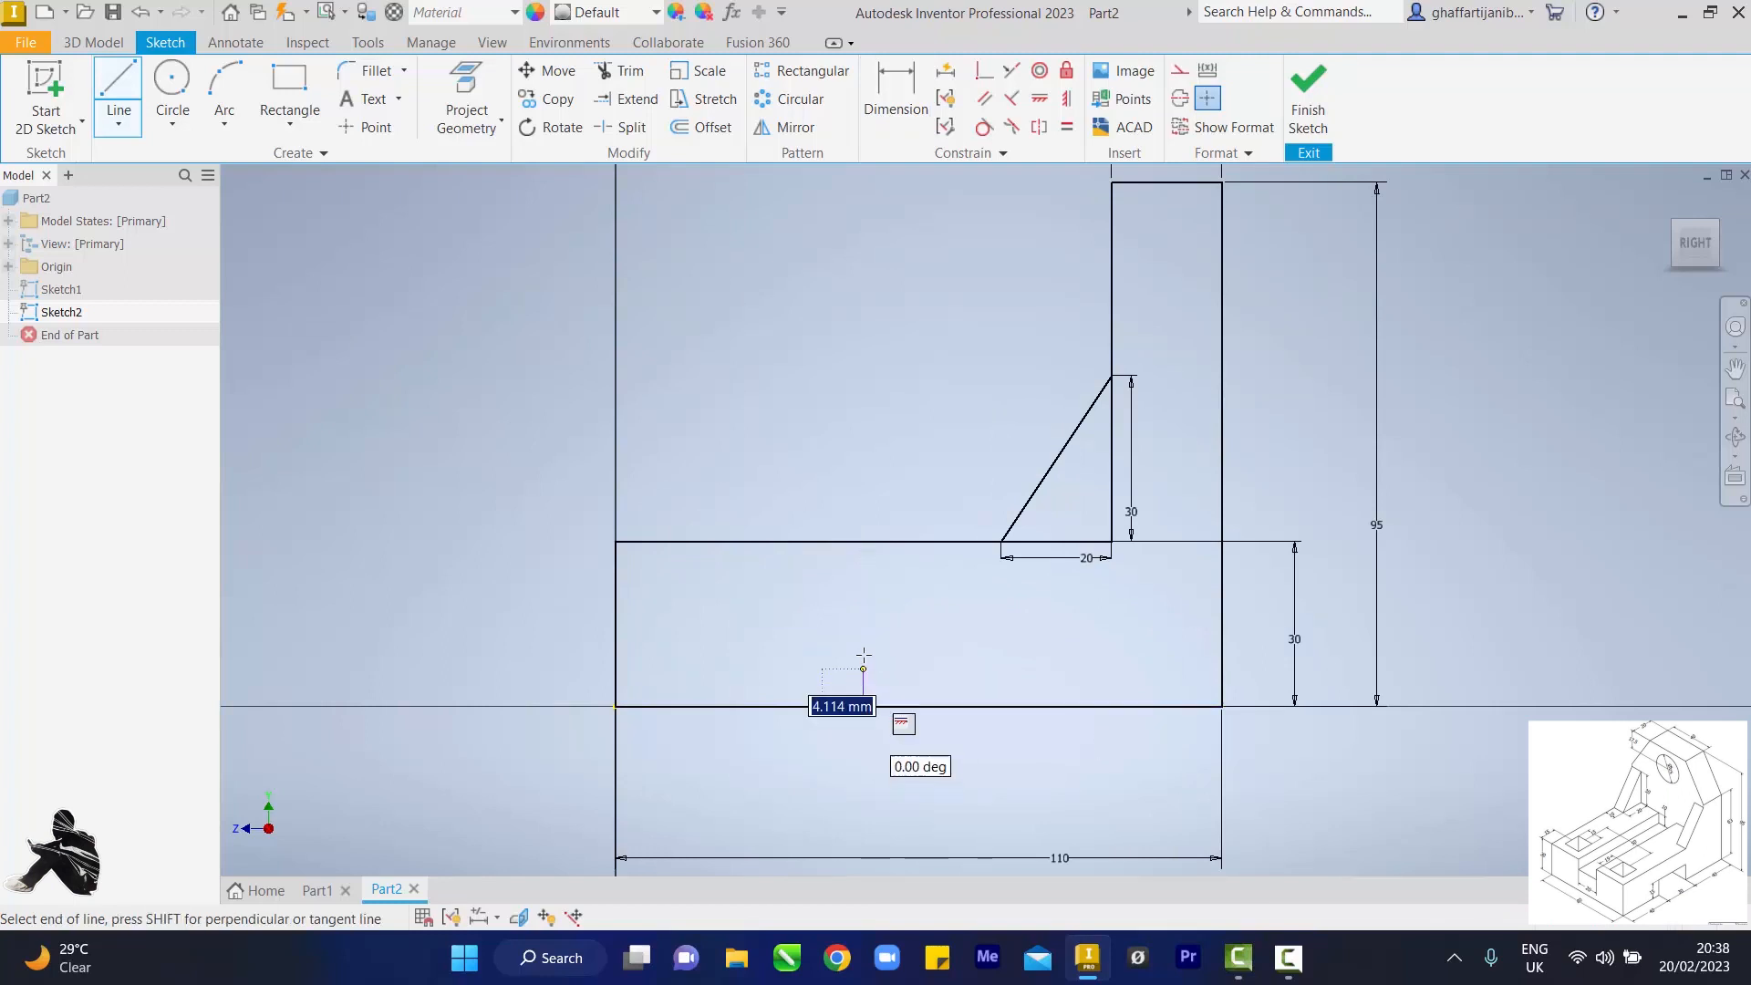
{"action": "left_click", "coordinate": [864, 614]}
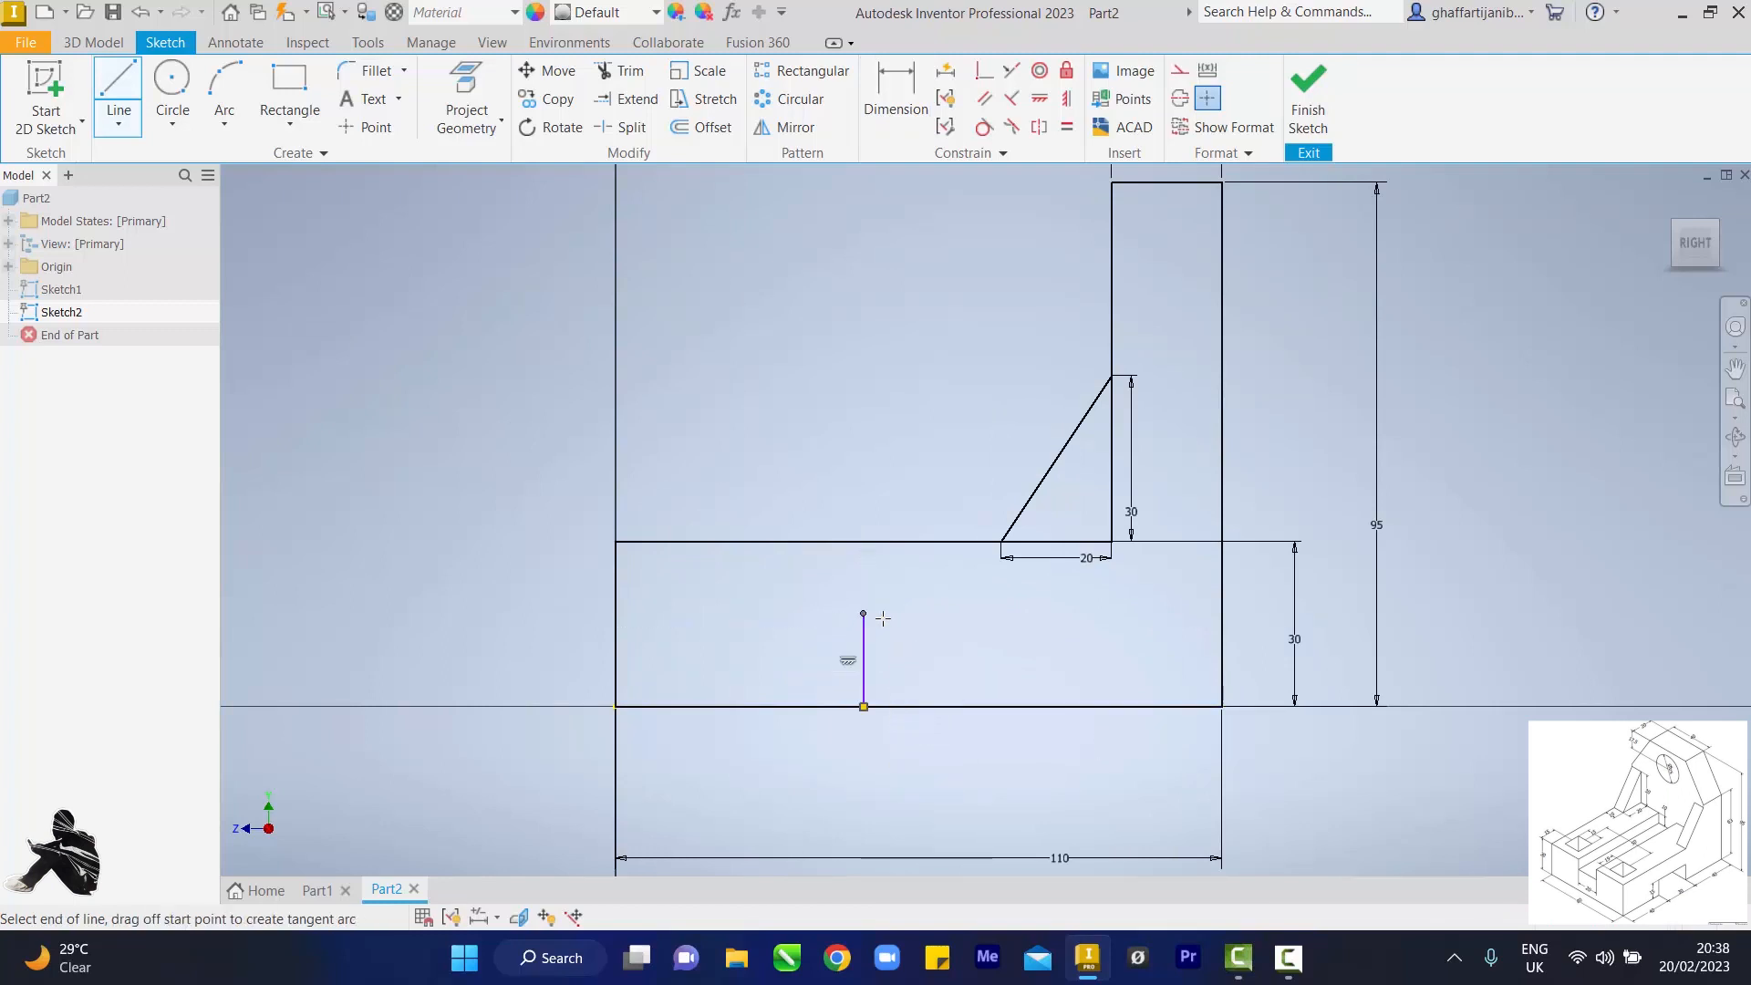
{"action": "left_click", "coordinate": [1019, 613]}
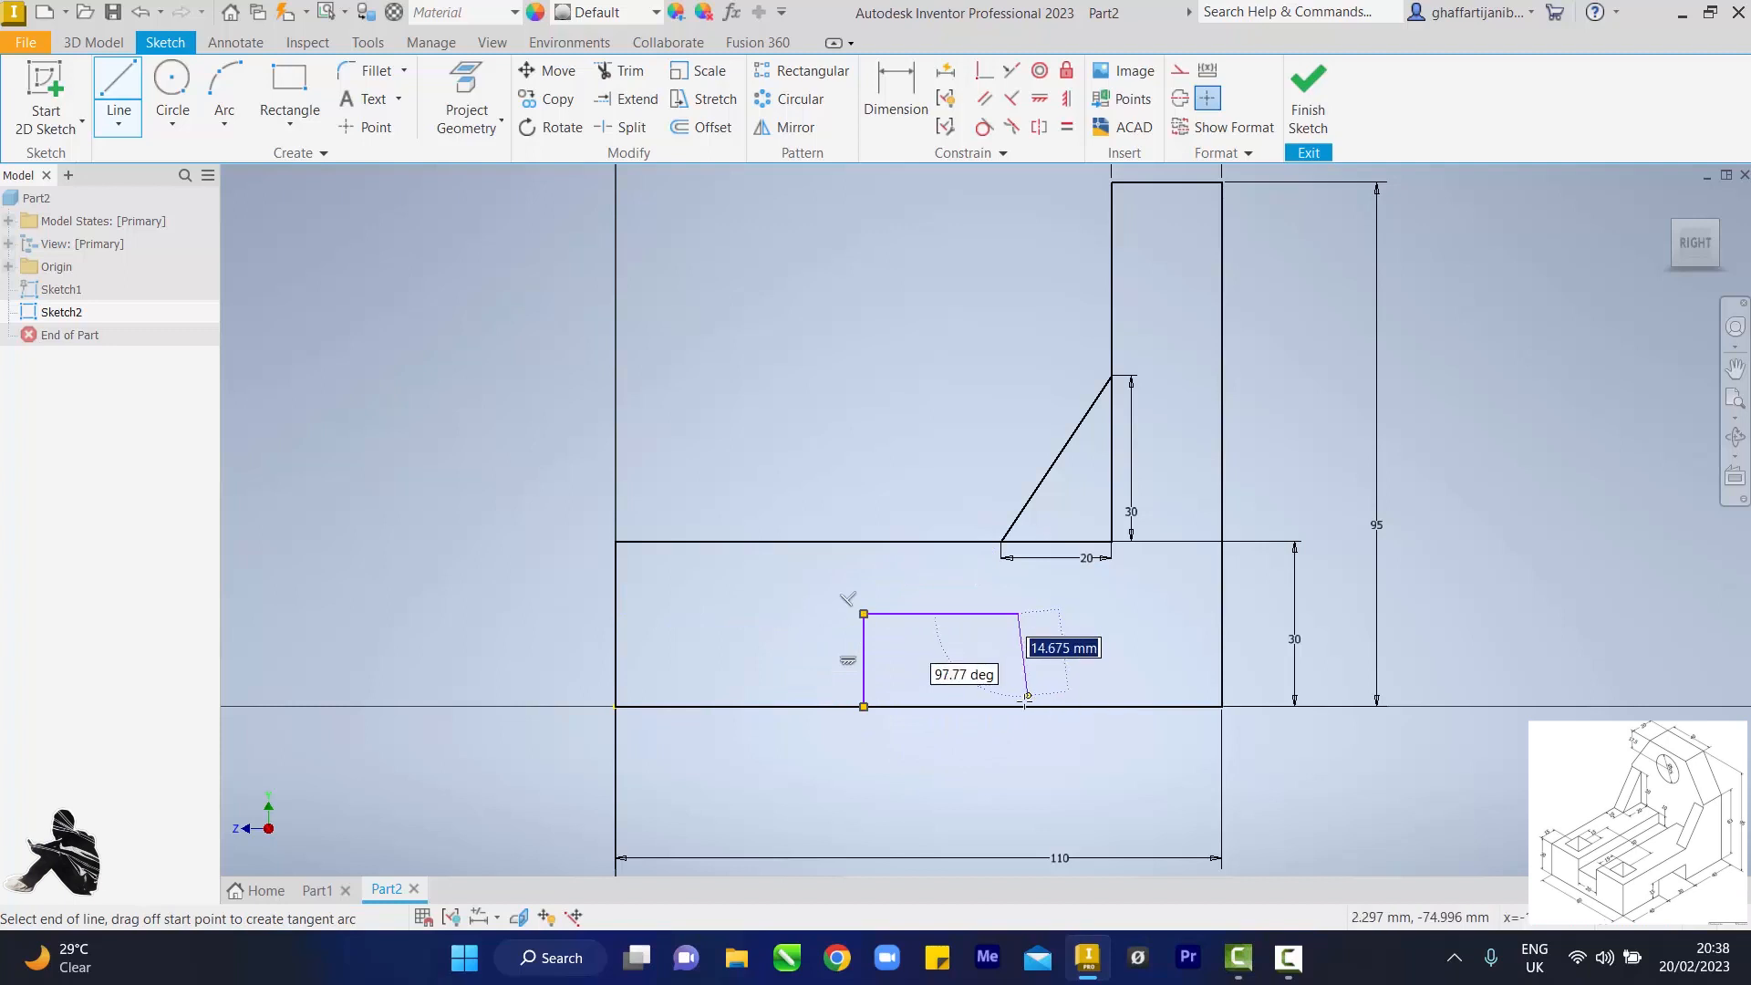
{"action": "double_click", "coordinate": [1019, 706]}
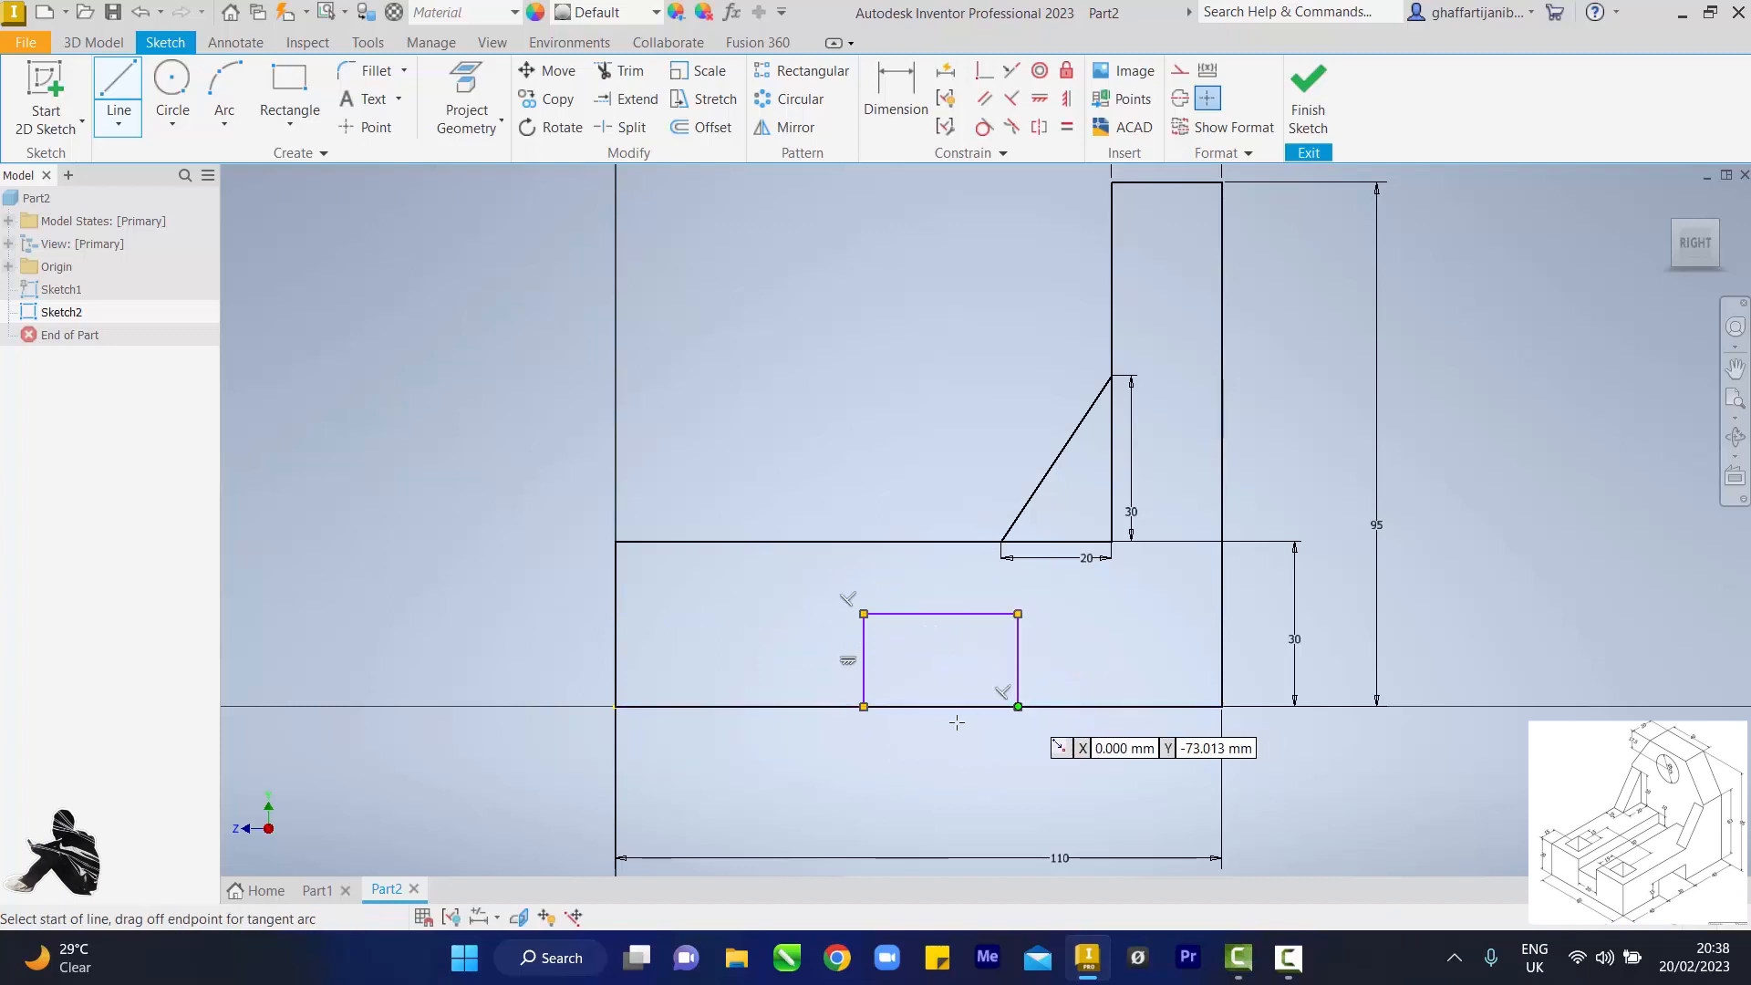
{"action": "left_click", "coordinate": [630, 72]}
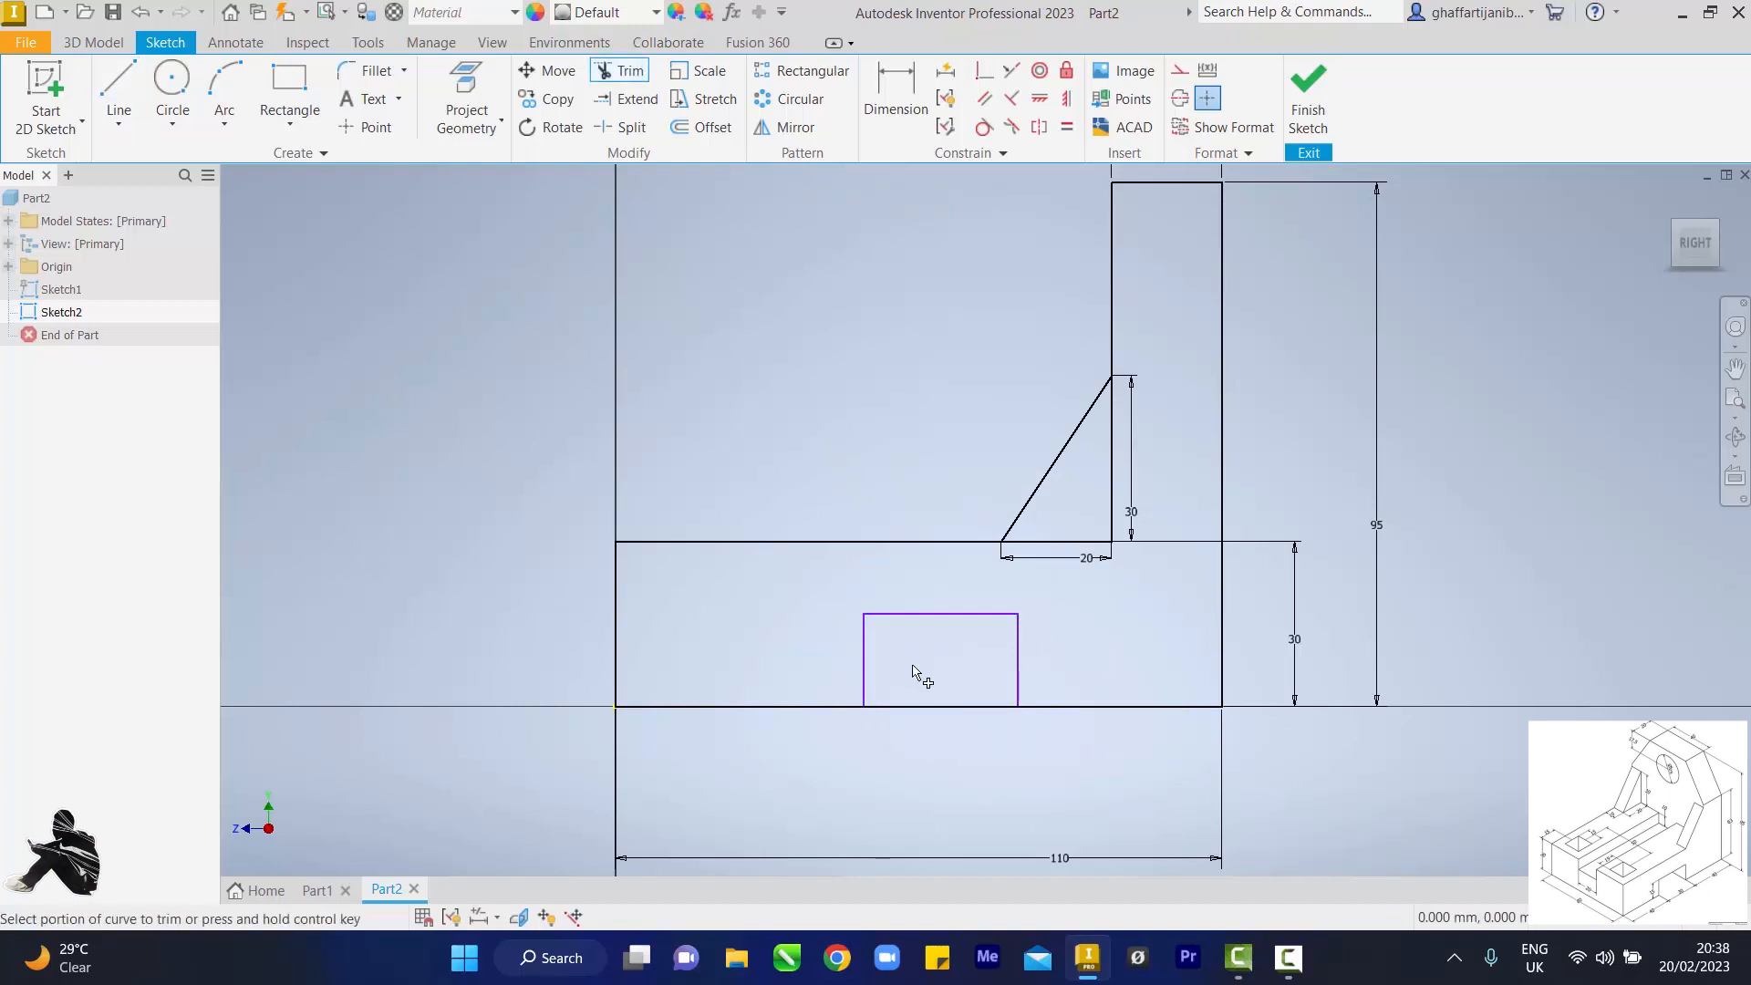
{"action": "left_click", "coordinate": [934, 707]}
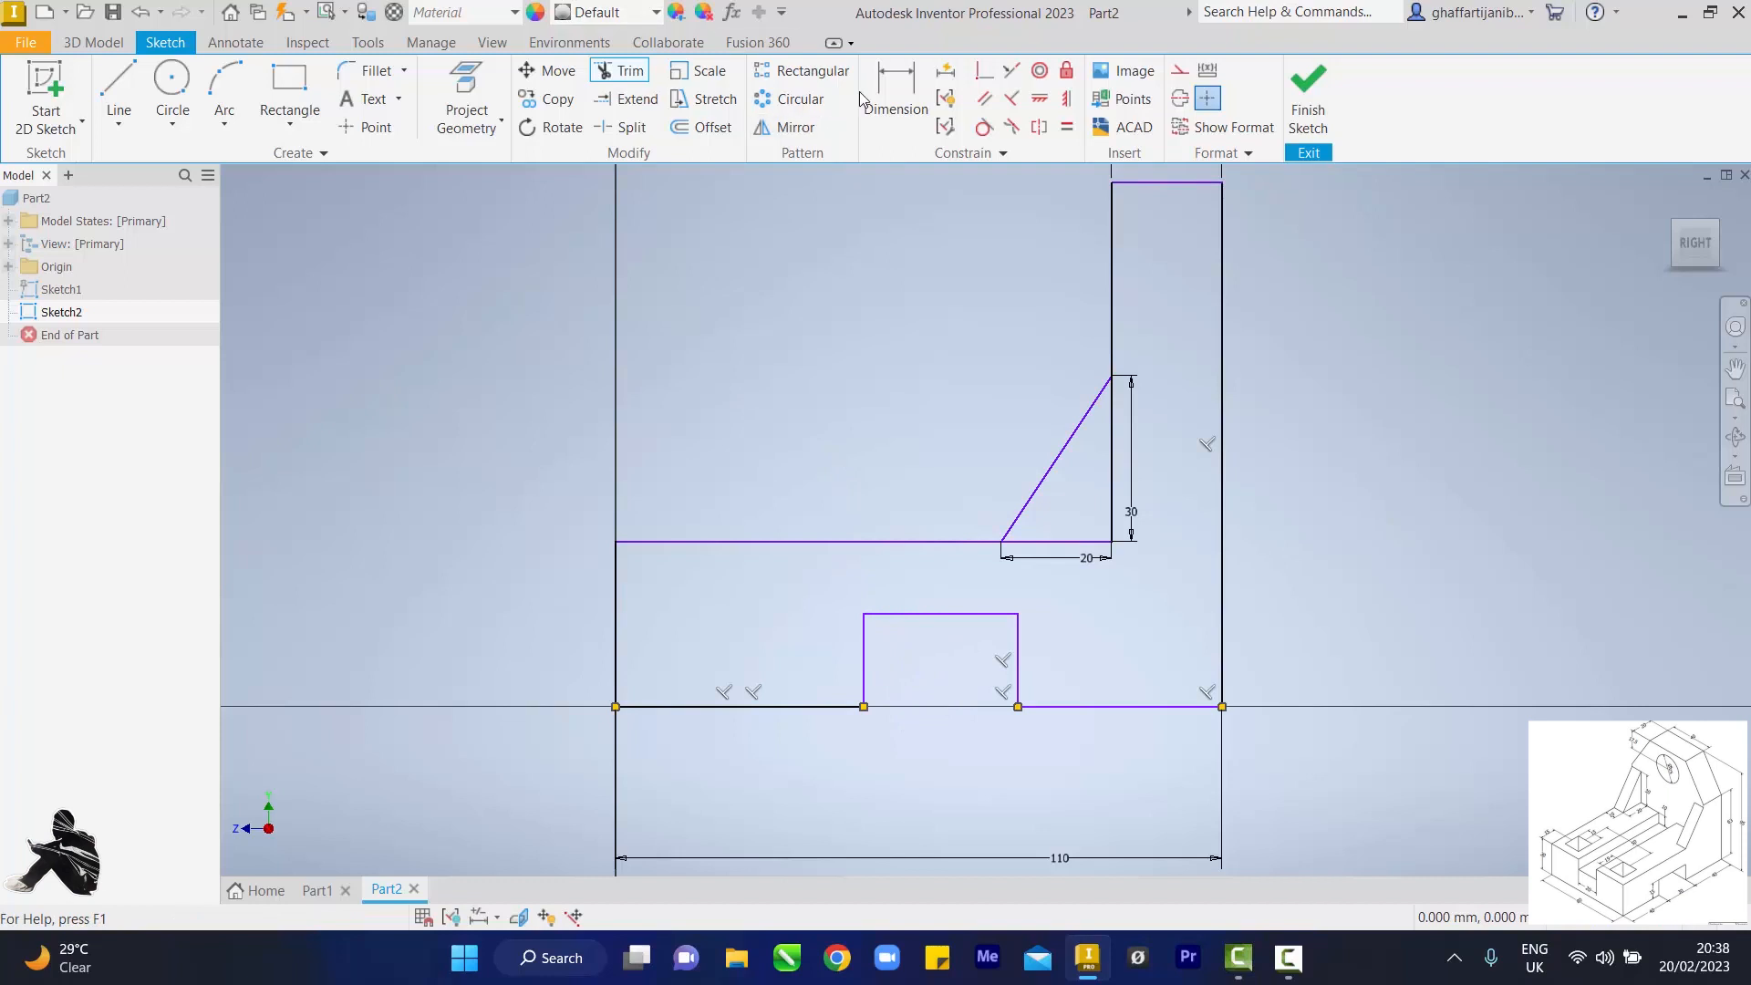
Step: Dimension the distance from the base's outer vertical edge at the origin to the notch's nearer side as 40 mm
{"action": "left_click", "coordinate": [883, 132]}
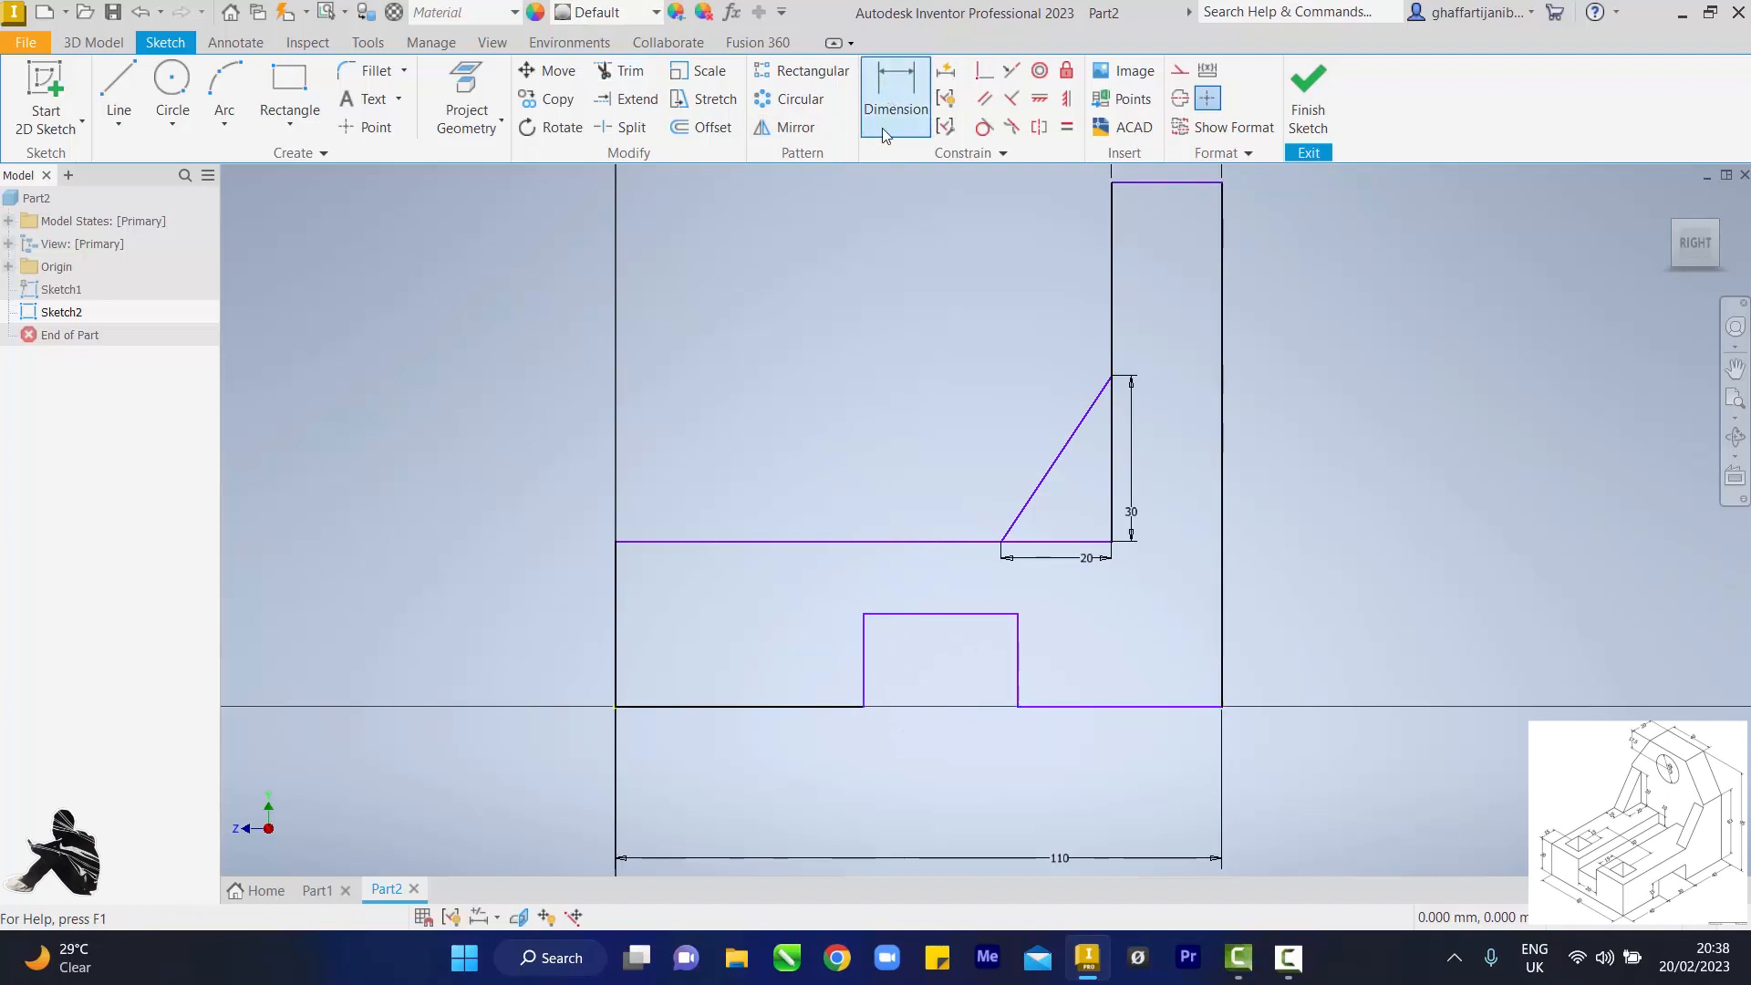
{"action": "left_click", "coordinate": [623, 654]}
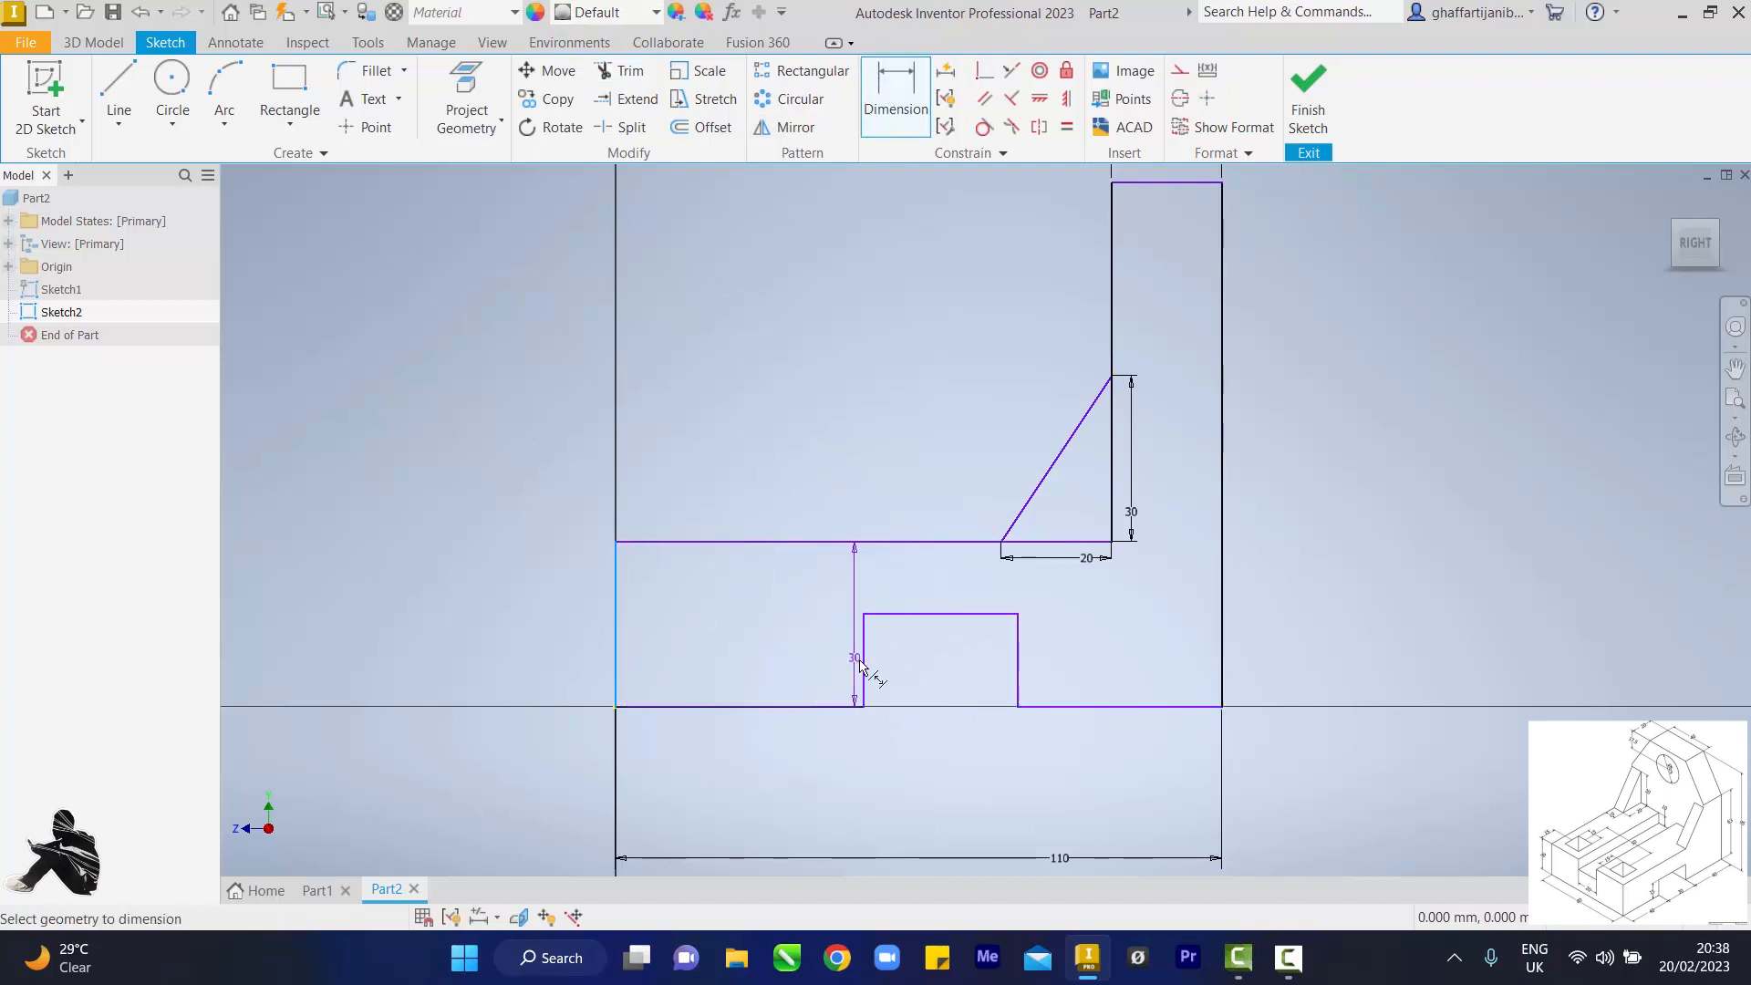
{"action": "left_click", "coordinate": [861, 665]}
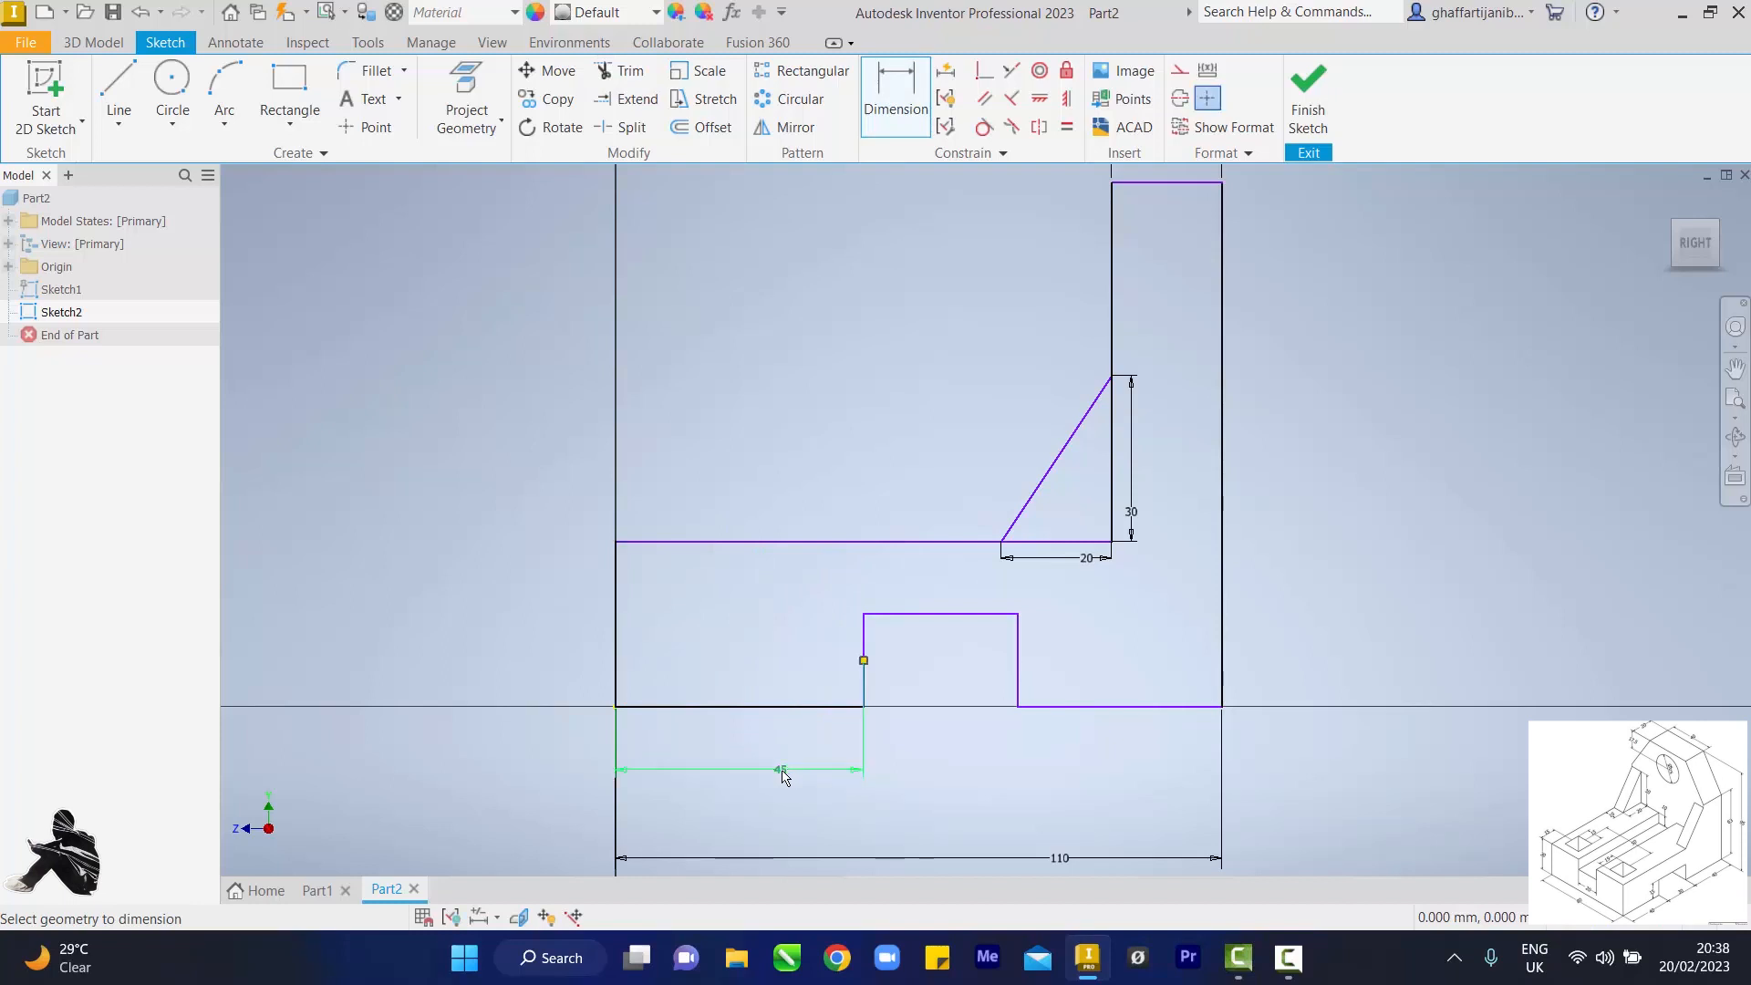
{"action": "left_click", "coordinate": [783, 775]}
{"action": "type", "text": "40"}
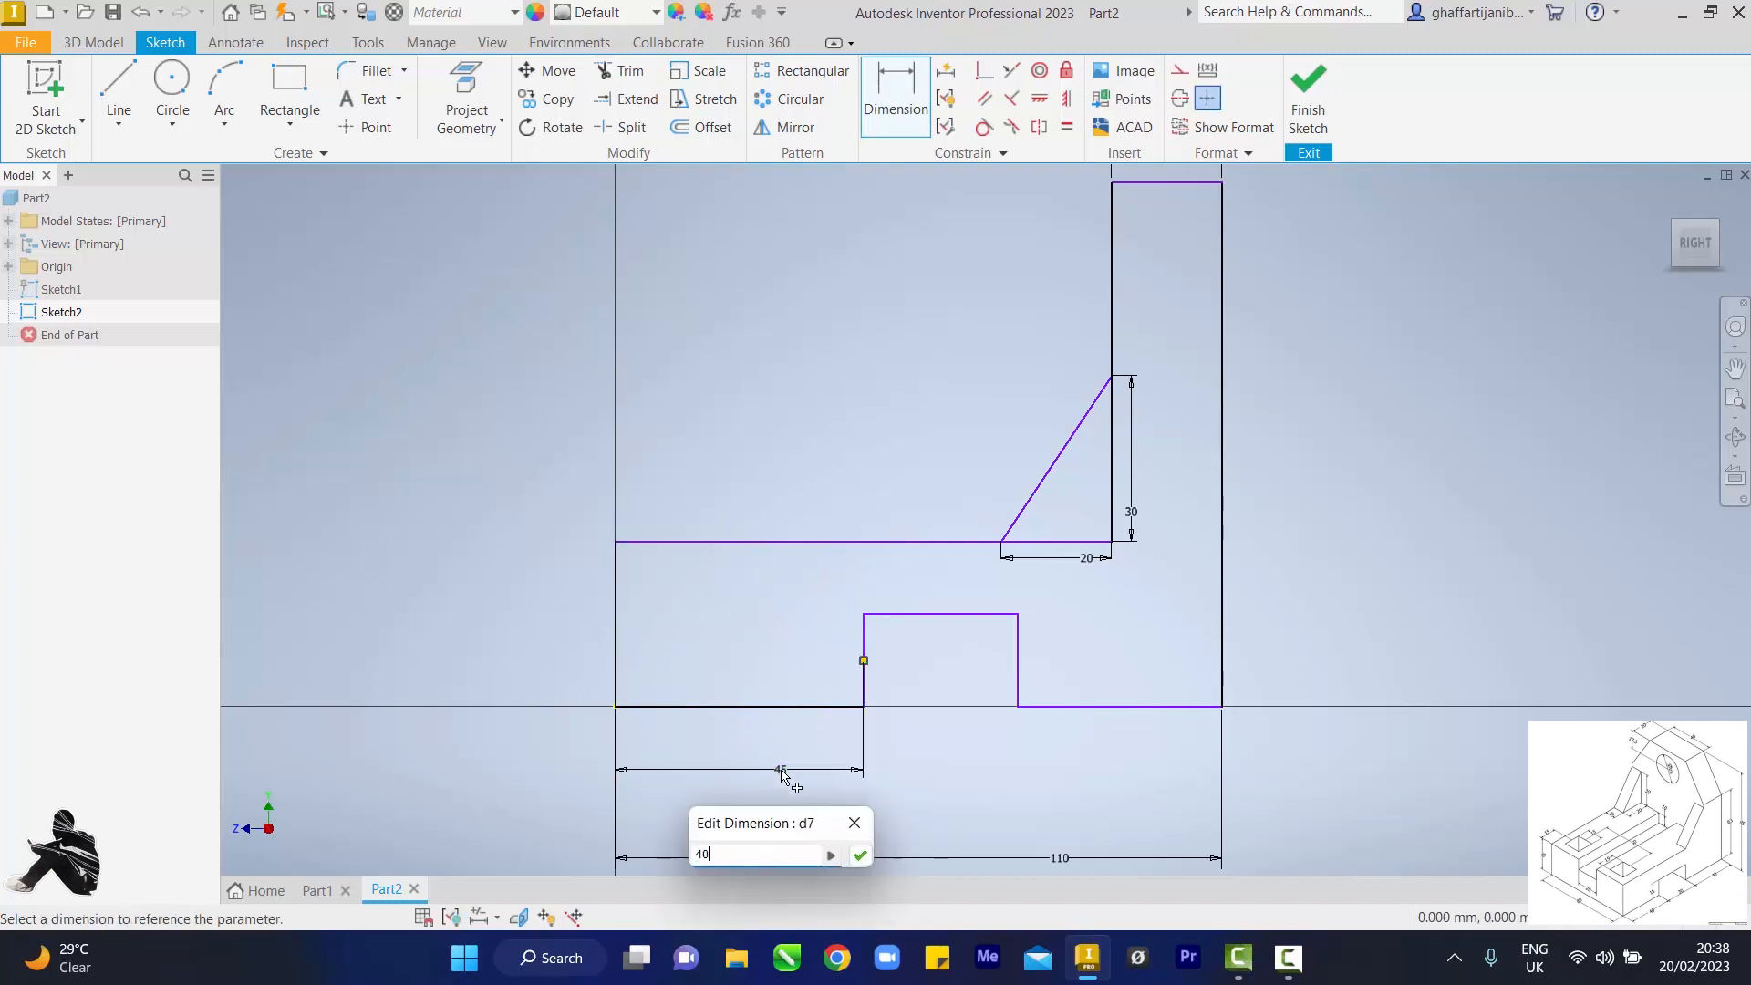
{"action": "key", "text": "Return"}
Step: Dimension the horizontal distance between the notch's two vertical sides as 30 mm
{"action": "left_click", "coordinate": [840, 701]}
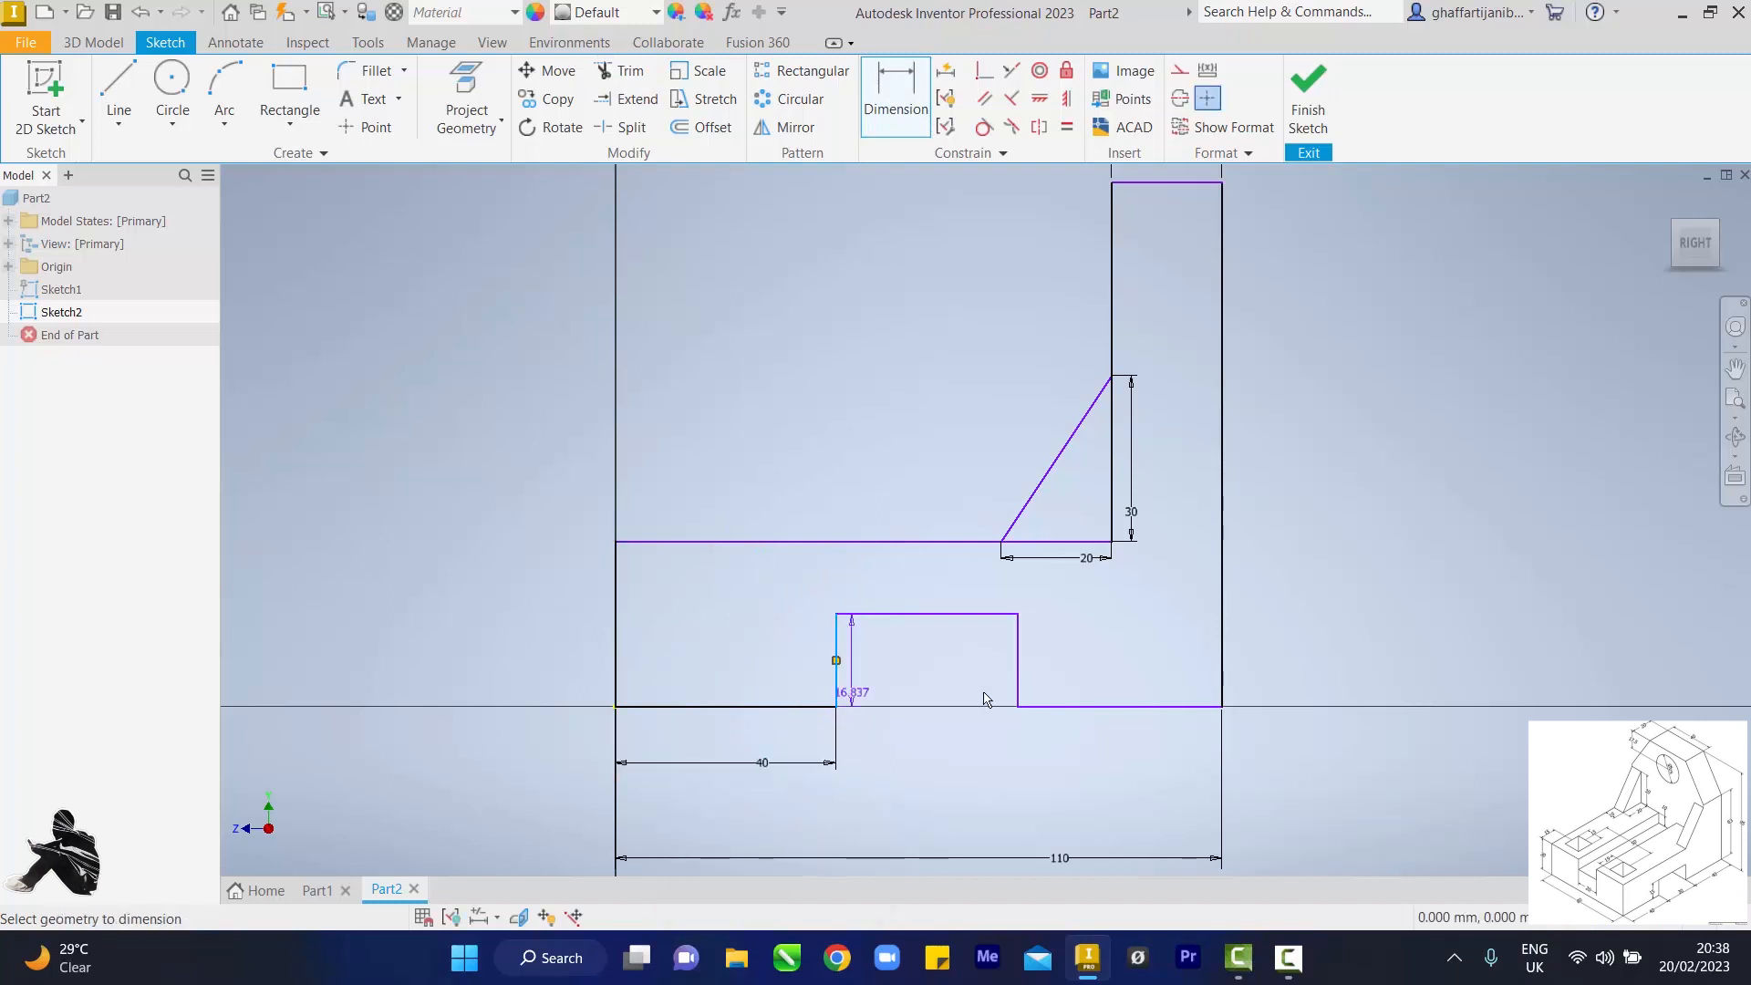
{"action": "left_click", "coordinate": [1007, 714]}
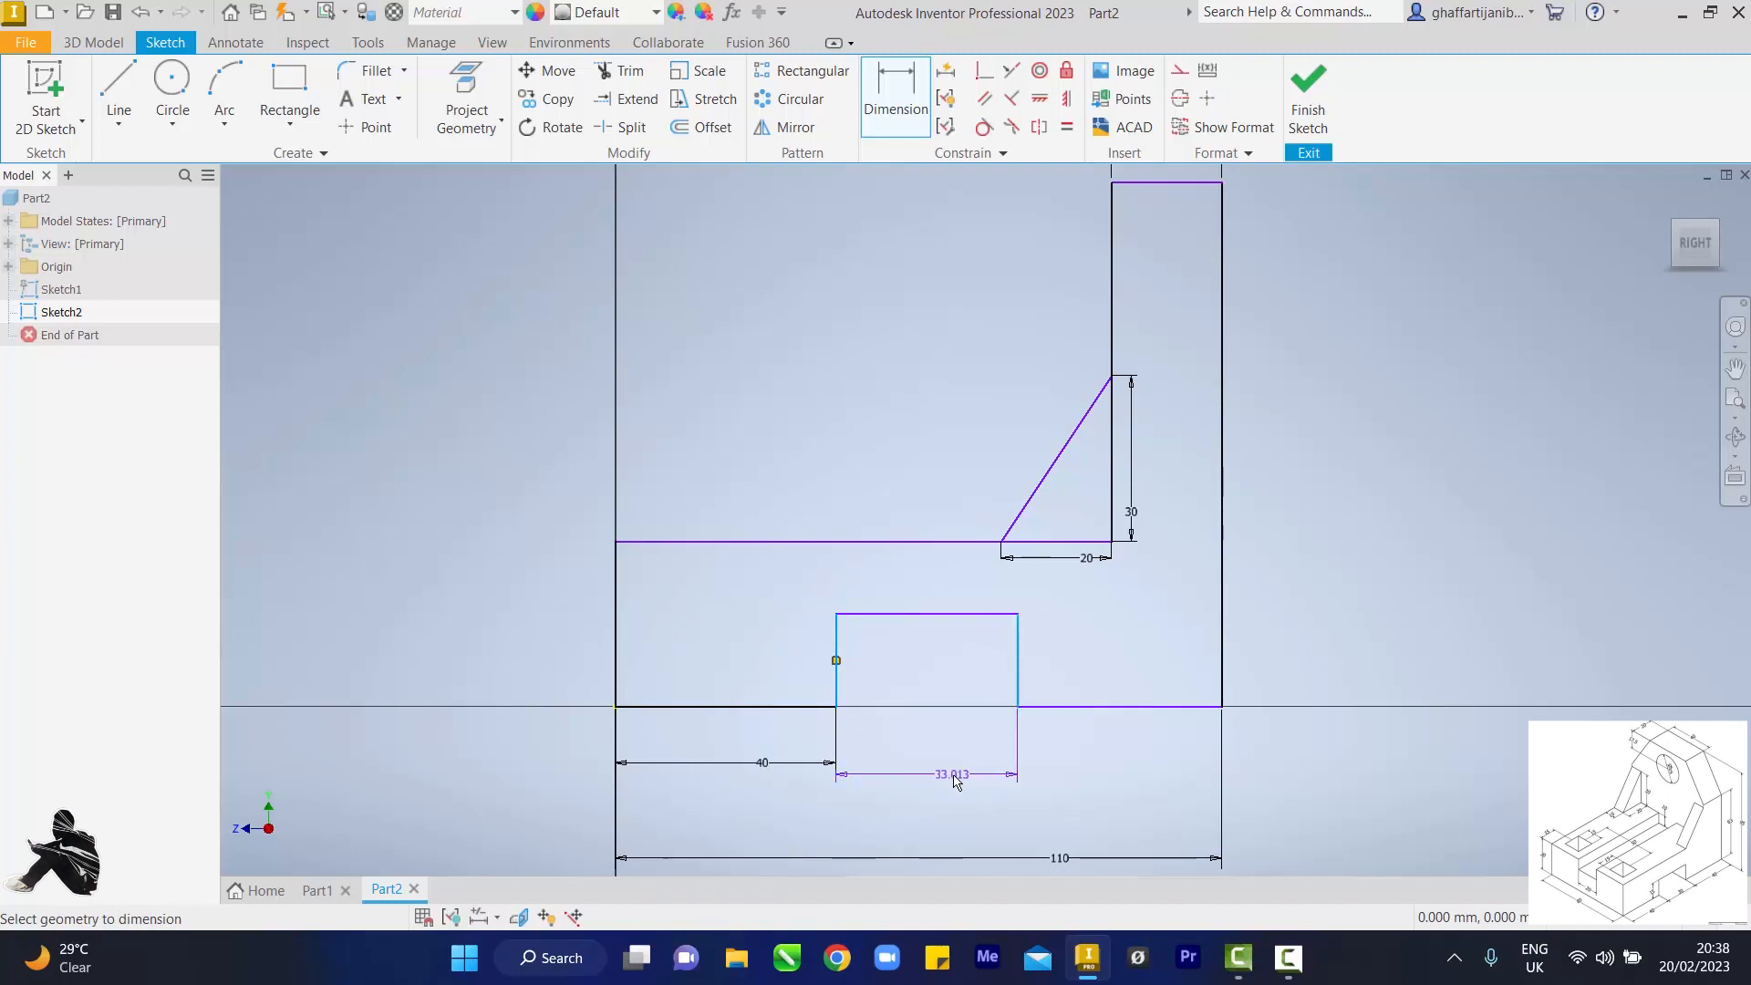
{"action": "type", "text": "30"}
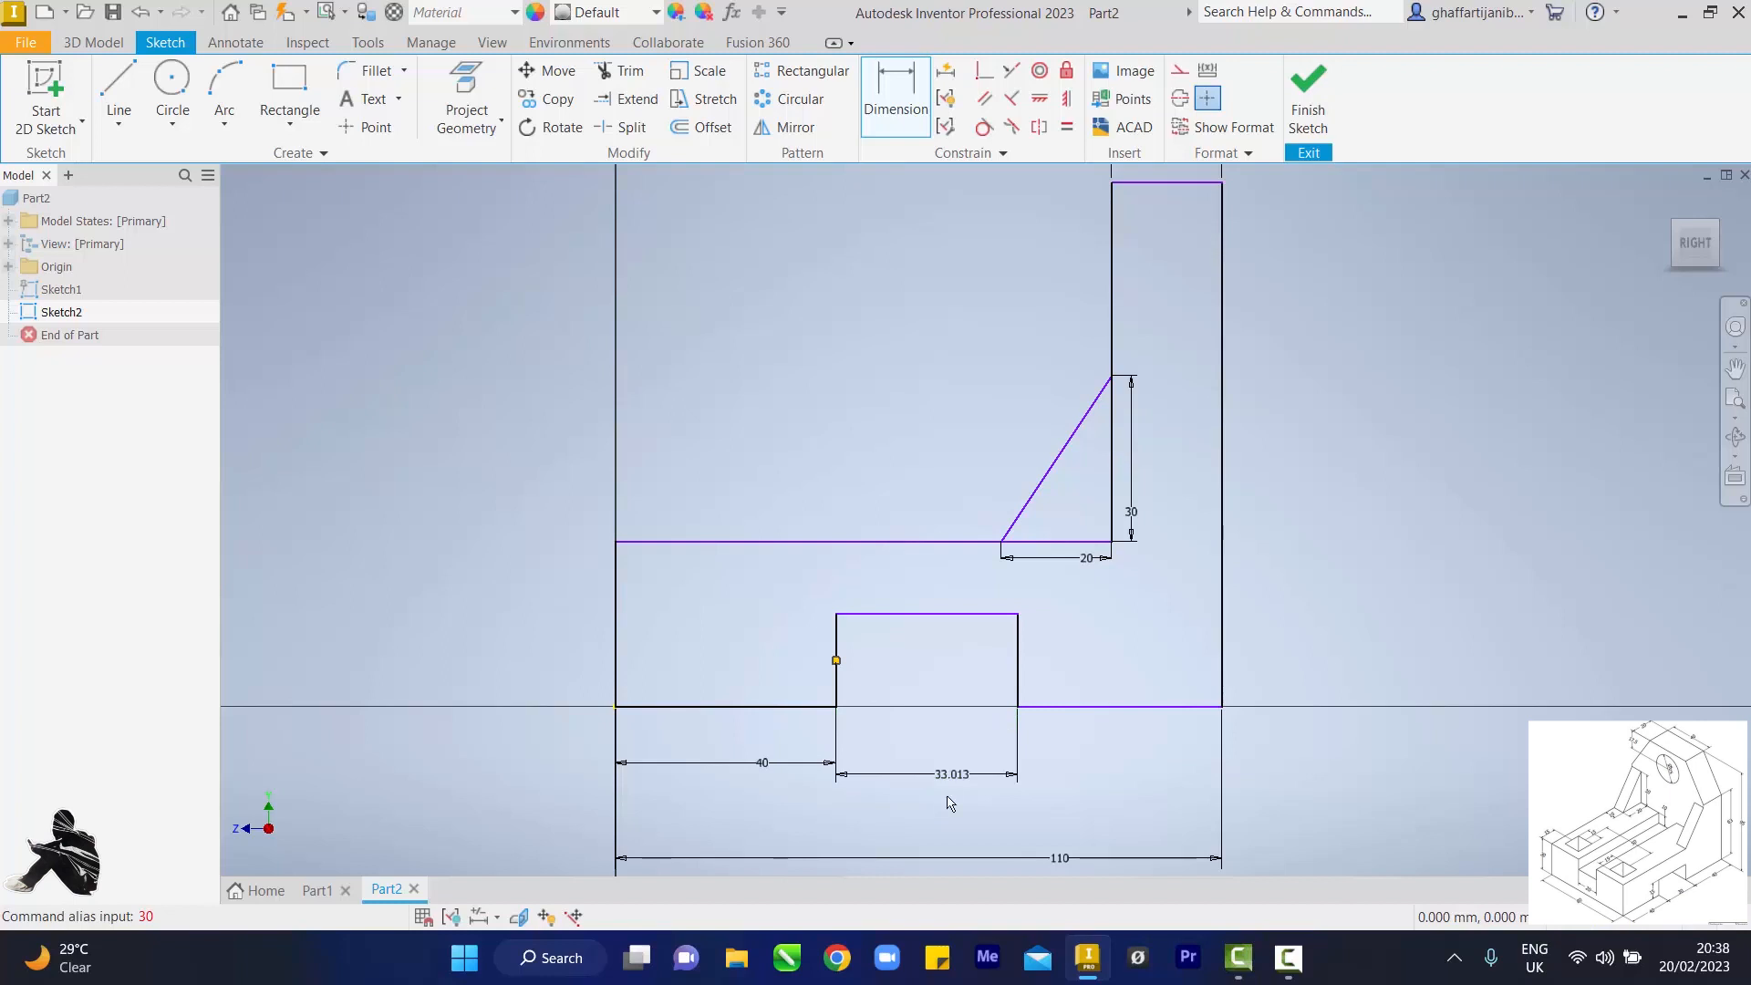
{"action": "left_click", "coordinate": [947, 782]}
{"action": "type", "text": "30"}
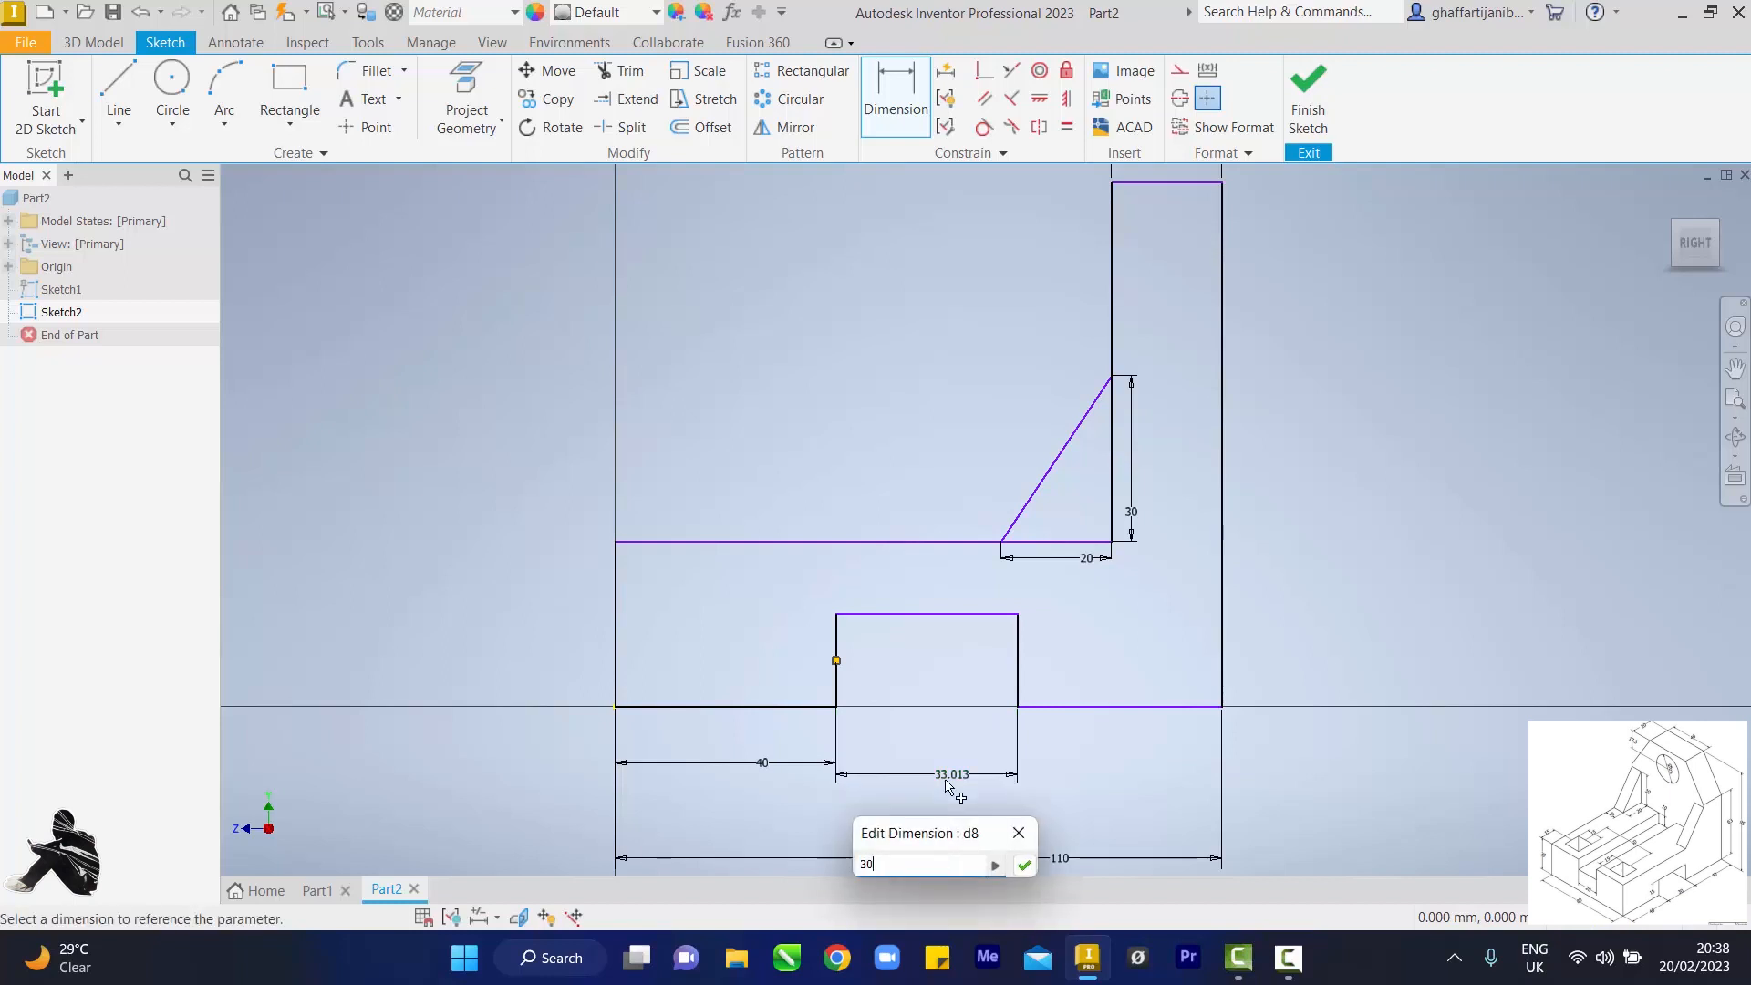
{"action": "key", "text": "Return"}
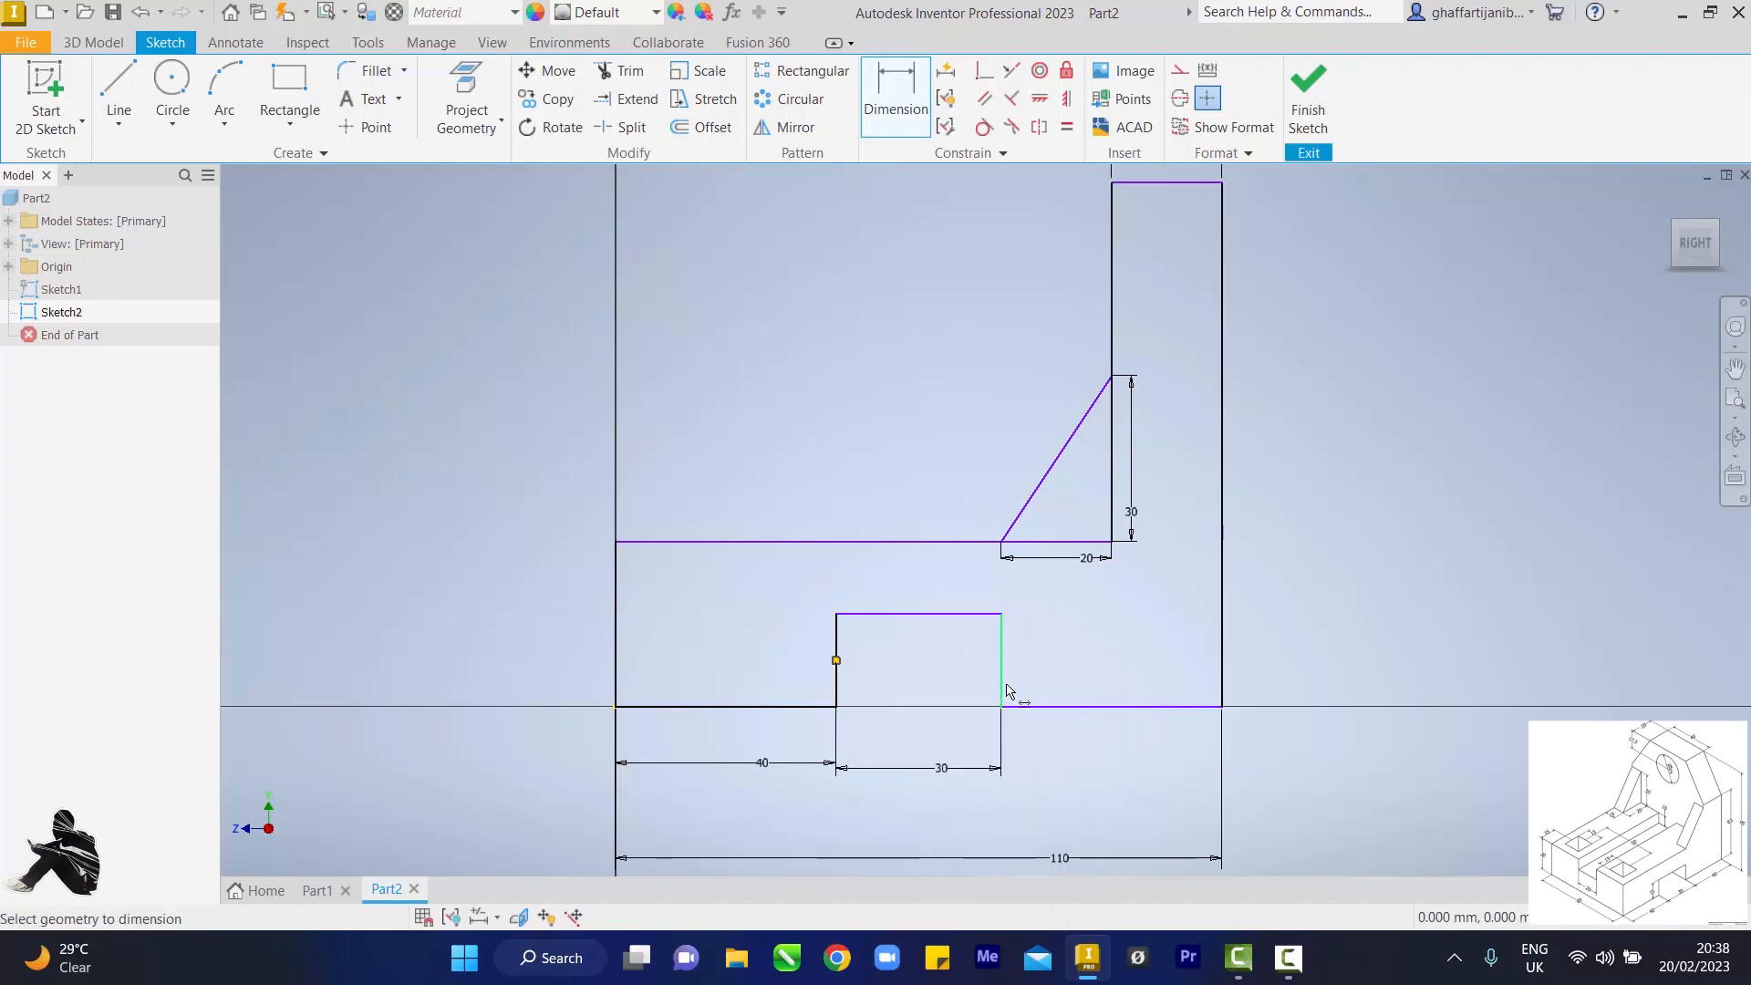
Step: Add a driven horizontal dimension from the notch's farther side to the upright's outer vertical edge, accepting the over-constrained reference
{"action": "left_click", "coordinate": [1005, 691]}
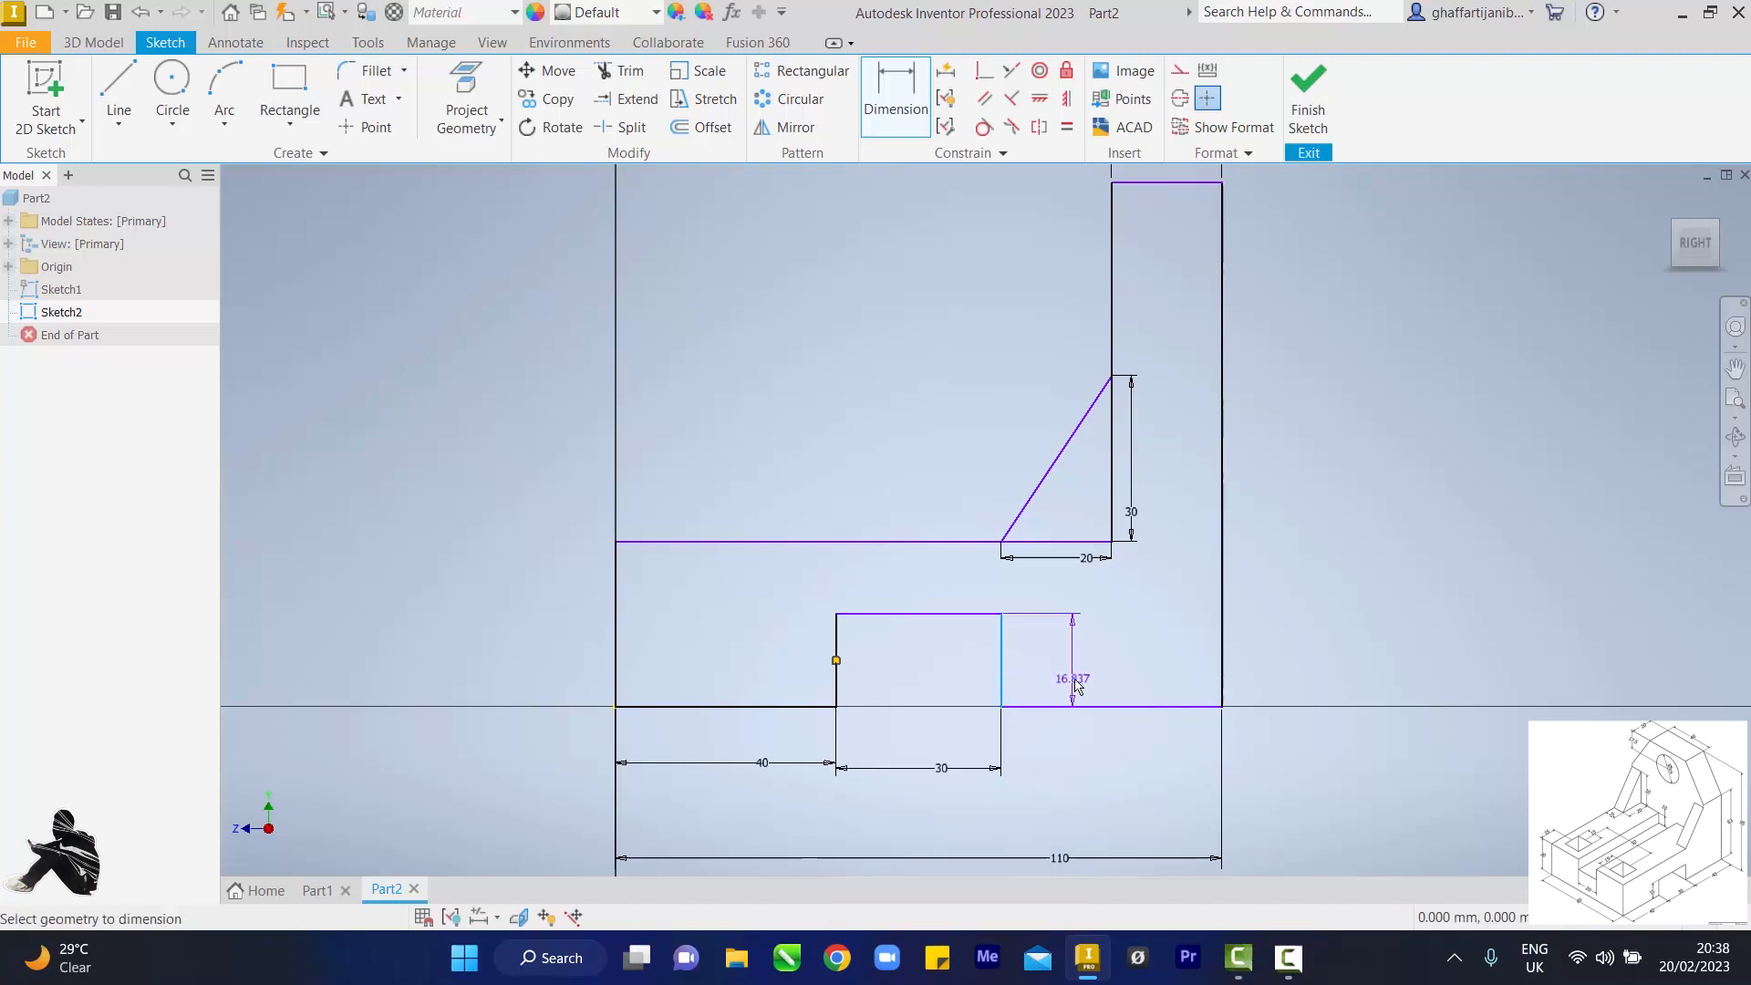
{"action": "left_click", "coordinate": [1221, 703]}
{"action": "left_click", "coordinate": [1151, 783]}
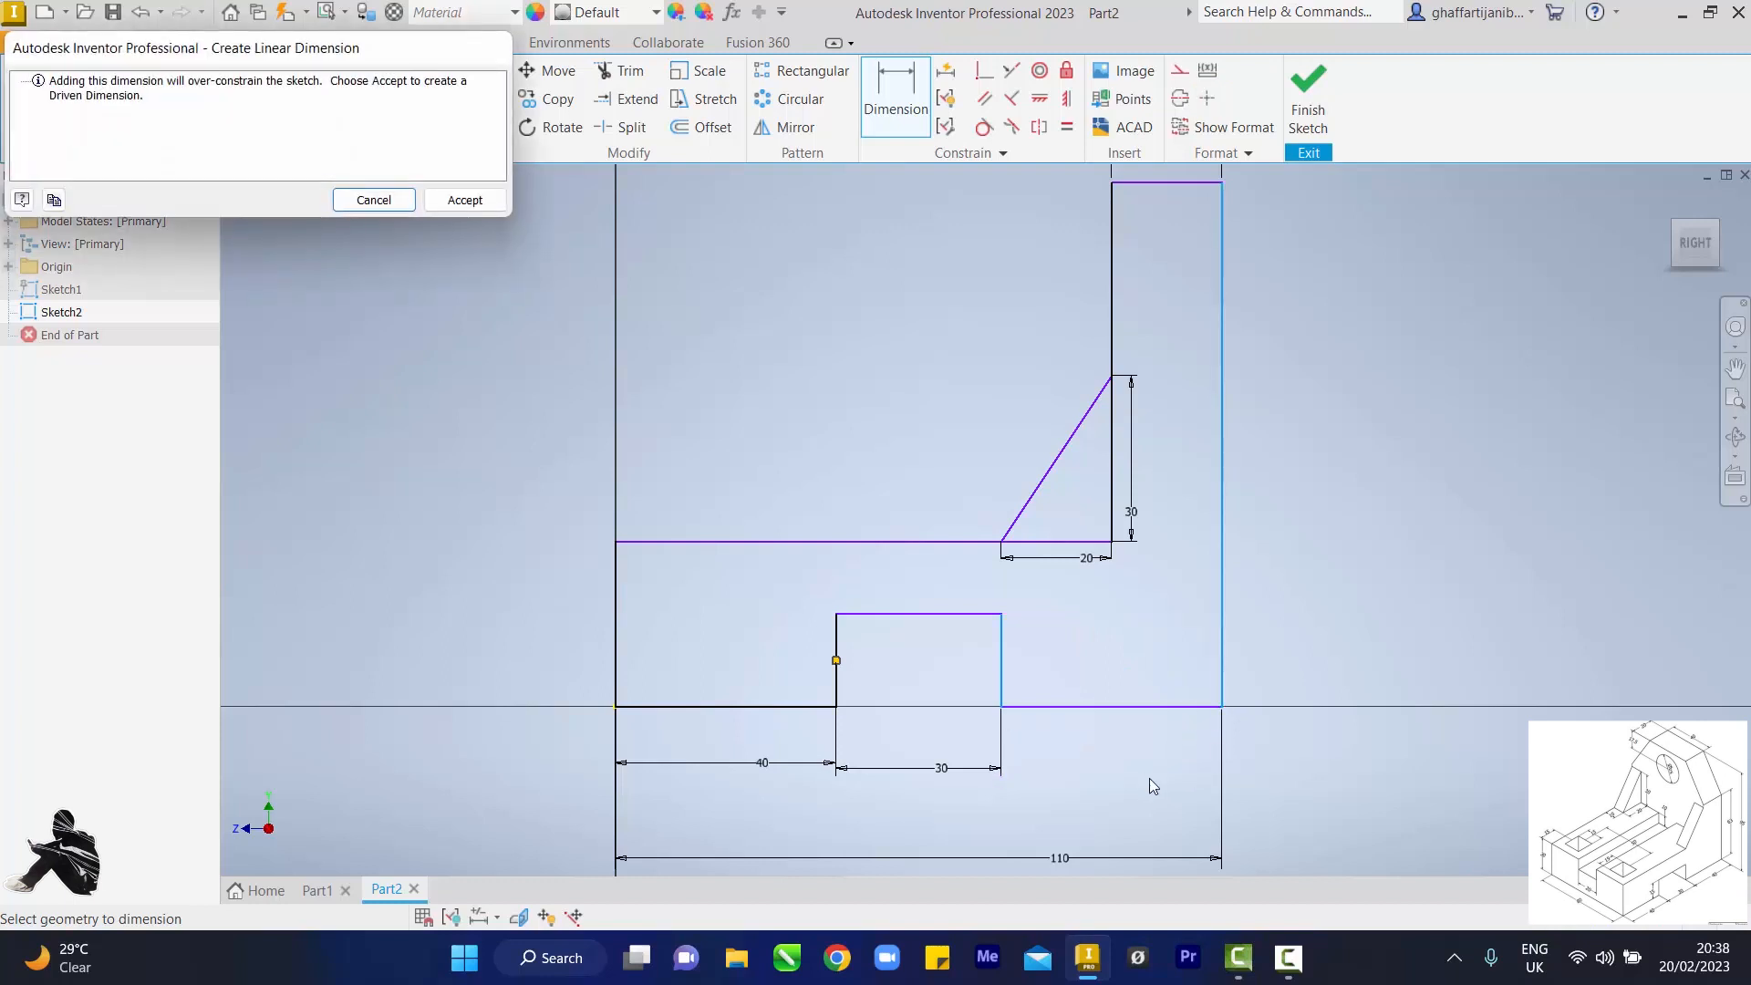
{"action": "left_click", "coordinate": [467, 205]}
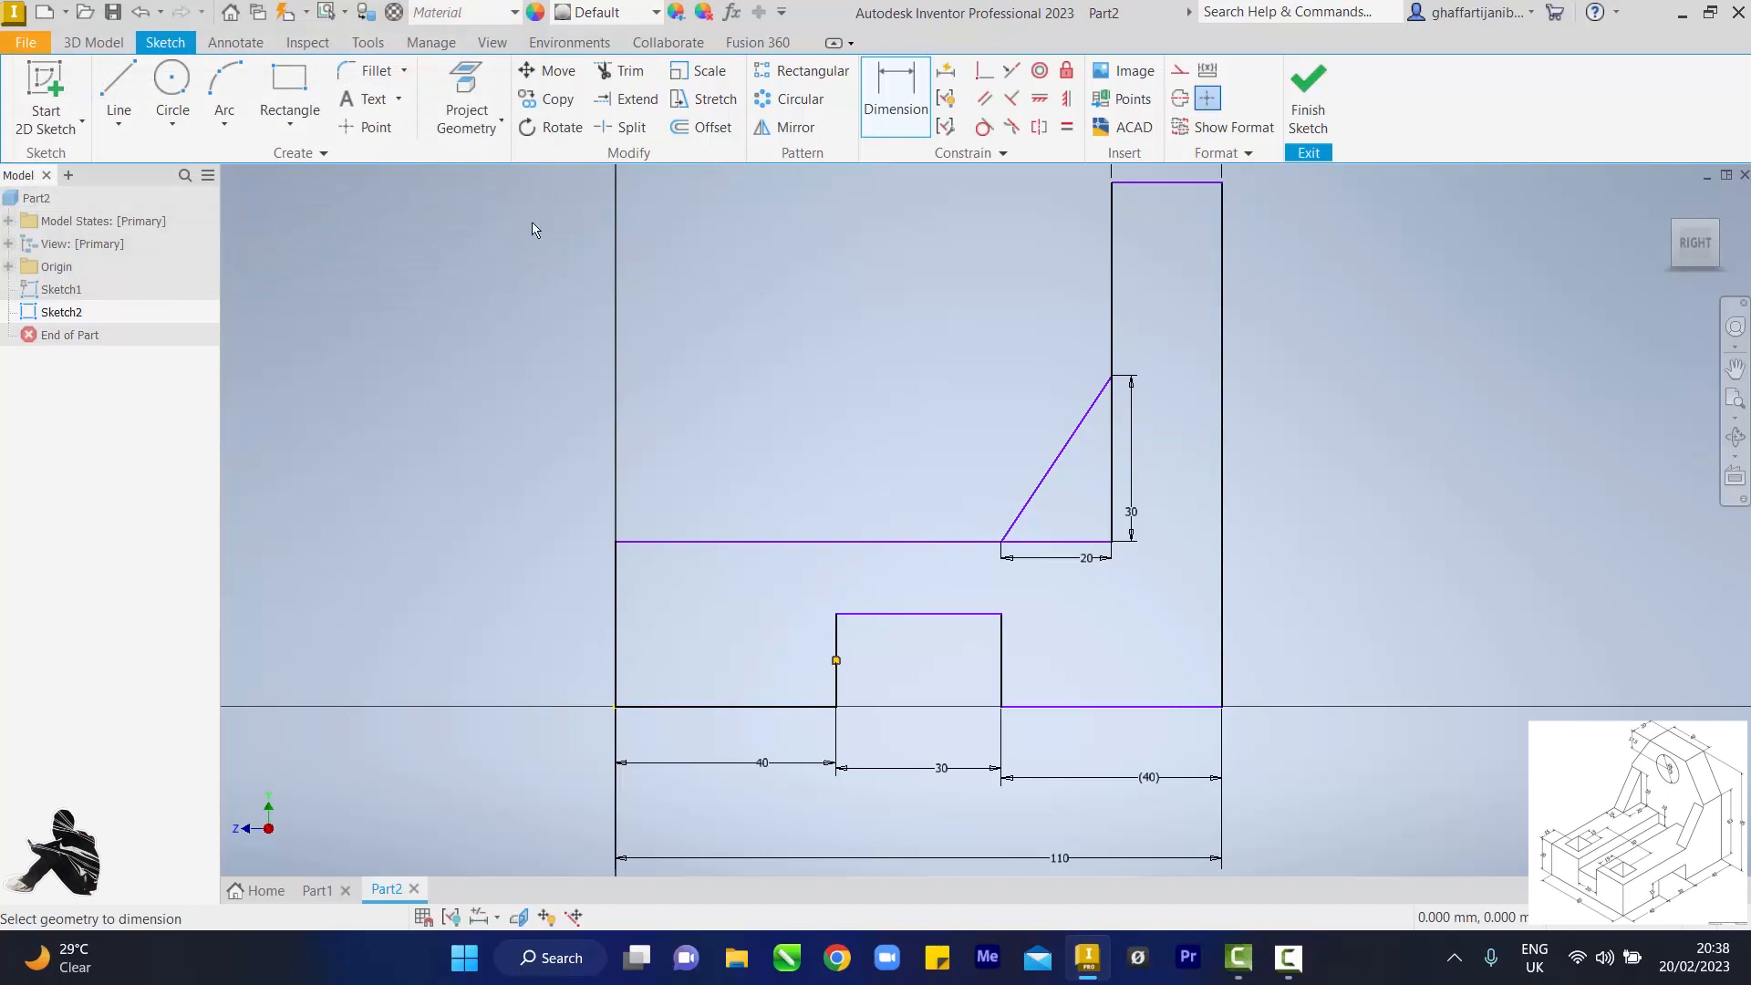
Step: Add a driven width dimension across the notch, and dimension the notch's height from the base's bottom edge as 15 mm
{"action": "left_click", "coordinate": [845, 614]}
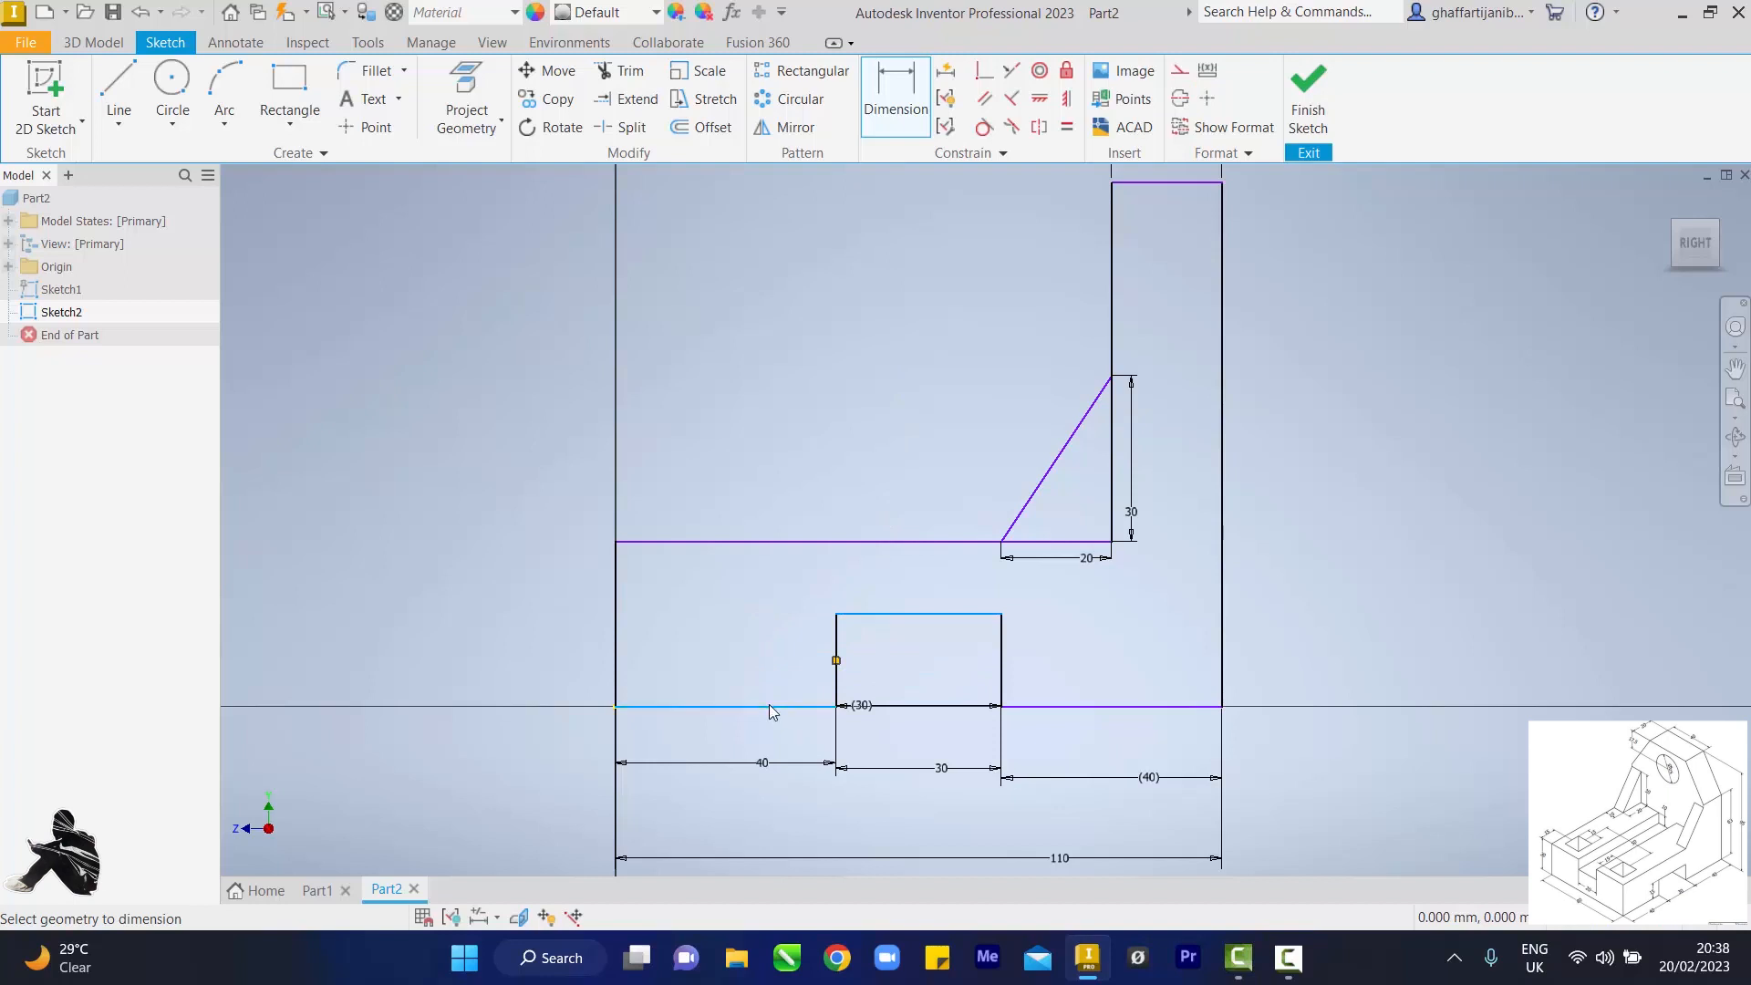
{"action": "left_click", "coordinate": [769, 712]}
{"action": "left_click", "coordinate": [761, 670]}
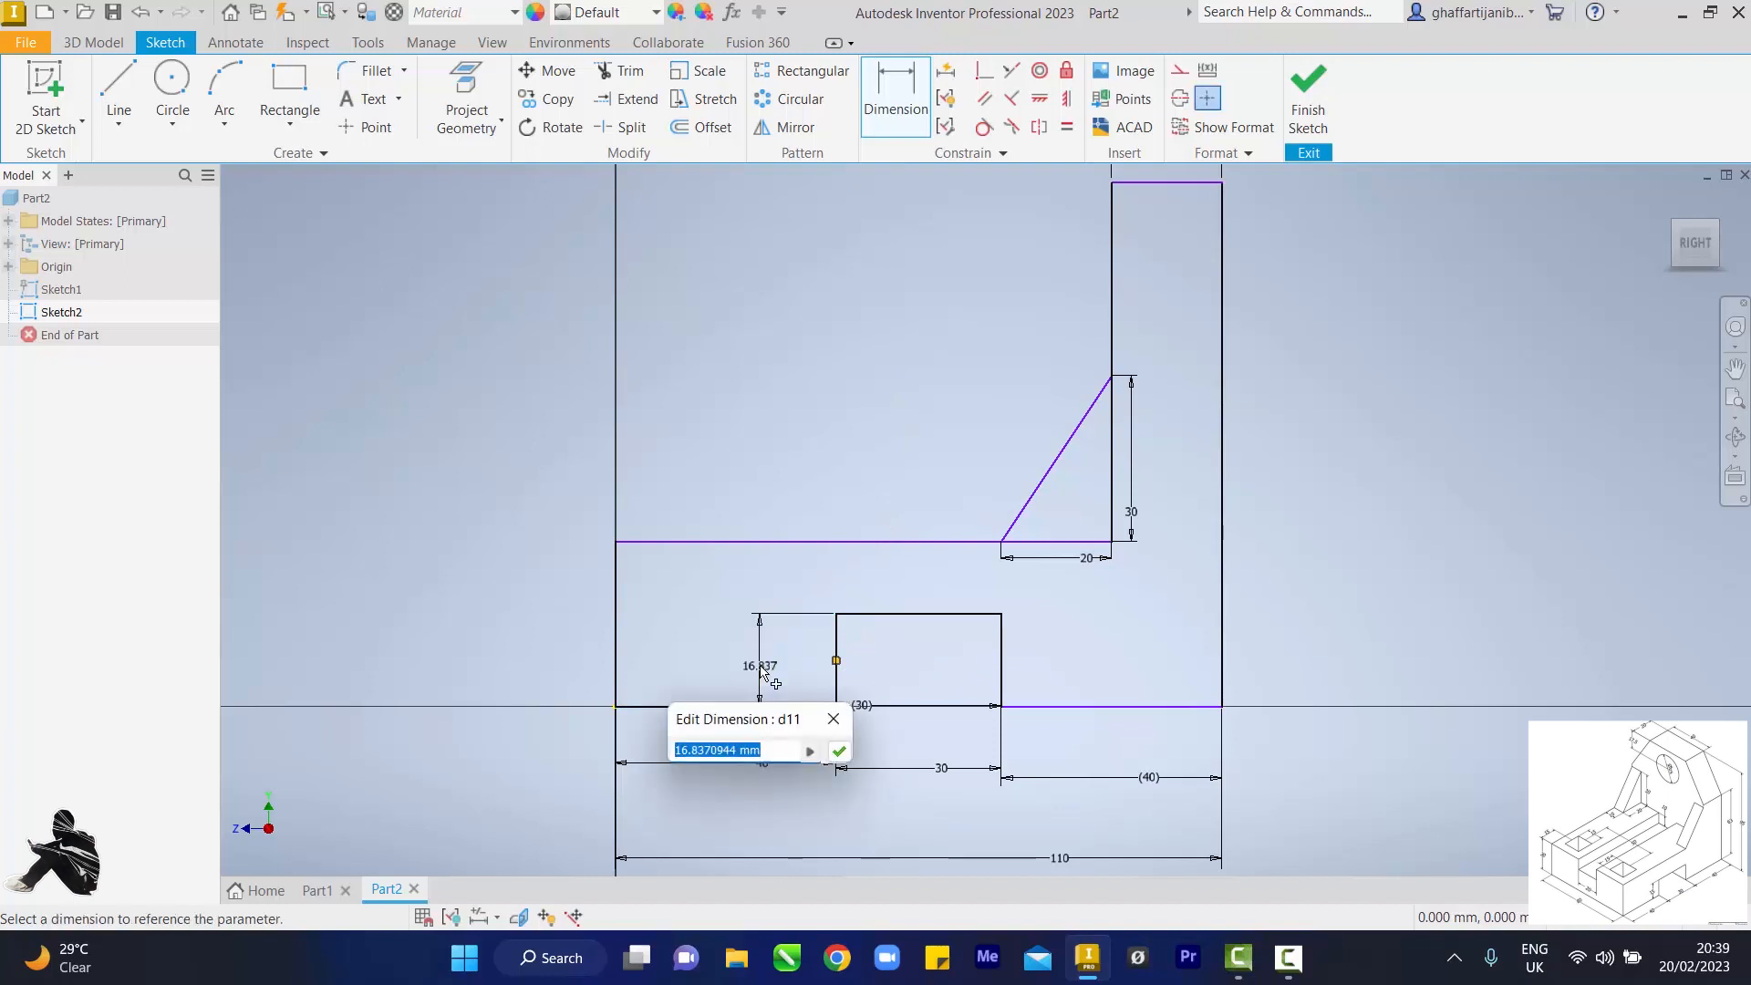
{"action": "type", "text": "15"}
{"action": "key", "text": "Return"}
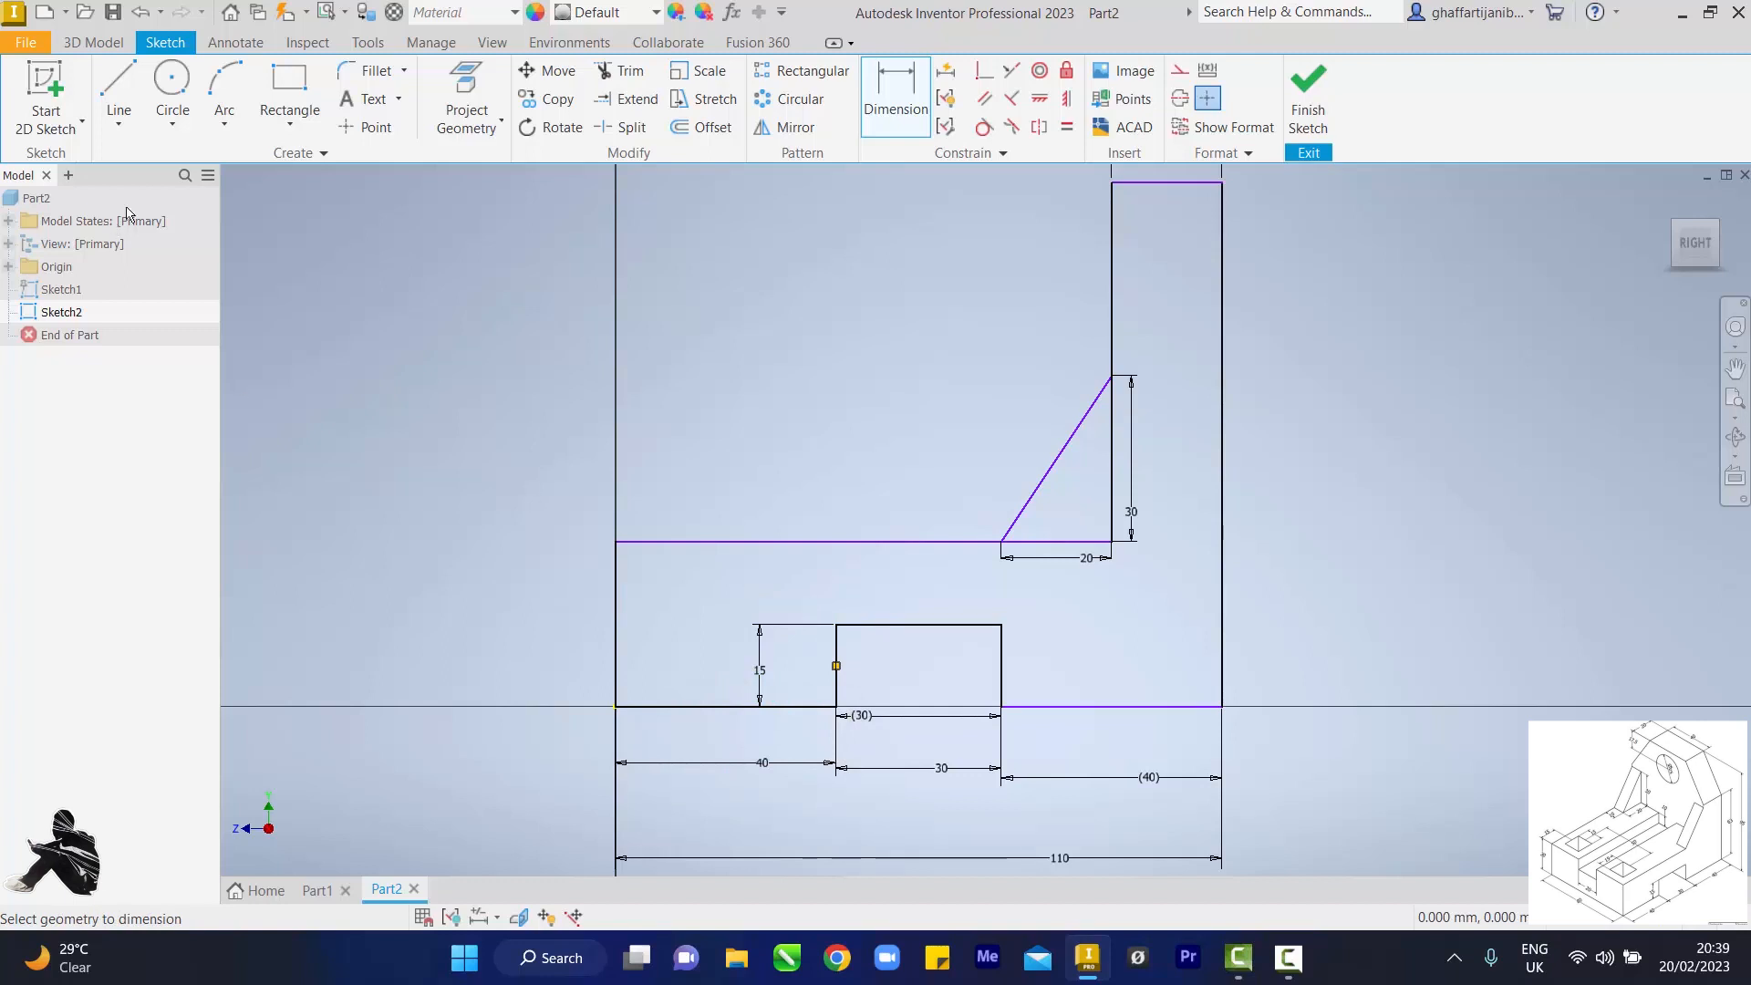
Step: Draw a horizontal line across the full base, about 7 mm below its top edge, ending on the upright's outer edge
{"action": "left_click", "coordinate": [118, 91]}
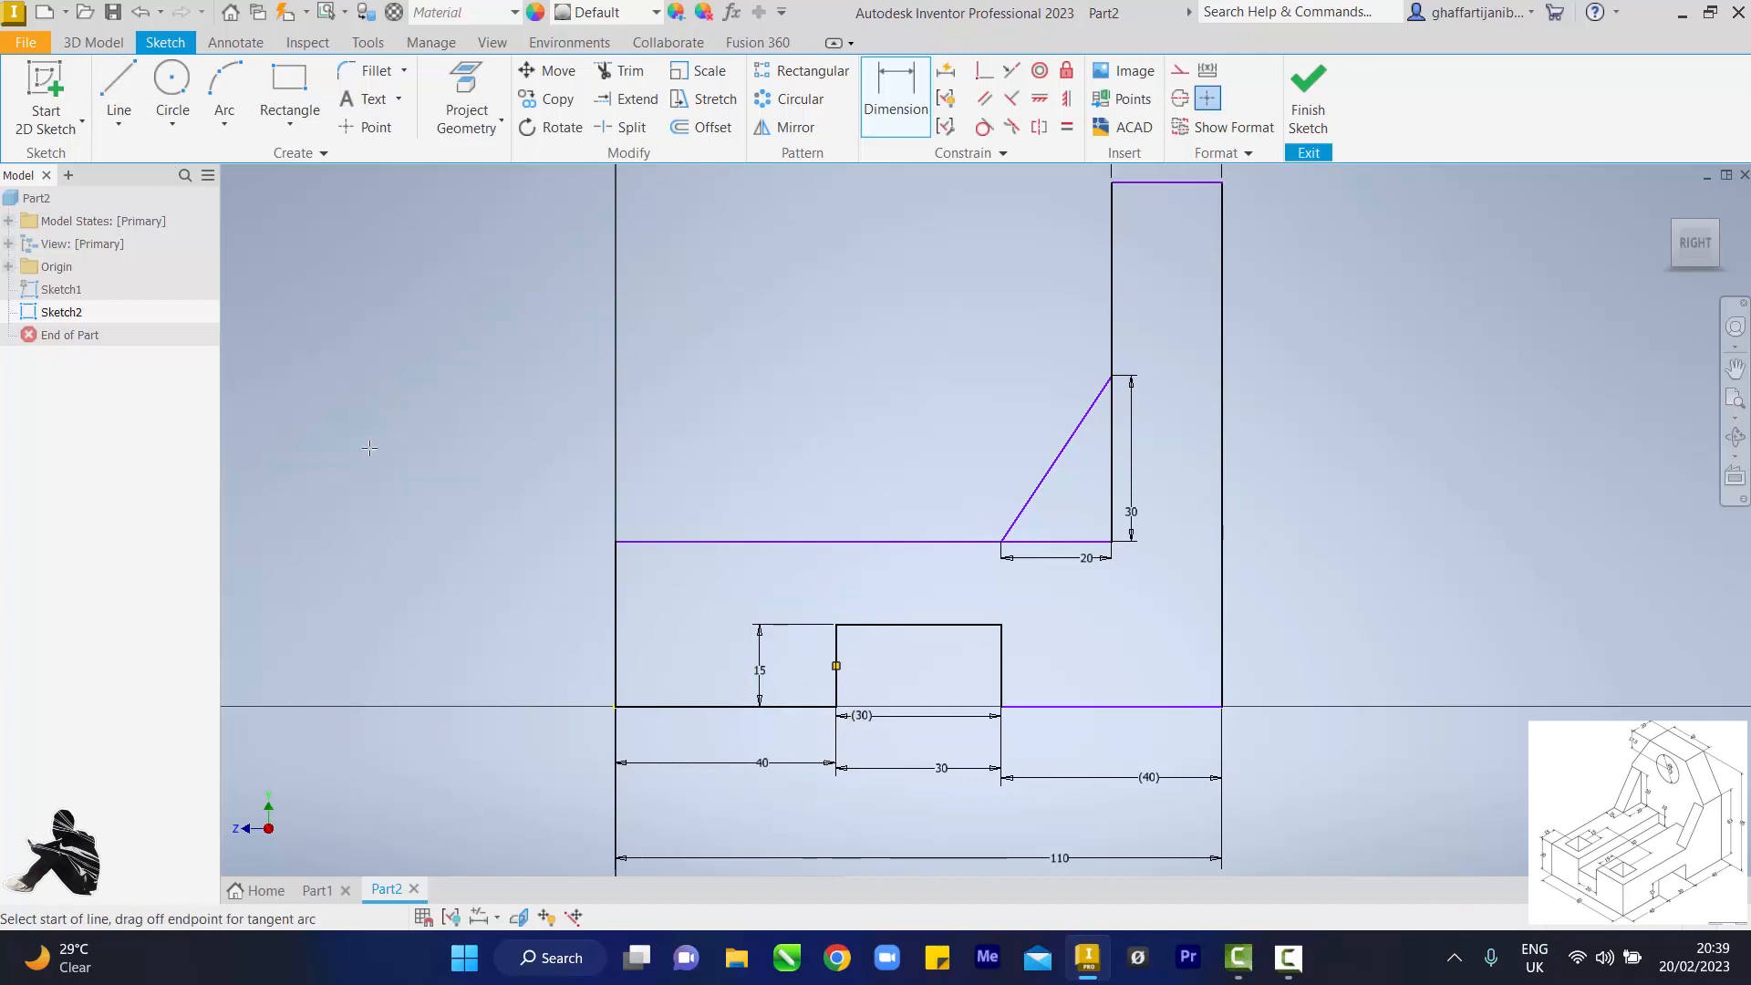
{"action": "left_click", "coordinate": [616, 580]}
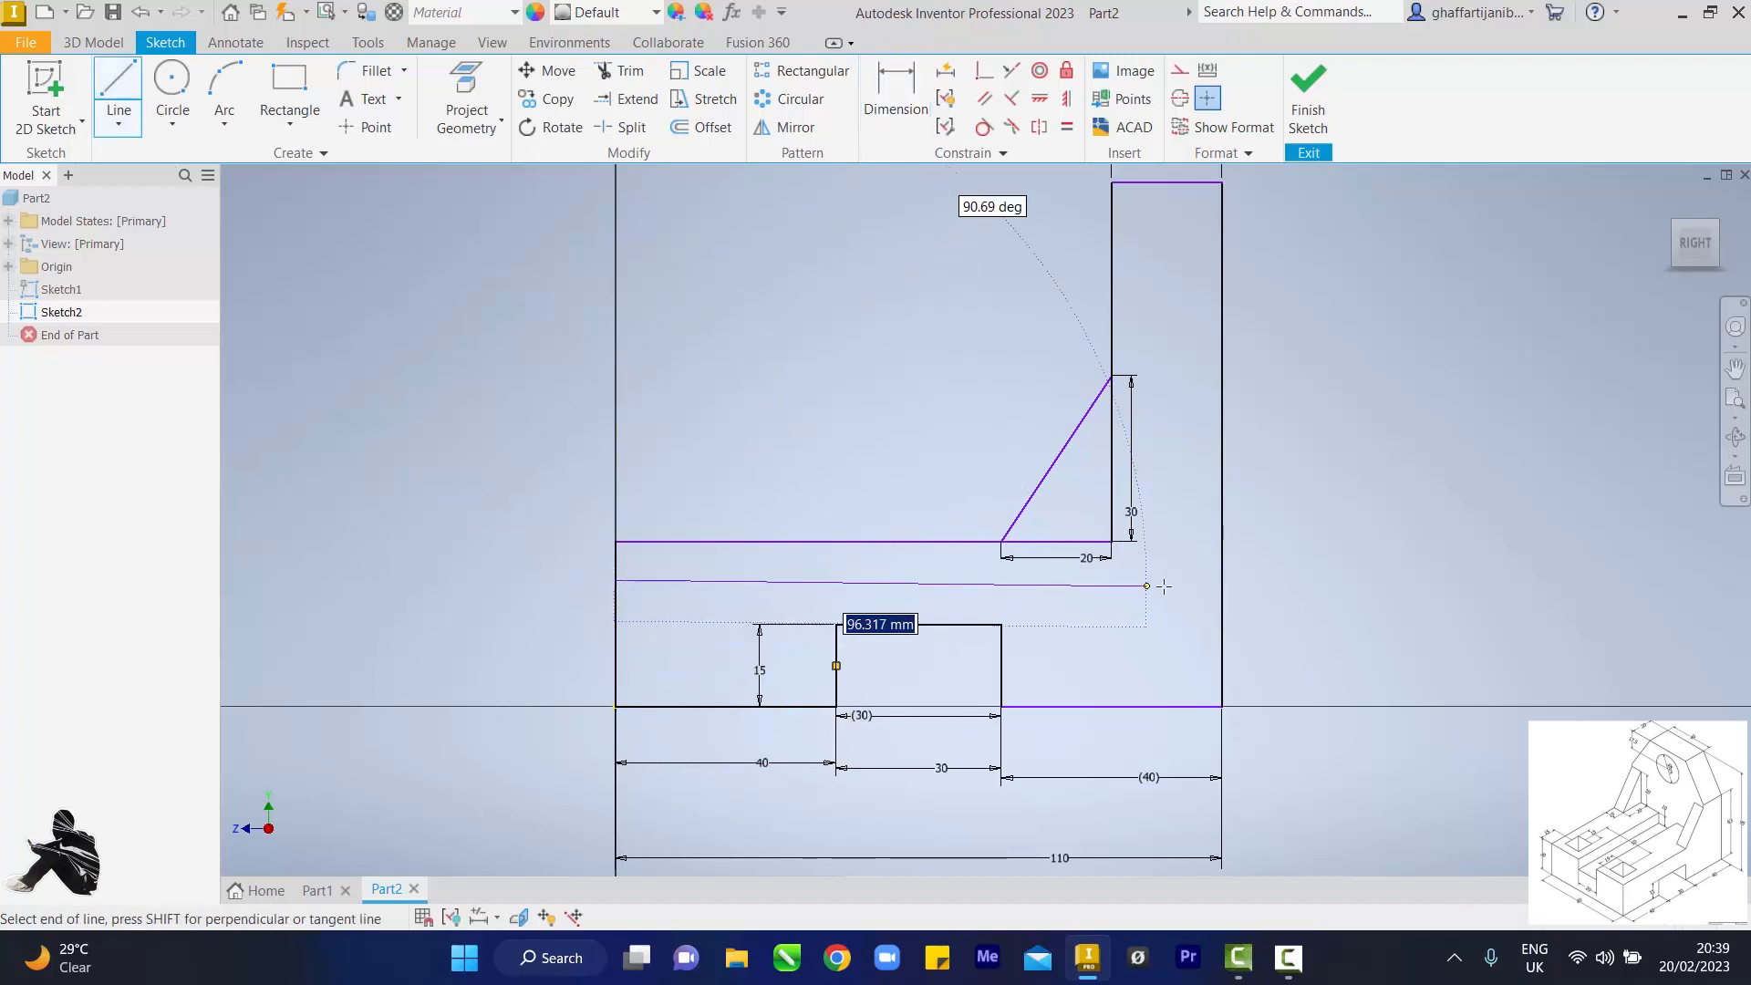
{"action": "double_click", "coordinate": [1222, 580]}
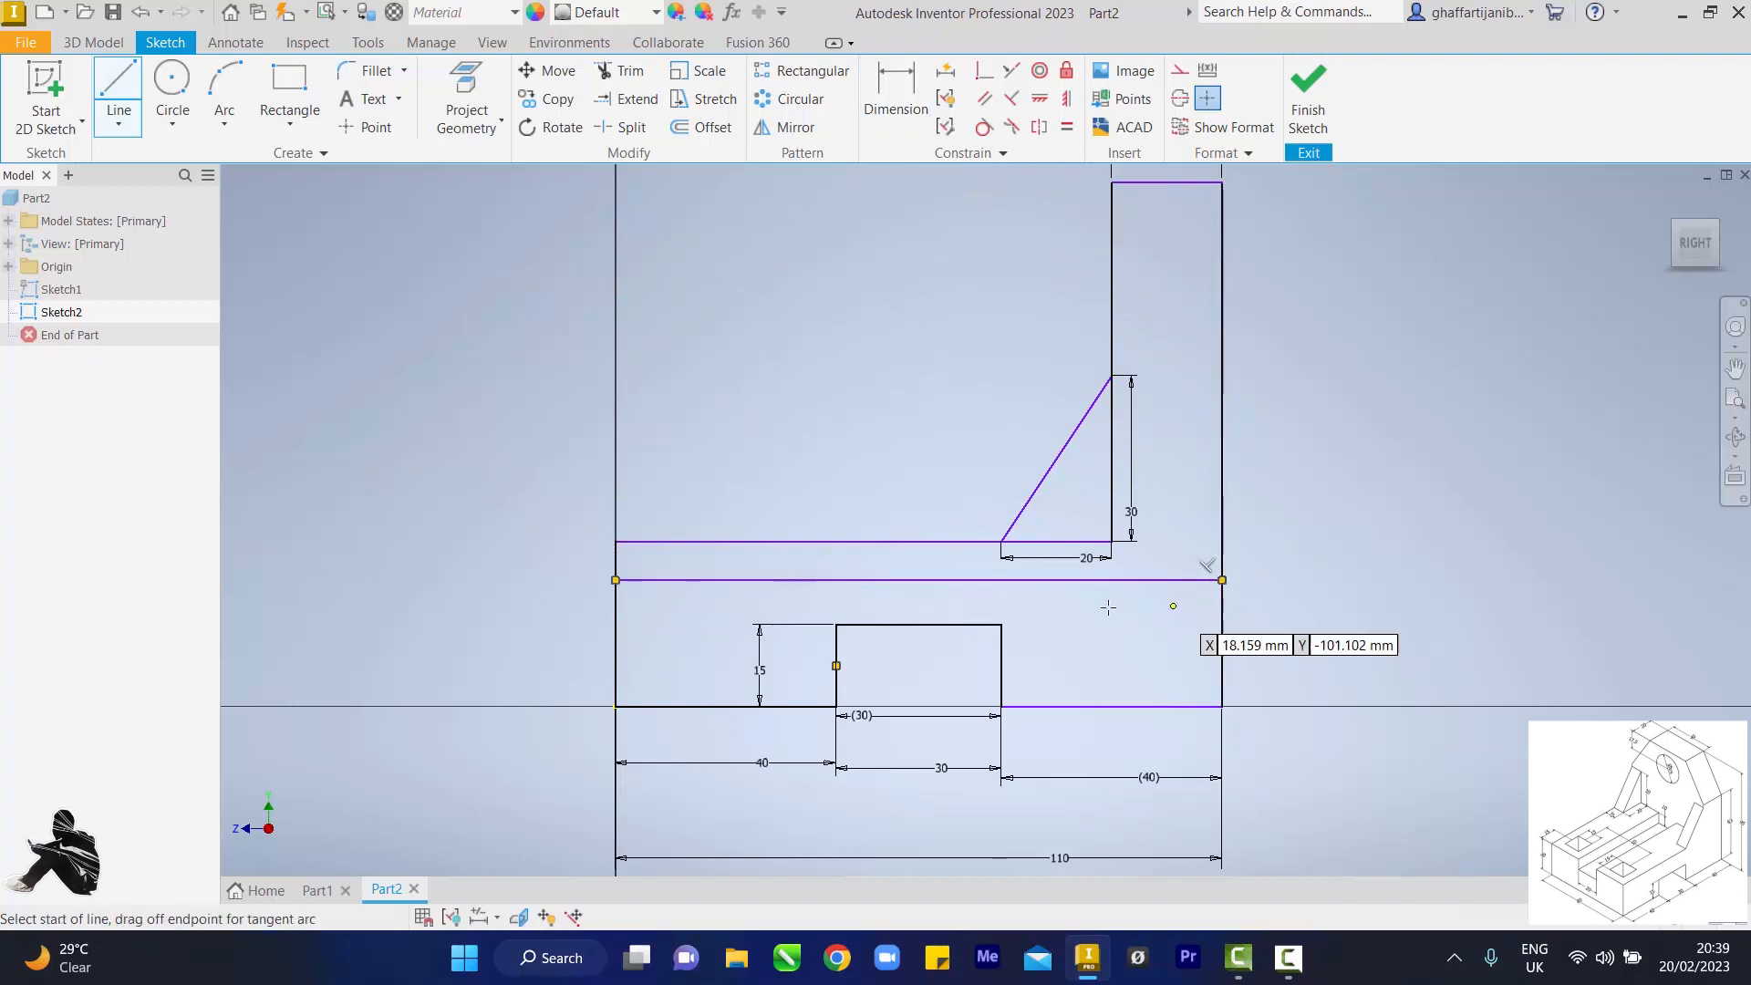
Step: Dimension the vertical distance between the base's top edge and the new horizontal line as 10 mm
{"action": "left_click", "coordinate": [882, 77]}
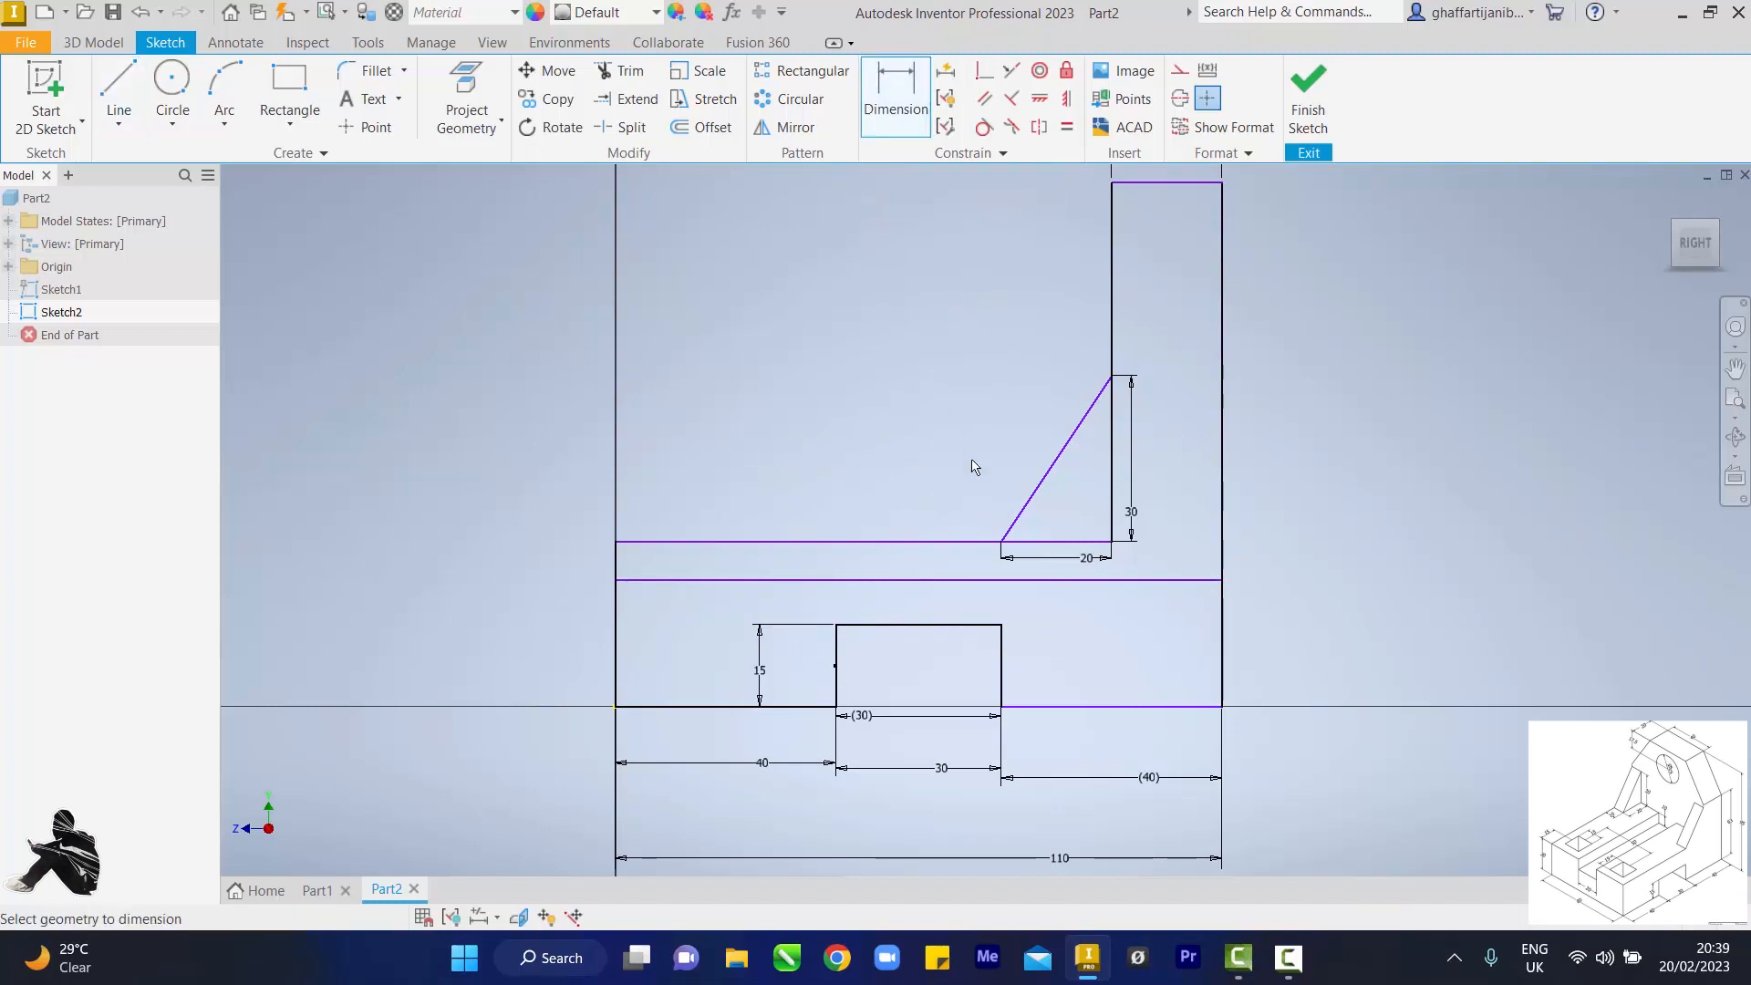
{"action": "left_click", "coordinate": [921, 547]}
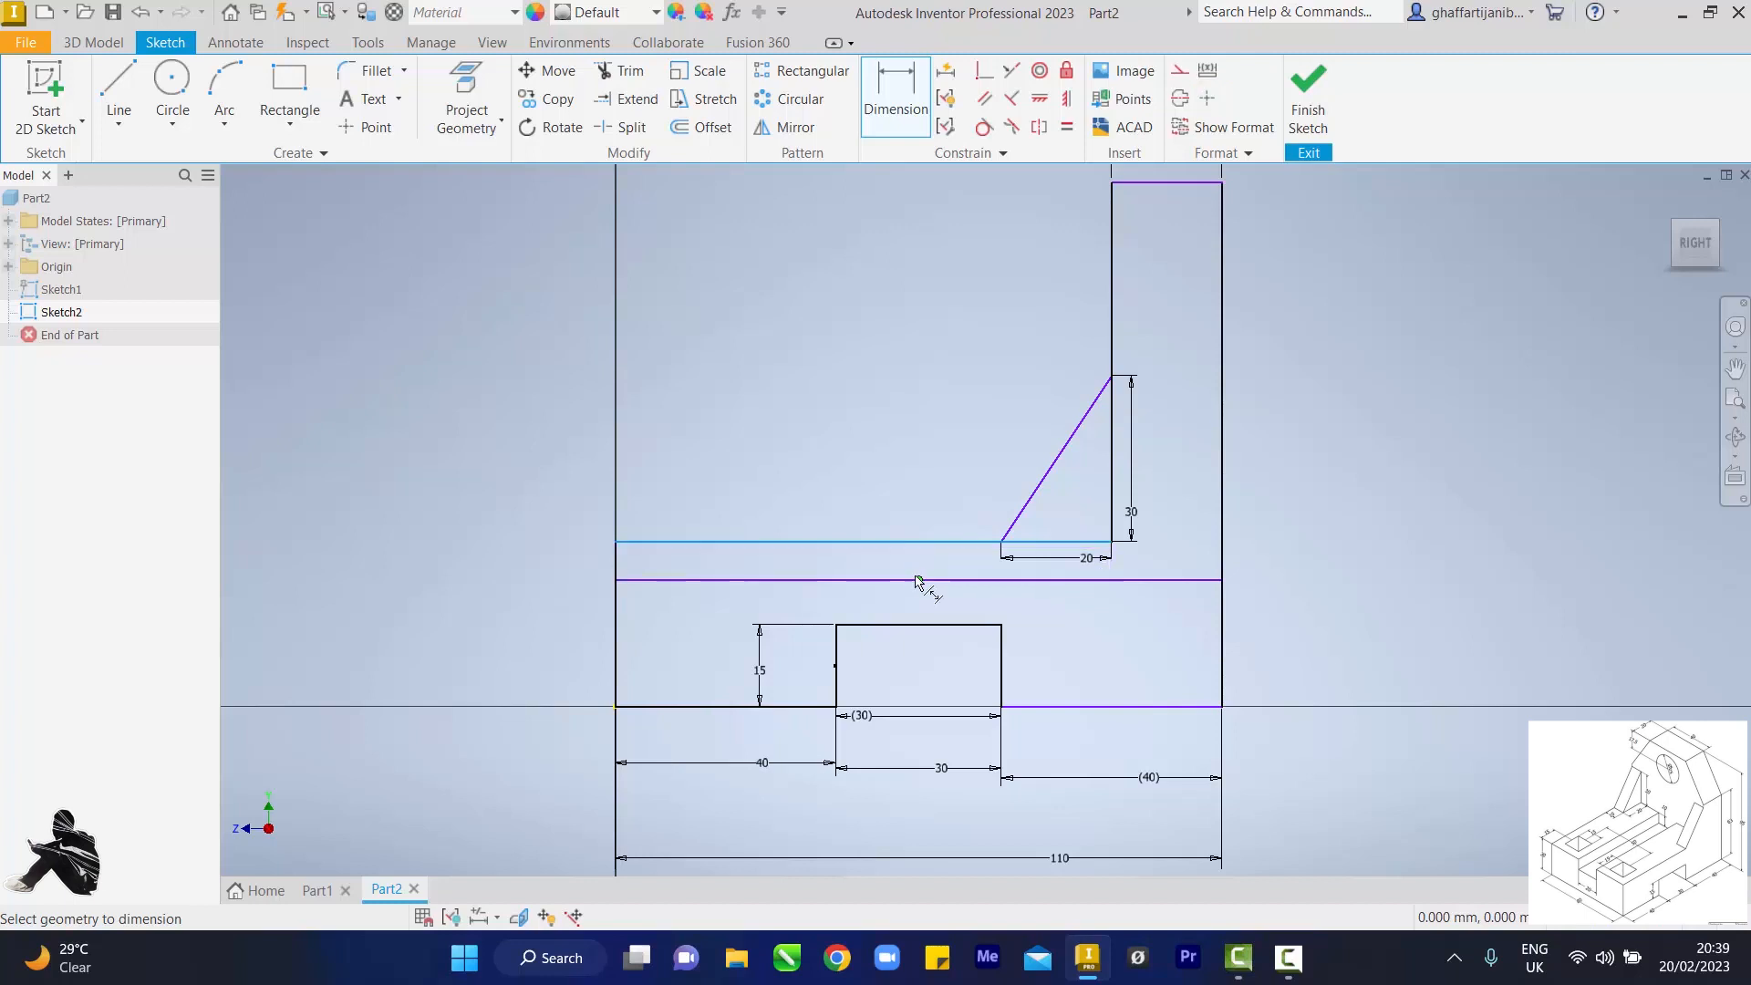
{"action": "left_click", "coordinate": [919, 580]}
{"action": "left_click", "coordinate": [581, 563]}
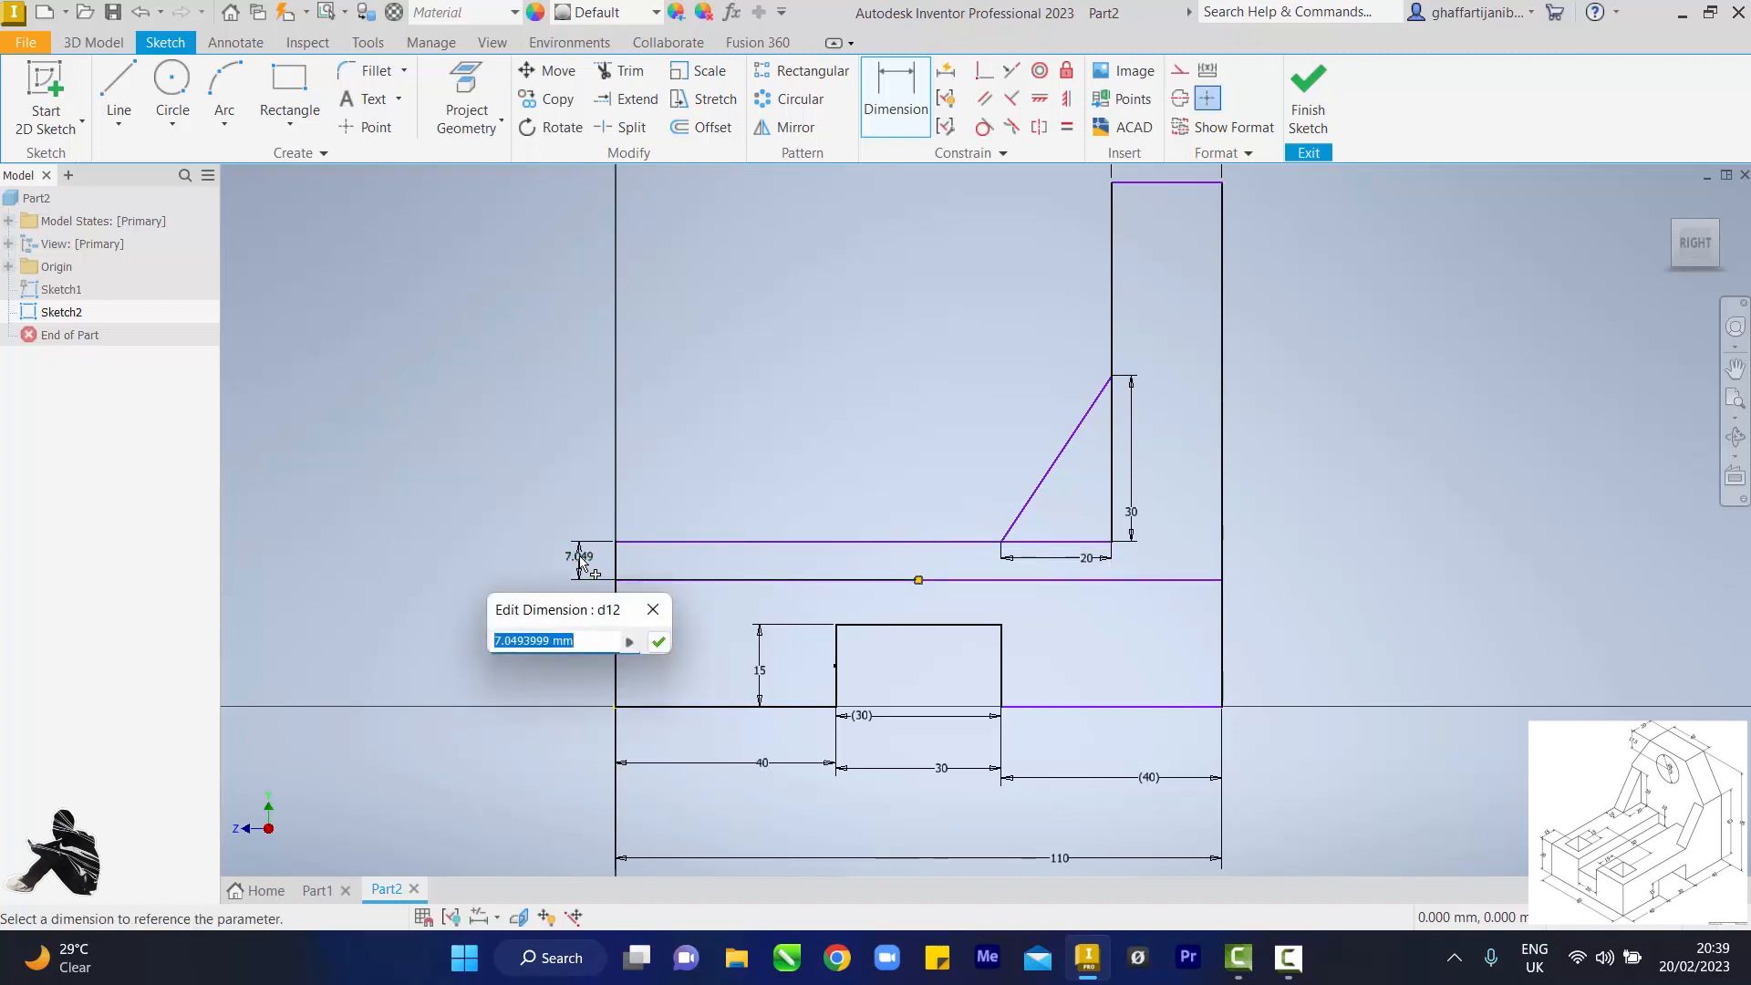
{"action": "type", "text": "q1"}
{"action": "key", "text": "Return"}
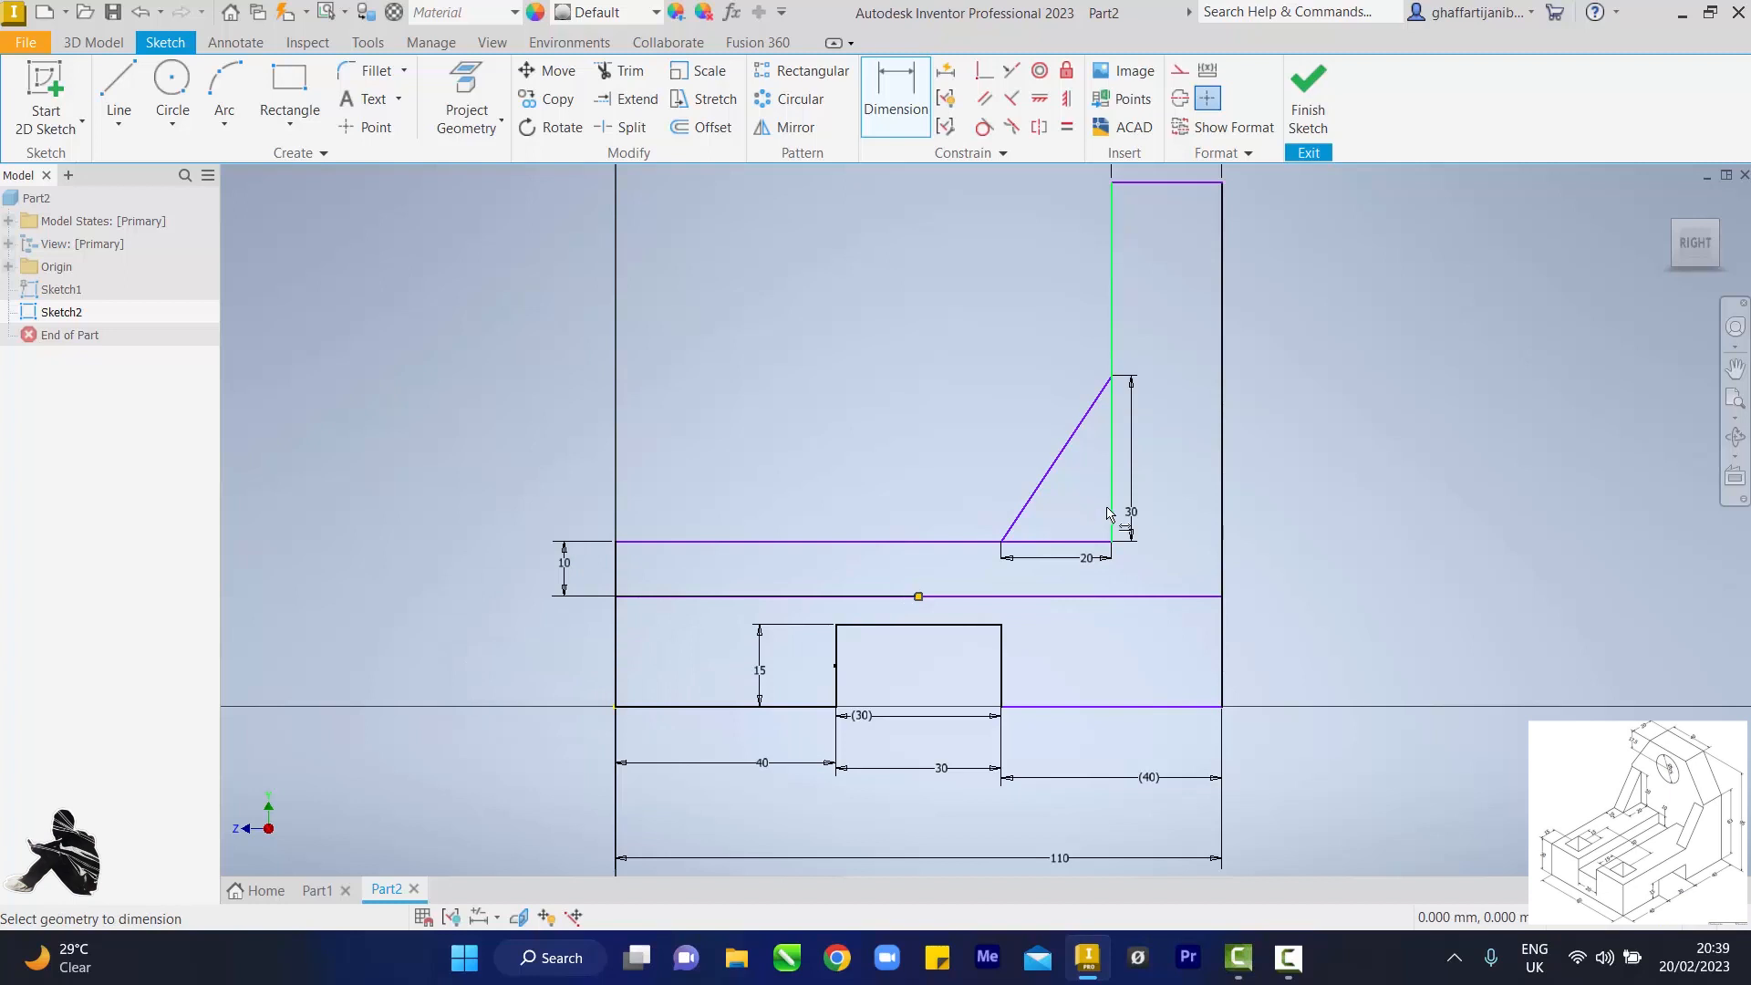
Step: Draw a vertical line from the profile's inner corner down to the horizontal line crossing the base
{"action": "left_click", "coordinate": [118, 91]}
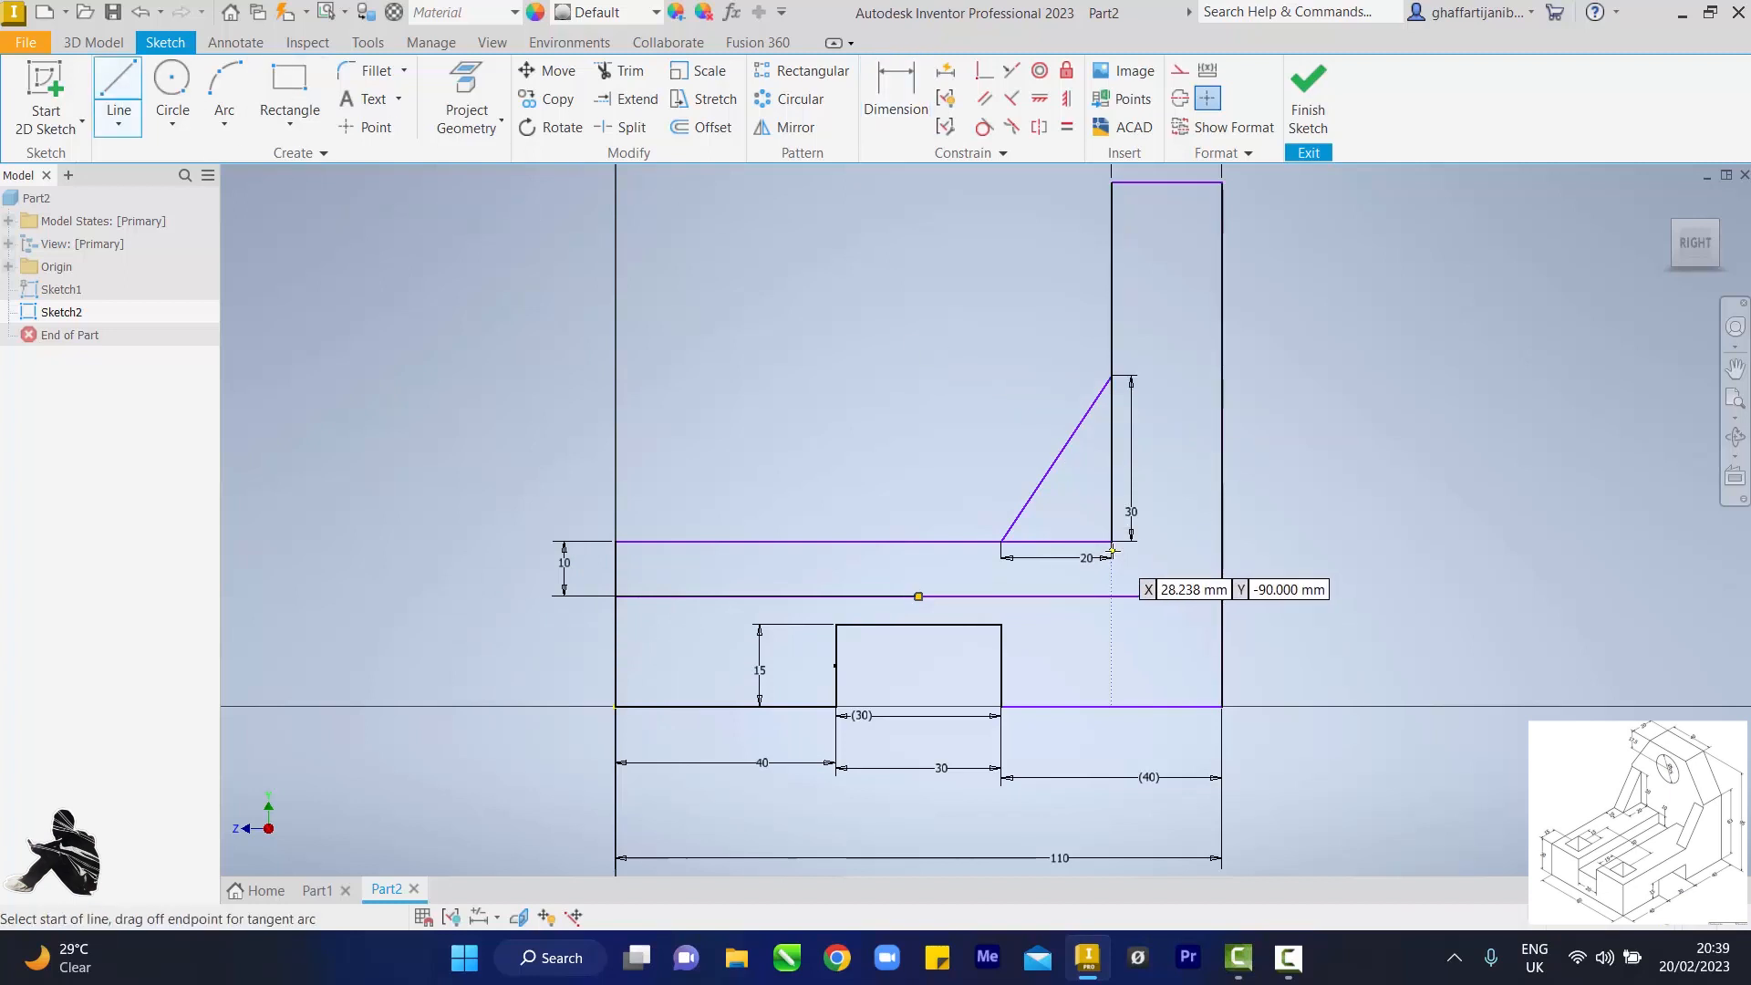
{"action": "scroll", "coordinate": [1111, 547], "scroll_direction": "up", "scroll_amount": 3}
{"action": "scroll", "coordinate": [1112, 548], "scroll_direction": "up", "scroll_amount": 5}
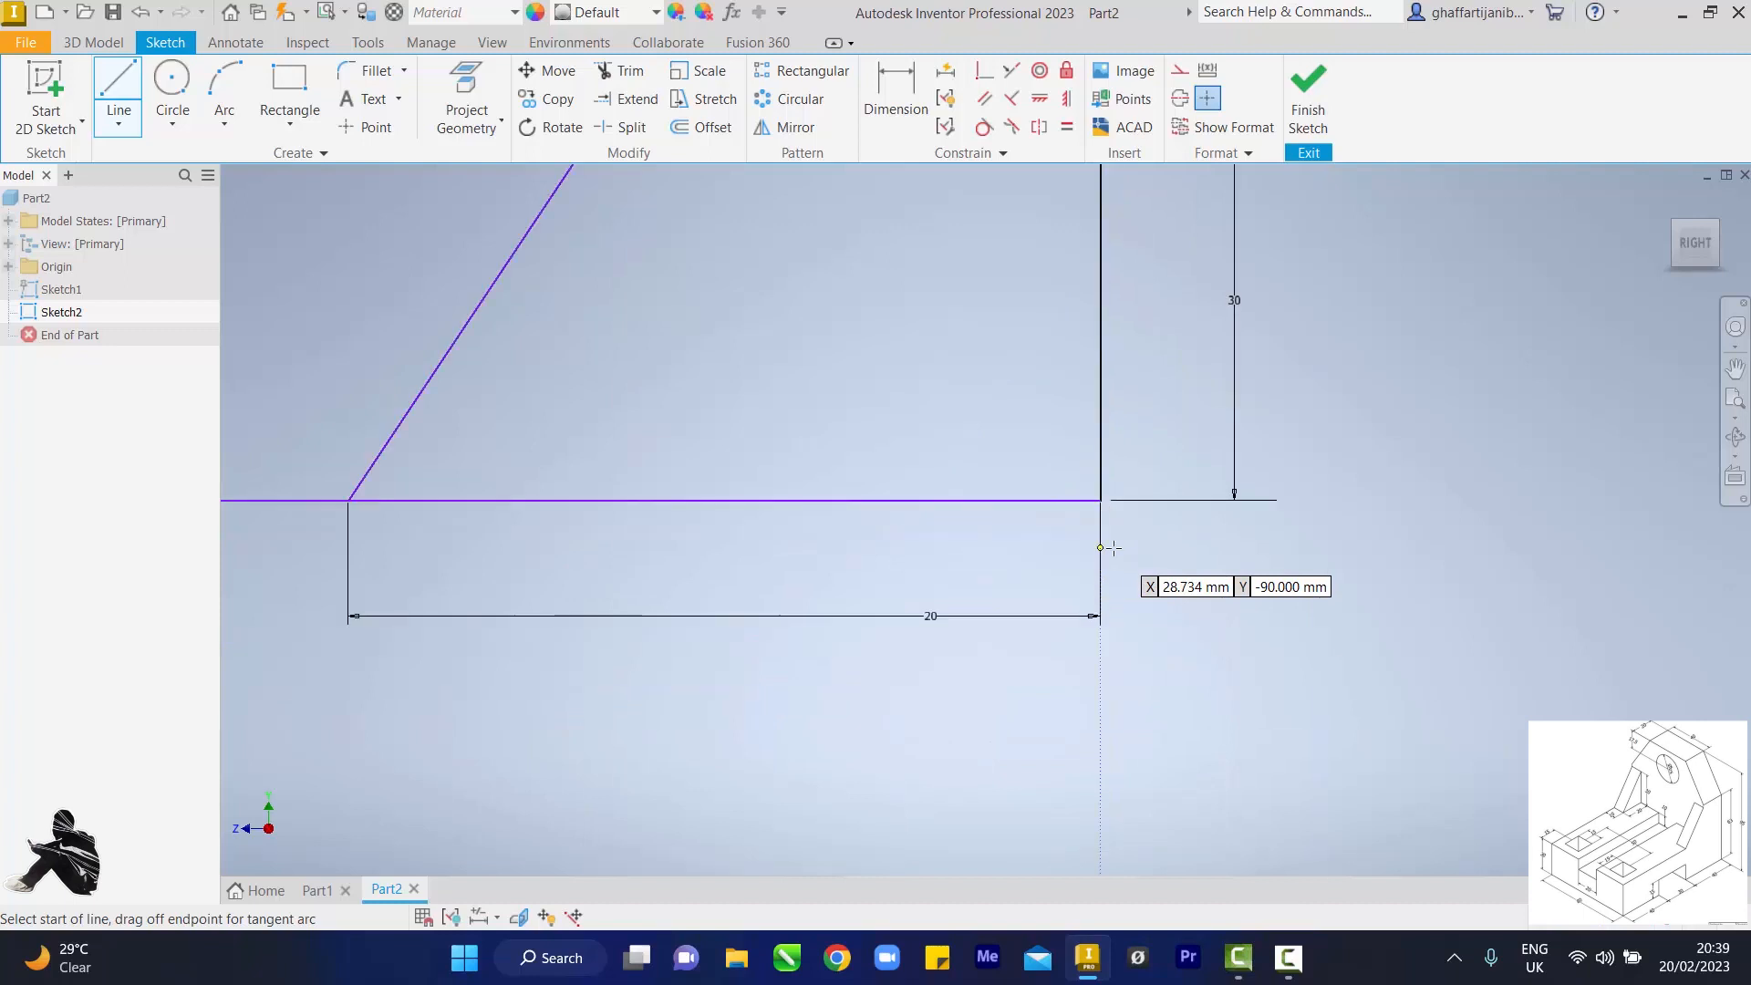
{"action": "scroll", "coordinate": [1115, 518], "scroll_direction": "down", "scroll_amount": 2}
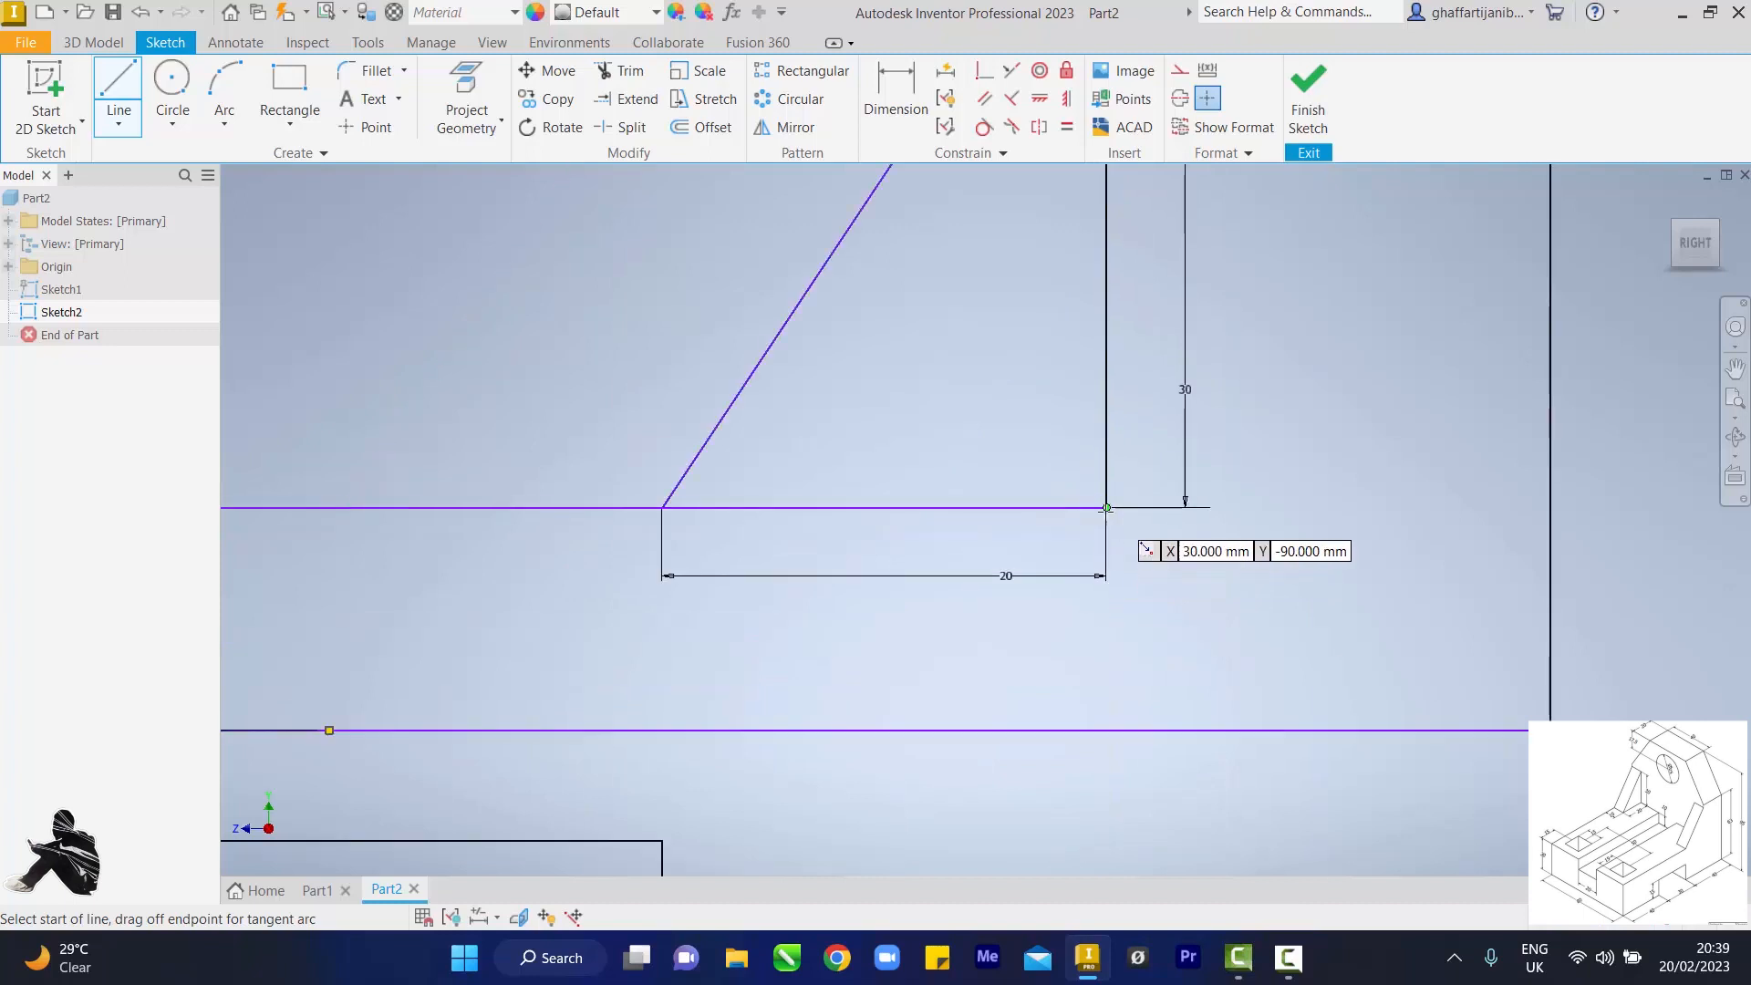
{"action": "left_click", "coordinate": [1106, 507]}
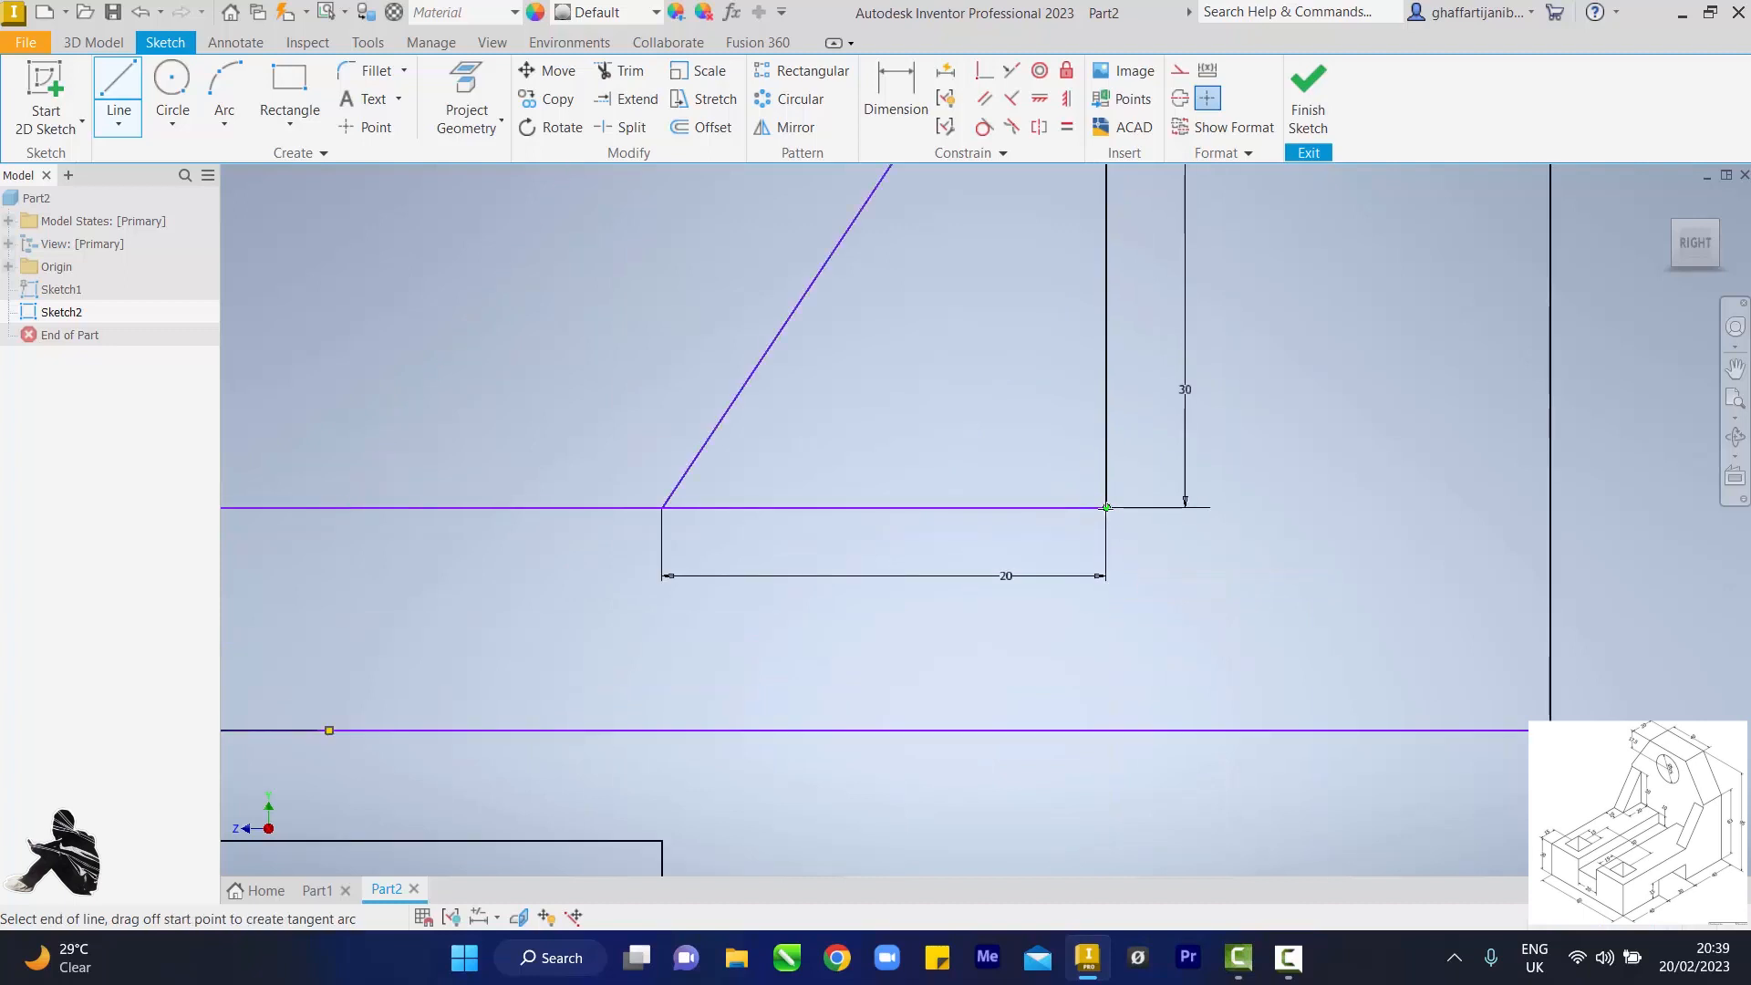
{"action": "double_click", "coordinate": [1108, 730]}
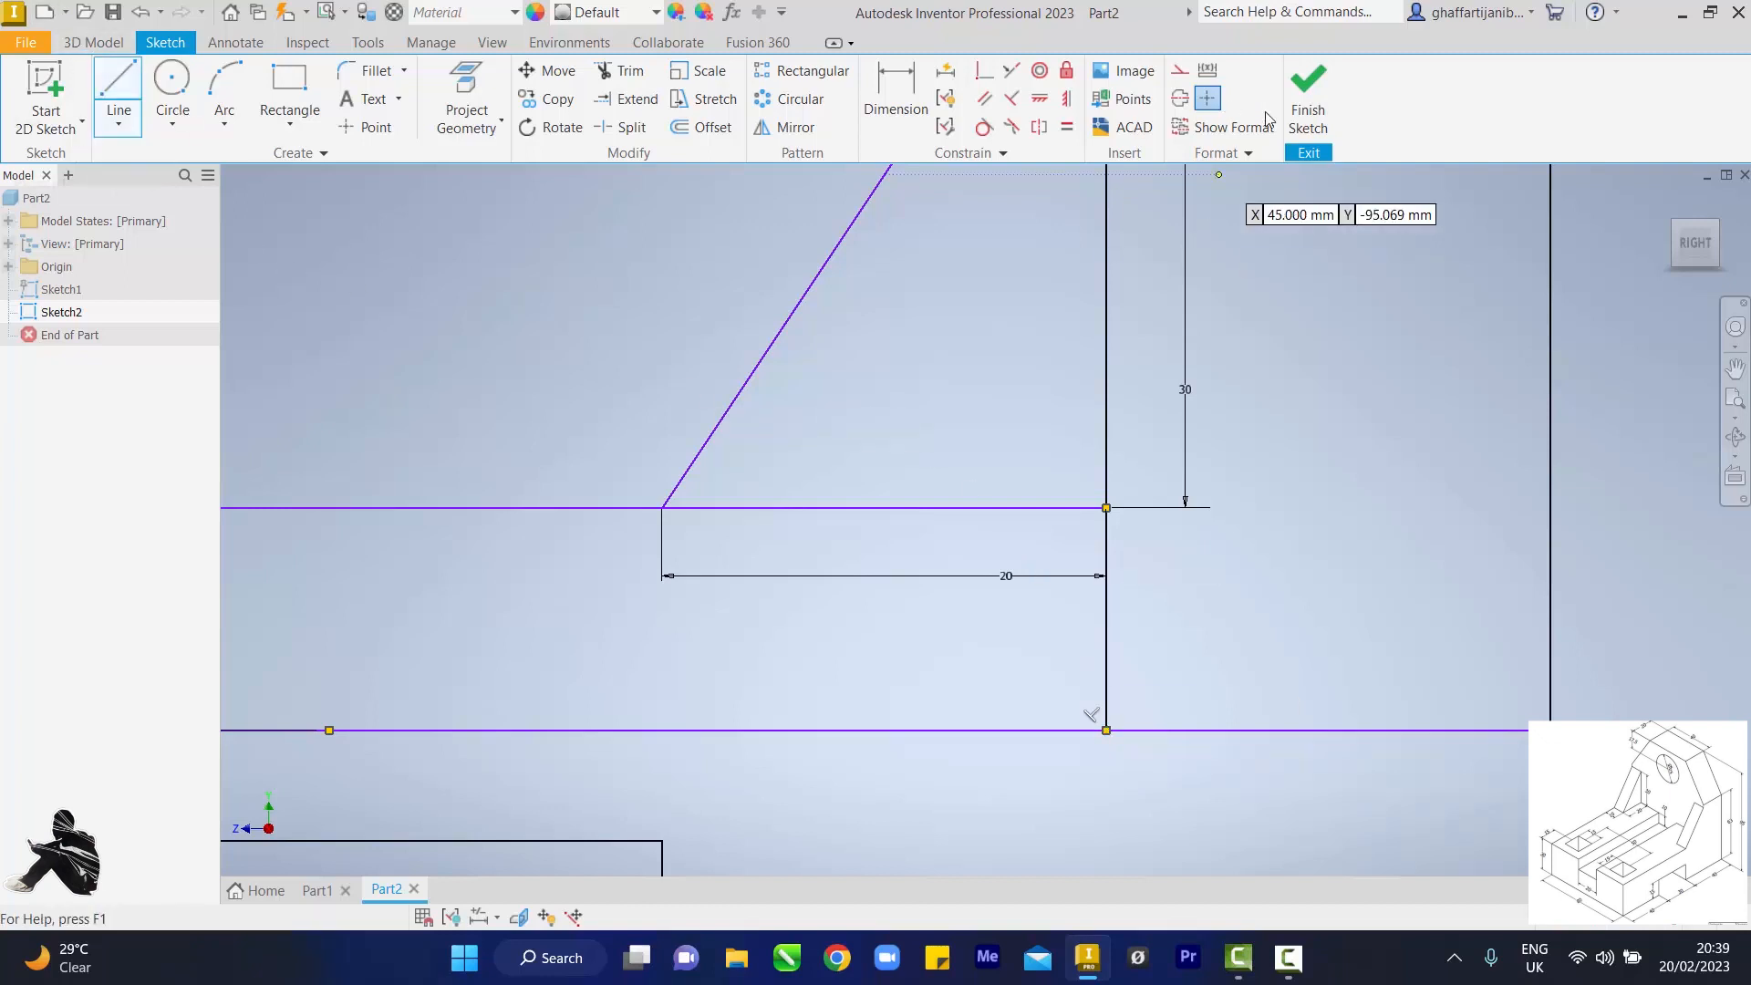
Step: Draw a horizontal line across the upright between its vertical edges, about 74 mm above the base's bottom edge
{"action": "scroll", "coordinate": [1169, 257], "scroll_direction": "up", "scroll_amount": 4}
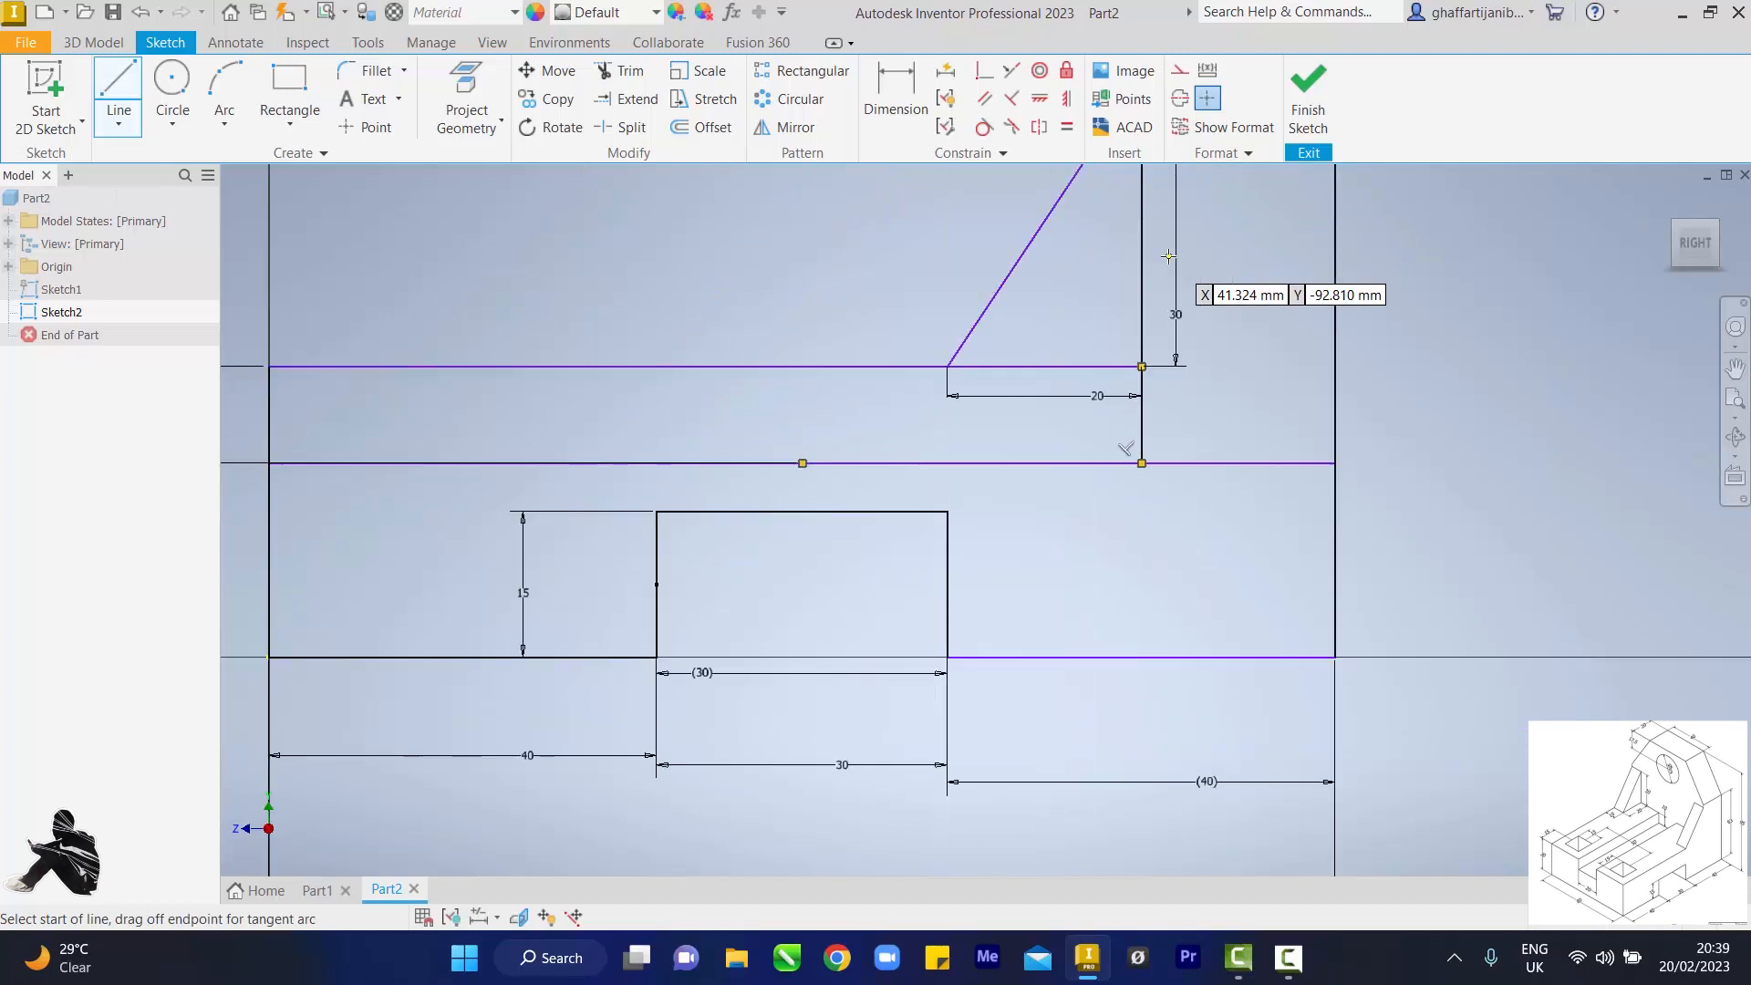
{"action": "scroll", "coordinate": [1169, 257], "scroll_direction": "up", "scroll_amount": 4}
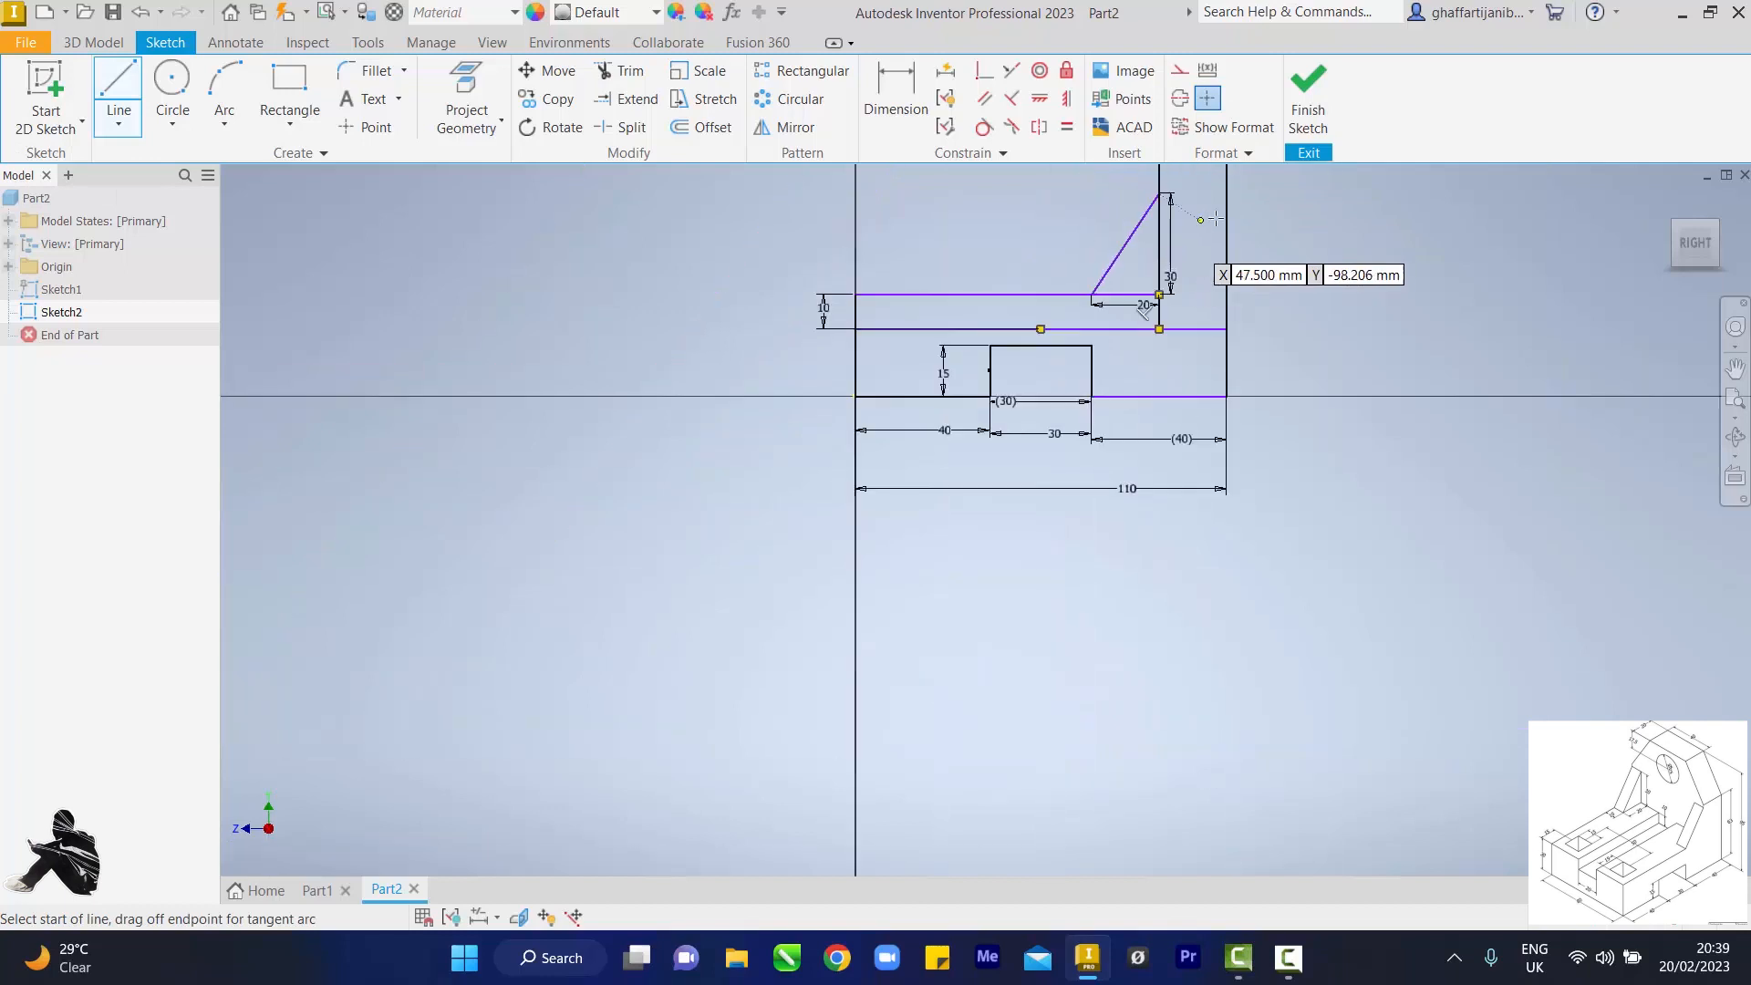
{"action": "left_click", "coordinate": [1737, 409]}
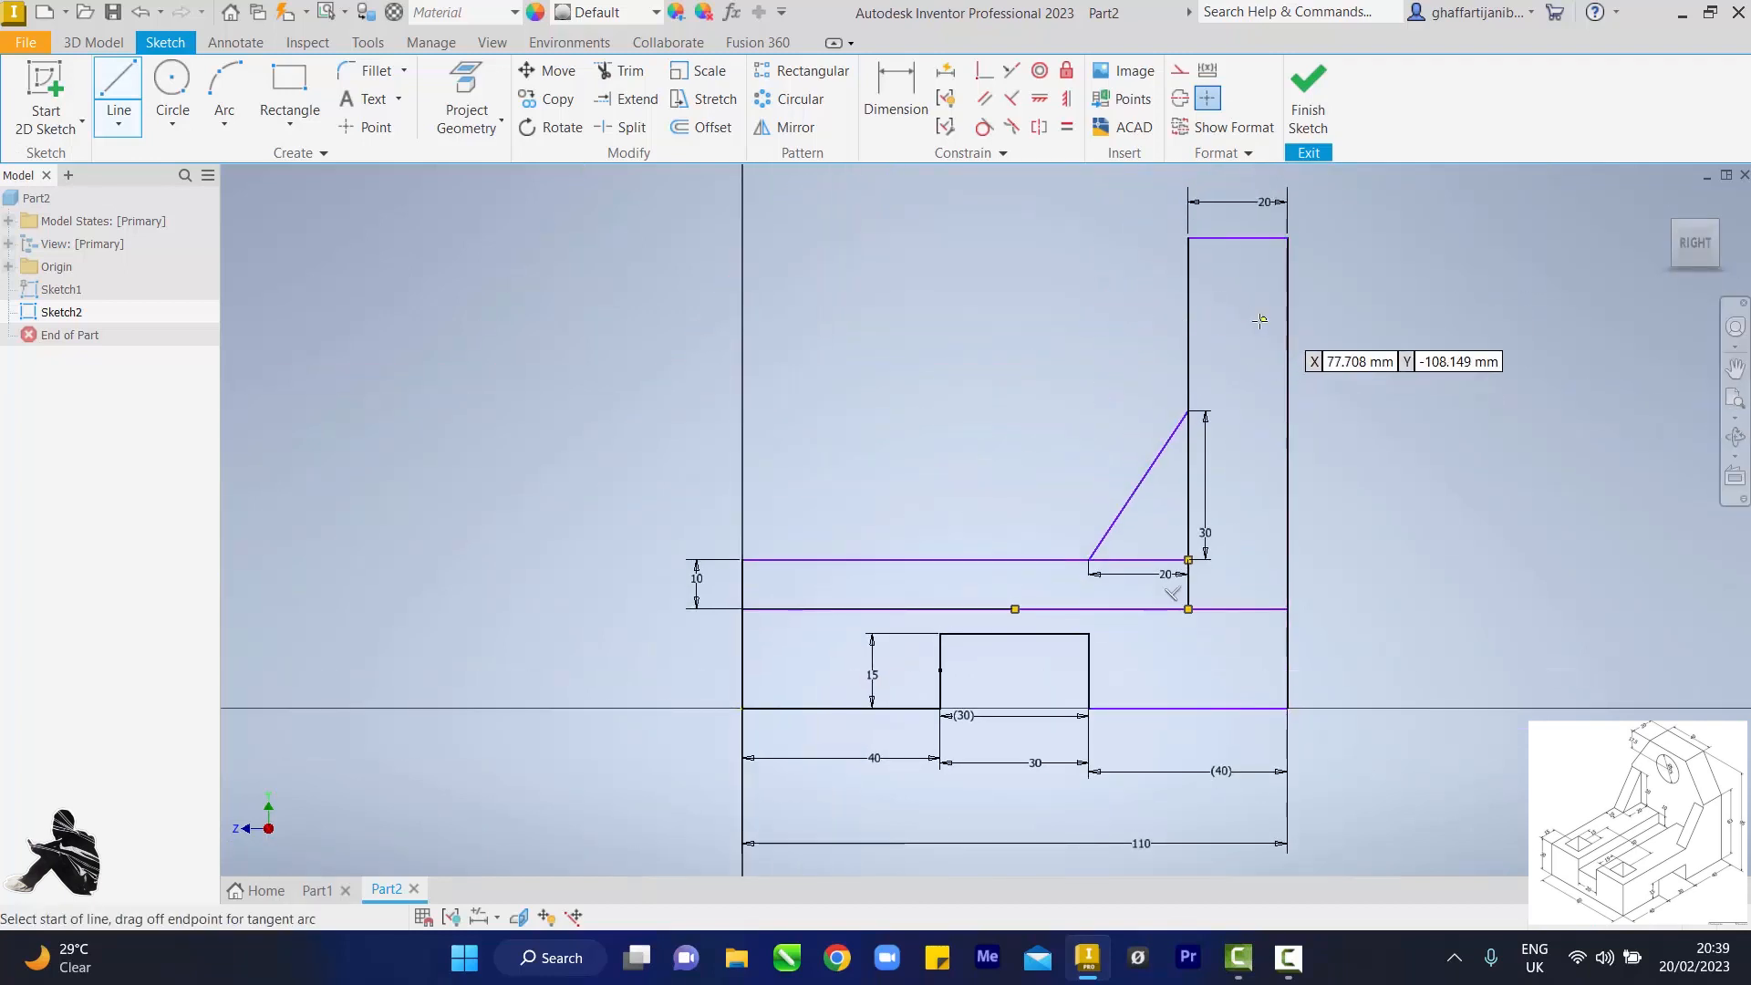
{"action": "left_click", "coordinate": [1188, 340]}
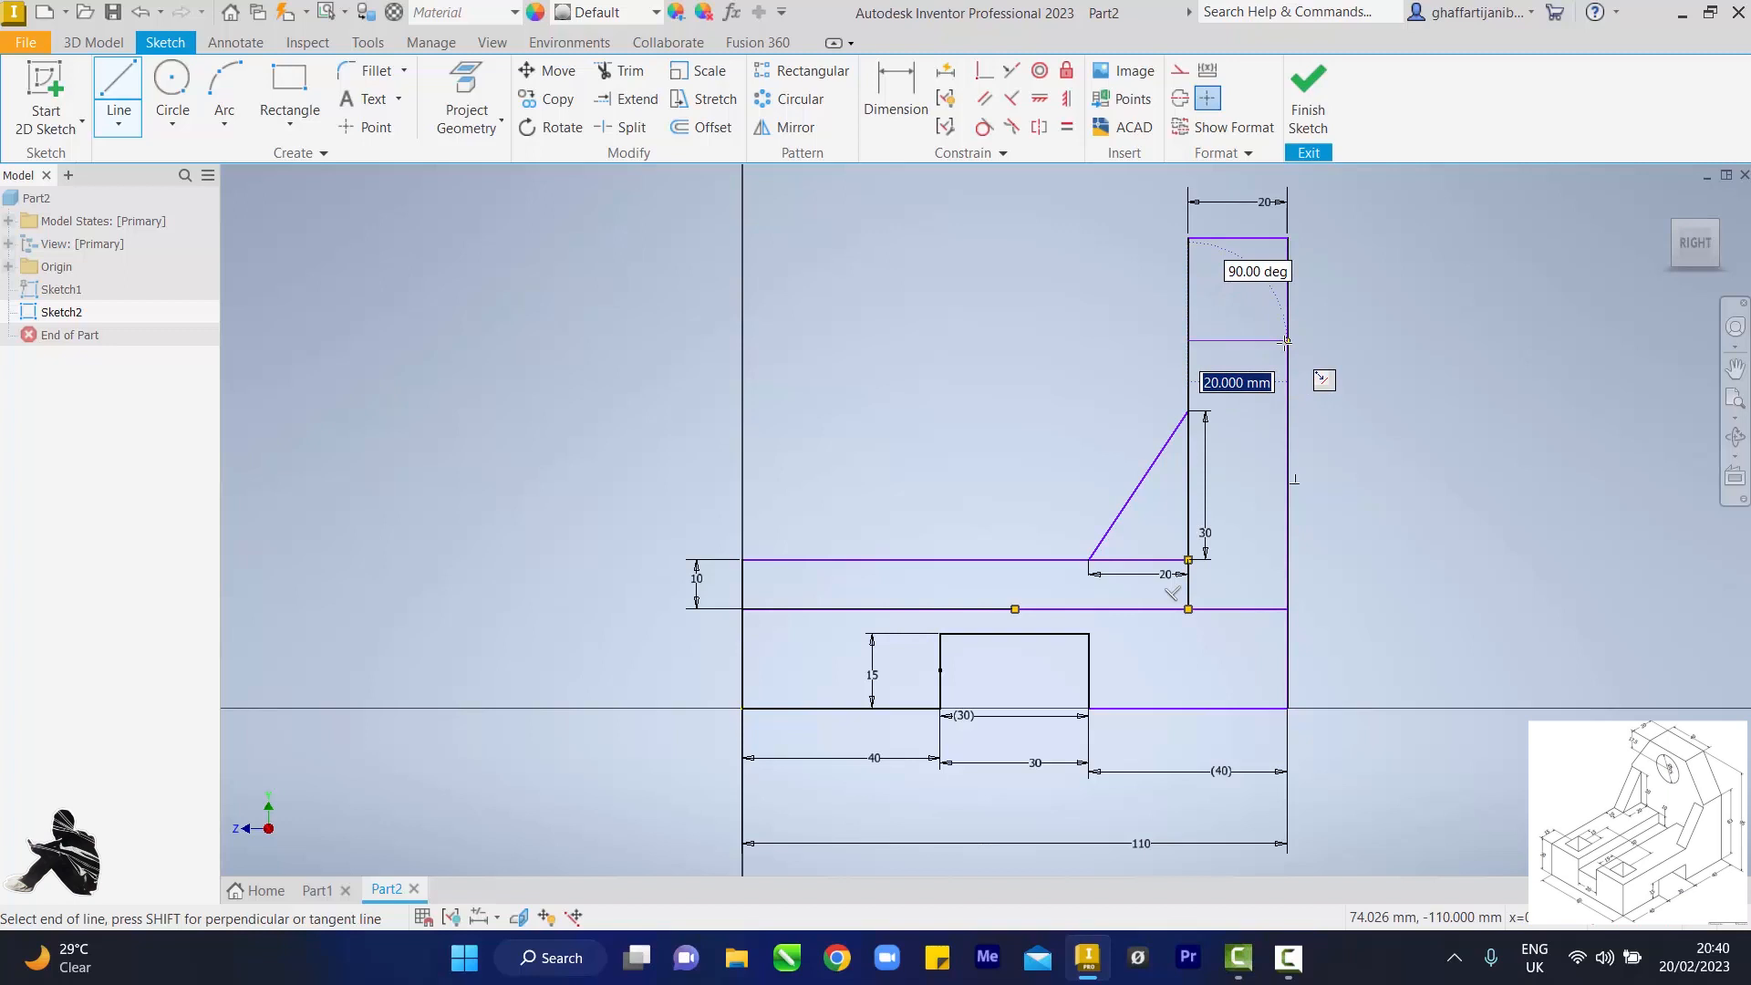
{"action": "left_click", "coordinate": [1287, 341]}
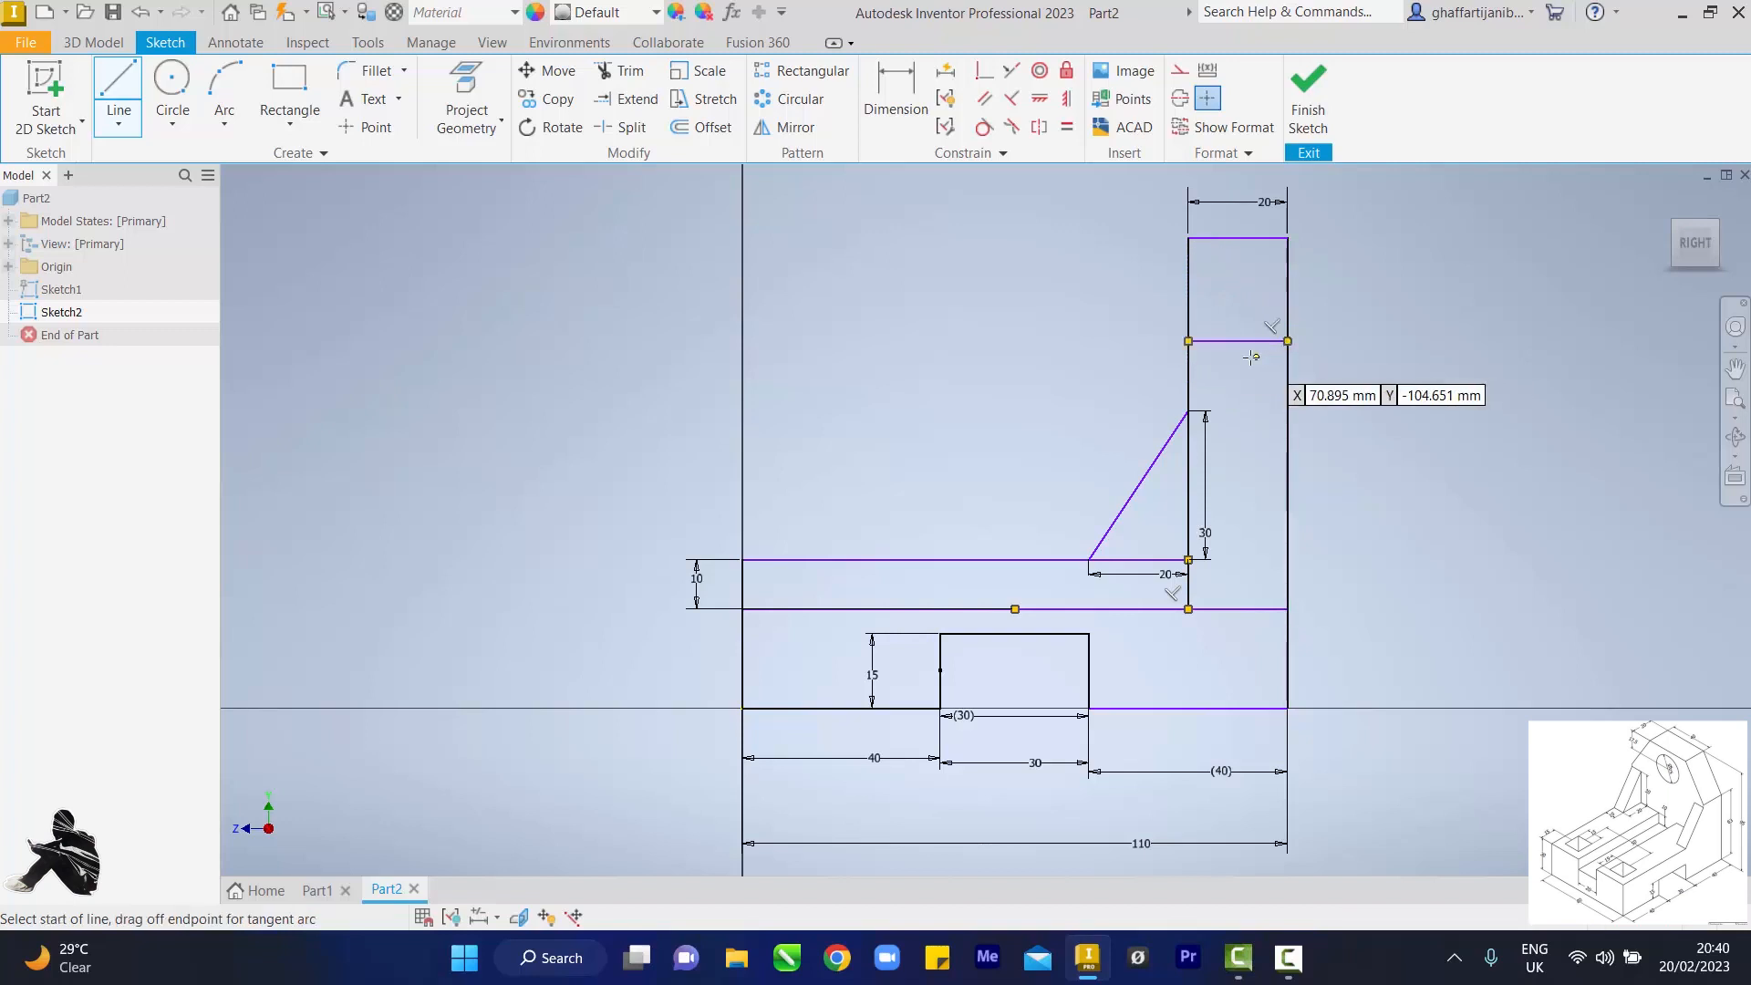
Step: Dimension the height of the upright's horizontal dividing line above the base's bottom edge as 63 mm
{"action": "left_click", "coordinate": [911, 107]}
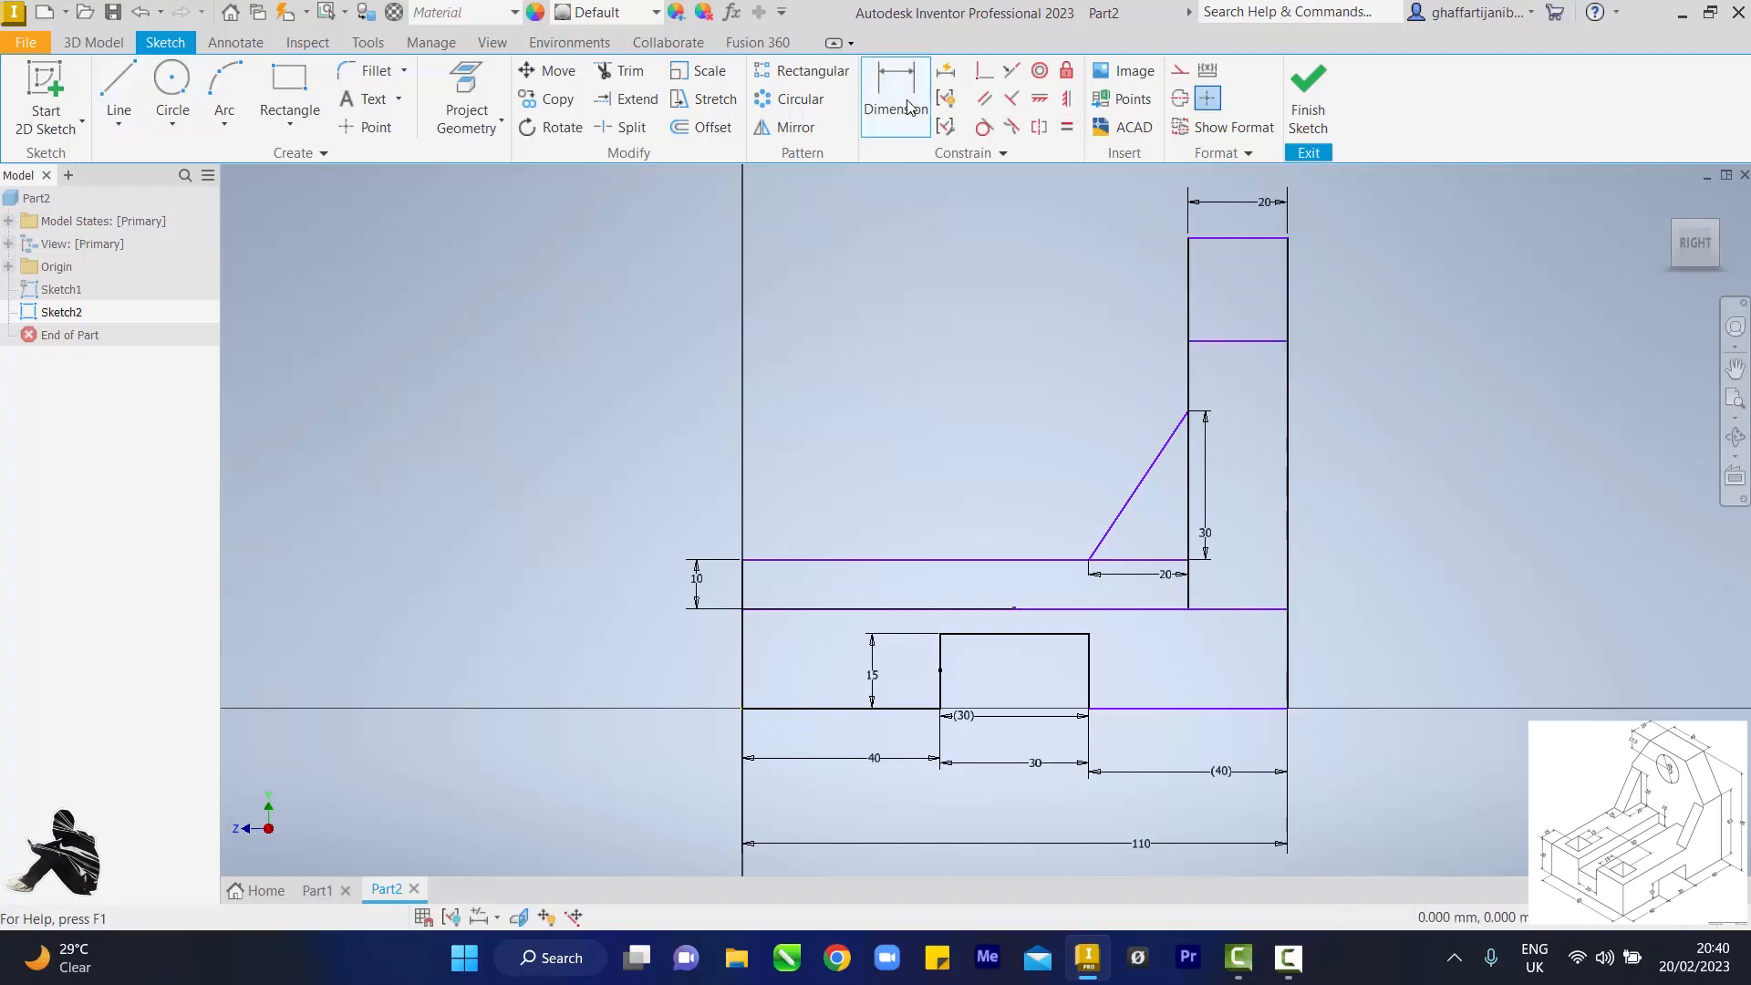
{"action": "left_click", "coordinate": [908, 107]}
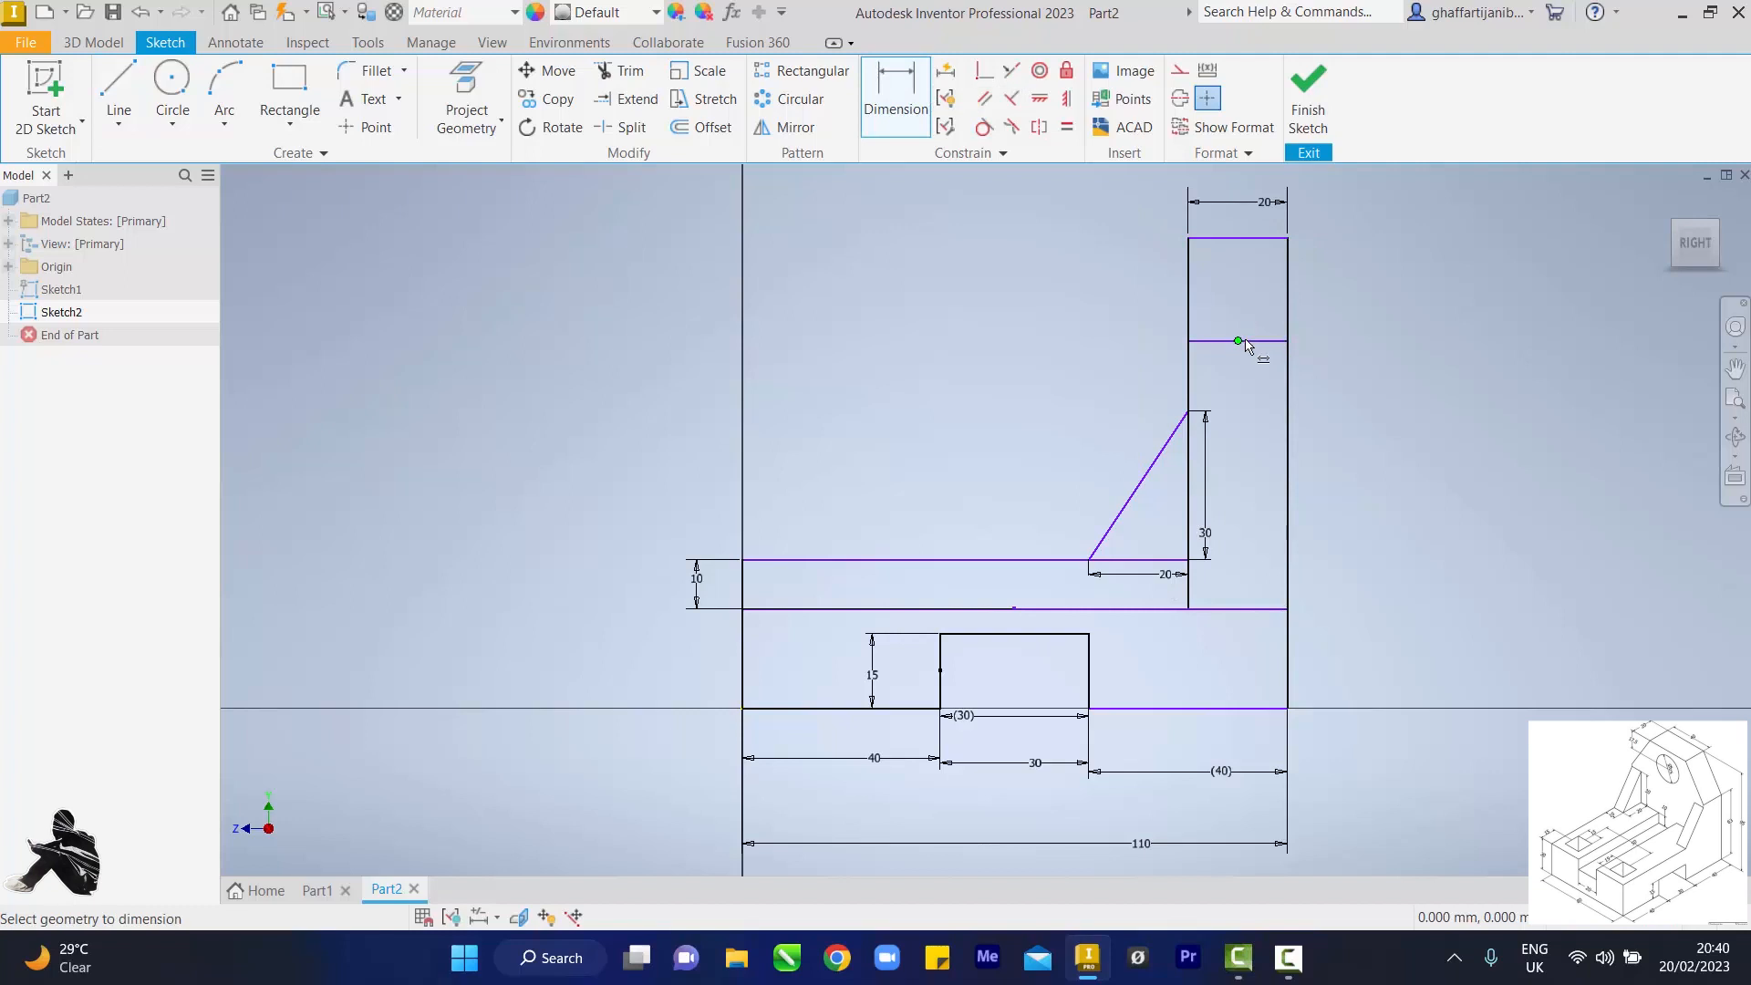
{"action": "left_click", "coordinate": [1267, 342]}
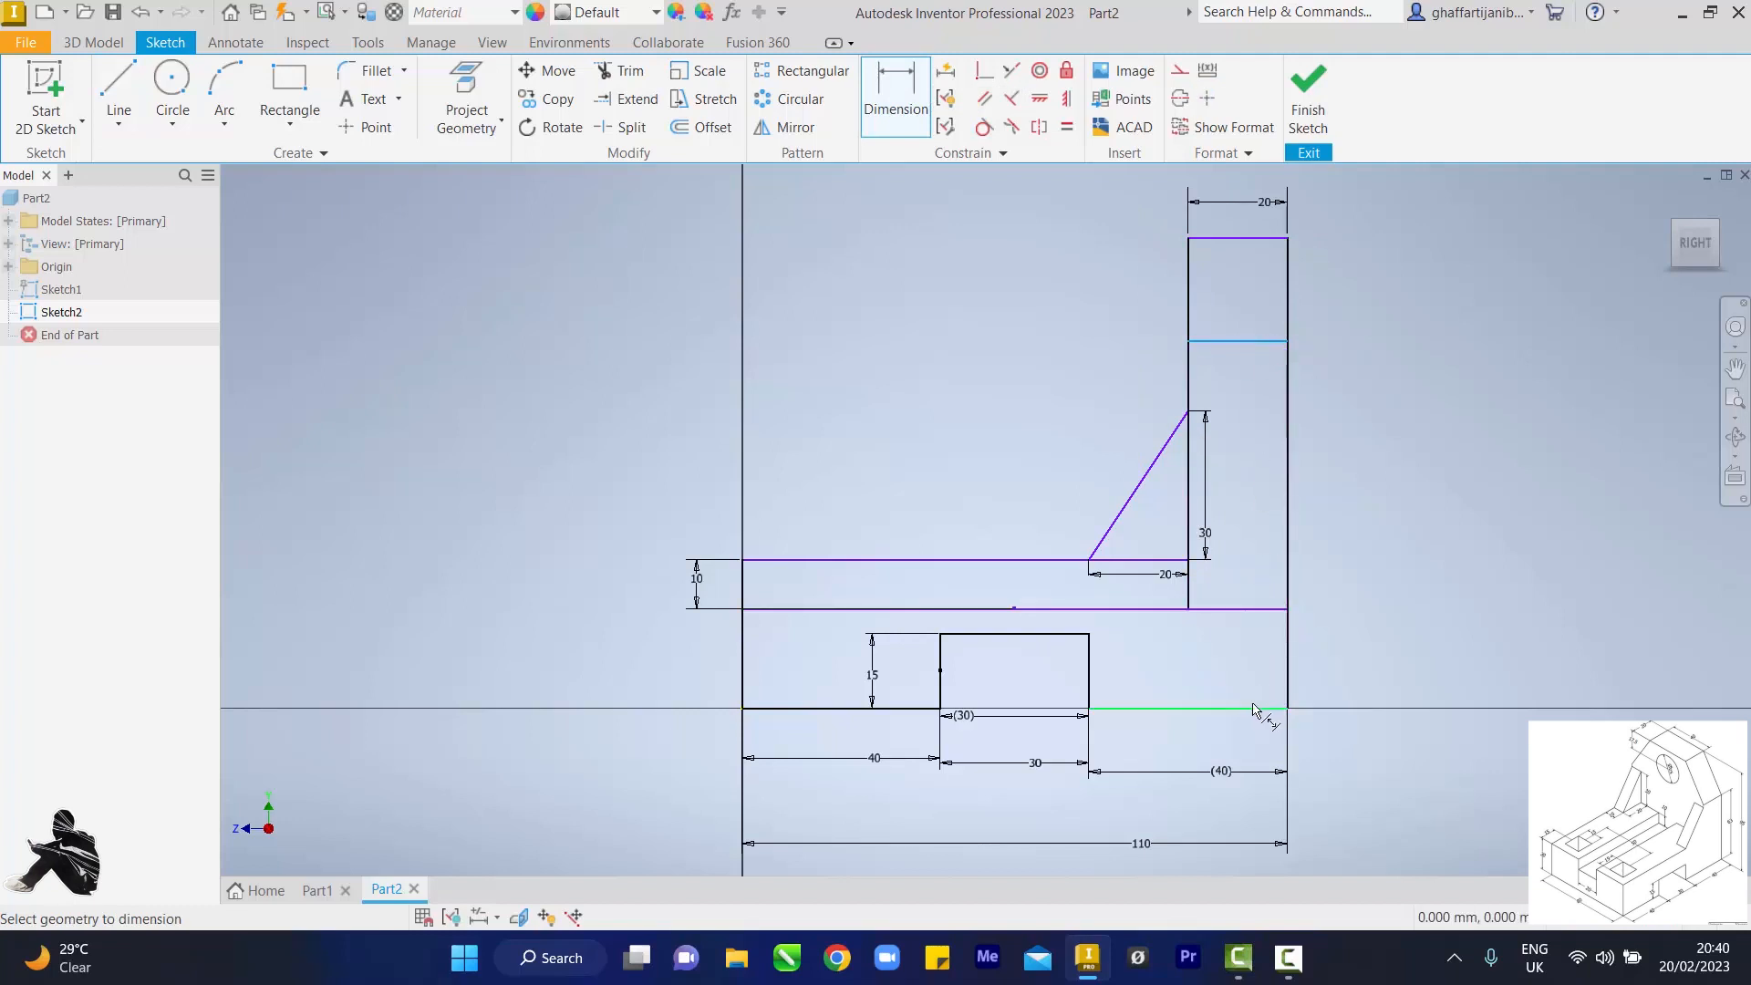
{"action": "left_click", "coordinate": [1253, 708]}
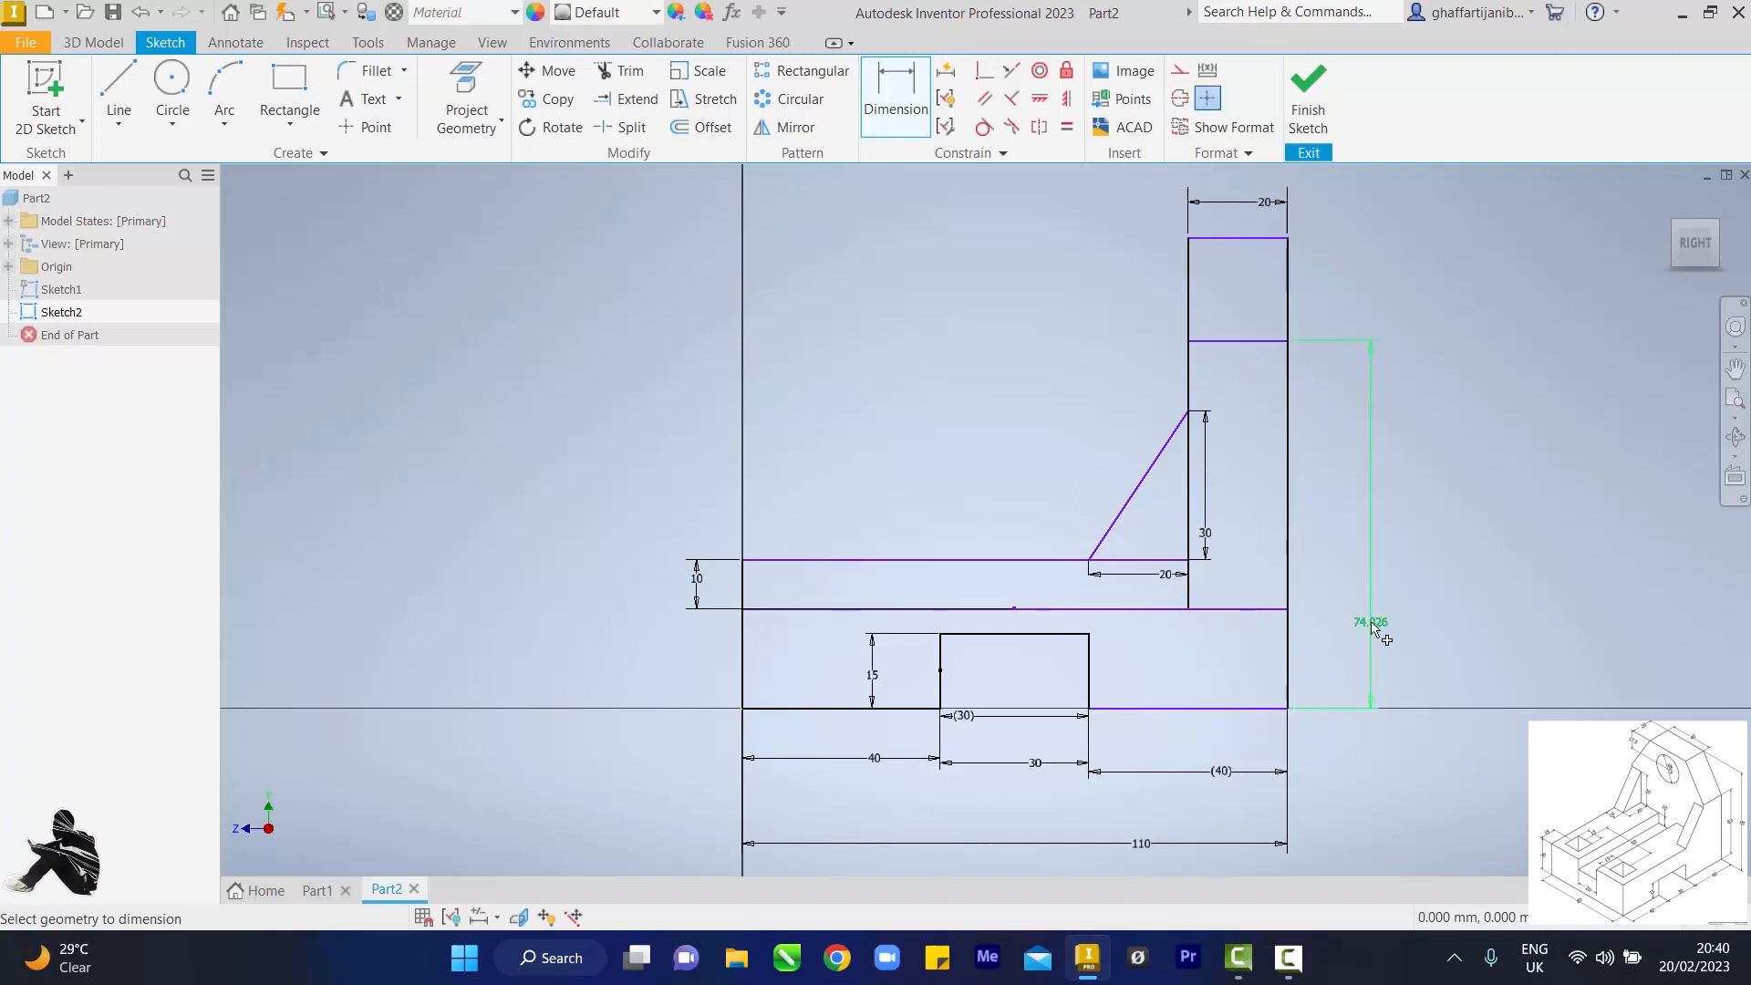
{"action": "left_click", "coordinate": [1372, 624]}
{"action": "type", "text": "63"}
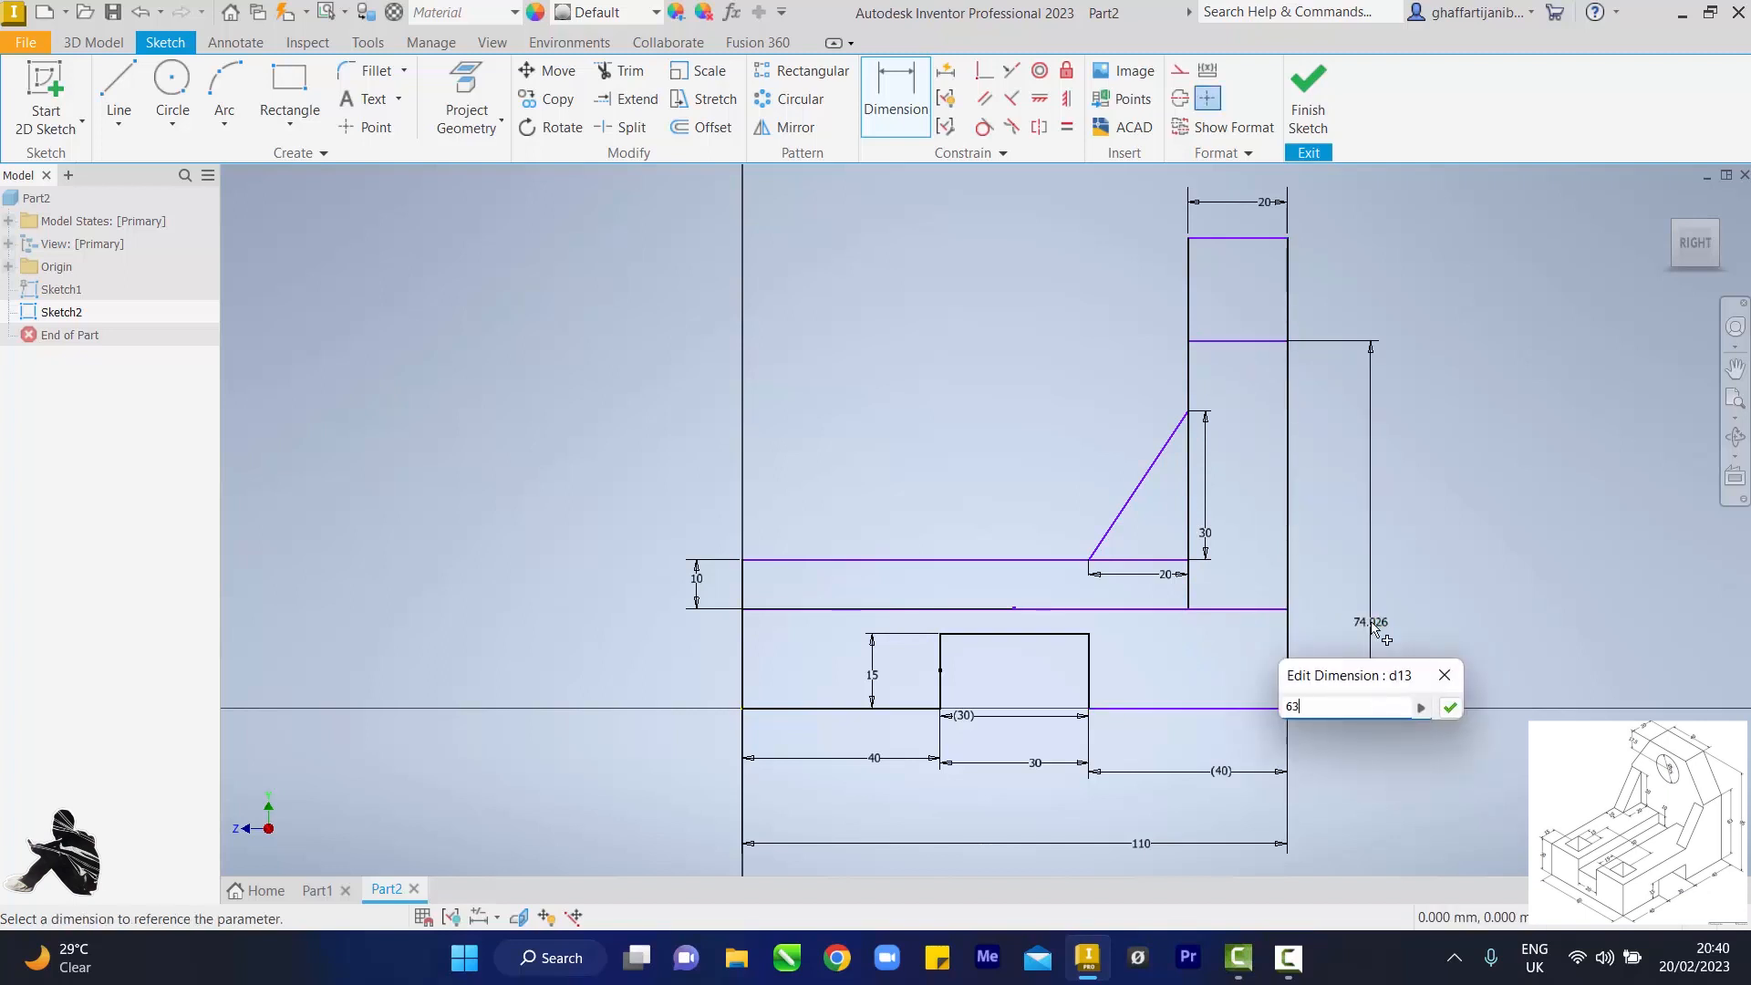
{"action": "key", "text": "Return"}
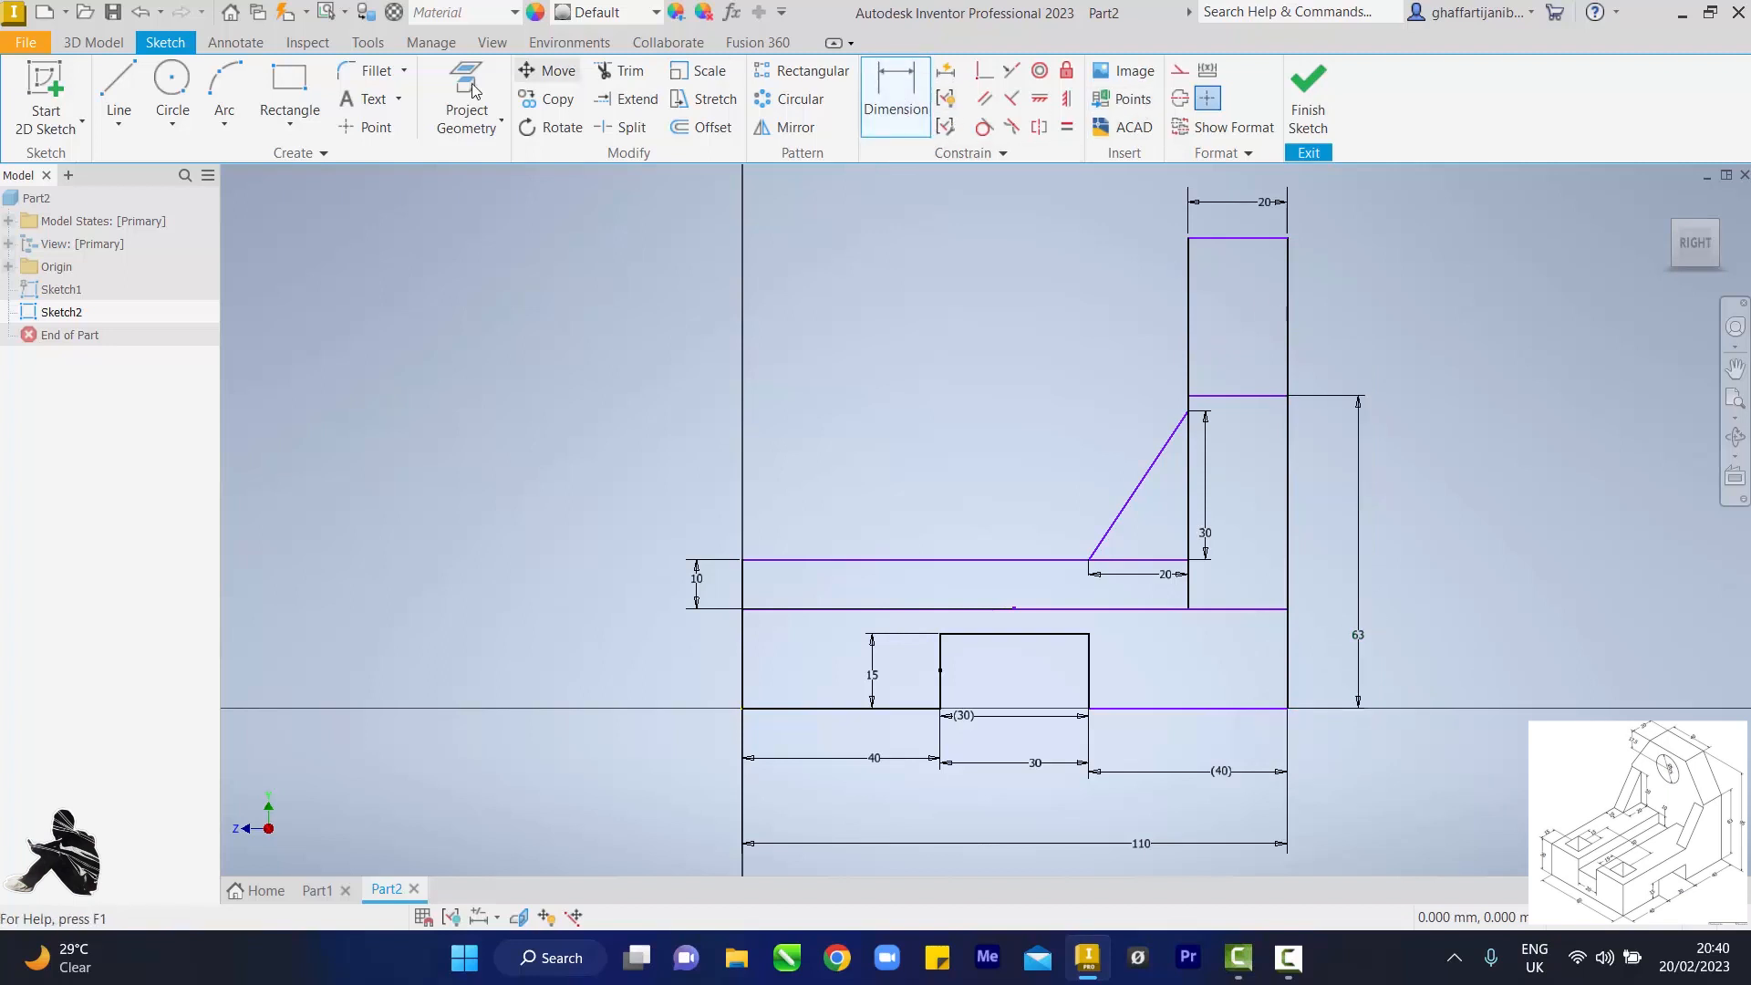
Step: Draw a horizontal line across the upright between its vertical edges, about 11 mm below its top edge
{"action": "left_click", "coordinate": [118, 95]}
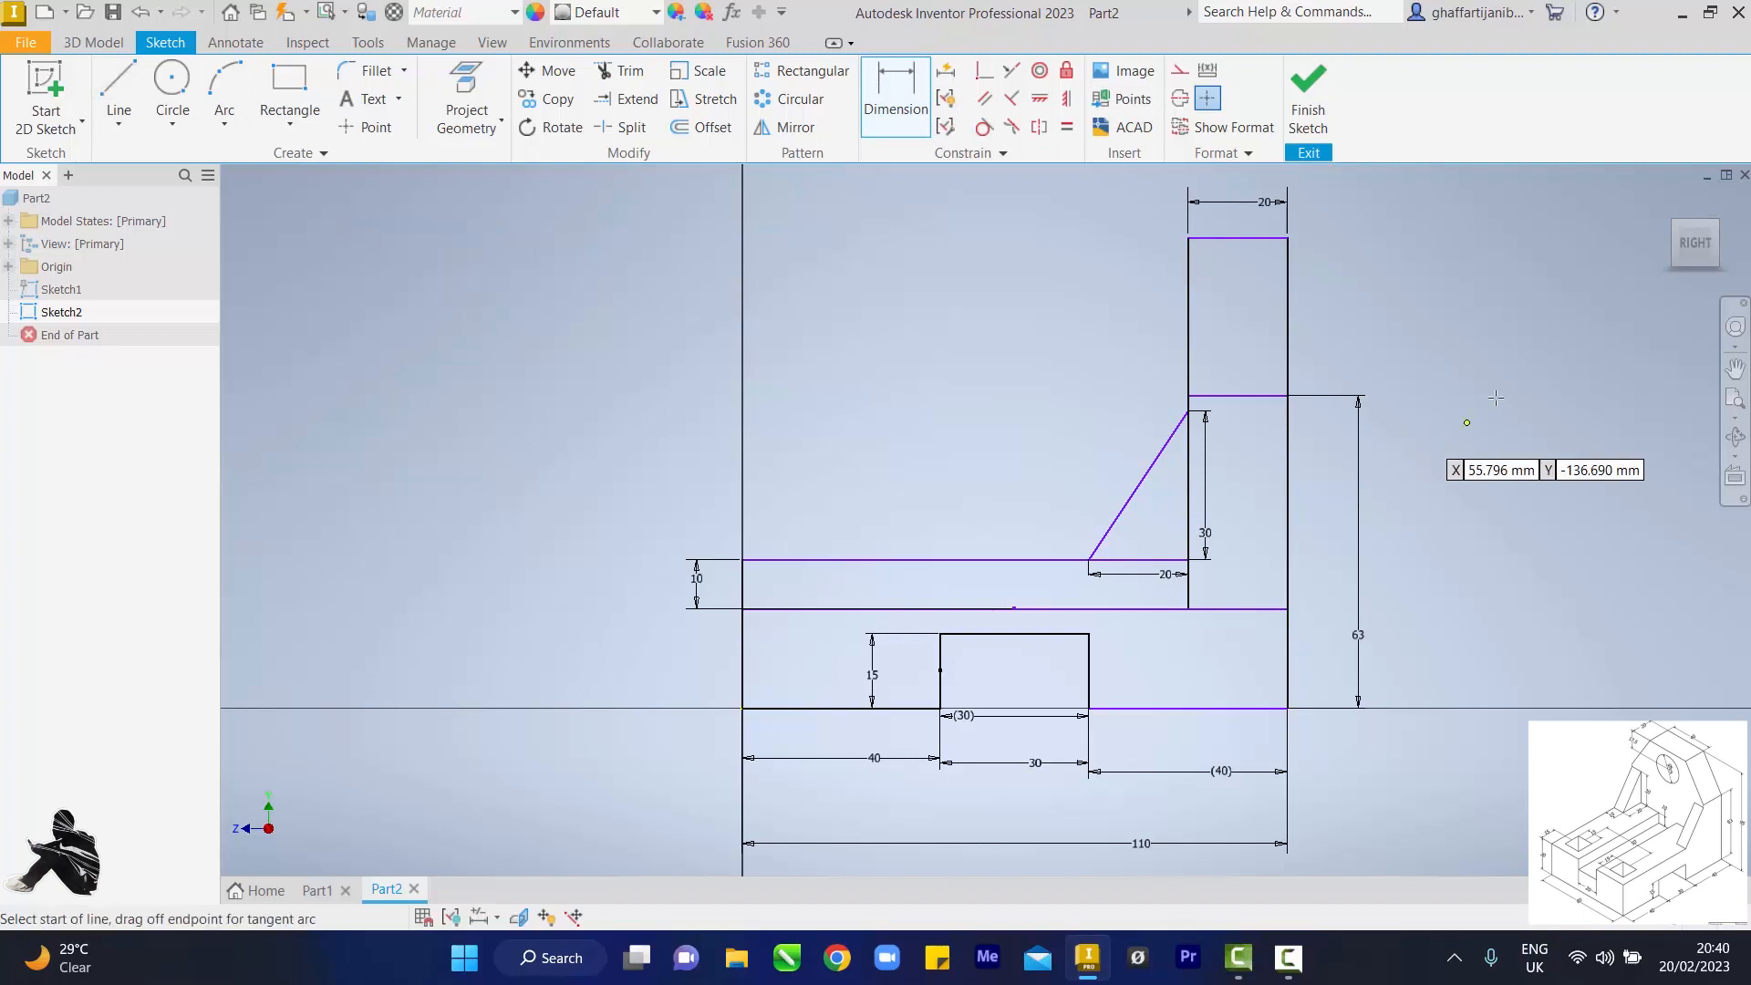
{"action": "left_click", "coordinate": [1190, 293]}
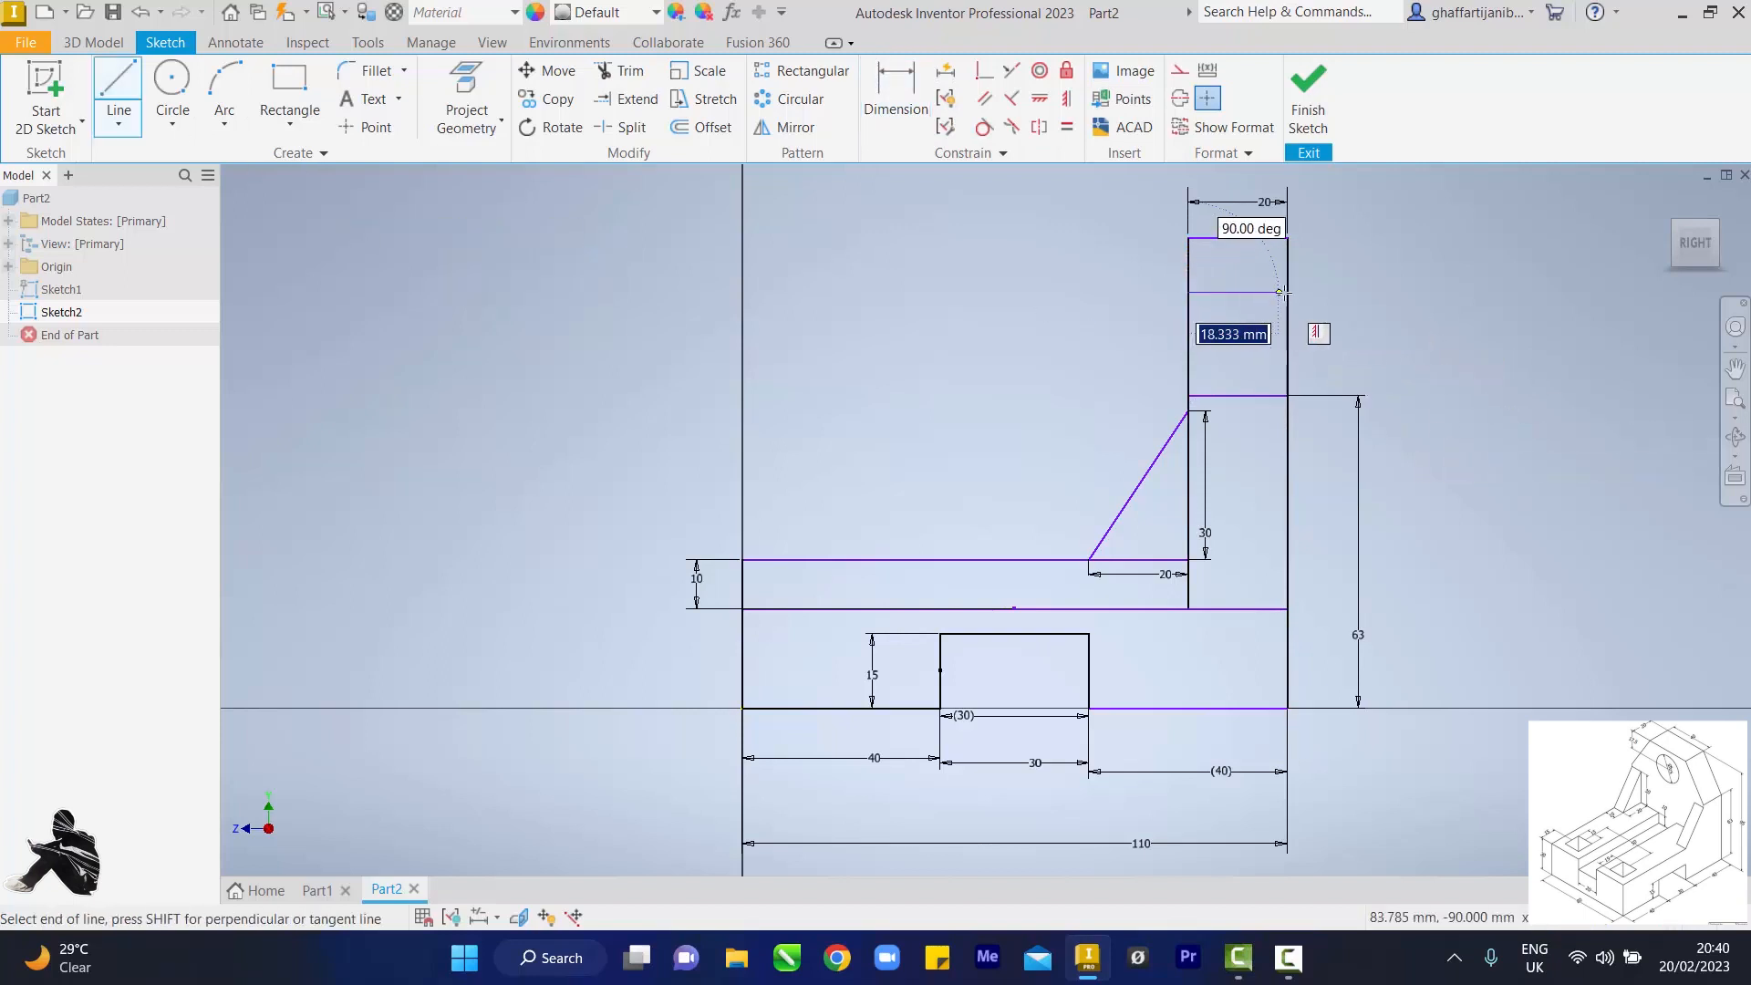
{"action": "double_click", "coordinate": [1318, 291]}
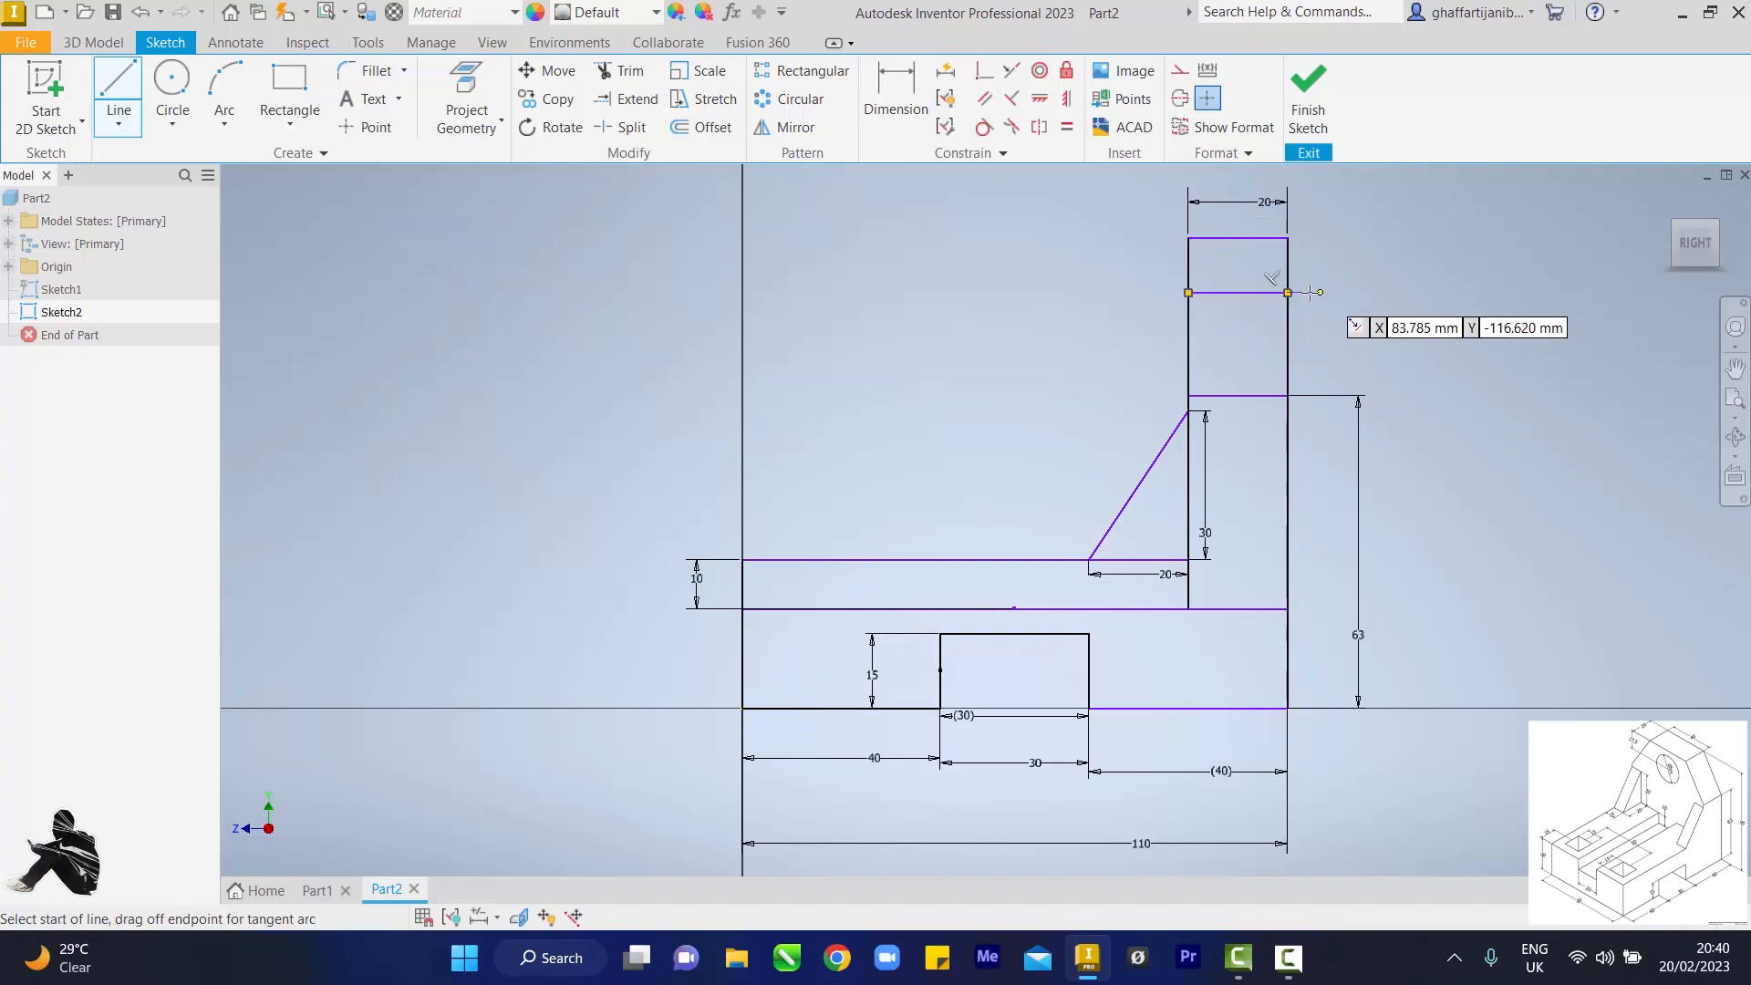
Step: Dimension the vertical distance between the upright's top edge and the new horizontal line as 17.5 mm
{"action": "left_click", "coordinate": [885, 87]}
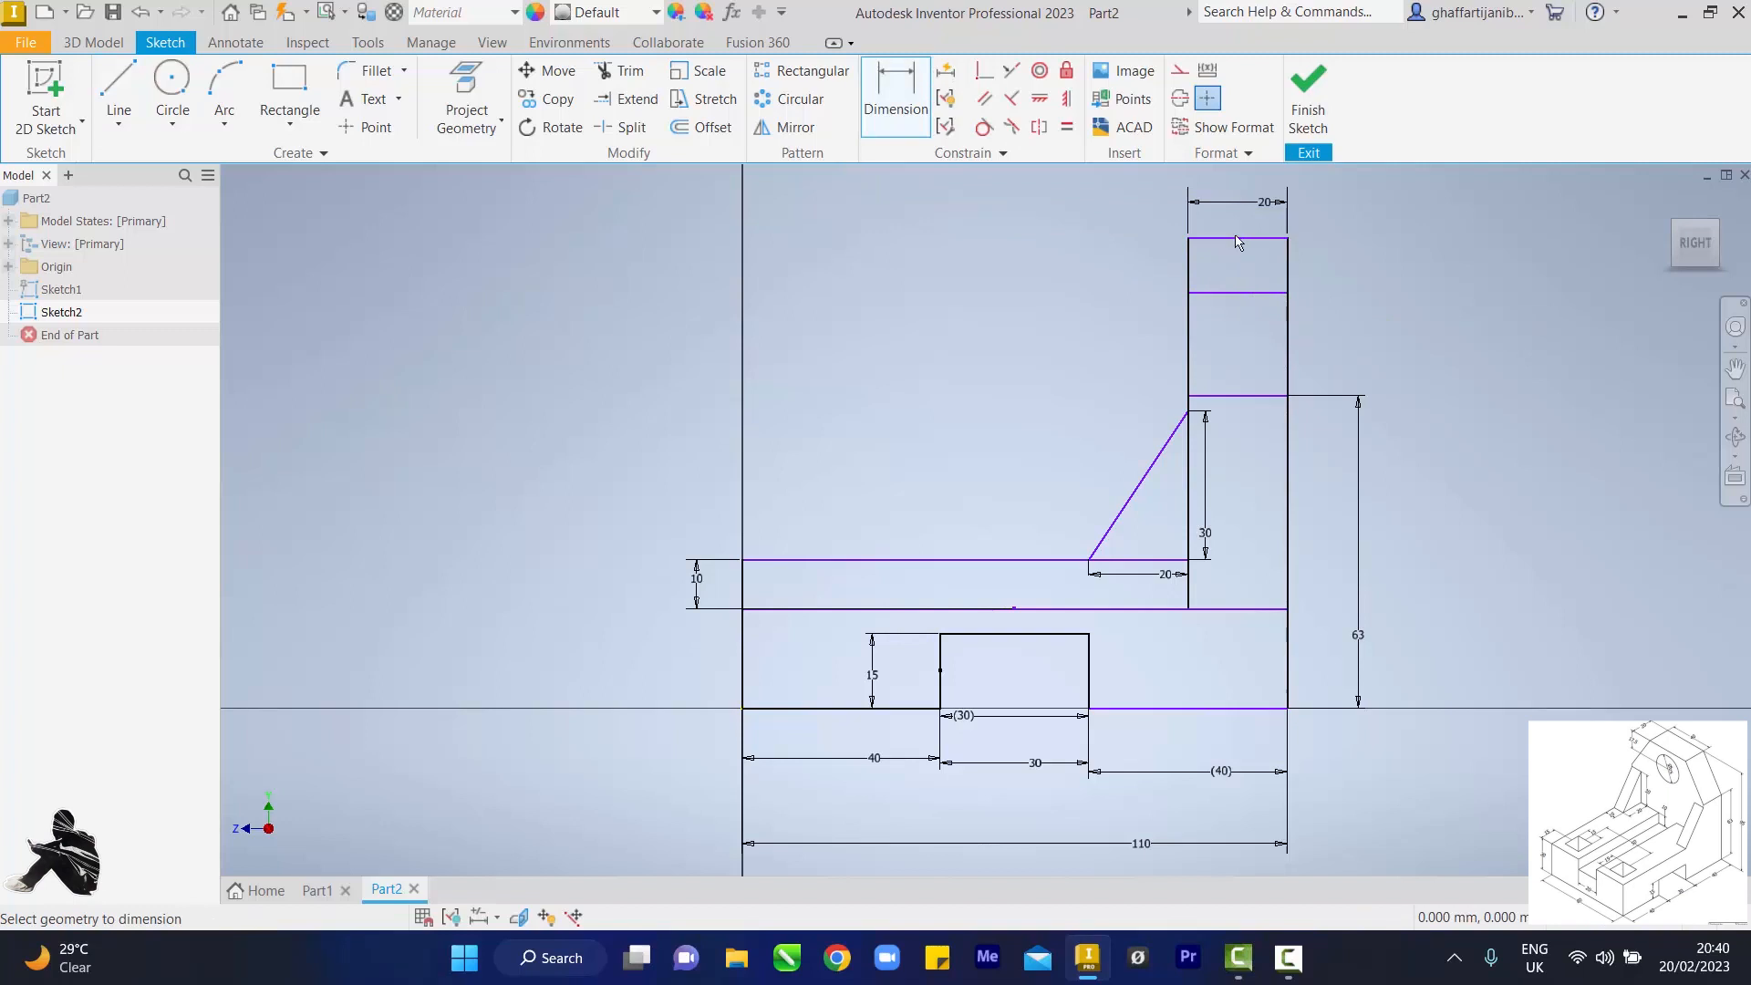
{"action": "left_click", "coordinate": [1240, 294]}
{"action": "left_click", "coordinate": [1331, 267]}
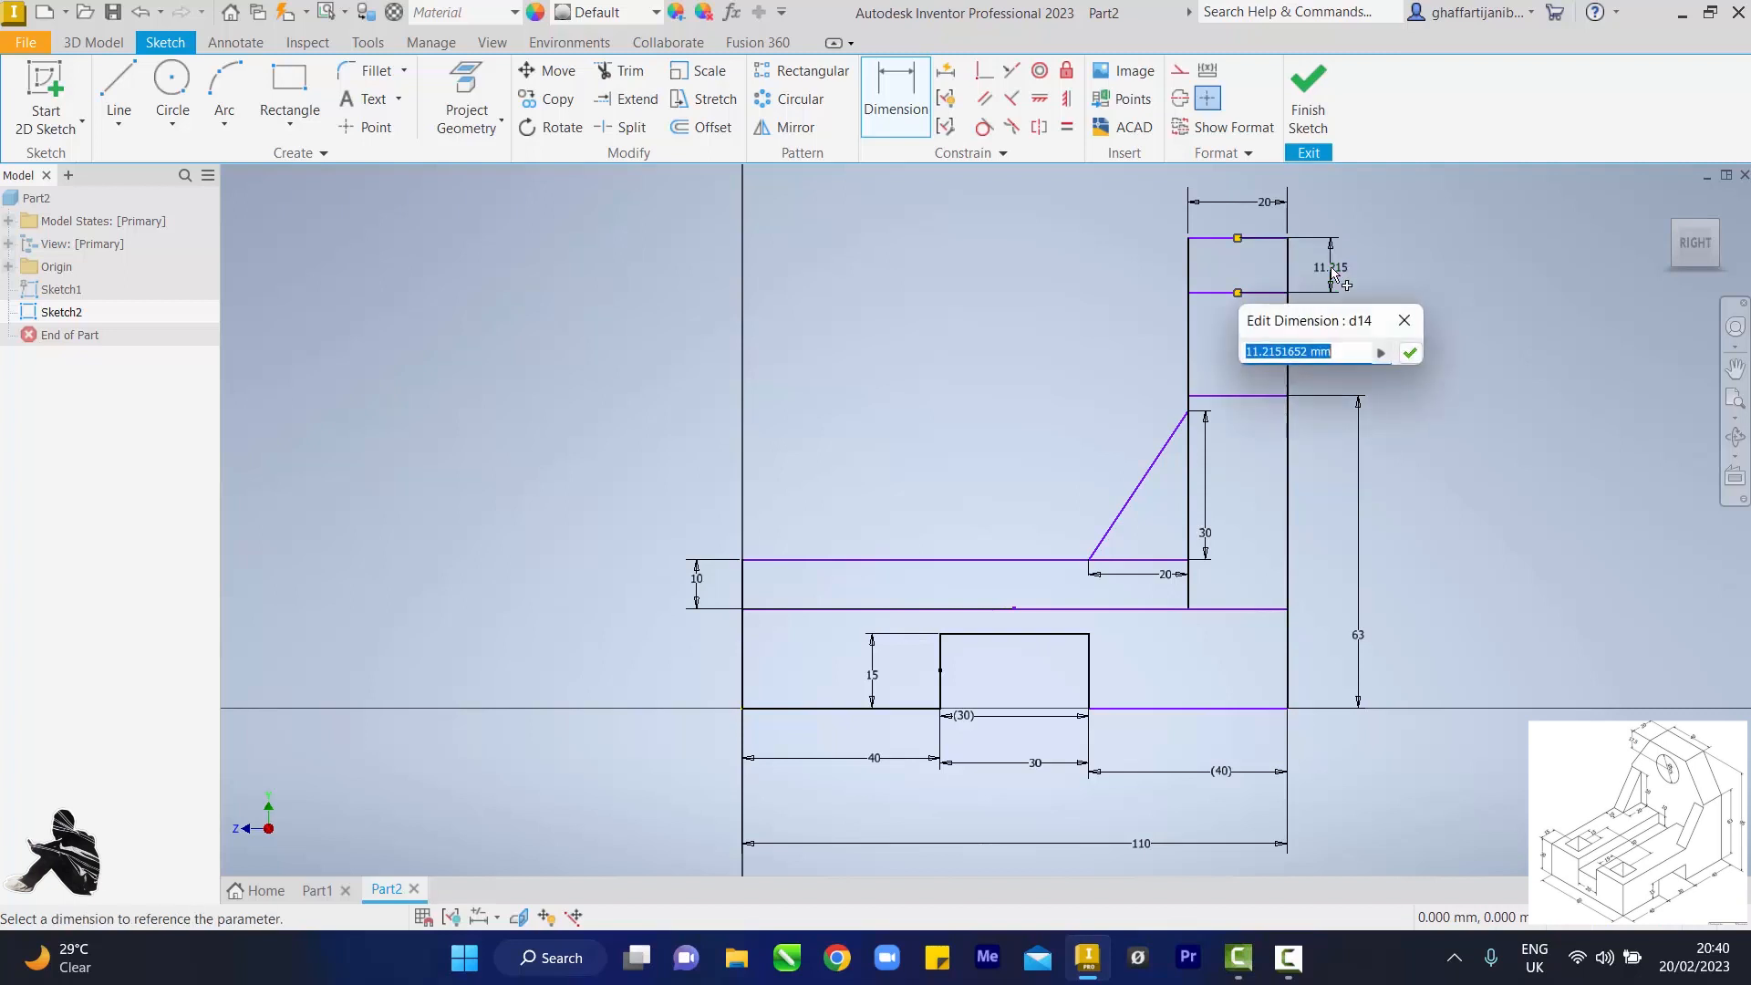
{"action": "type", "text": "17.5"}
{"action": "key", "text": "Return"}
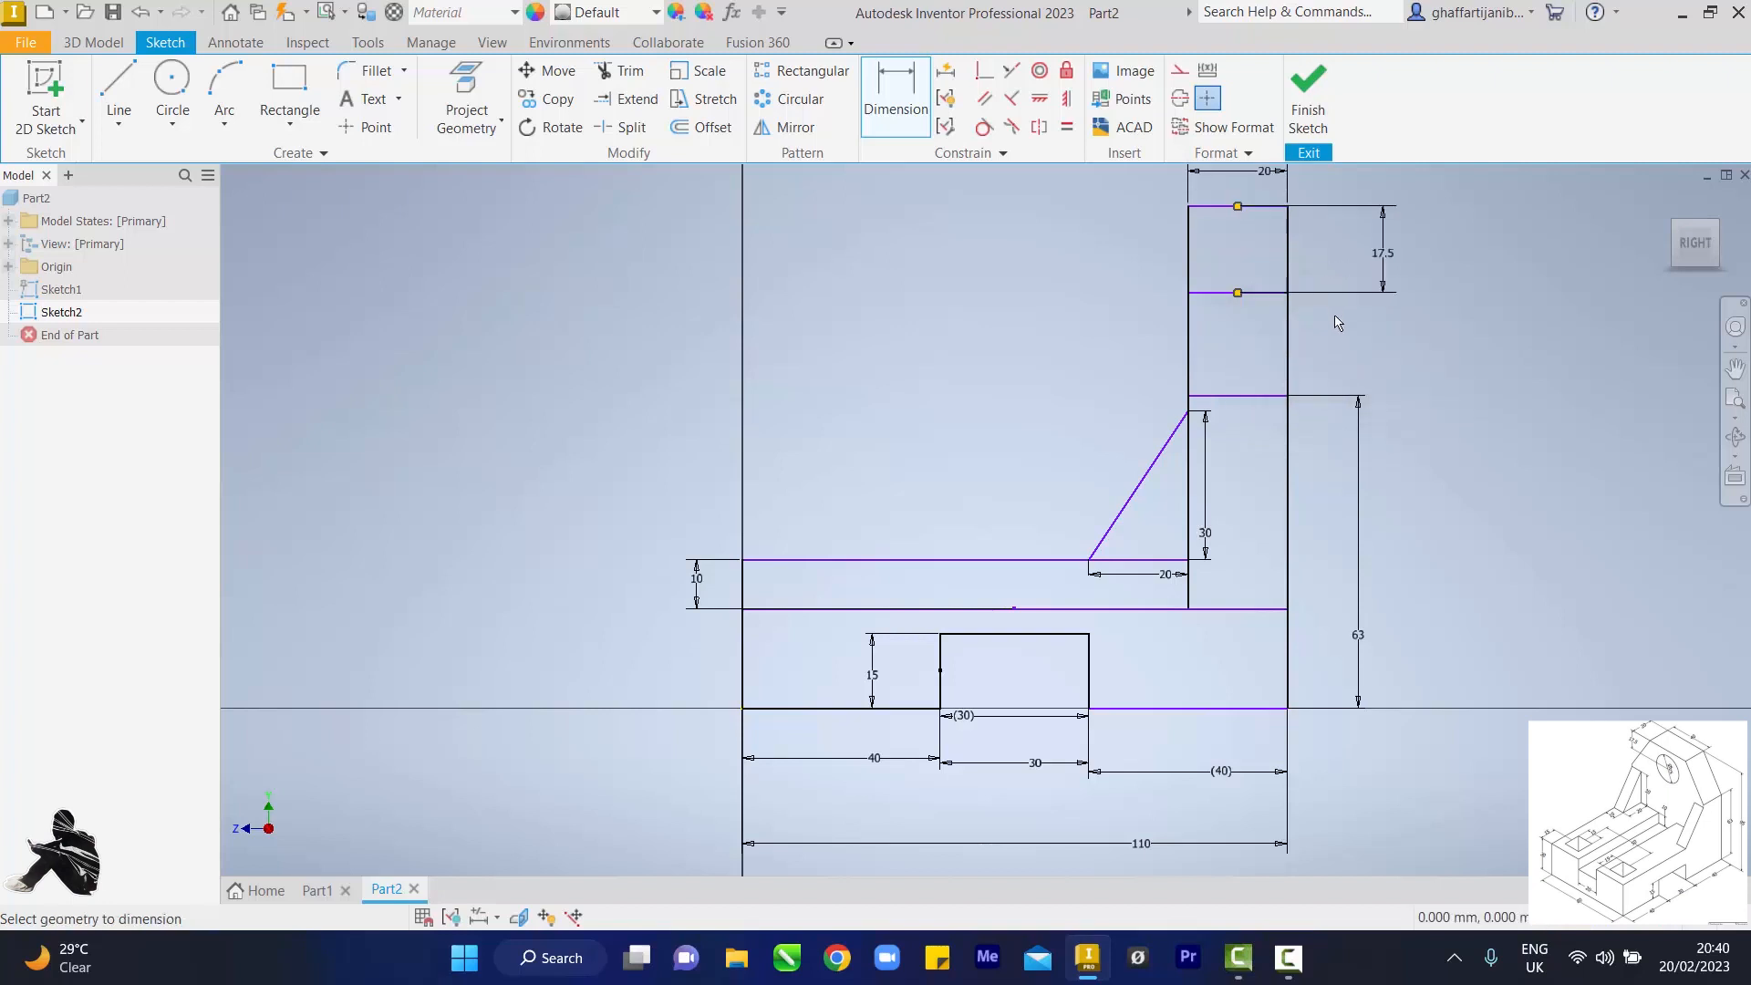
Step: Offset the upright's upper dividing line upward by 12.5 mm, and finish the sketch with the whole profile in view
{"action": "left_click", "coordinate": [703, 127]}
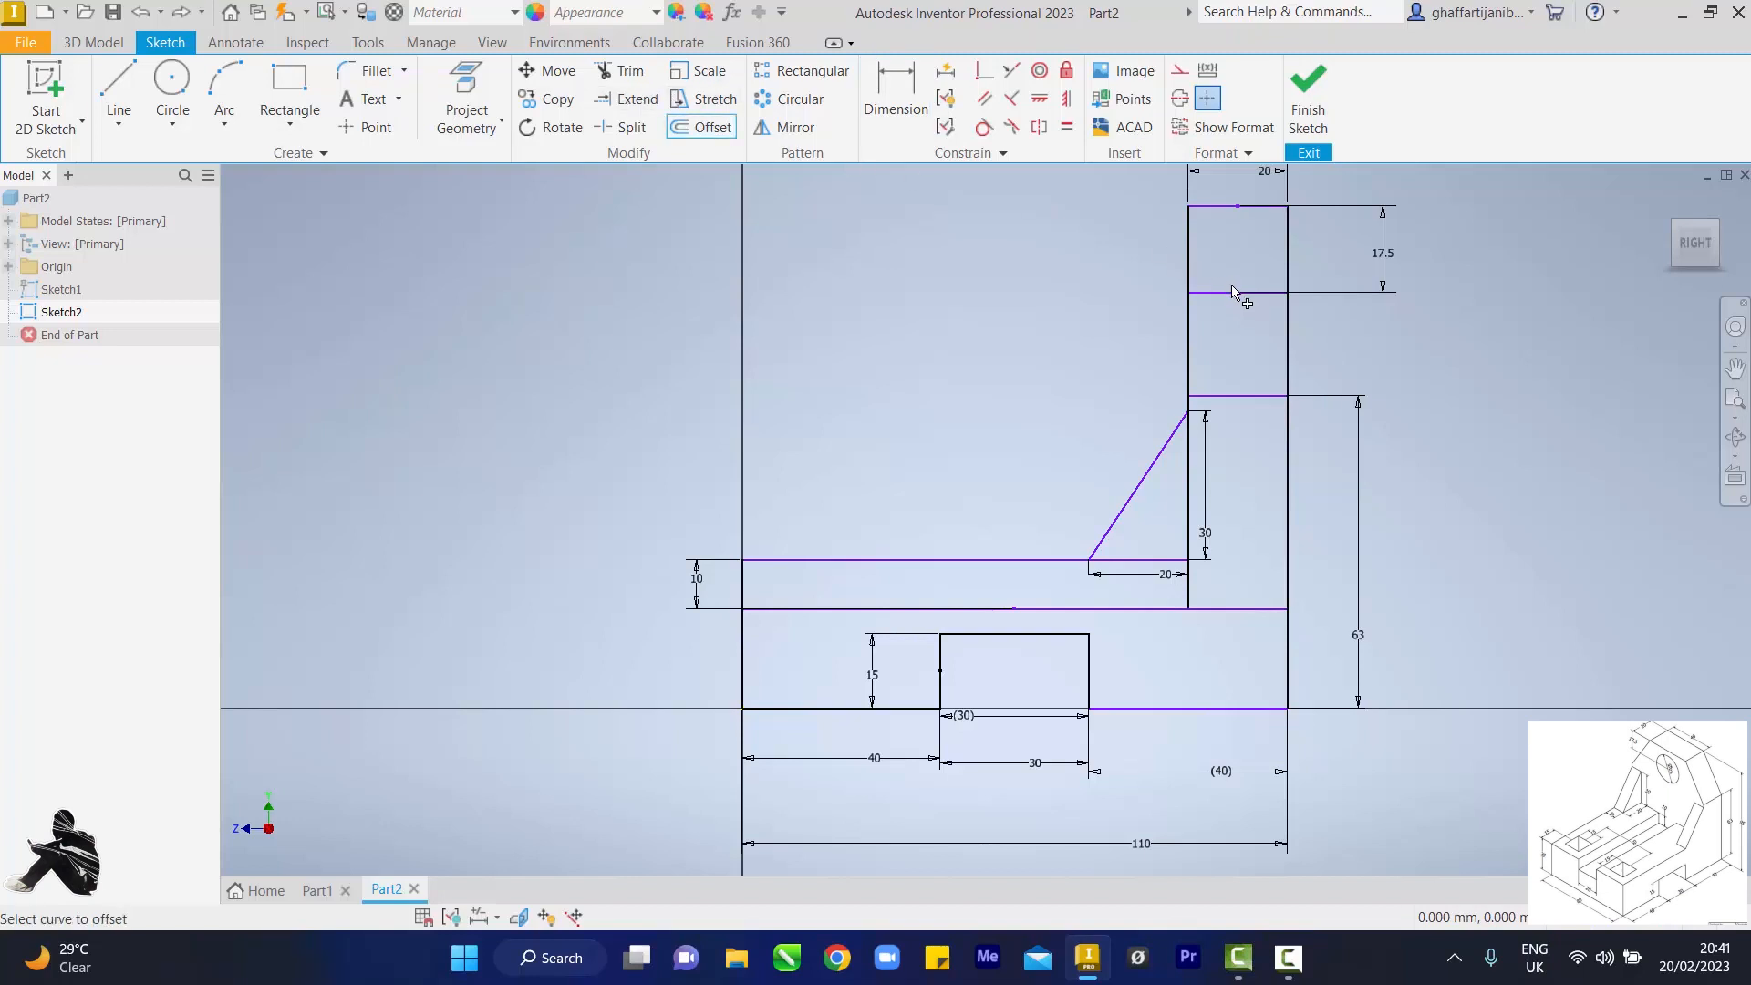
{"action": "left_click", "coordinate": [1234, 293]}
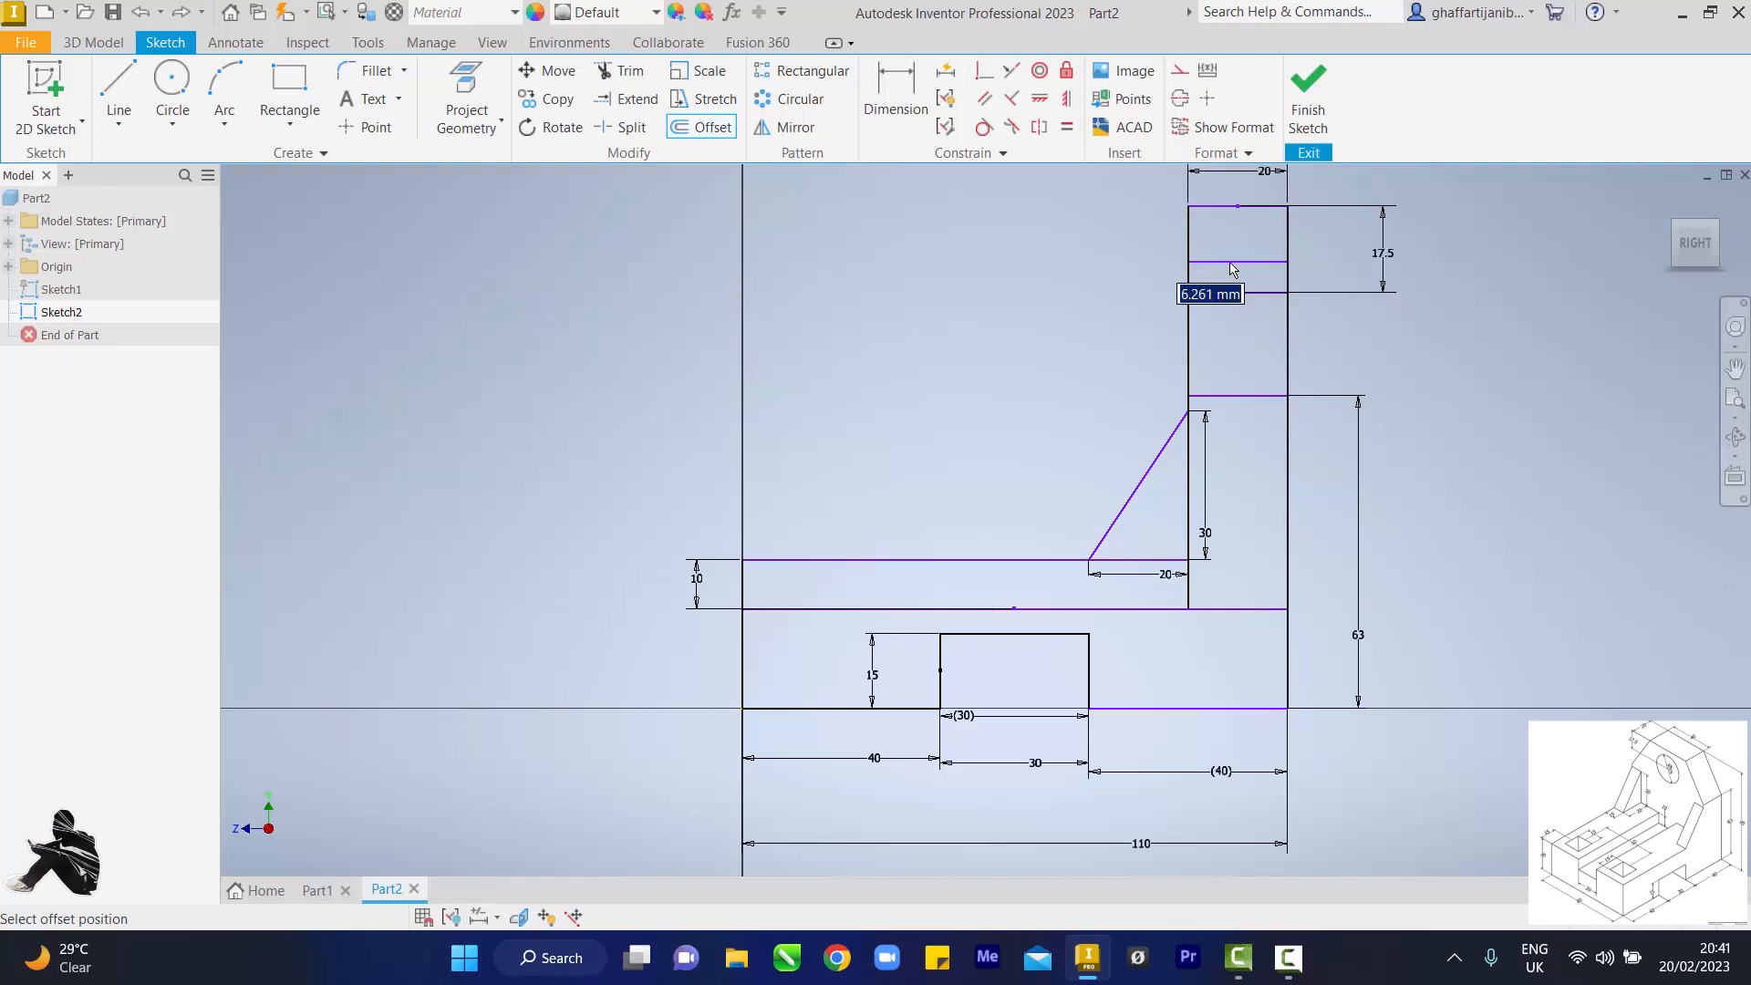
{"action": "type", "text": "12."}
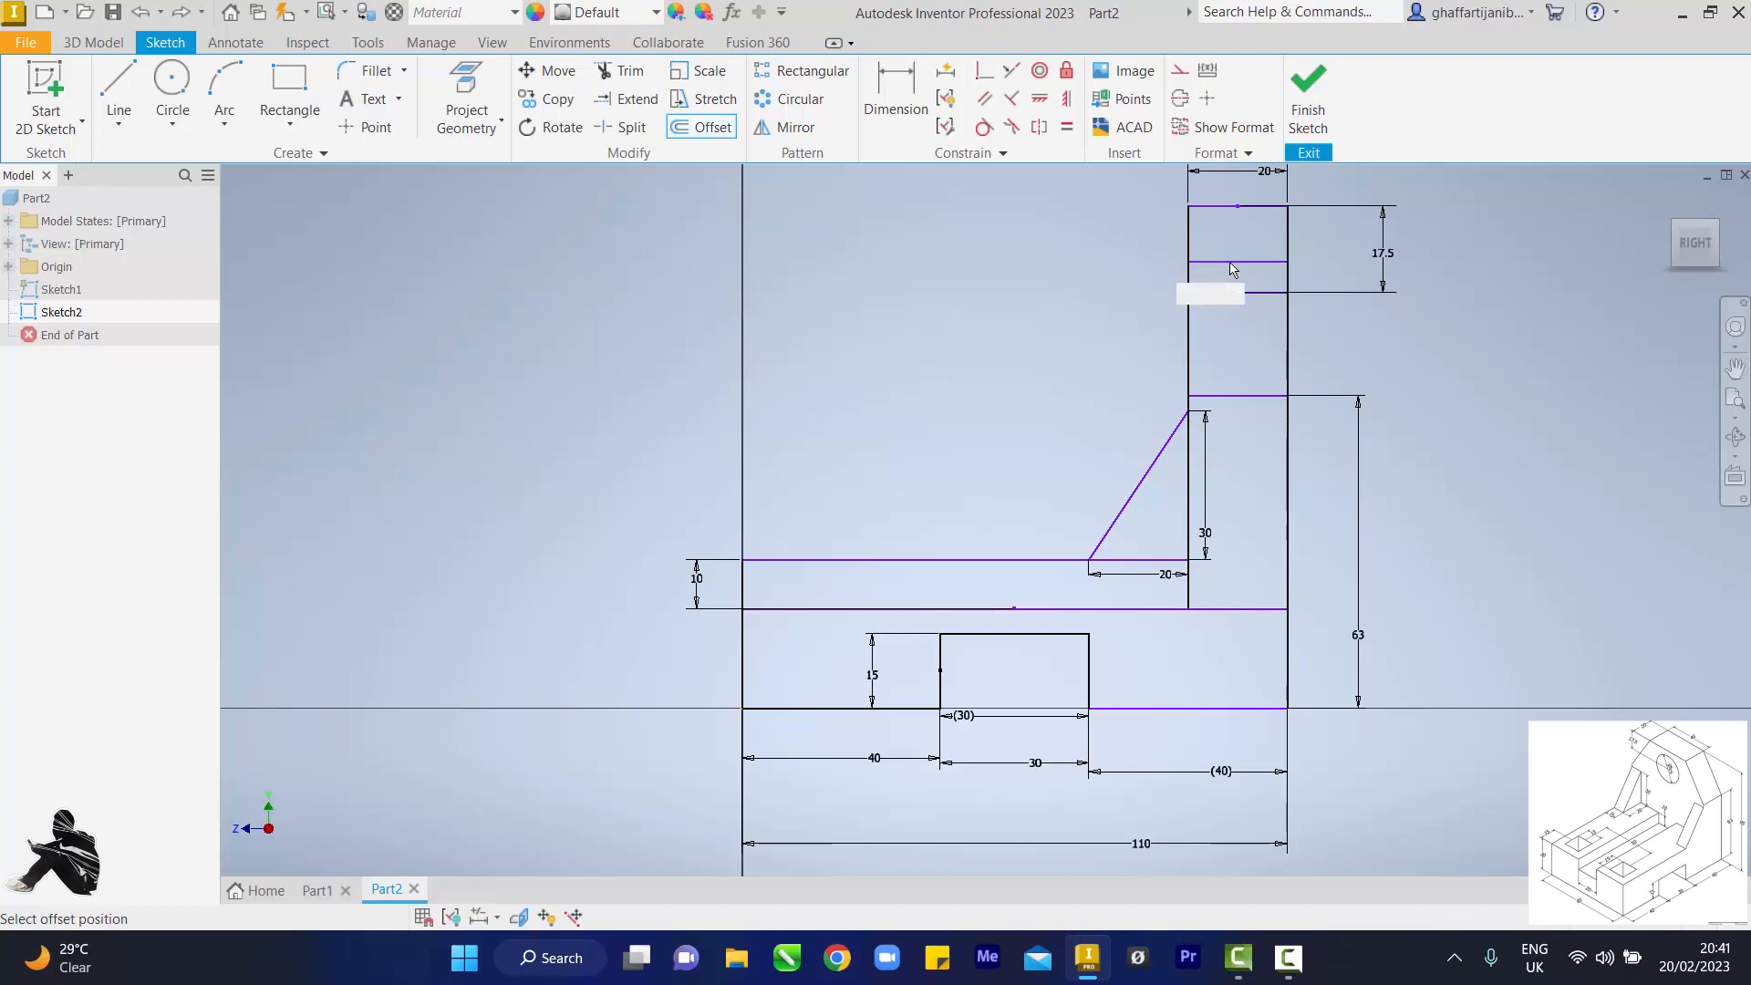
{"action": "key", "text": "Return"}
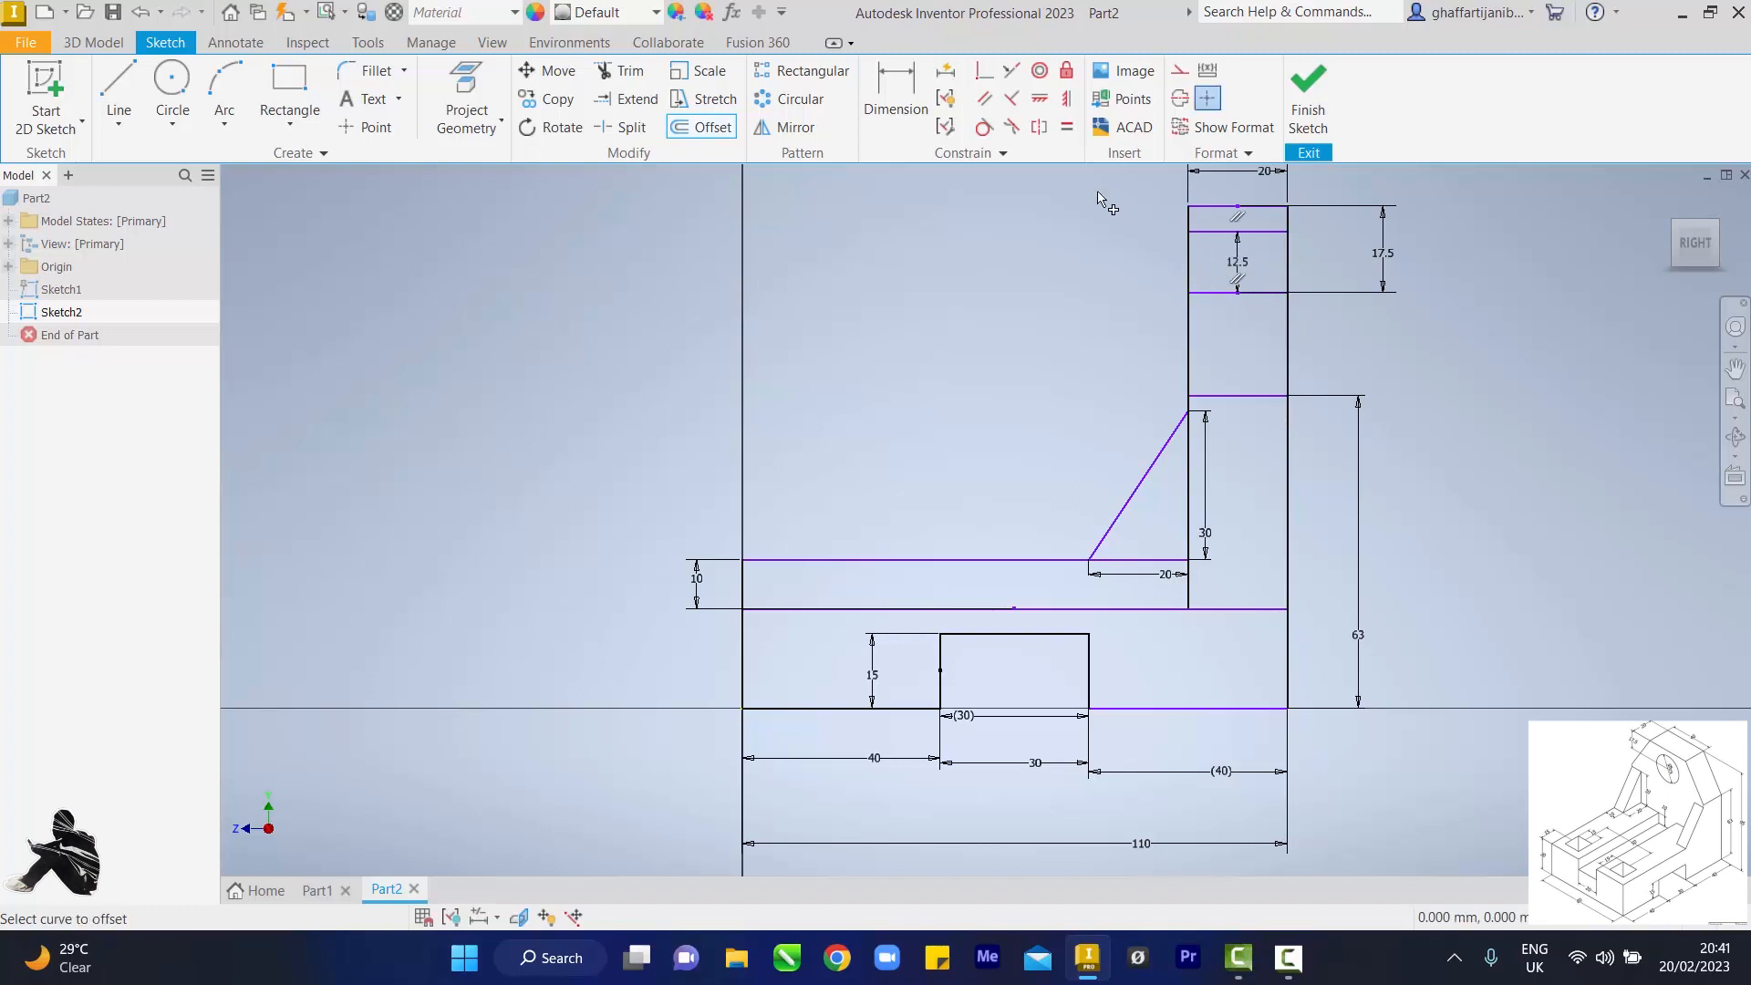
{"action": "left_click", "coordinate": [1308, 111]}
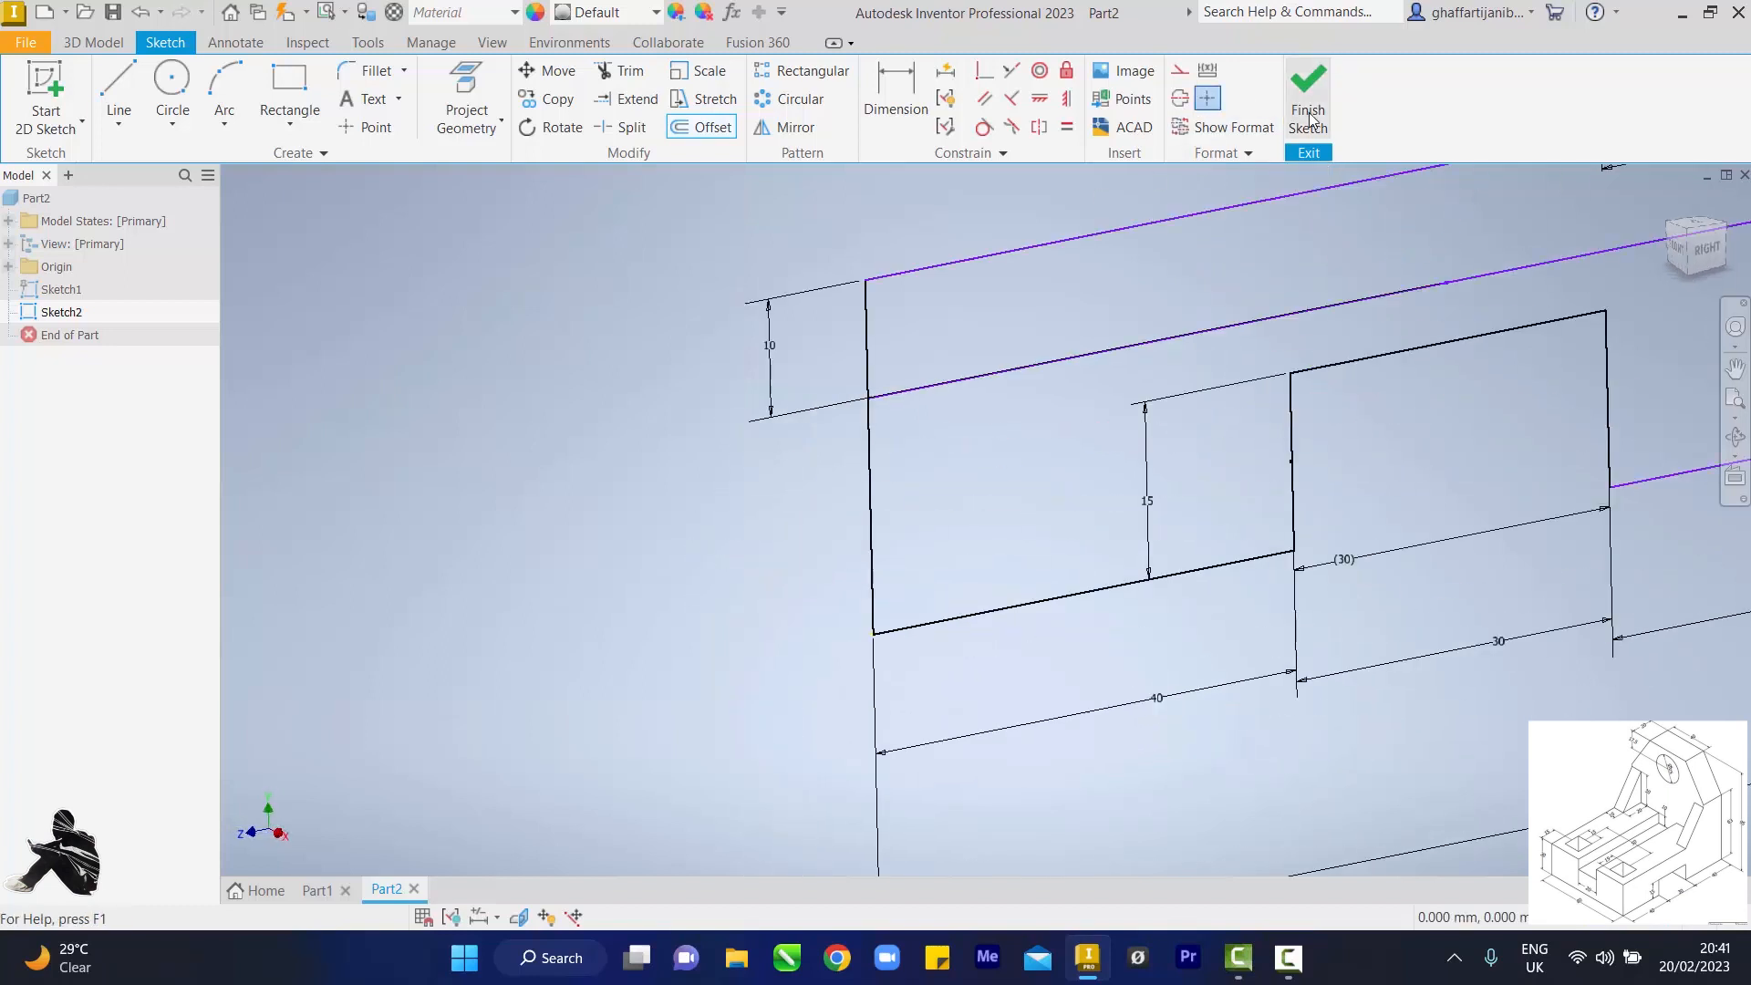
{"action": "left_click", "coordinate": [1733, 399]}
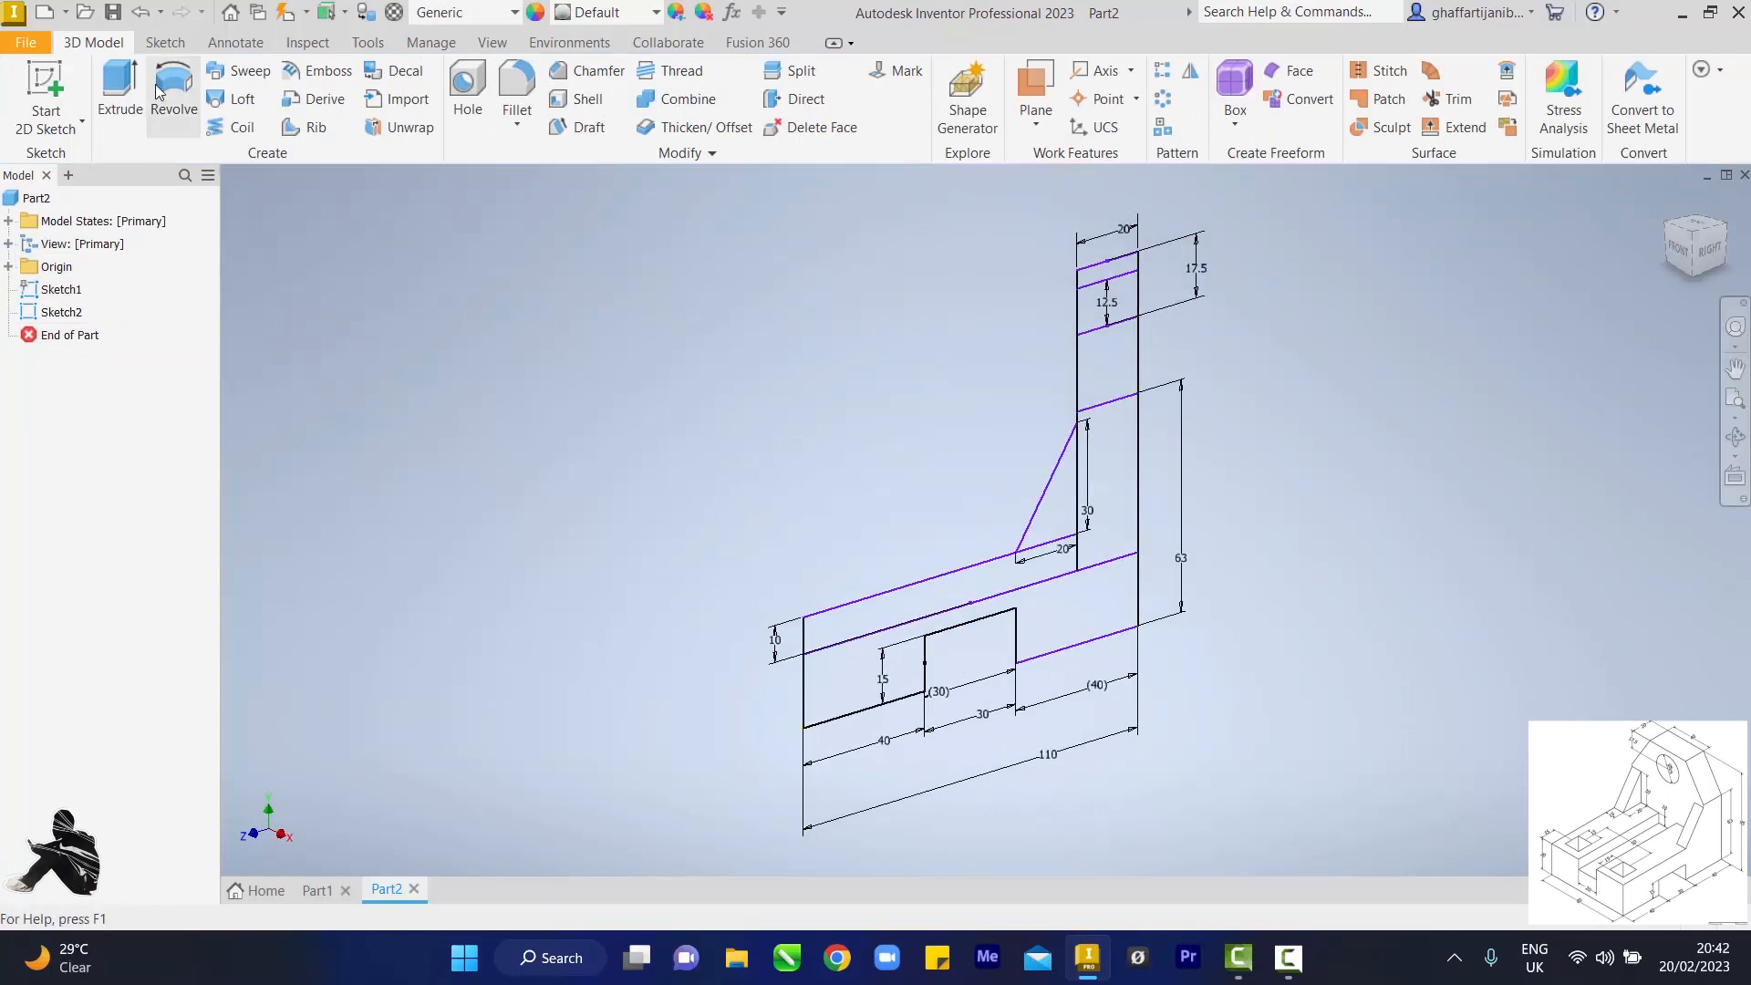
Step: Extrude all regions of the L-shaped profile, including the triangular rib, symmetrically by 80 mm as a new solid
{"action": "left_click", "coordinate": [109, 87]}
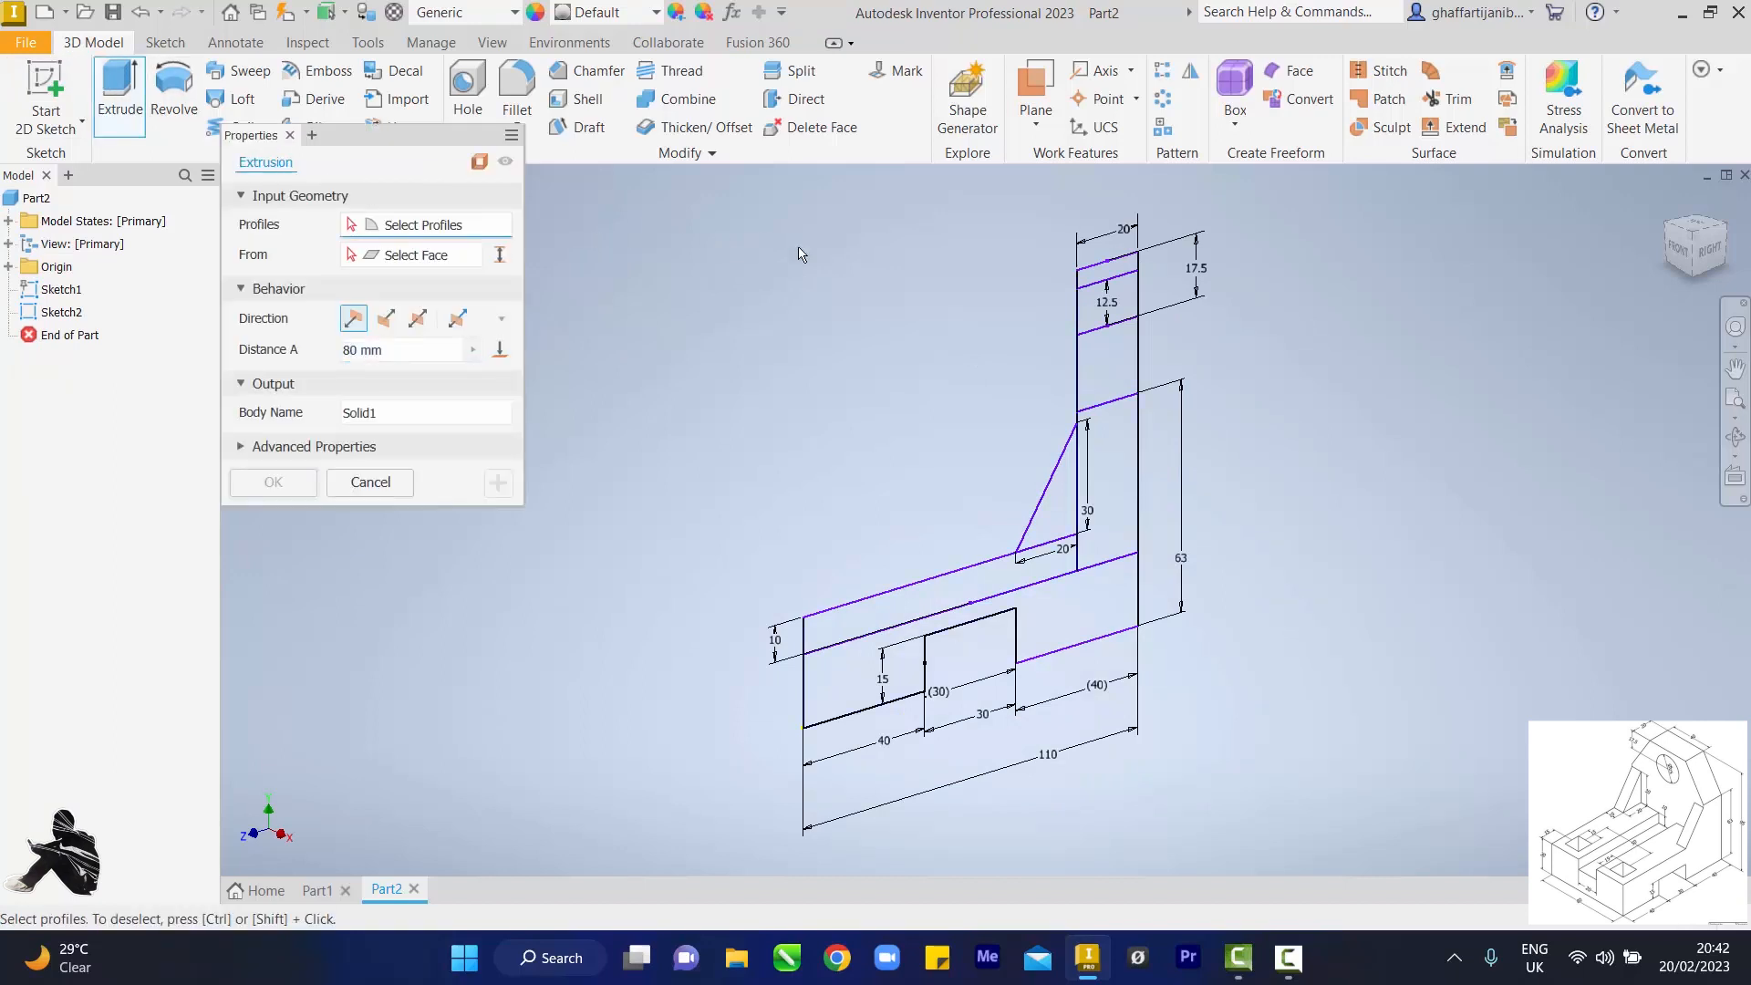
{"action": "left_click", "coordinate": [1099, 276]}
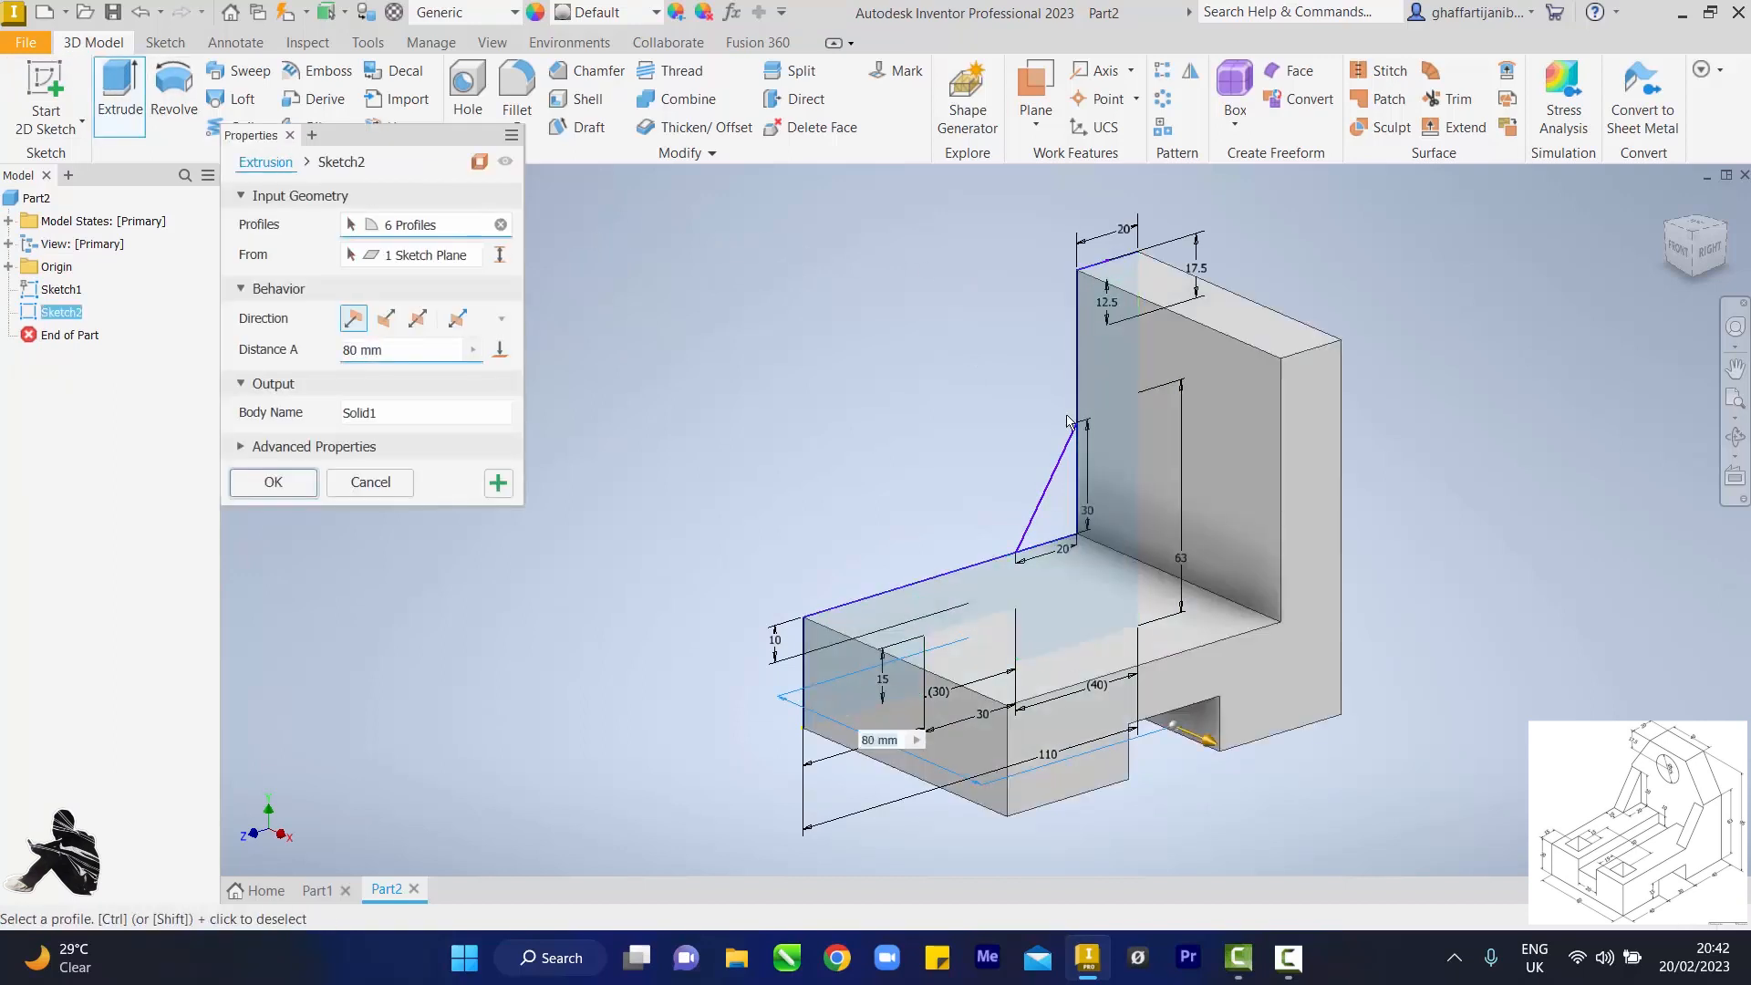
{"action": "left_click", "coordinate": [1062, 467]}
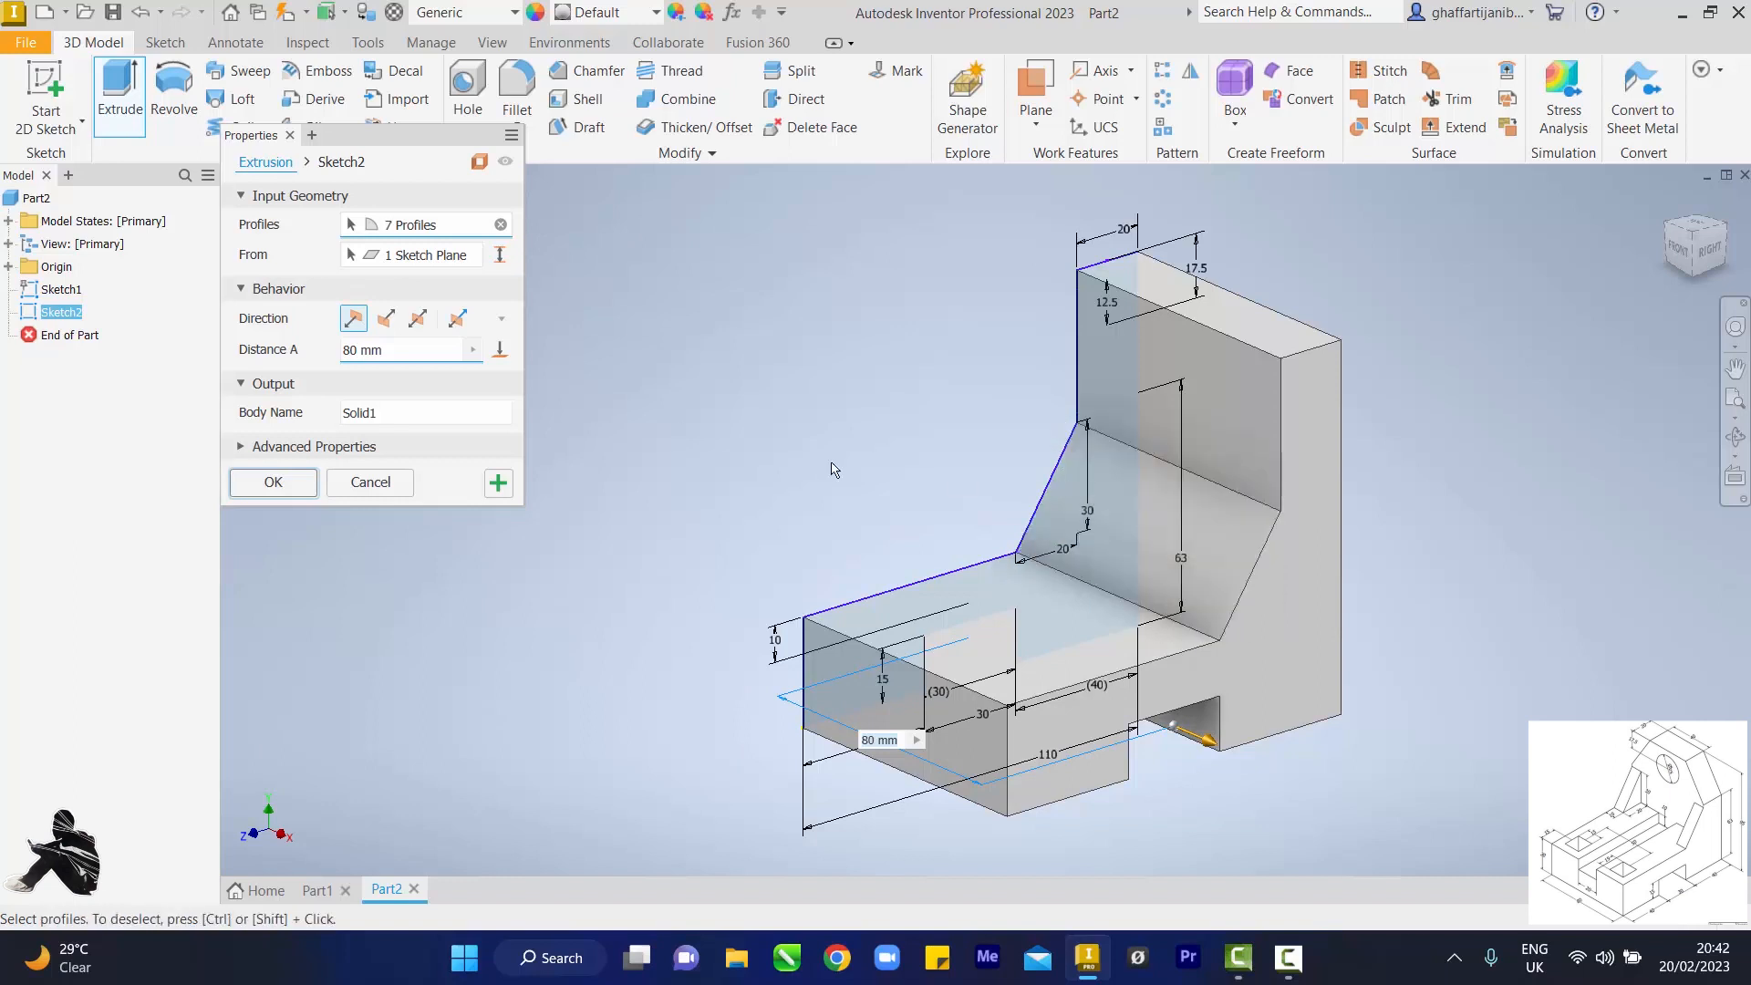
{"action": "left_click", "coordinate": [420, 321]}
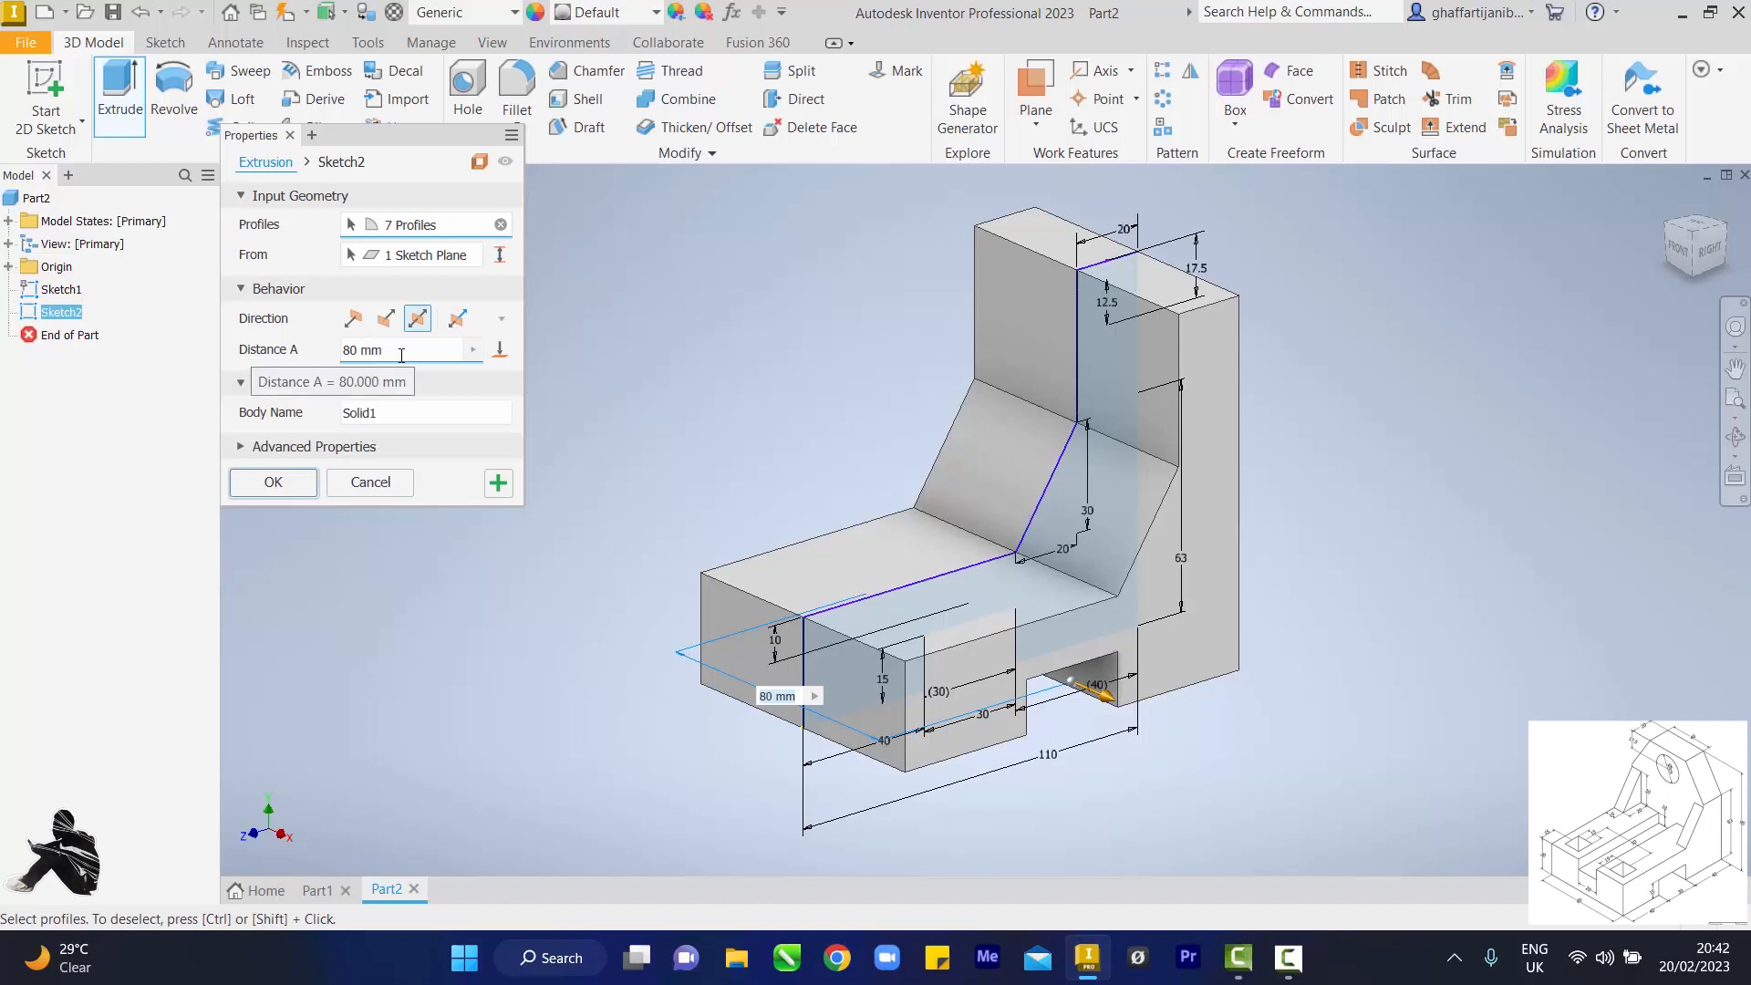
{"action": "left_click", "coordinate": [292, 482]}
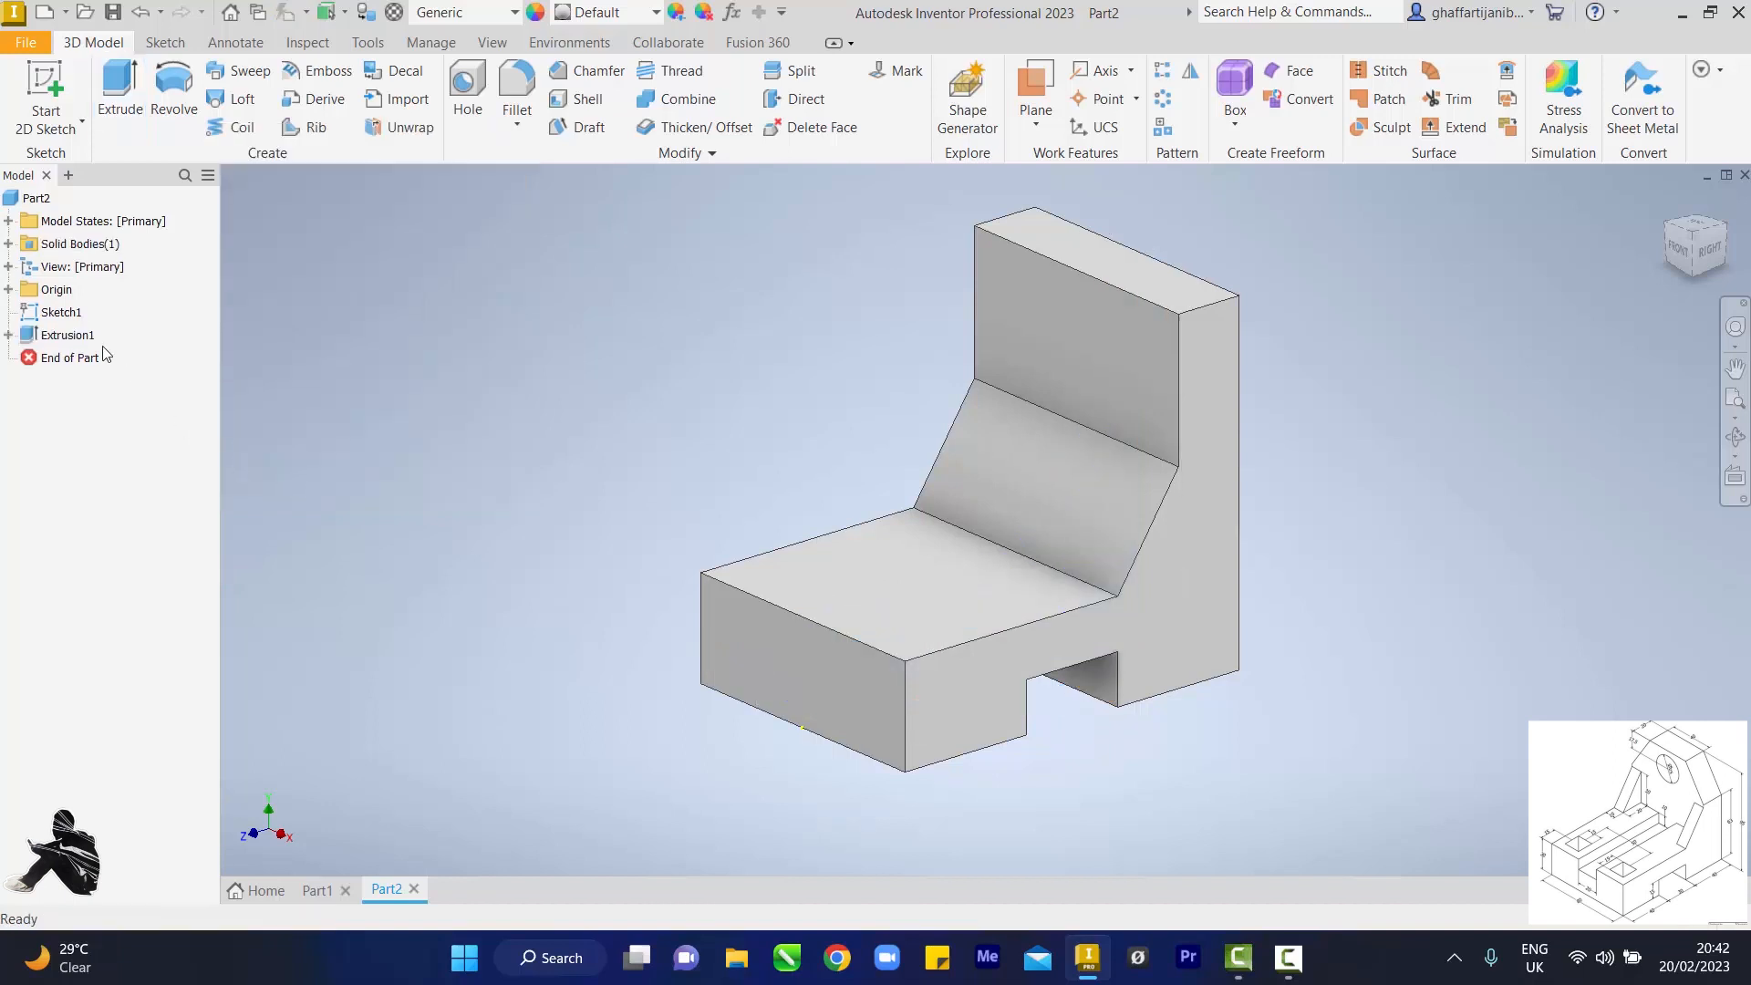
Step: Share Sketch2 from the first extrusion so that its profiles are available for more features
{"action": "left_click", "coordinate": [8, 335]}
{"action": "right_click", "coordinate": [47, 358]}
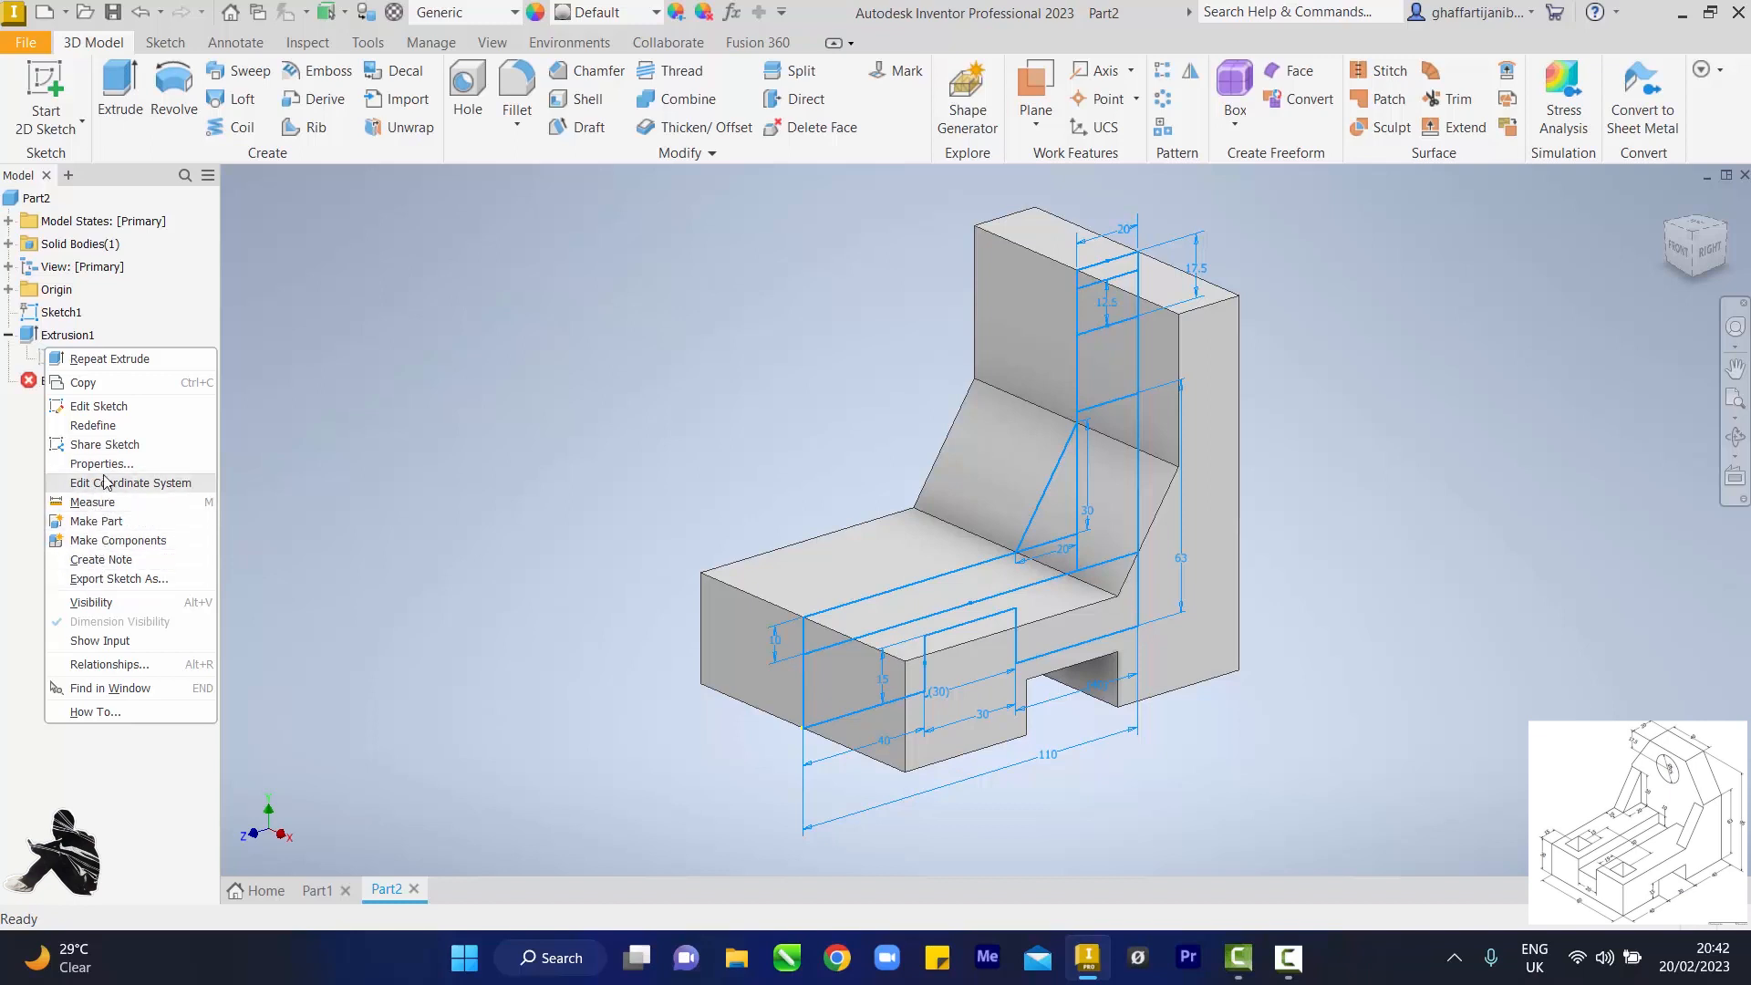
{"action": "left_click", "coordinate": [105, 445]}
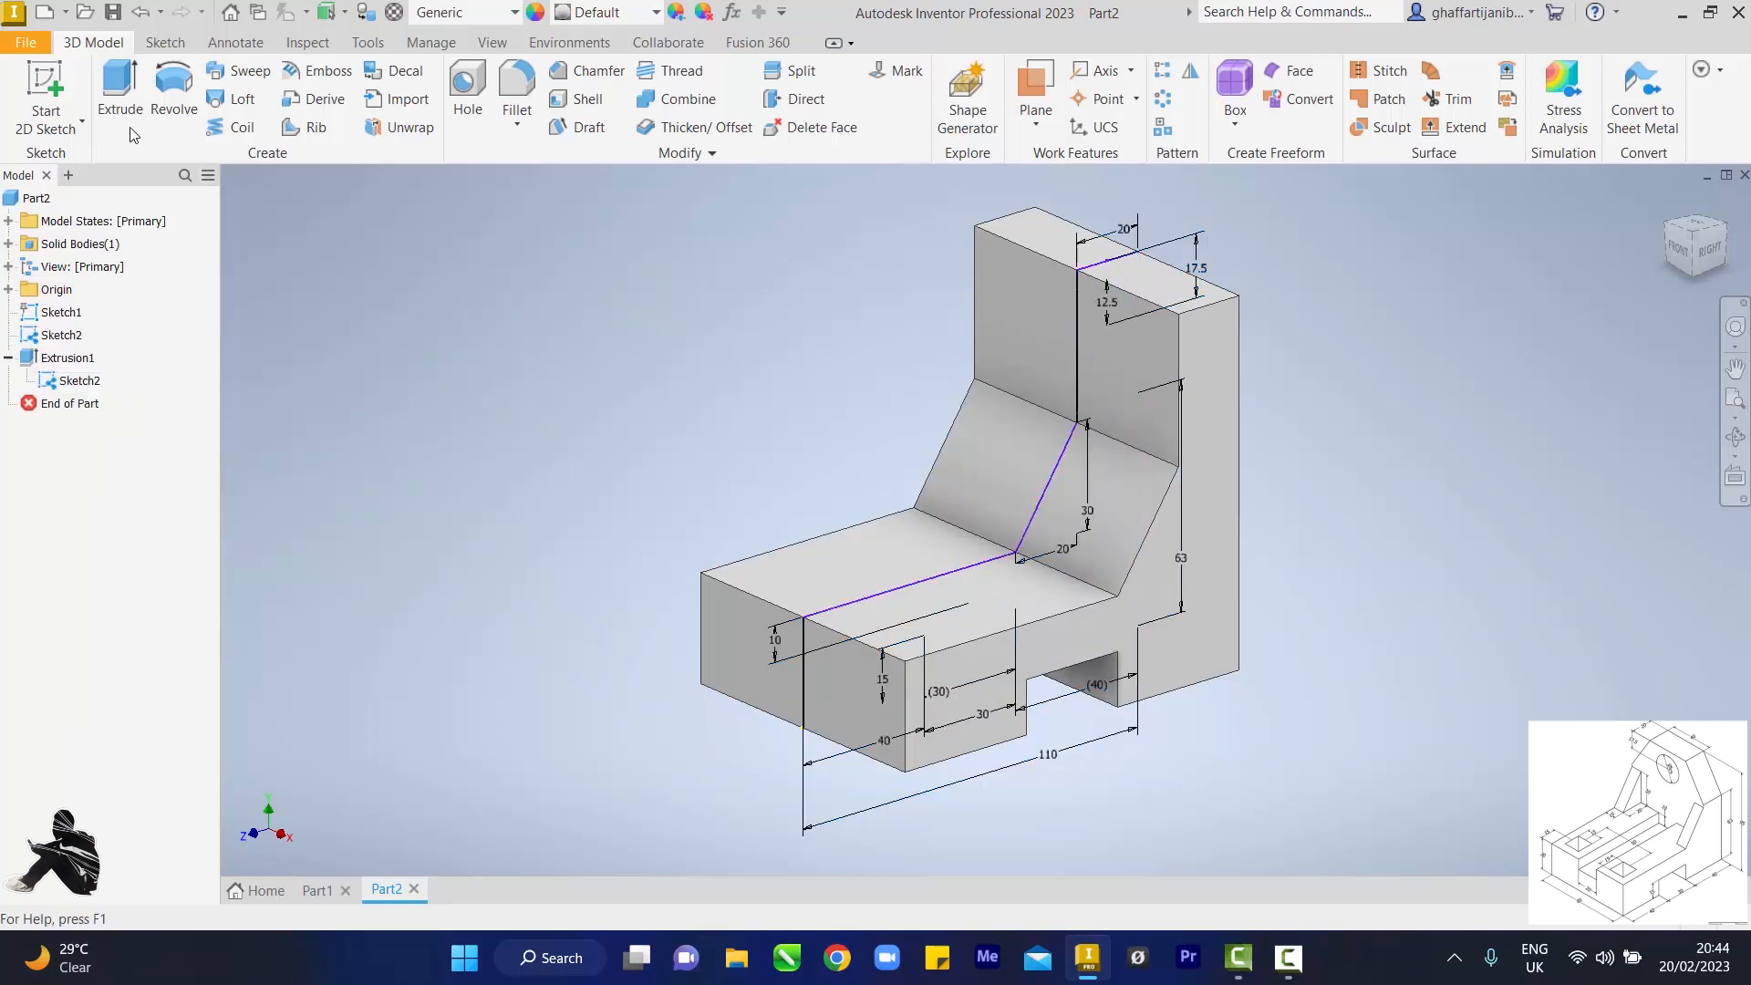
Step: Cut a slot along the base by extruding its 10 mm high upper strip symmetrically by 20 mm
{"action": "left_click", "coordinate": [121, 118]}
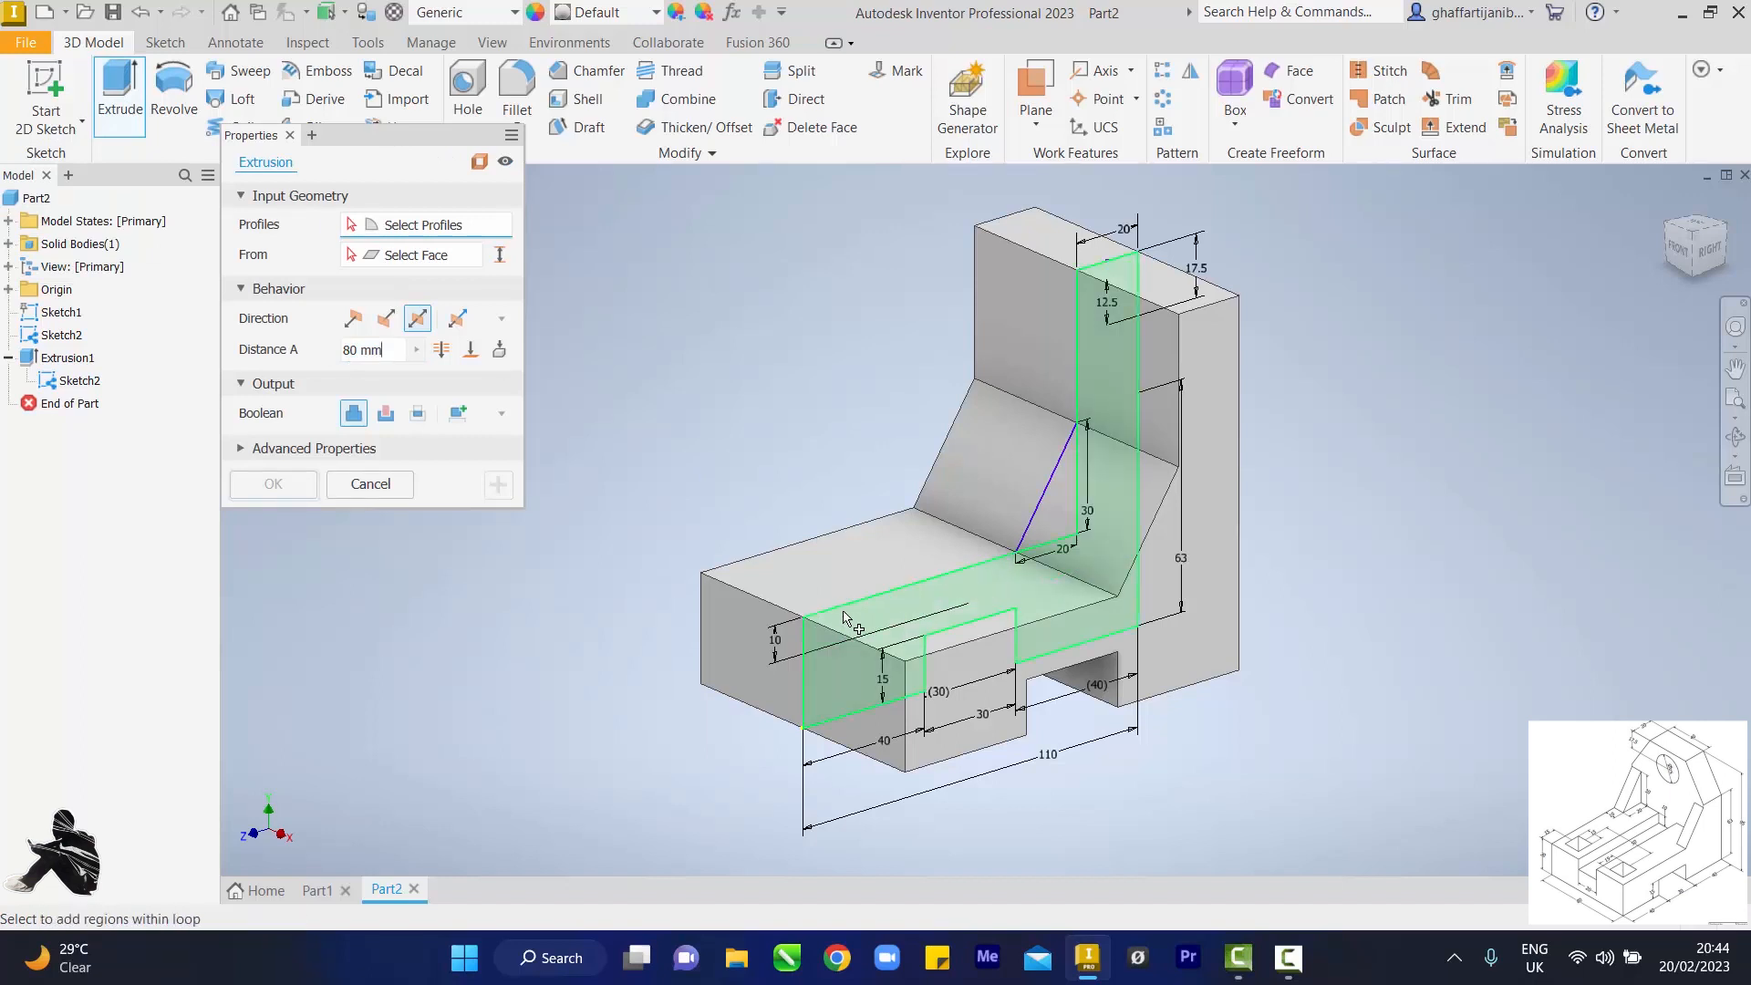
{"action": "left_click", "coordinate": [828, 638]}
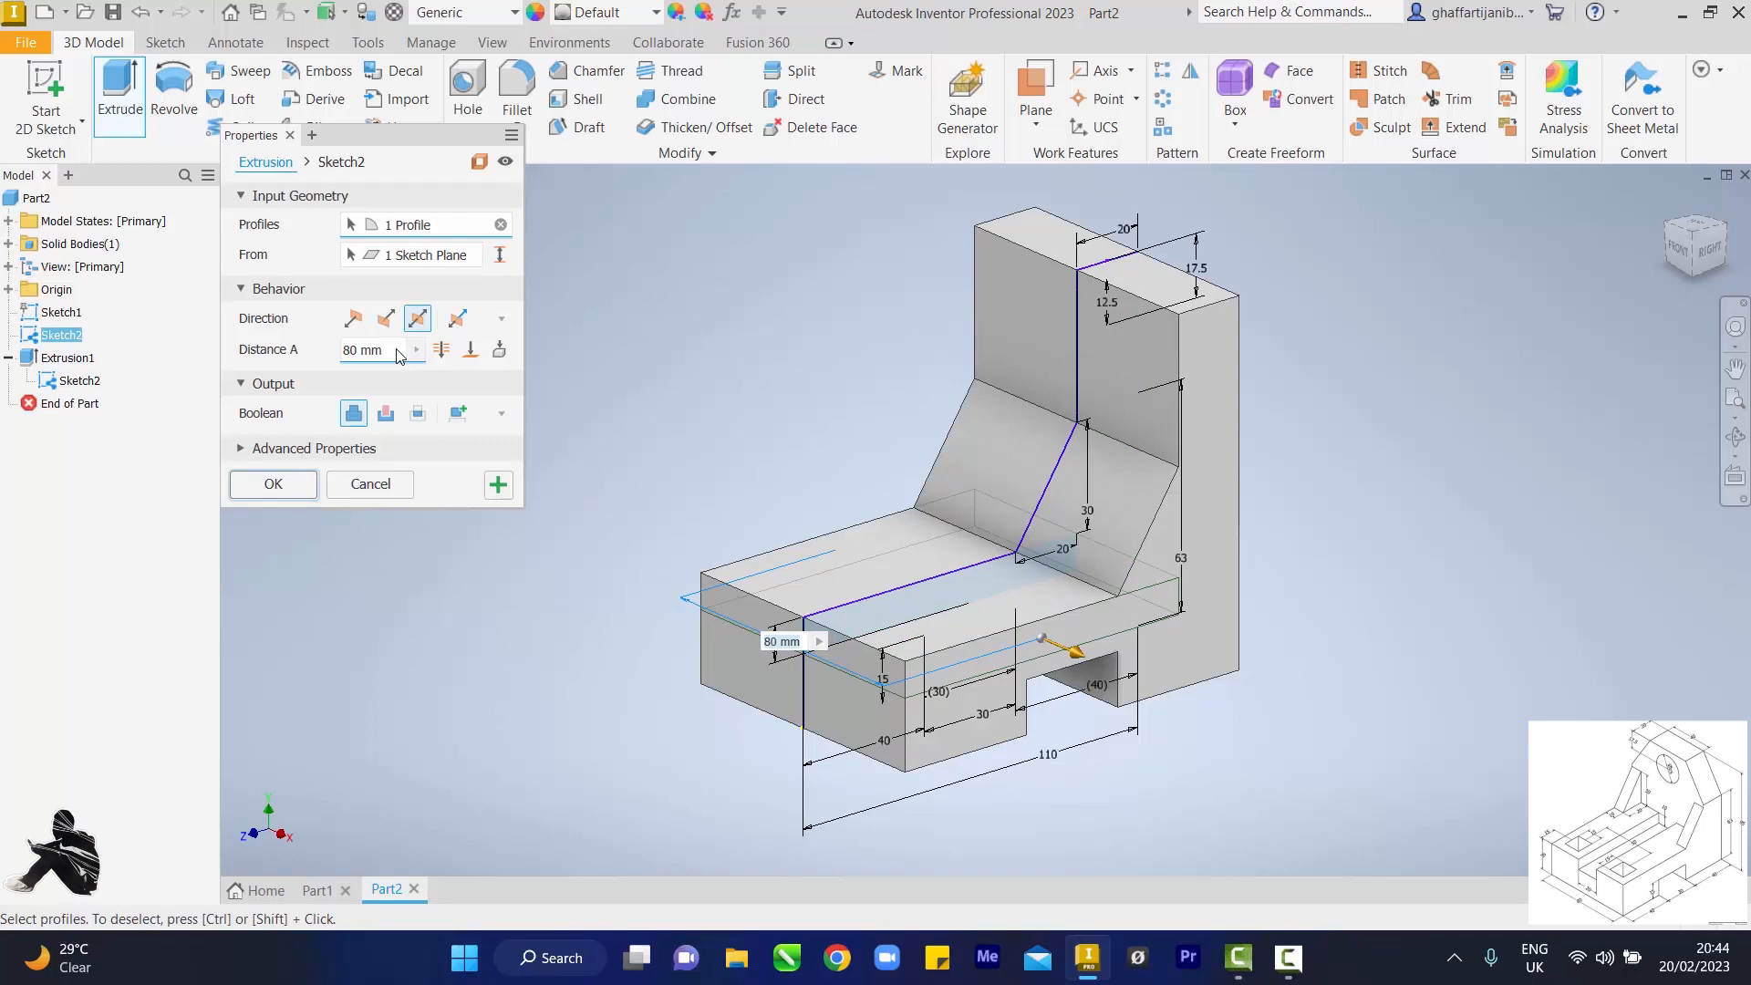
{"action": "left_click", "coordinate": [339, 355]}
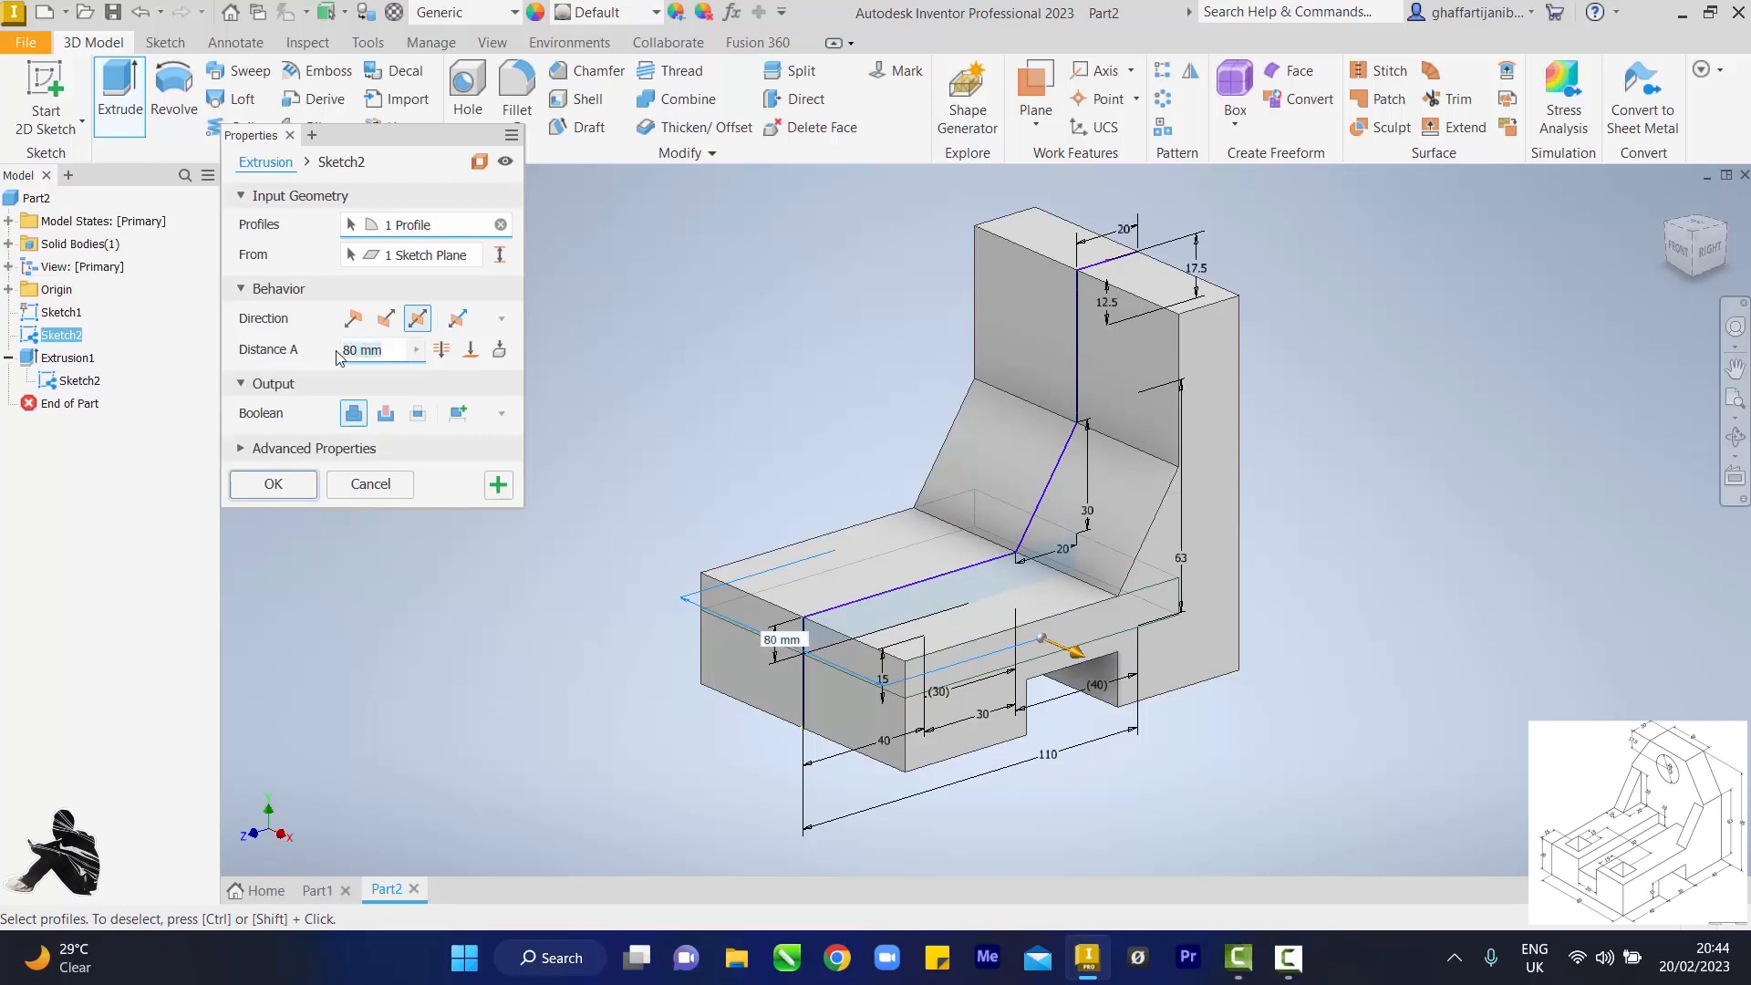
{"action": "type", "text": "20"}
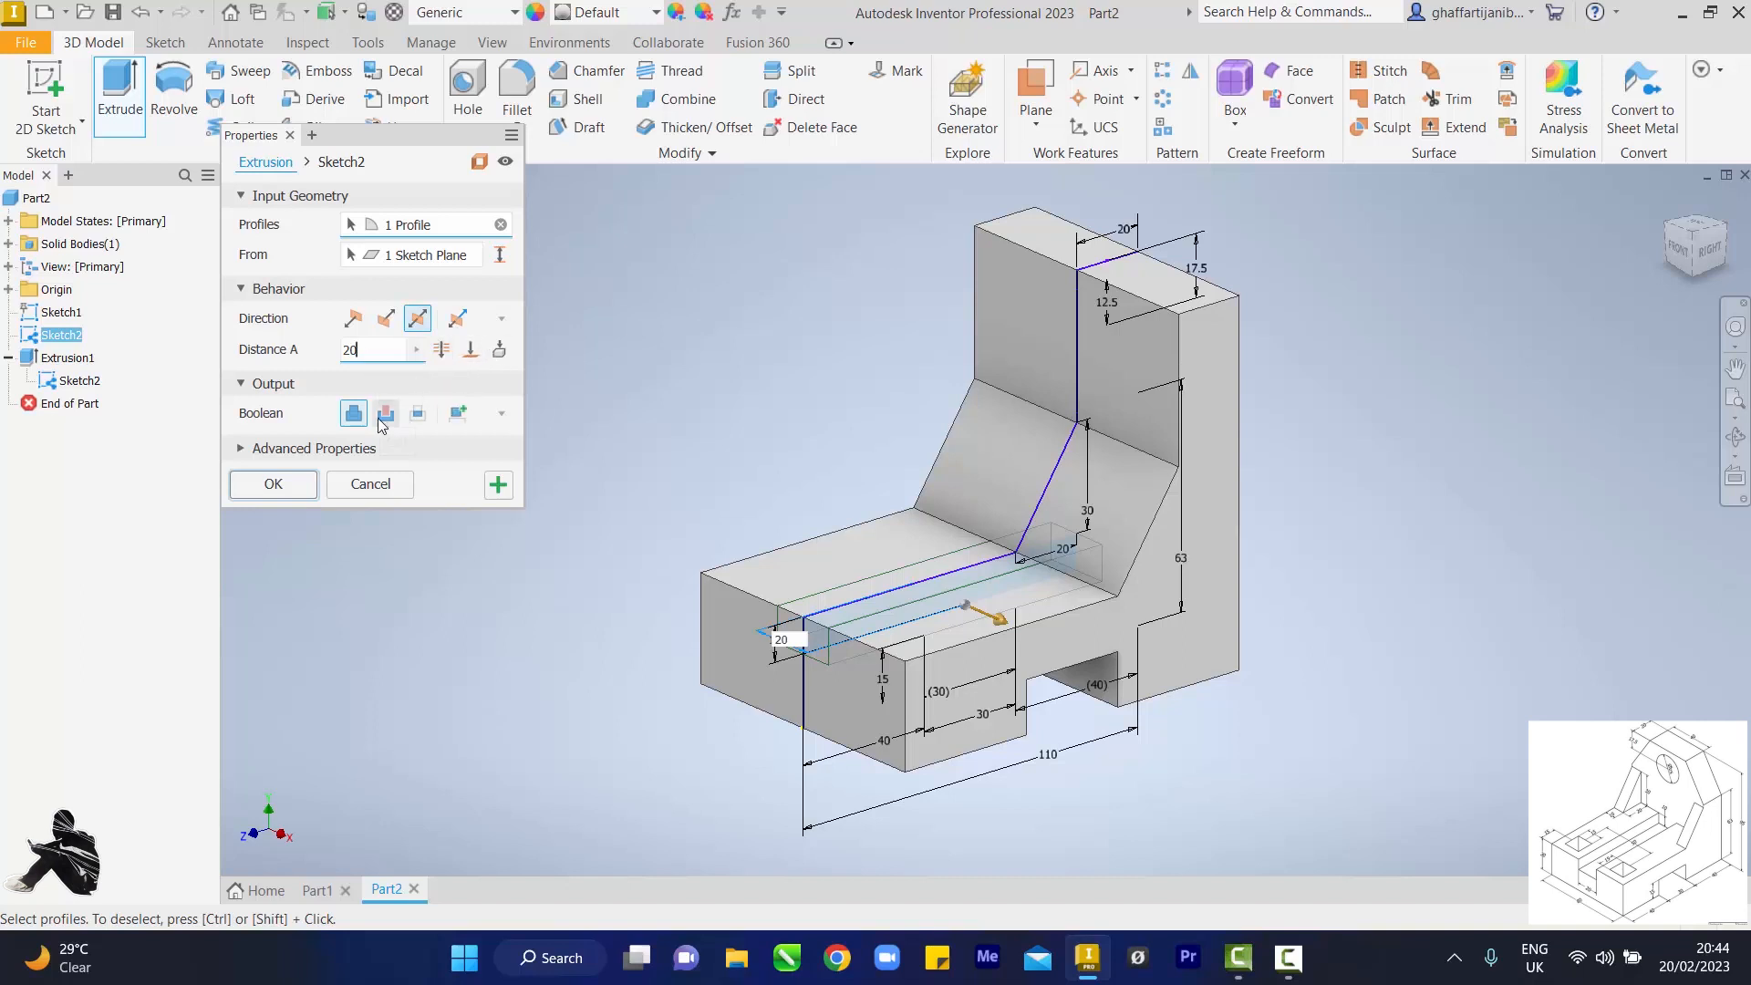
{"action": "left_click", "coordinate": [384, 413]}
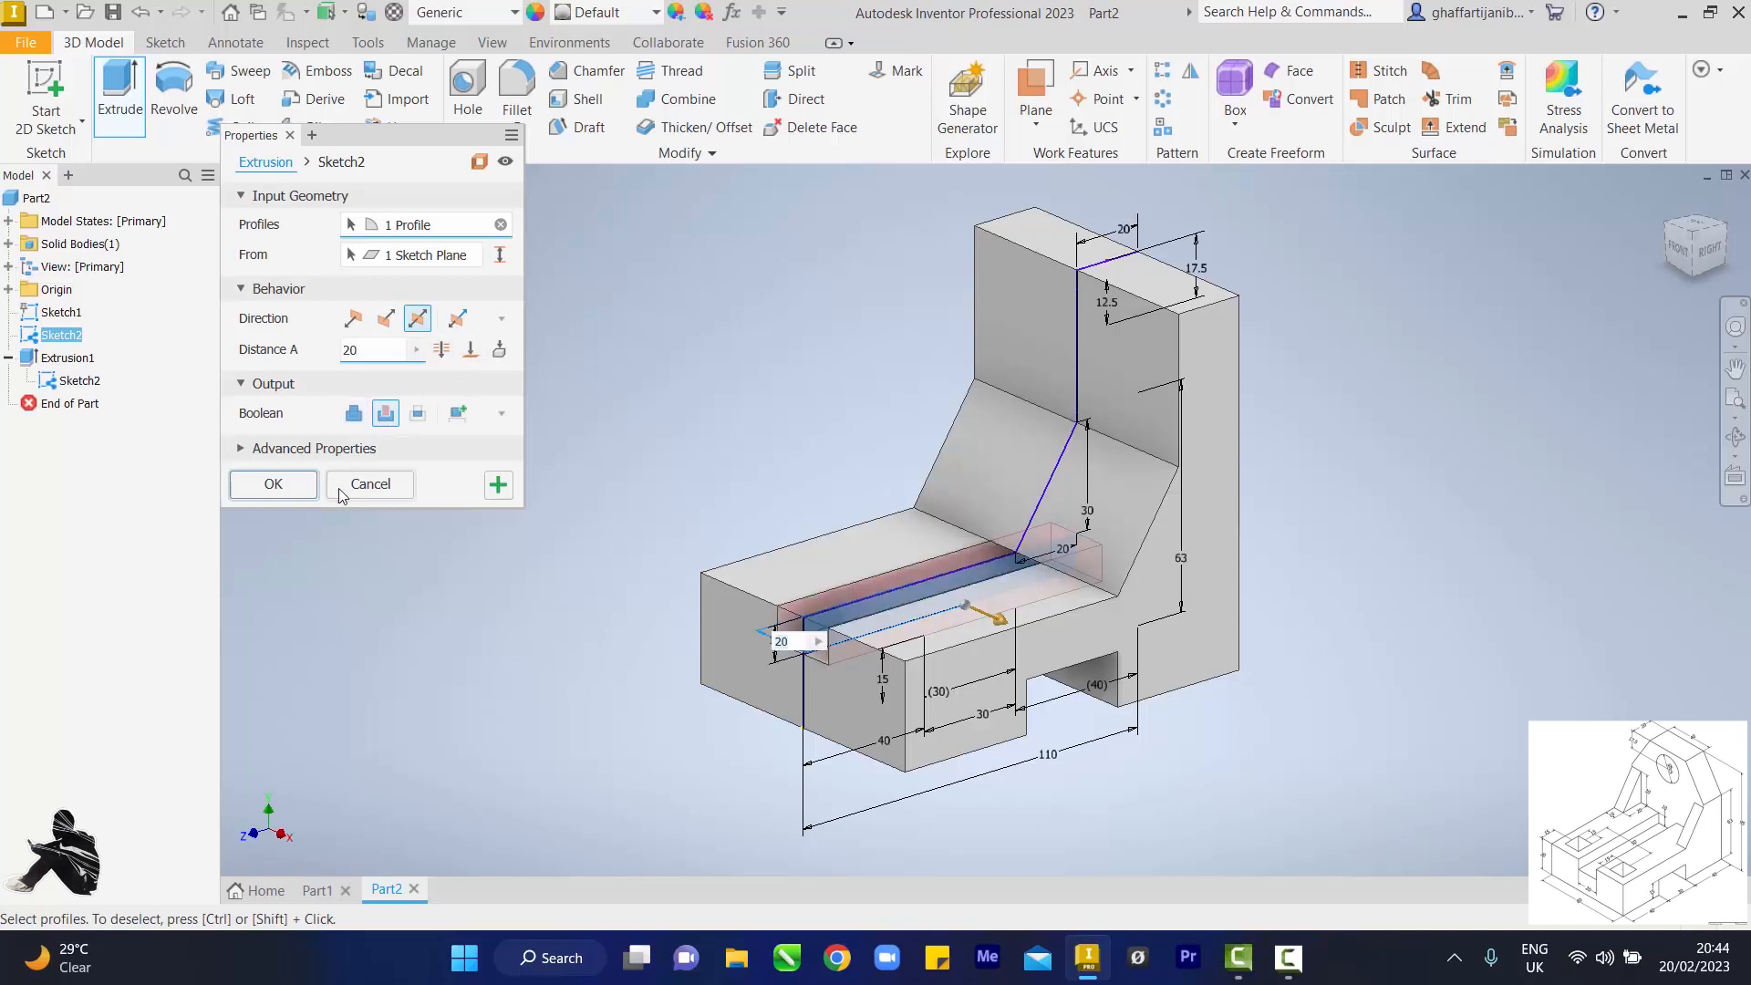
{"action": "left_click", "coordinate": [274, 485]}
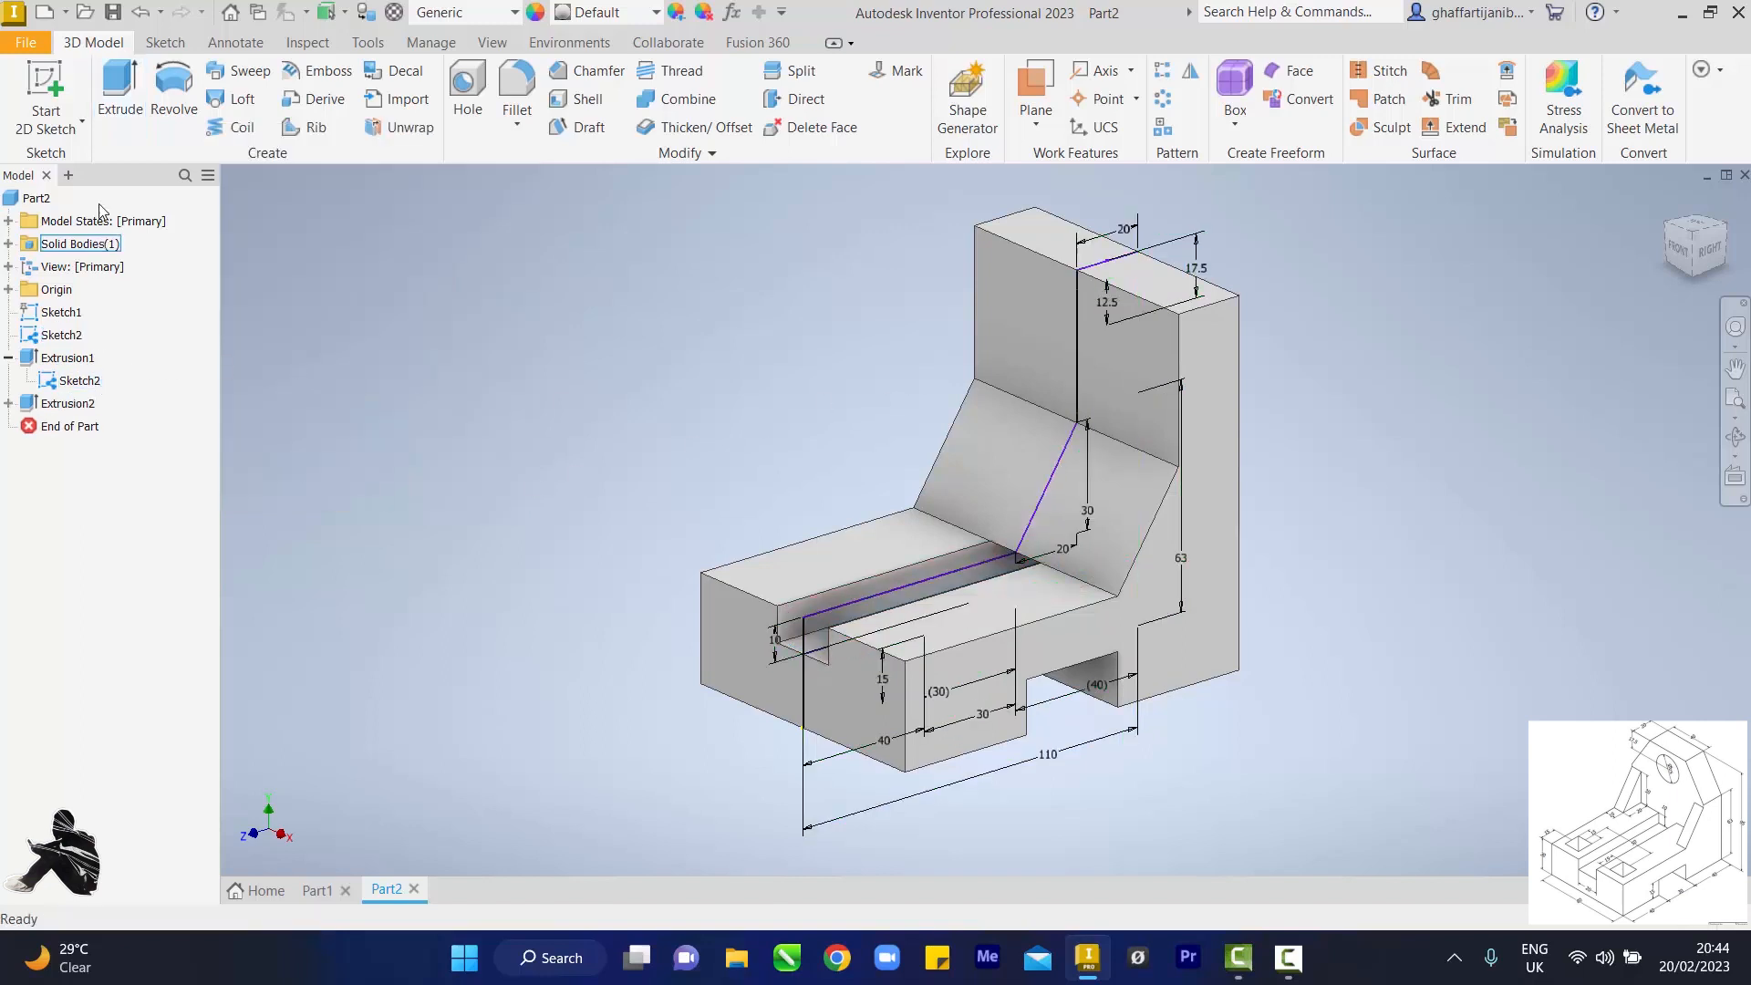
Step: Cut away the middle of the sloped rib by extruding its triangular profile symmetrically by 60 mm
{"action": "left_click", "coordinate": [116, 91]}
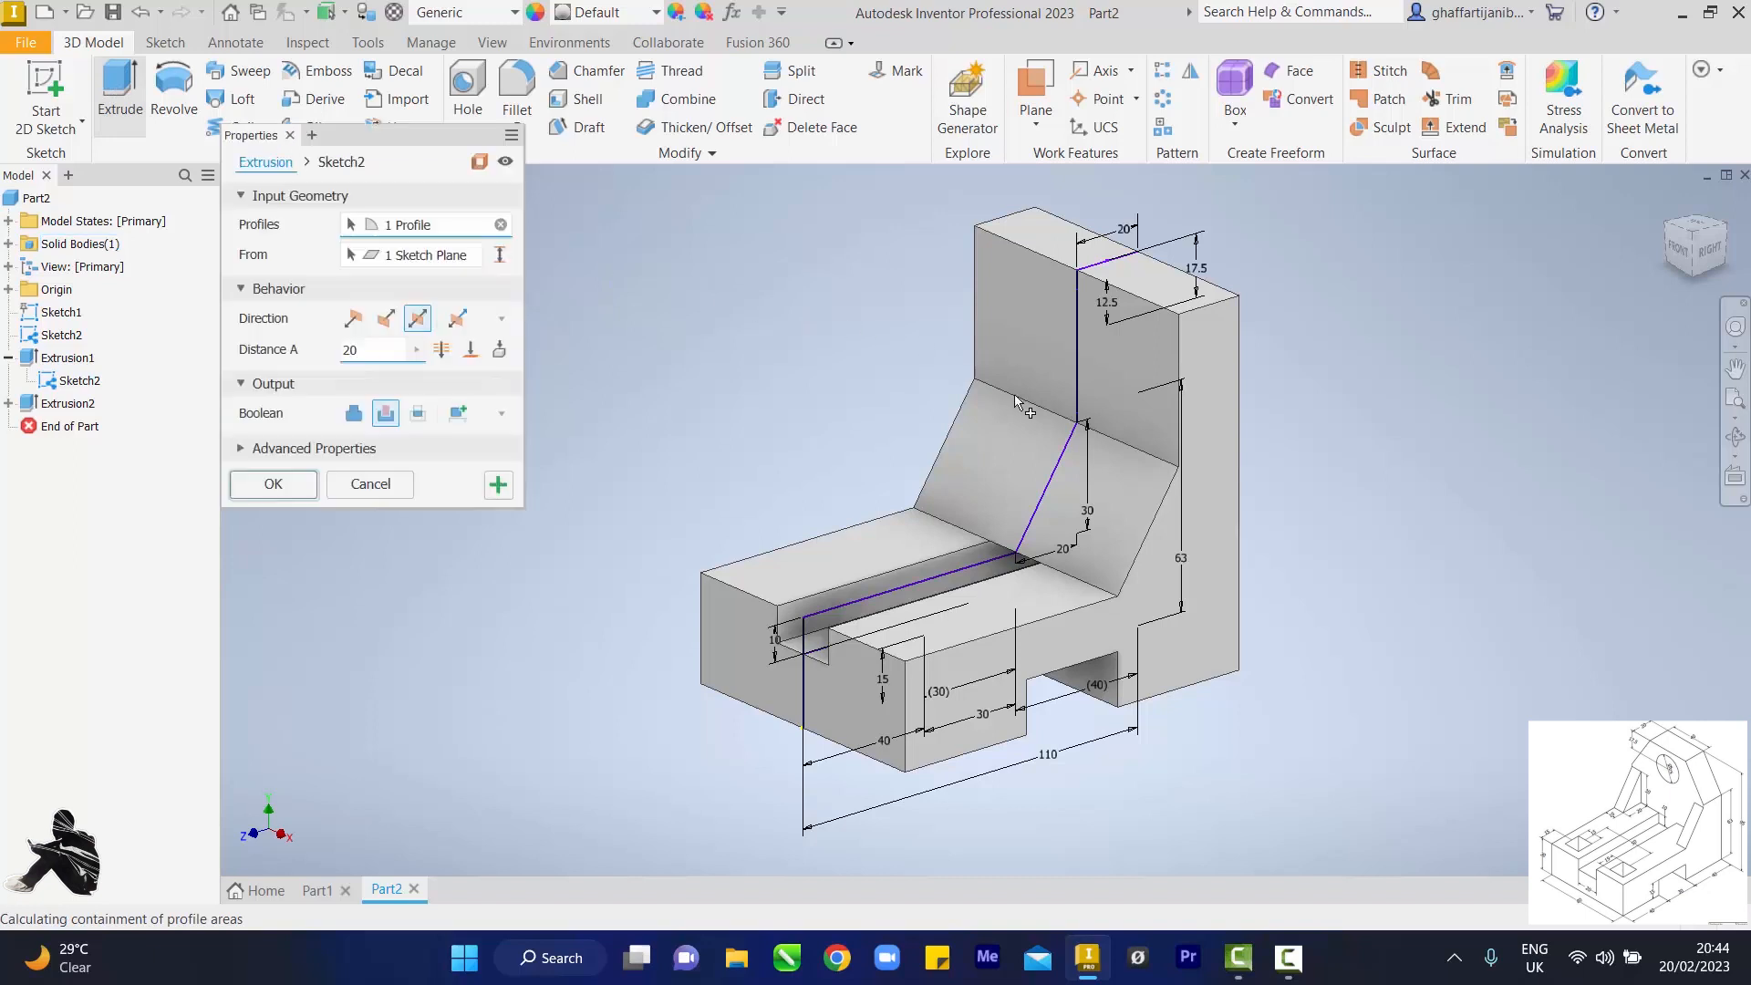
{"action": "left_click", "coordinate": [1069, 490]}
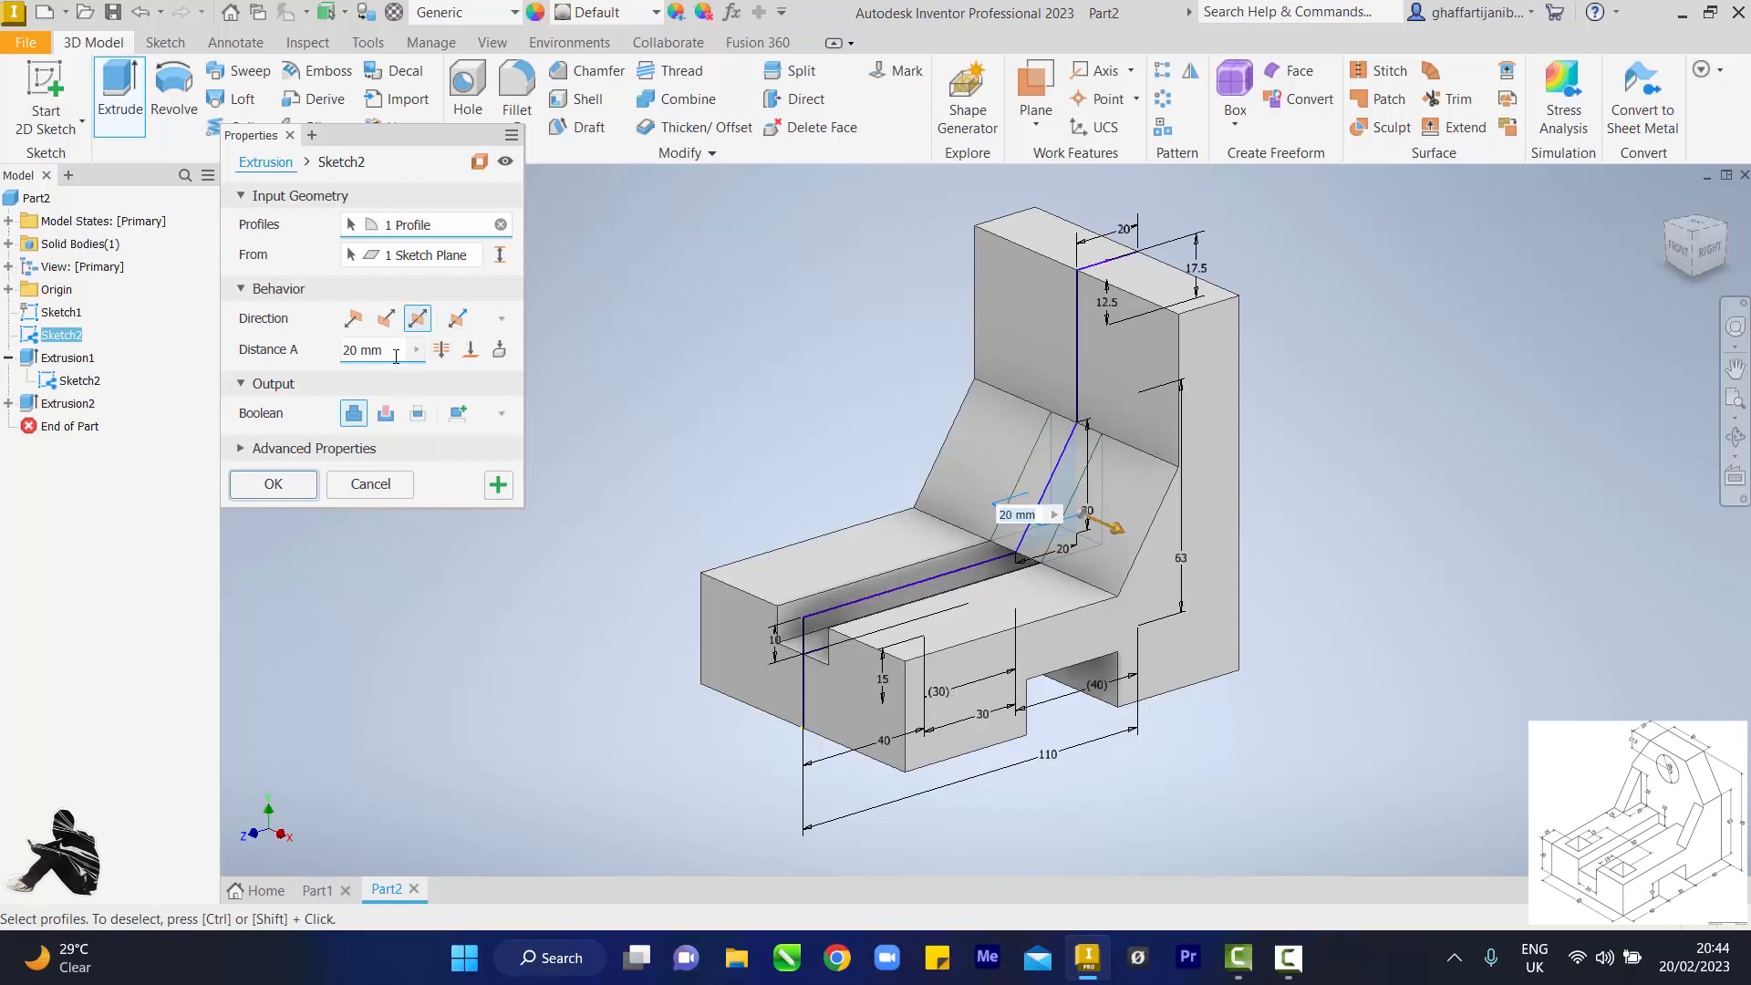
{"action": "left_click", "coordinate": [352, 354]}
{"action": "type", "text": "6"}
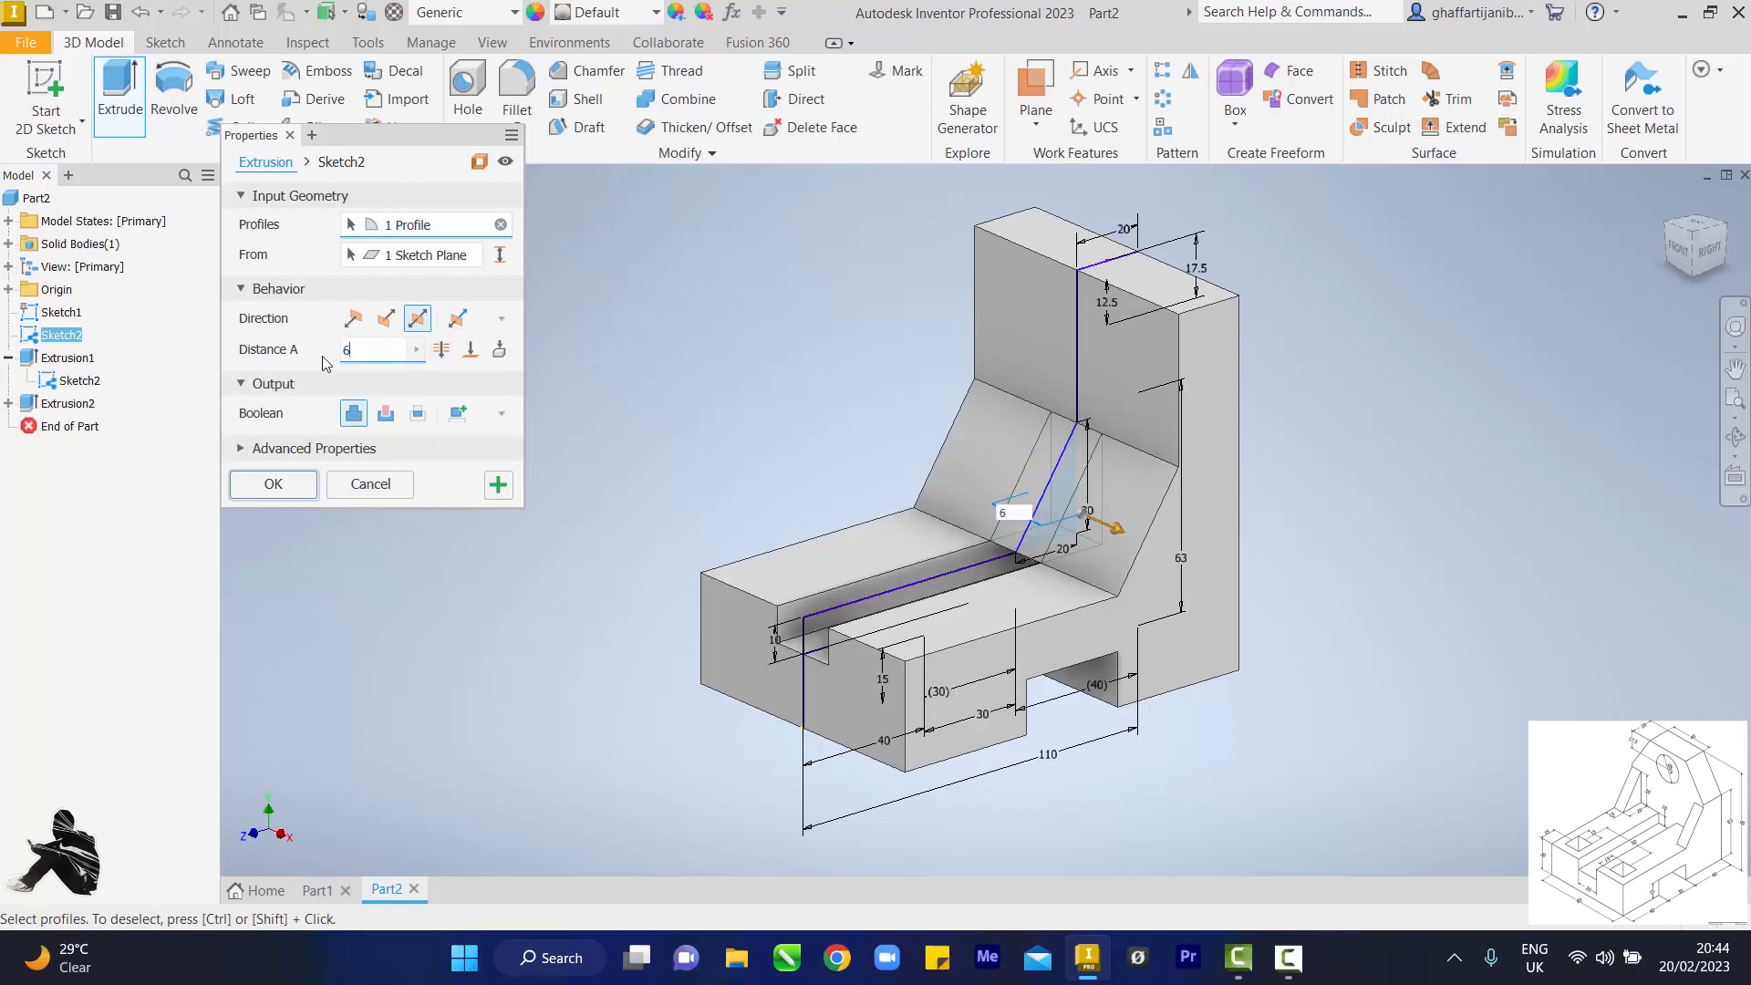
{"action": "type", "text": "0"}
{"action": "left_click", "coordinate": [386, 414]}
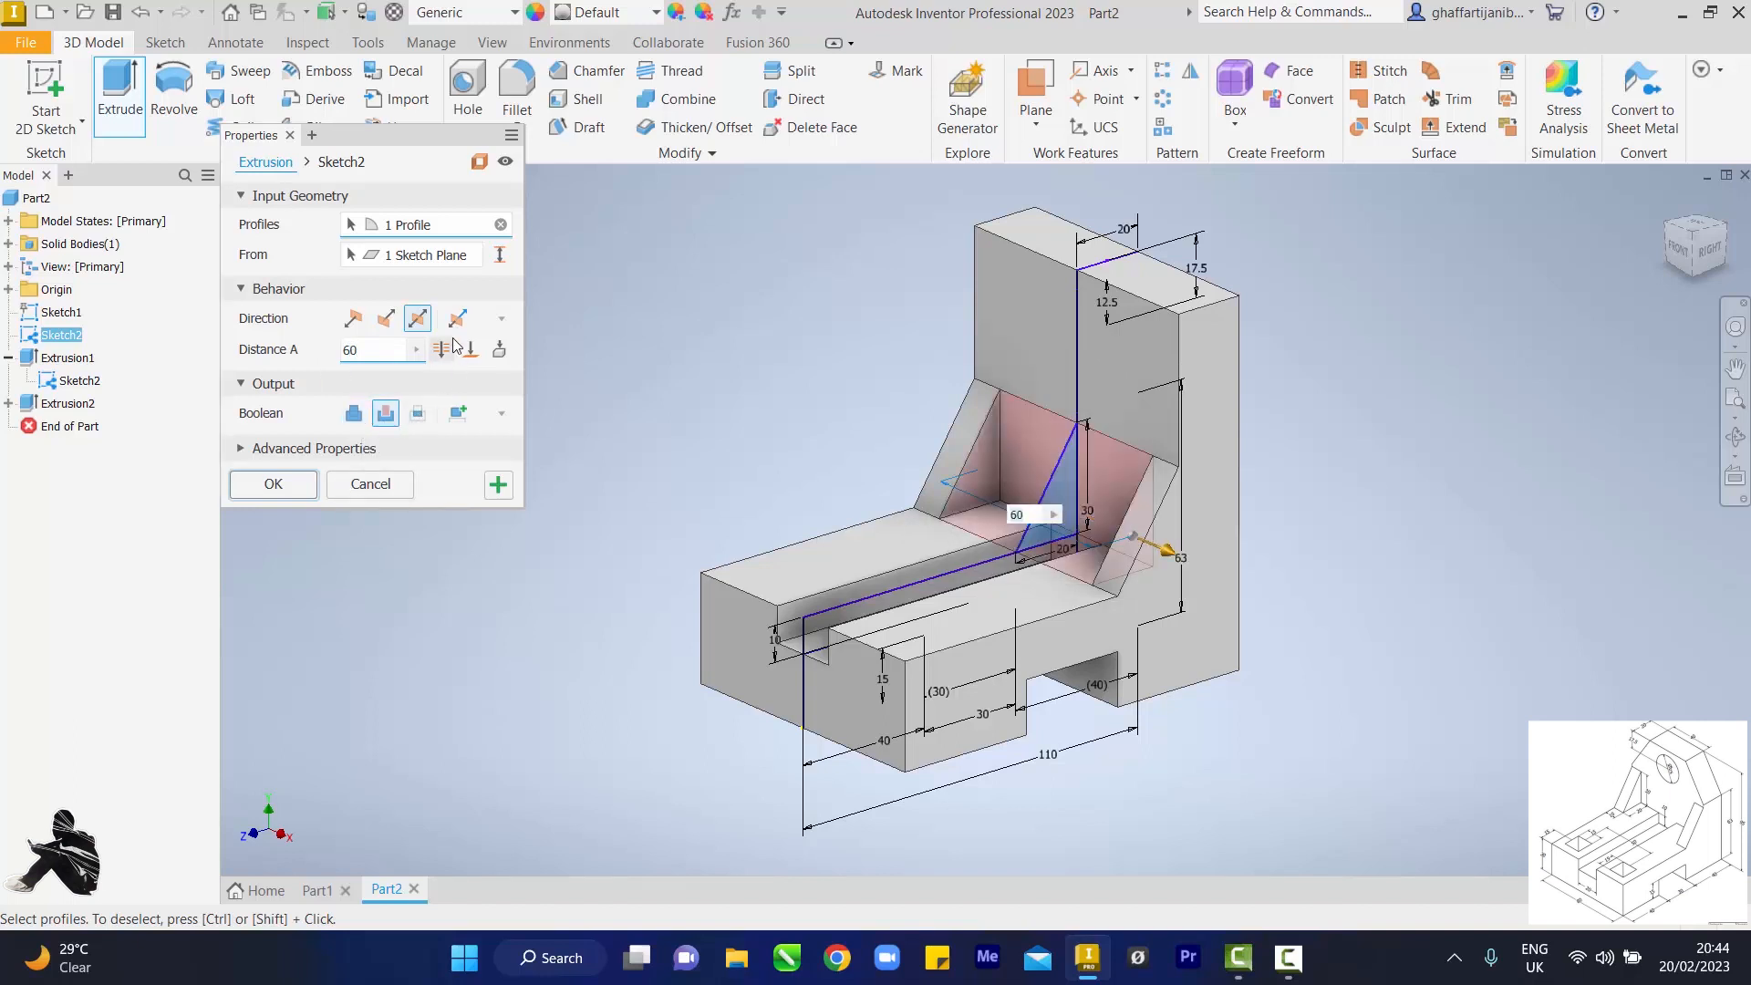
{"action": "left_click", "coordinate": [292, 485]}
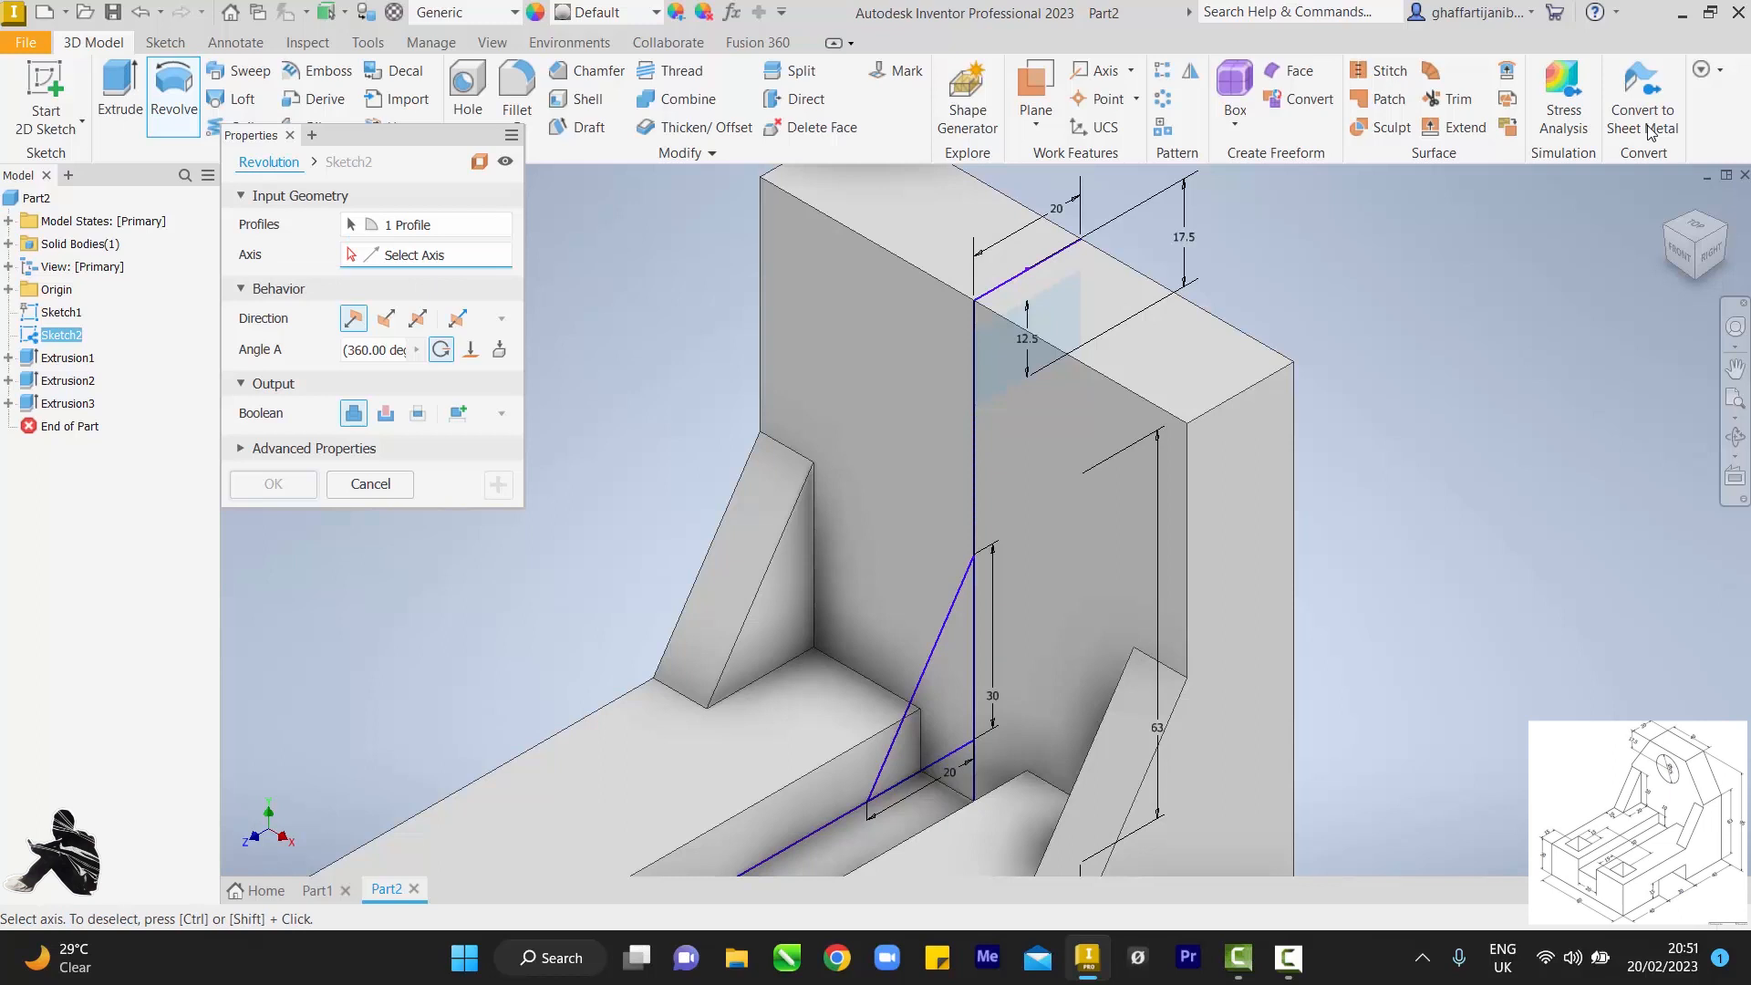
Step: Cut a round hole through the upright by revolving the 12.5 mm high region 360 degrees about its lower line
{"action": "left_click", "coordinate": [1029, 377]}
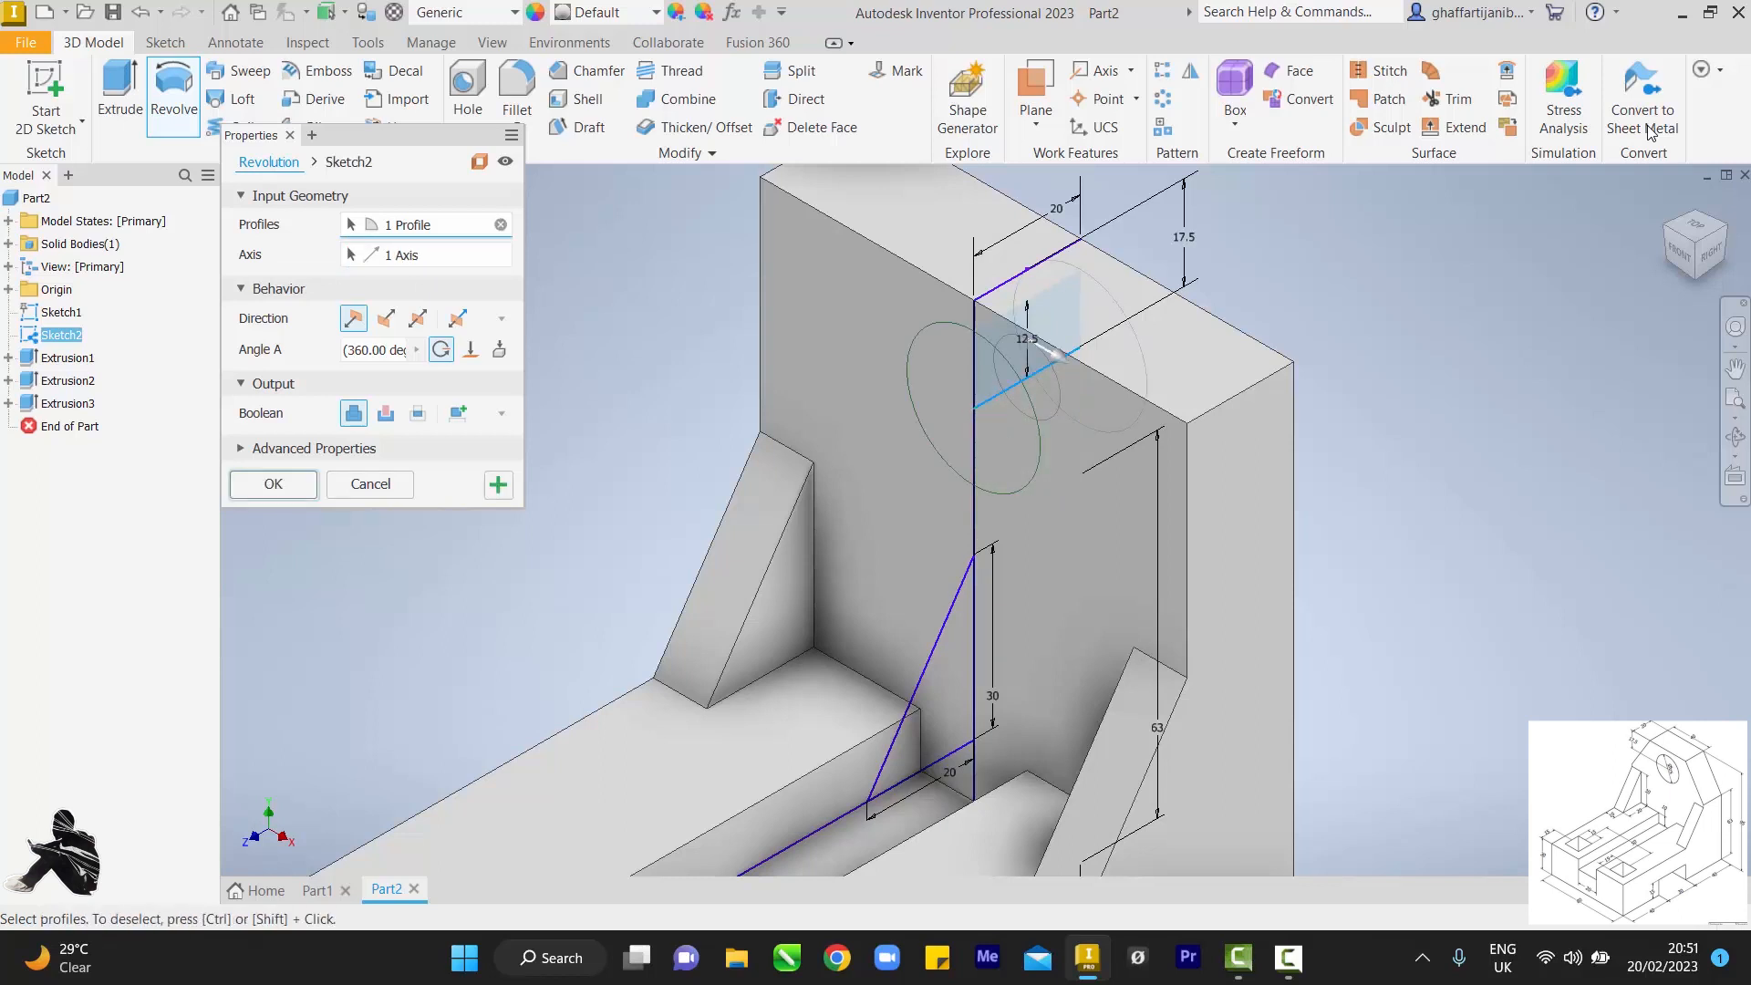
{"action": "left_click", "coordinate": [386, 413]}
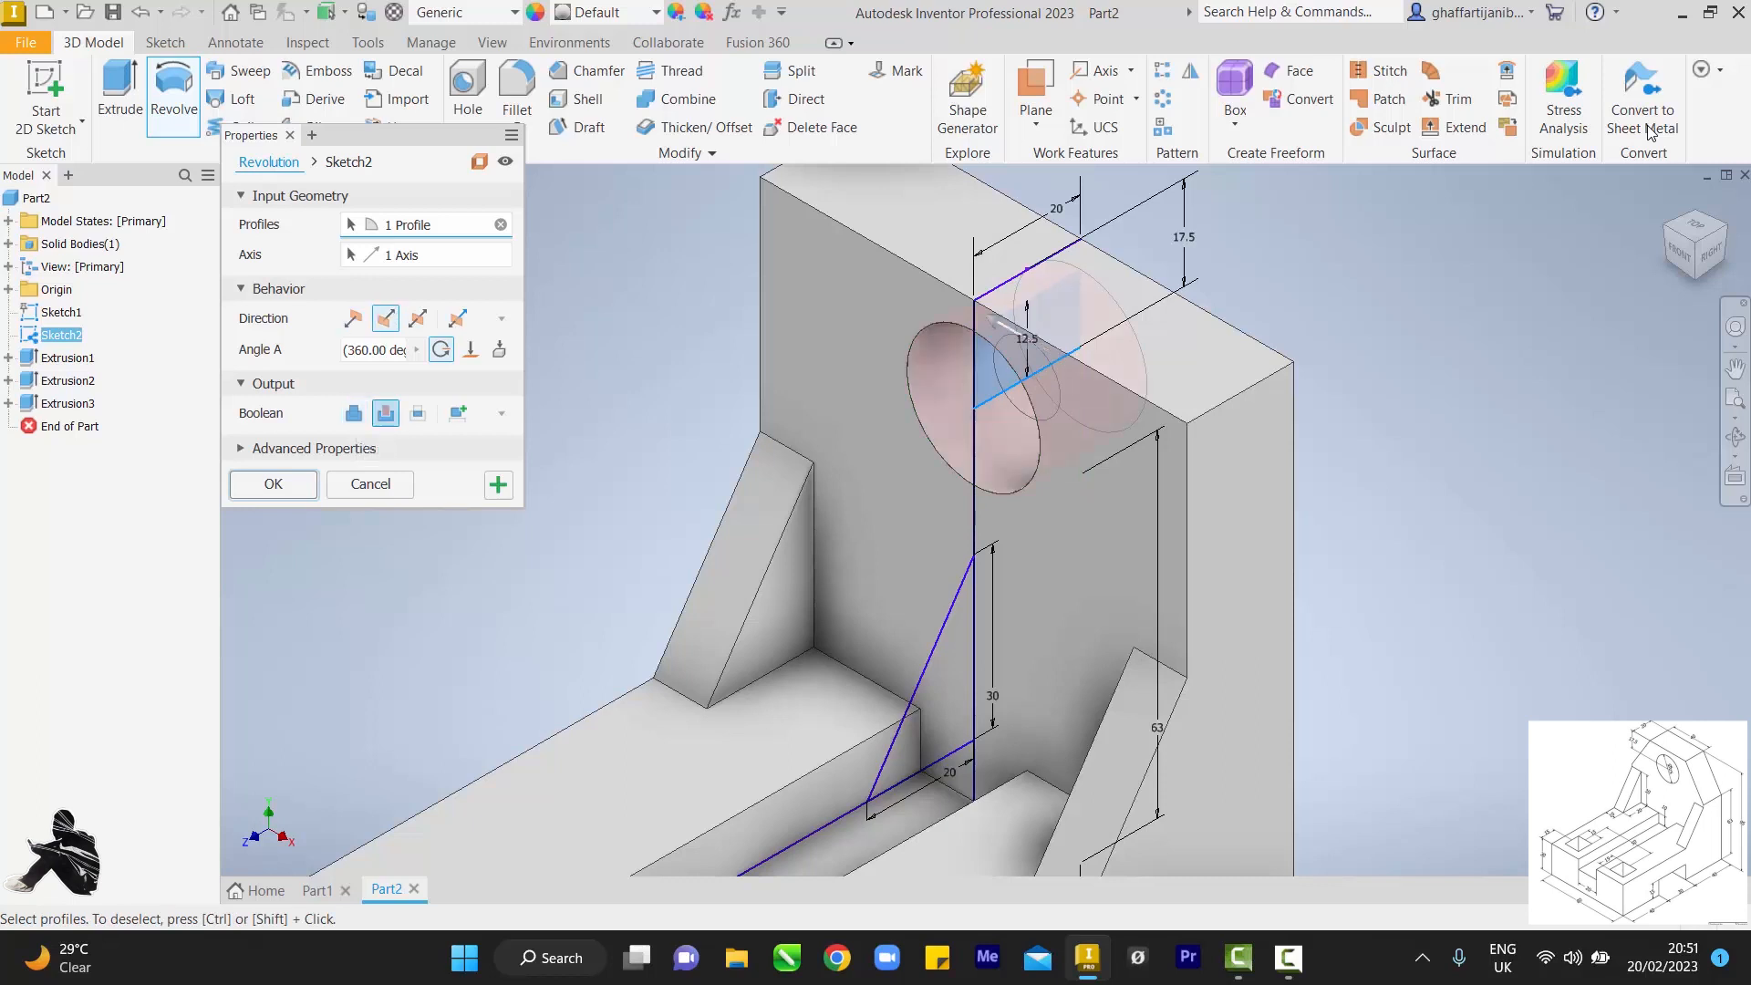
{"action": "key", "text": "Return"}
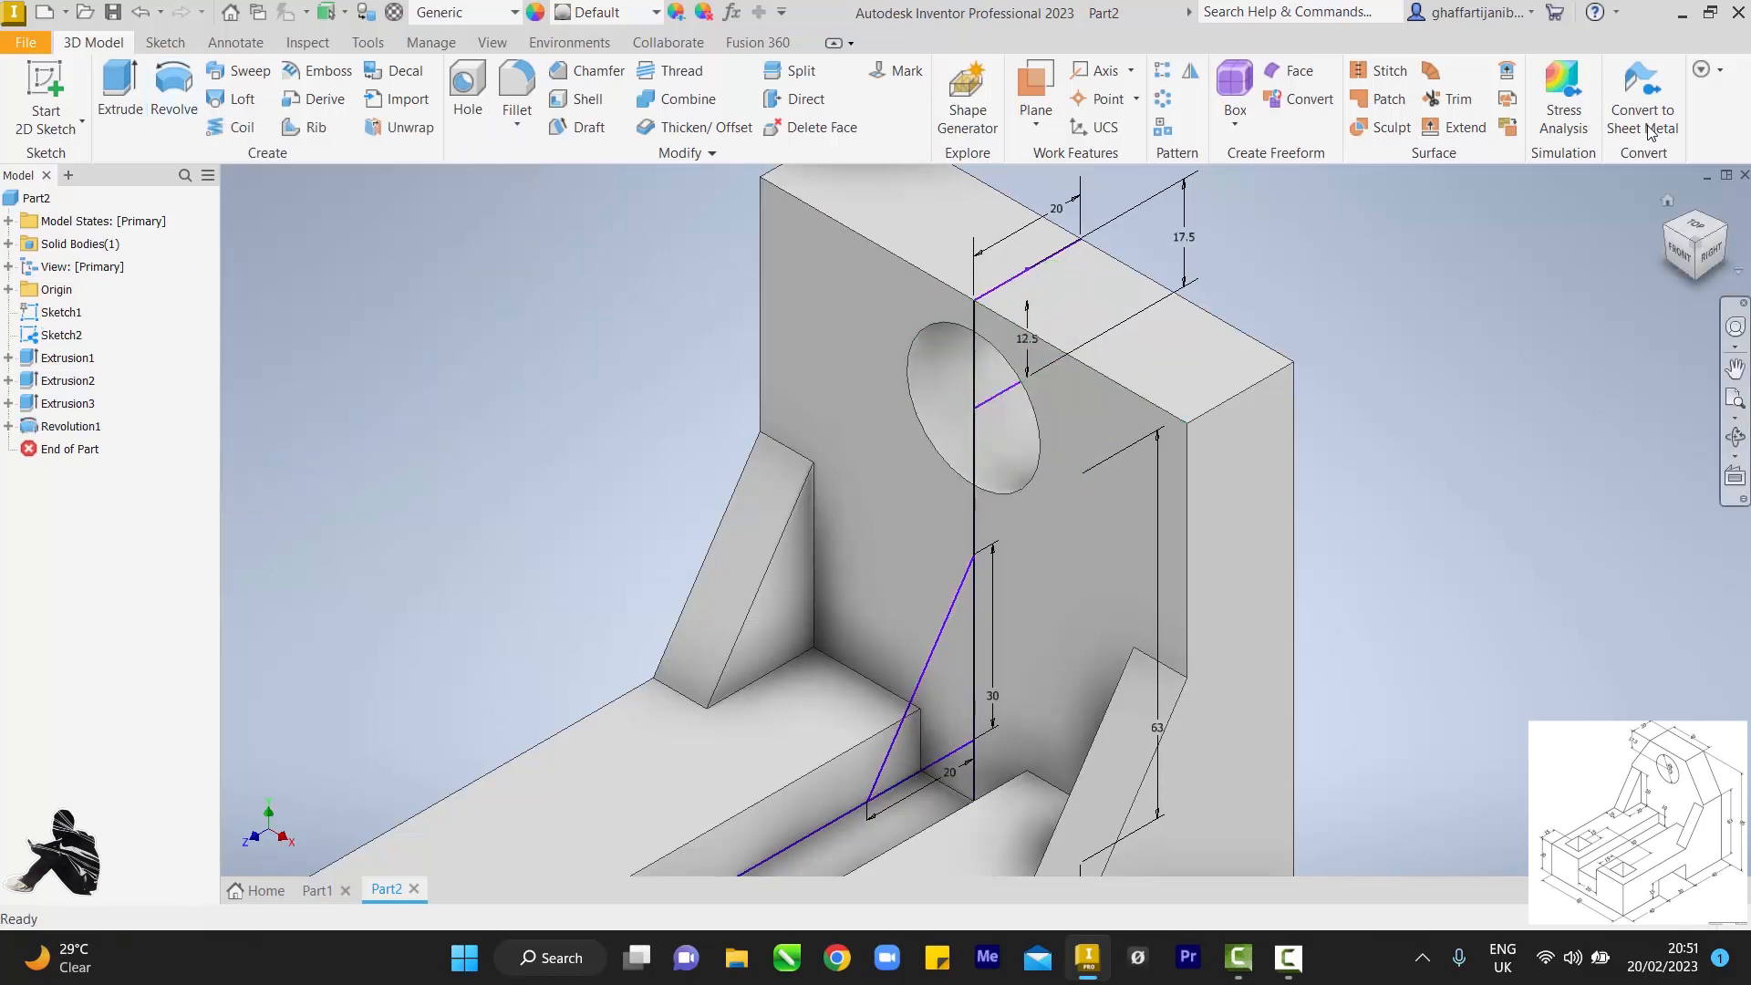
{"action": "left_click_drag", "start_coordinate": [1697, 243], "coordinate": [1688, 243]}
{"action": "left_click", "coordinate": [1734, 399]}
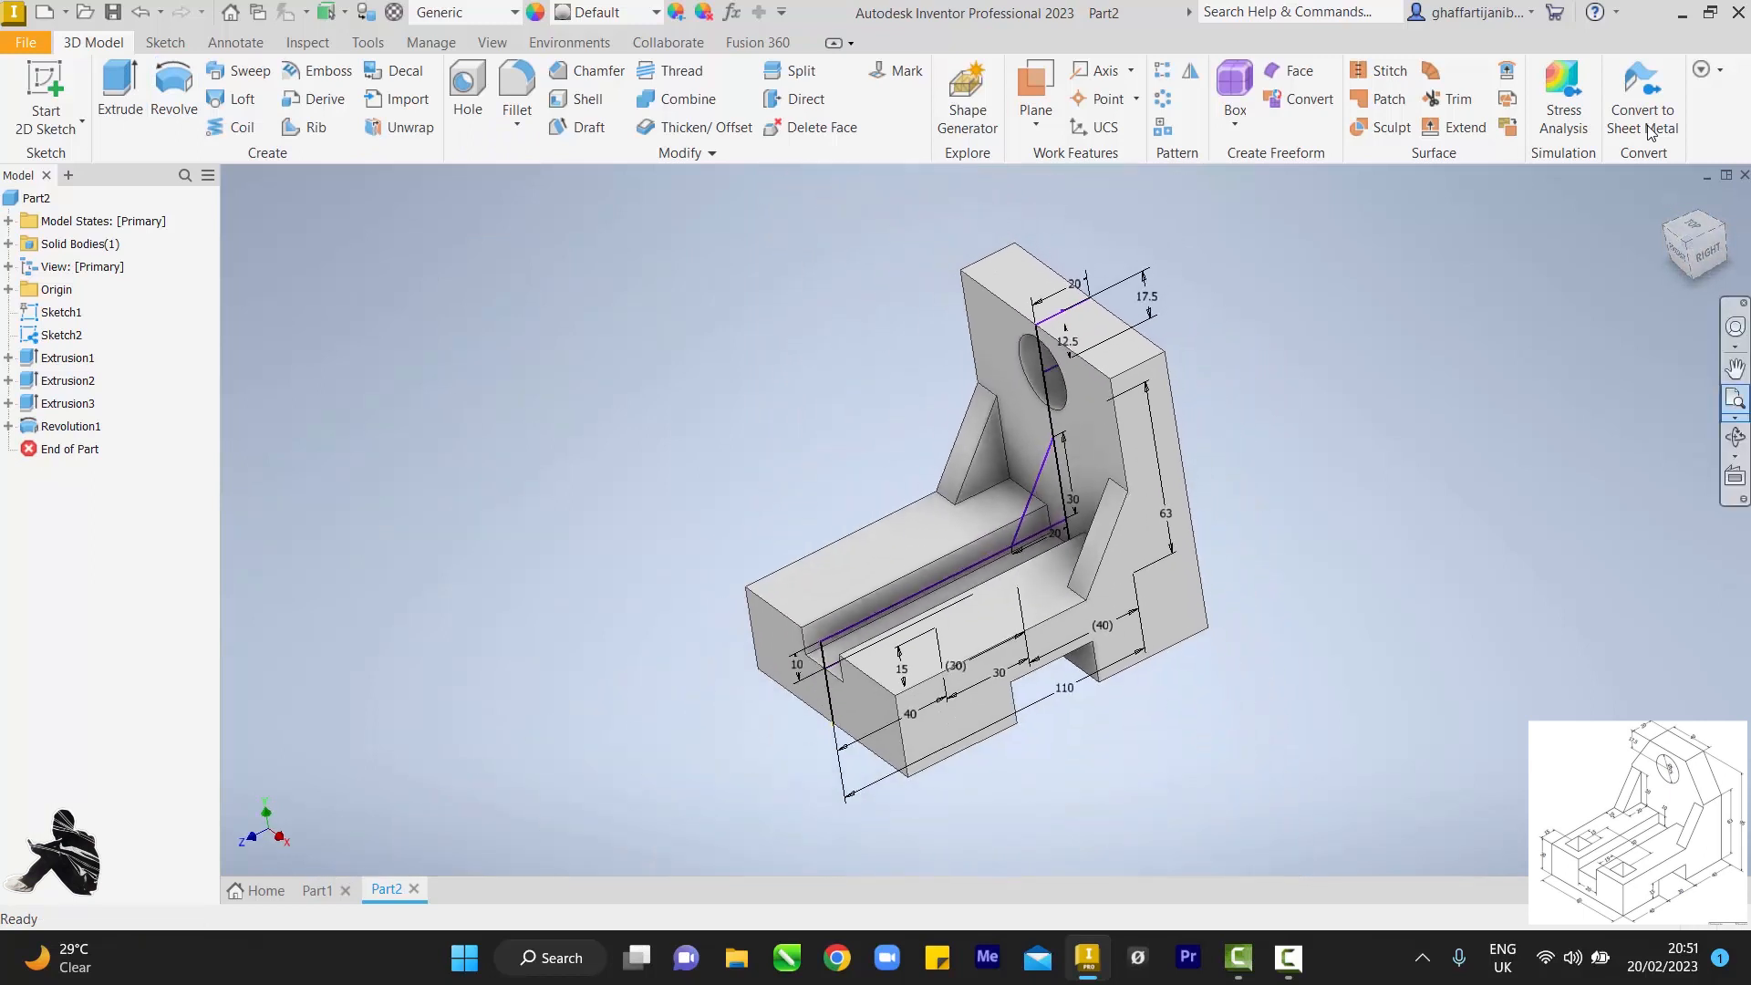
{"action": "left_click_drag", "start_coordinate": [1707, 250], "coordinate": [1687, 257]}
{"action": "left_click", "coordinate": [1713, 235]}
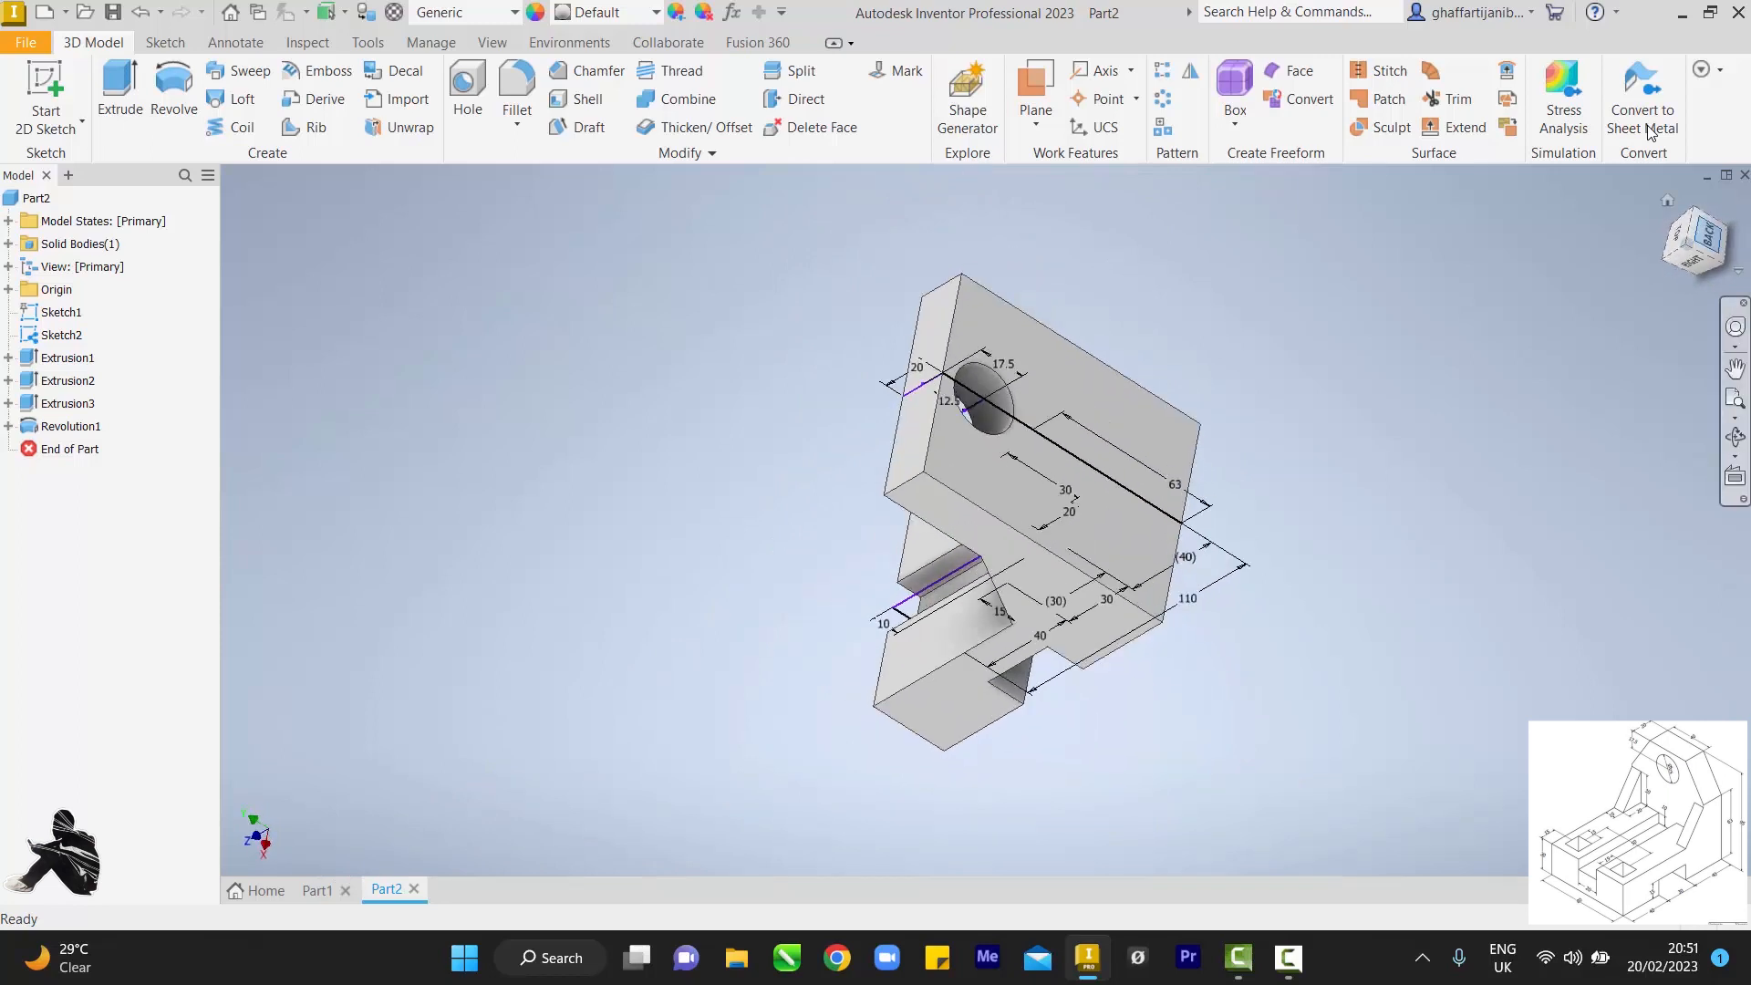
Step: Start a new sketch on the back face of the upright
{"action": "left_click", "coordinate": [1742, 215]}
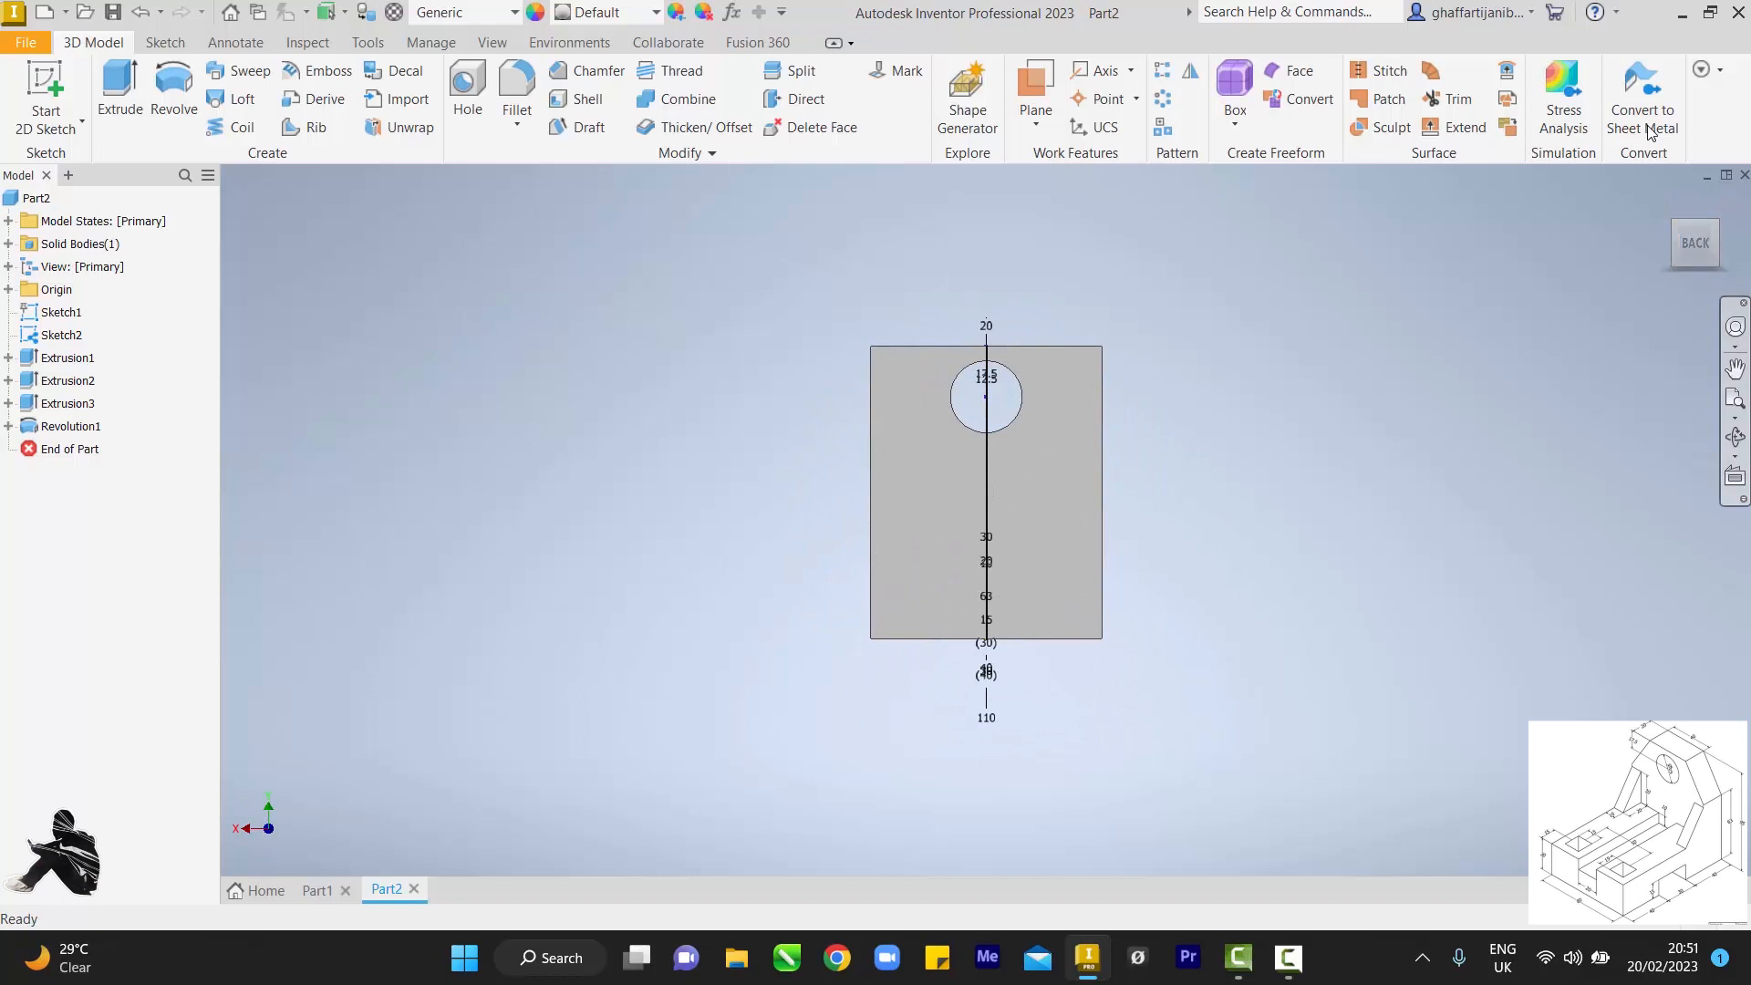
{"action": "left_click", "coordinate": [1735, 399]}
{"action": "left_click", "coordinate": [1049, 515]}
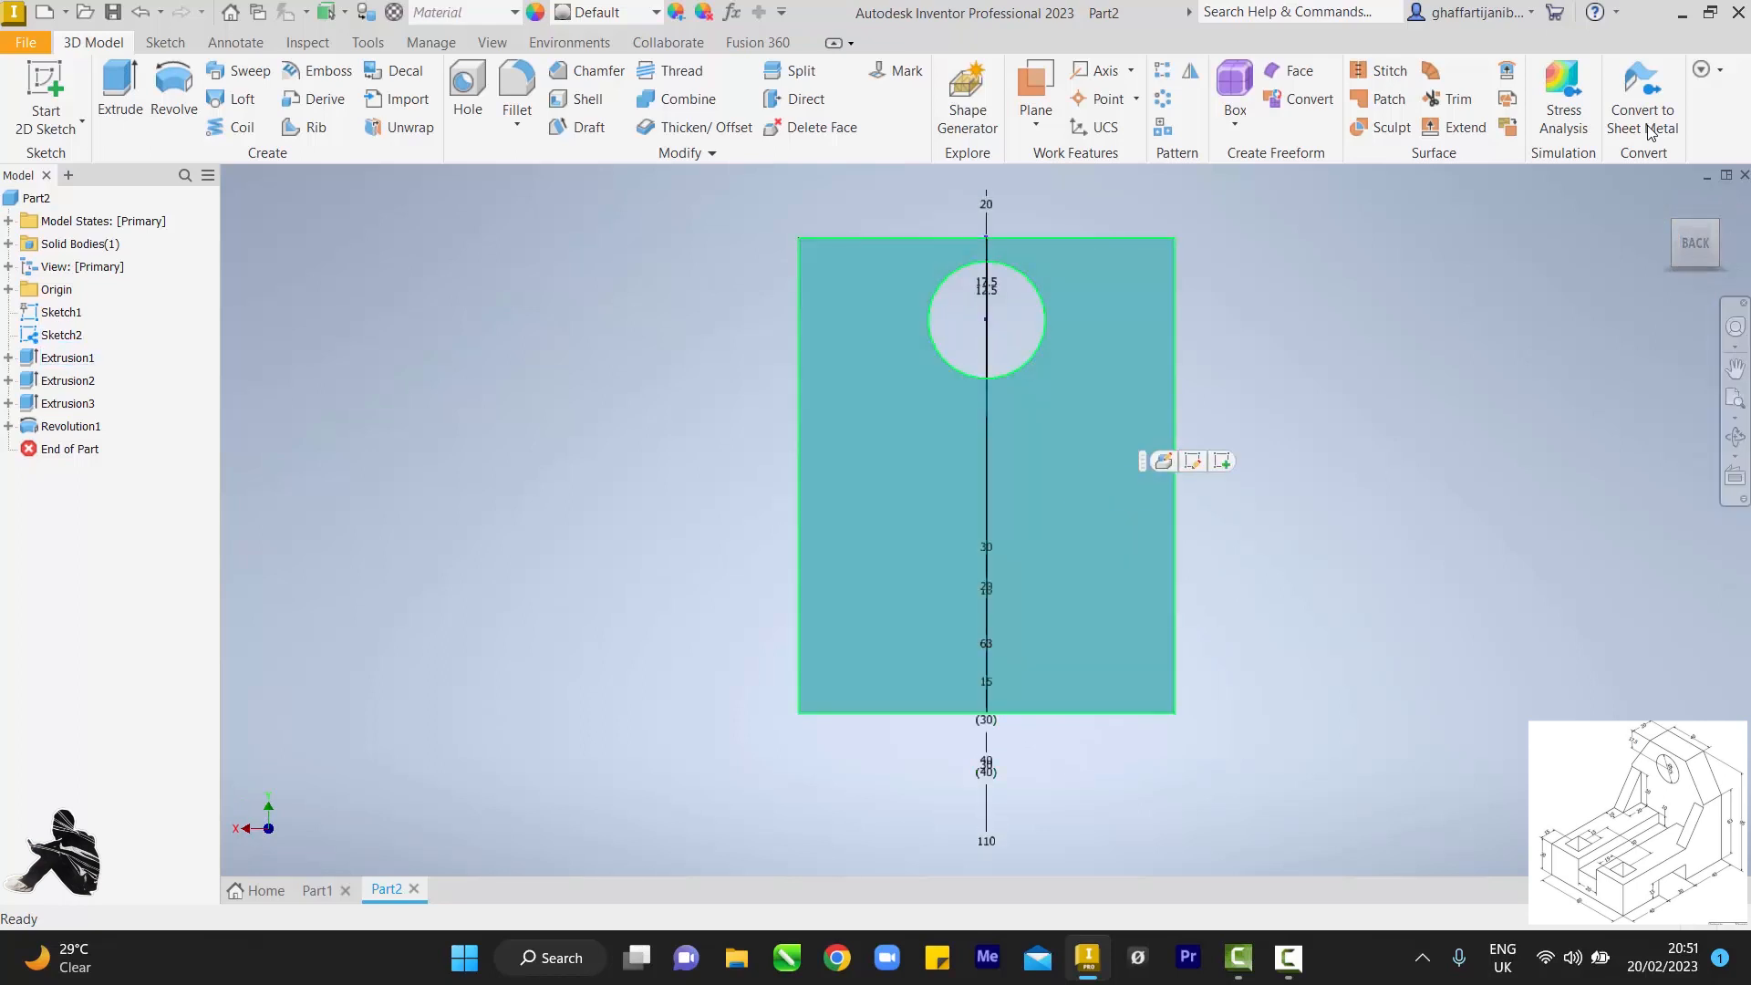
{"action": "left_click", "coordinate": [1149, 487]}
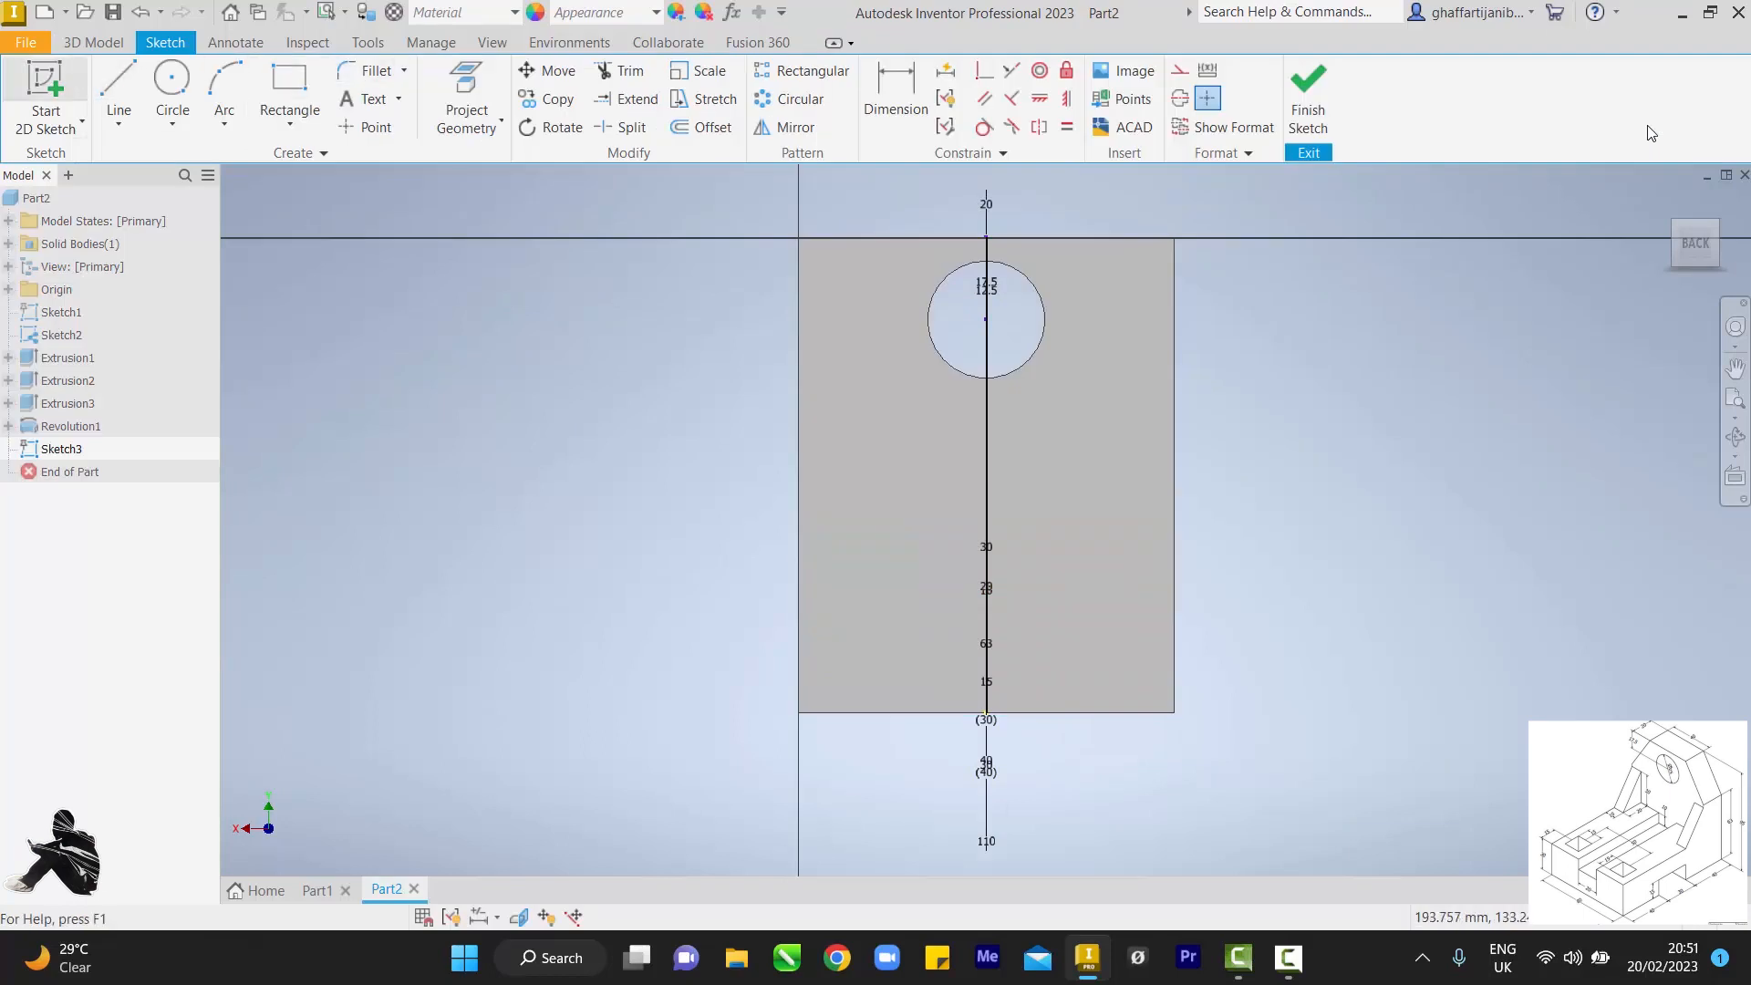
Step: Sketch a slanted line about 37 mm long across the back face's upper-left corner, from the top edge to the side edge
{"action": "left_click", "coordinate": [118, 96]}
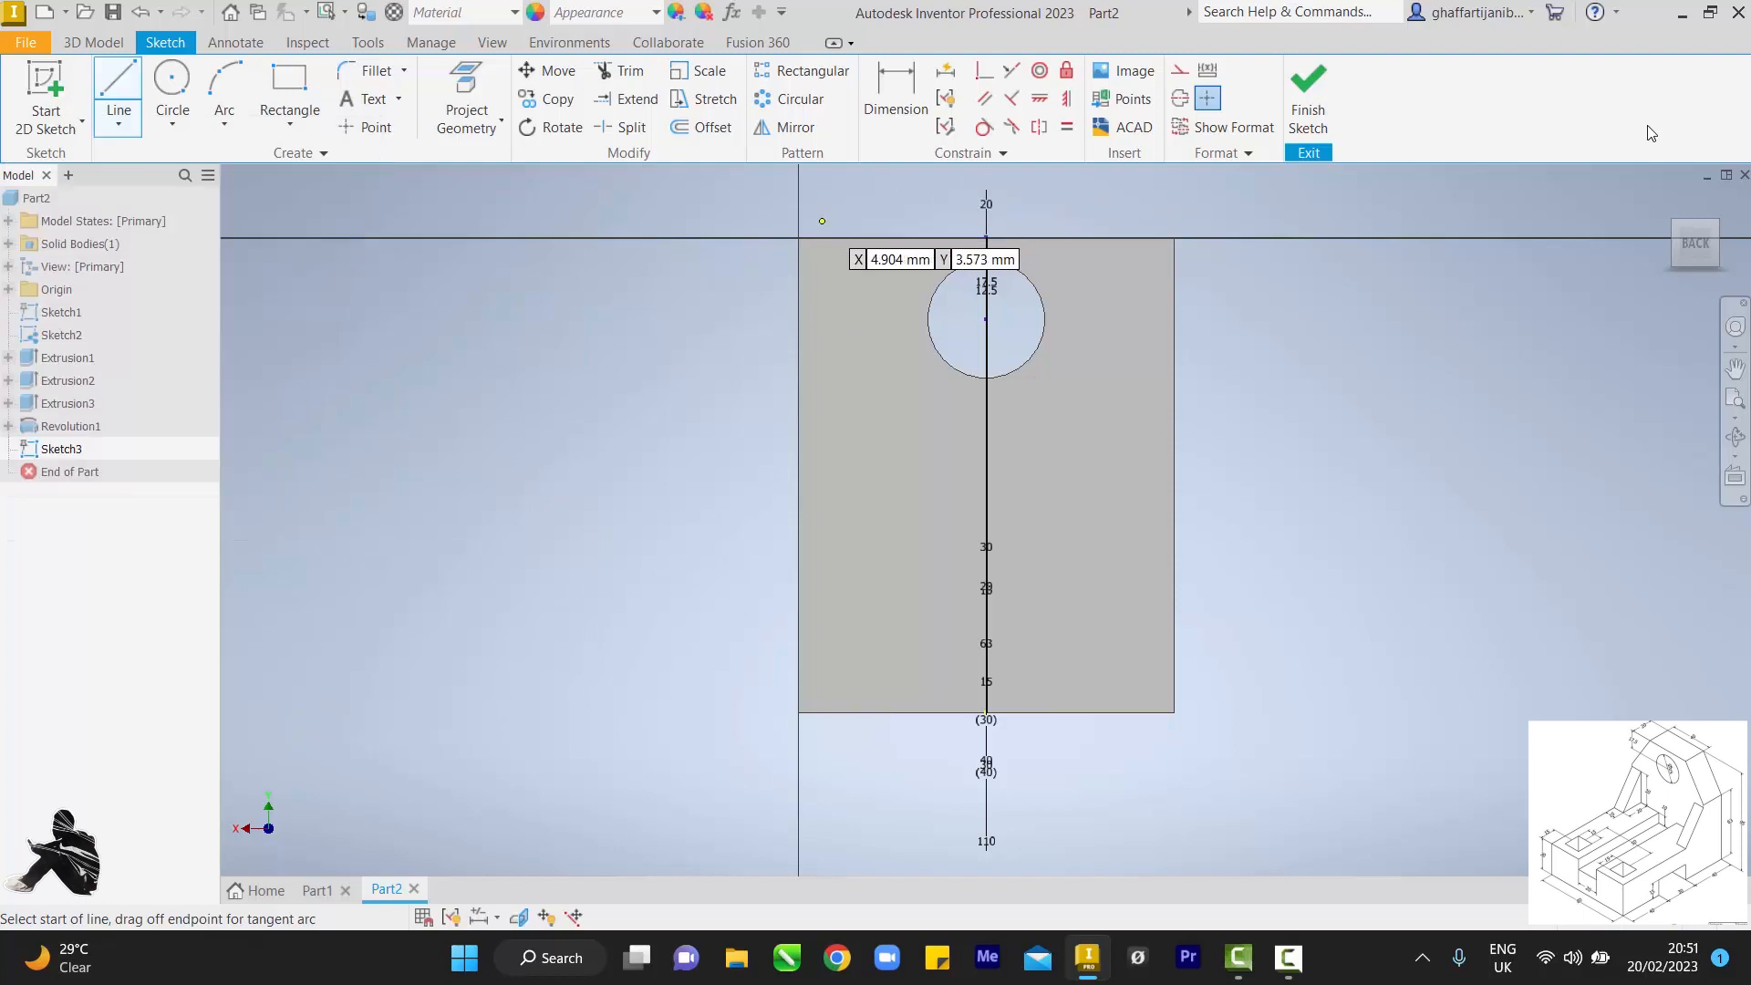
{"action": "left_click", "coordinate": [893, 238]}
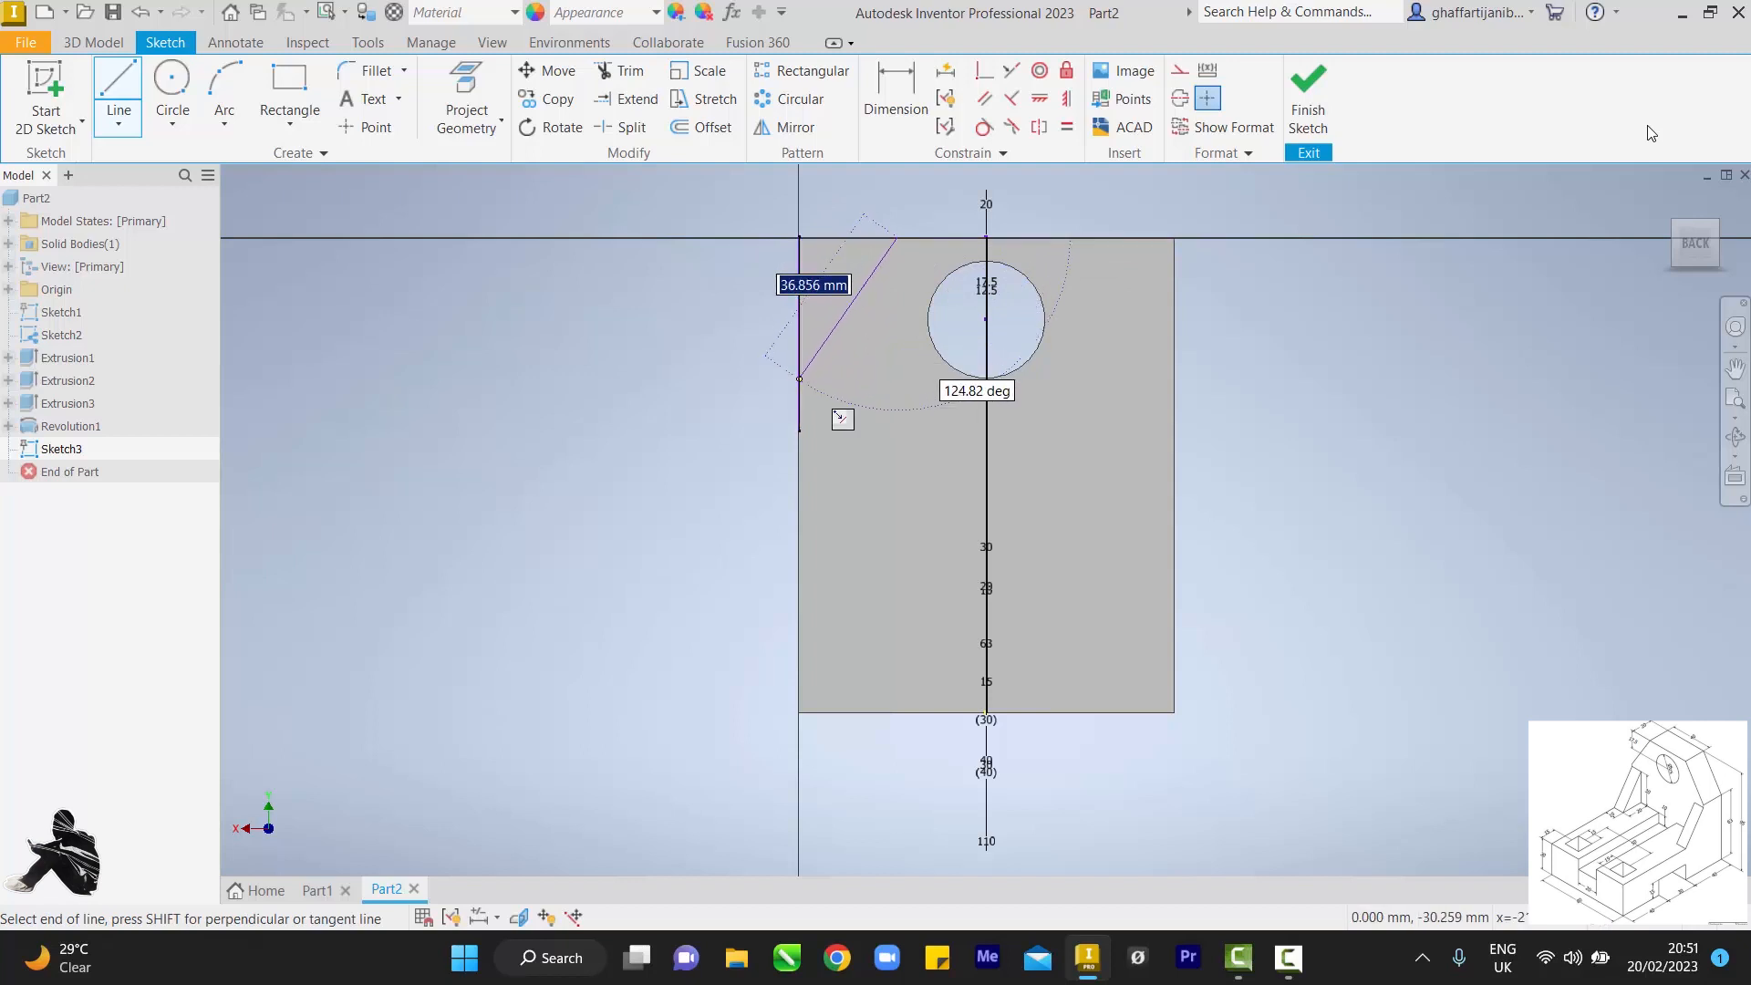
{"action": "scroll", "coordinate": [799, 379], "scroll_direction": "up", "scroll_amount": 3}
{"action": "scroll", "coordinate": [800, 379], "scroll_direction": "down", "scroll_amount": 12}
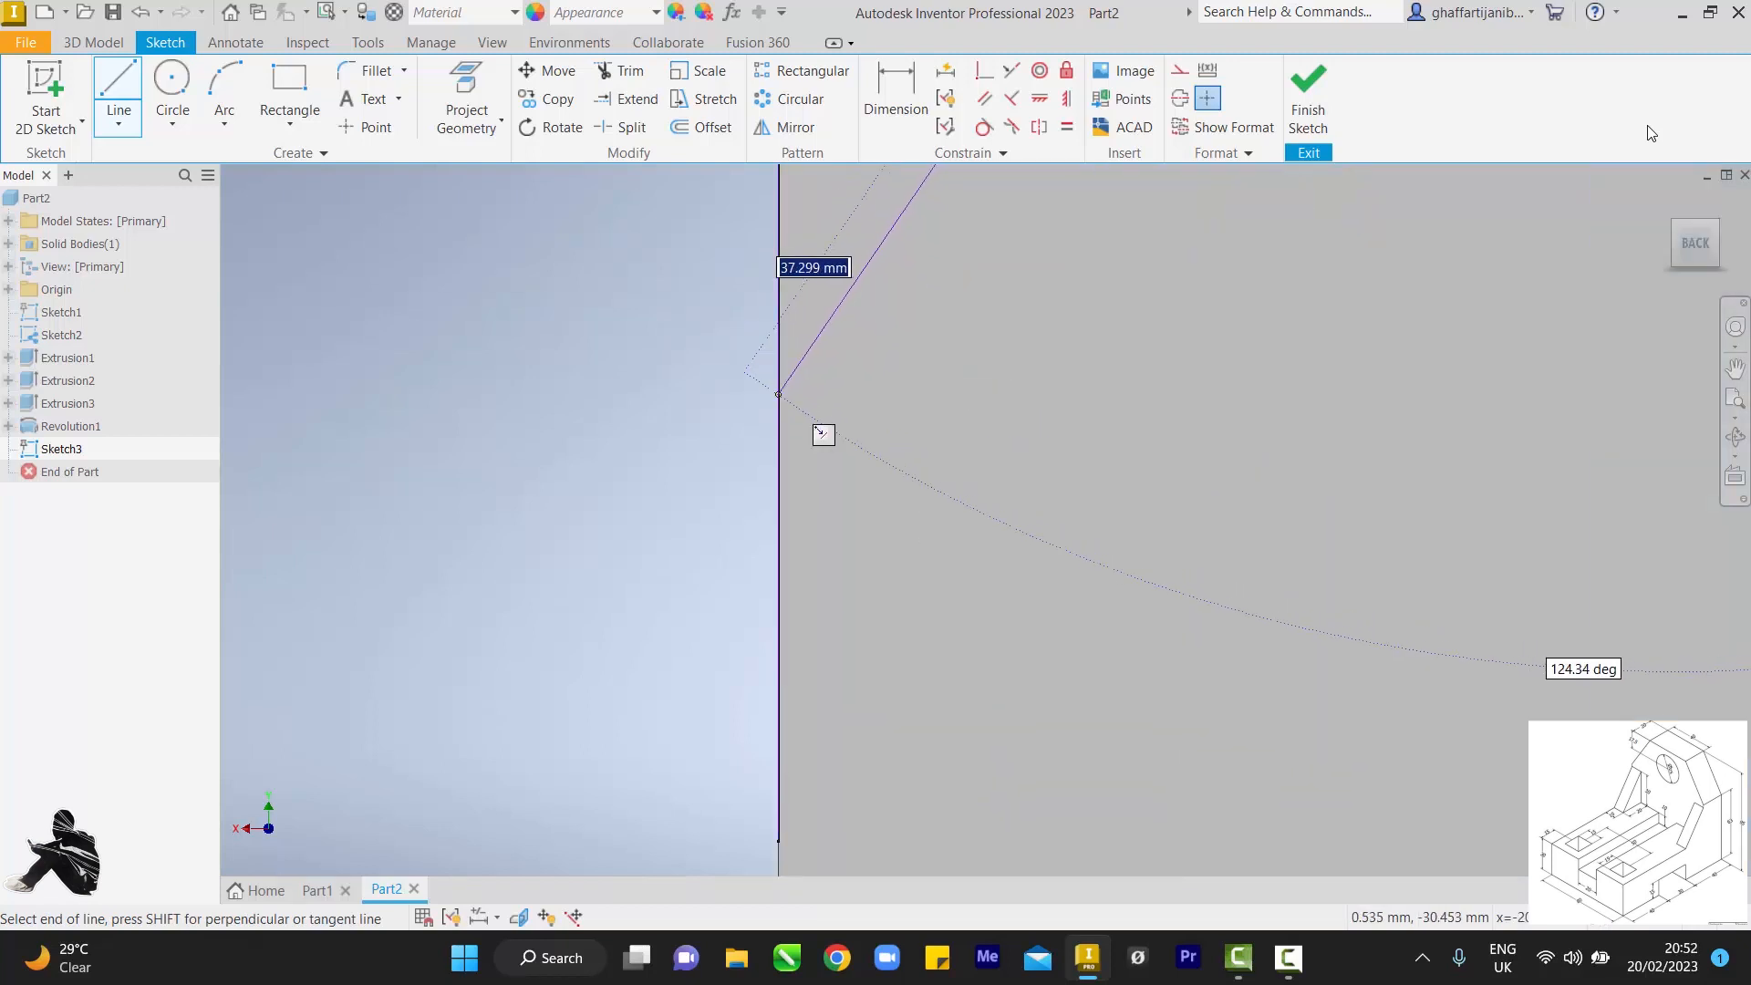
{"action": "left_click", "coordinate": [779, 396]}
{"action": "scroll", "coordinate": [802, 386], "scroll_direction": "up", "scroll_amount": 5}
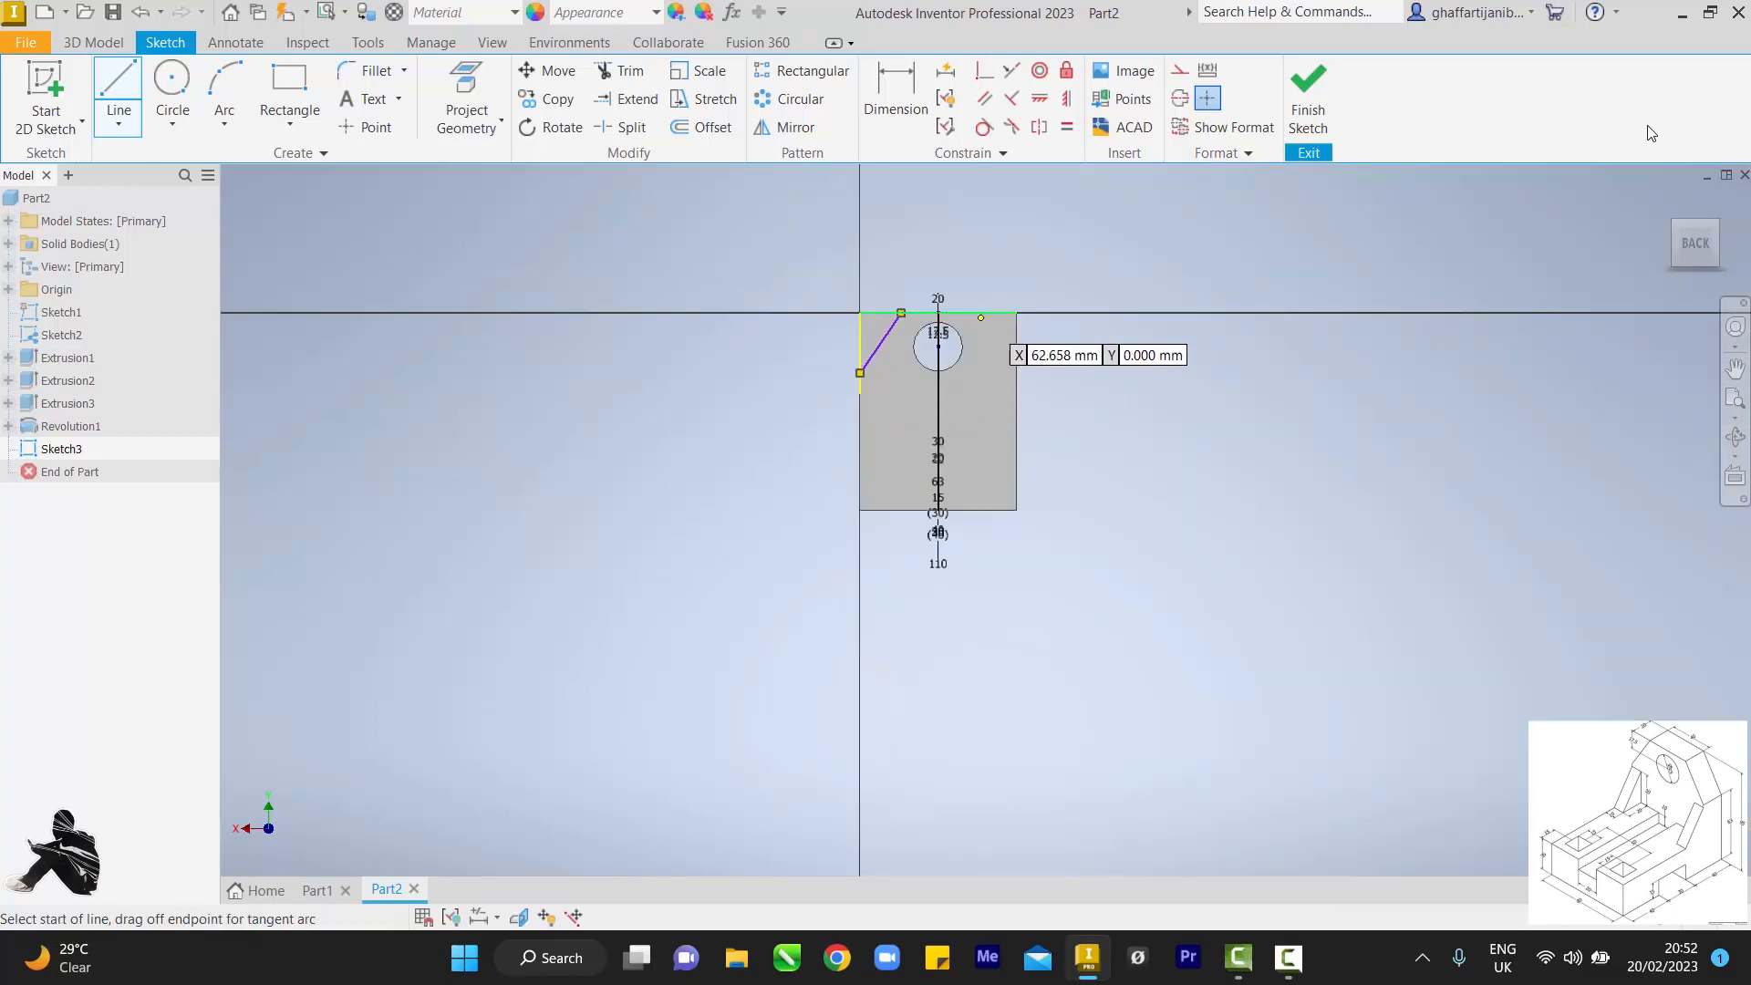
{"action": "right_click", "coordinate": [901, 399]}
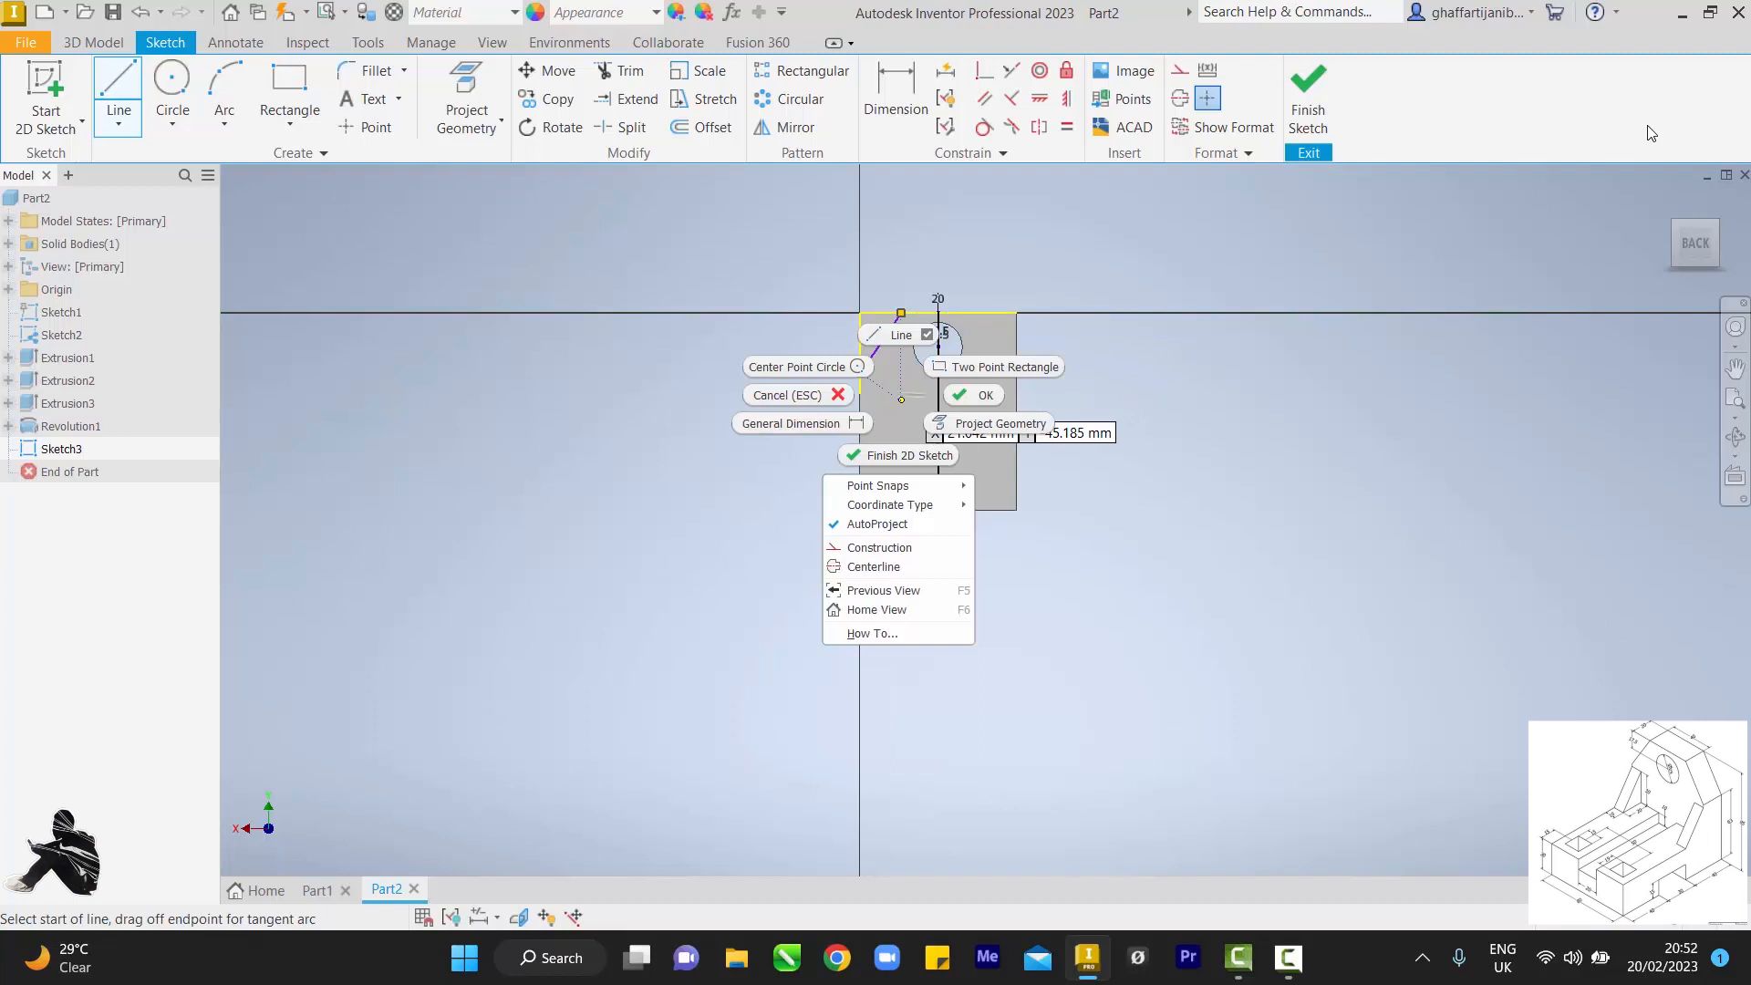
{"action": "key", "text": "Escape"}
Step: Dimension the slanted line's upper end 20 mm horizontally from the face's upper-left corner
{"action": "key", "text": "d"}
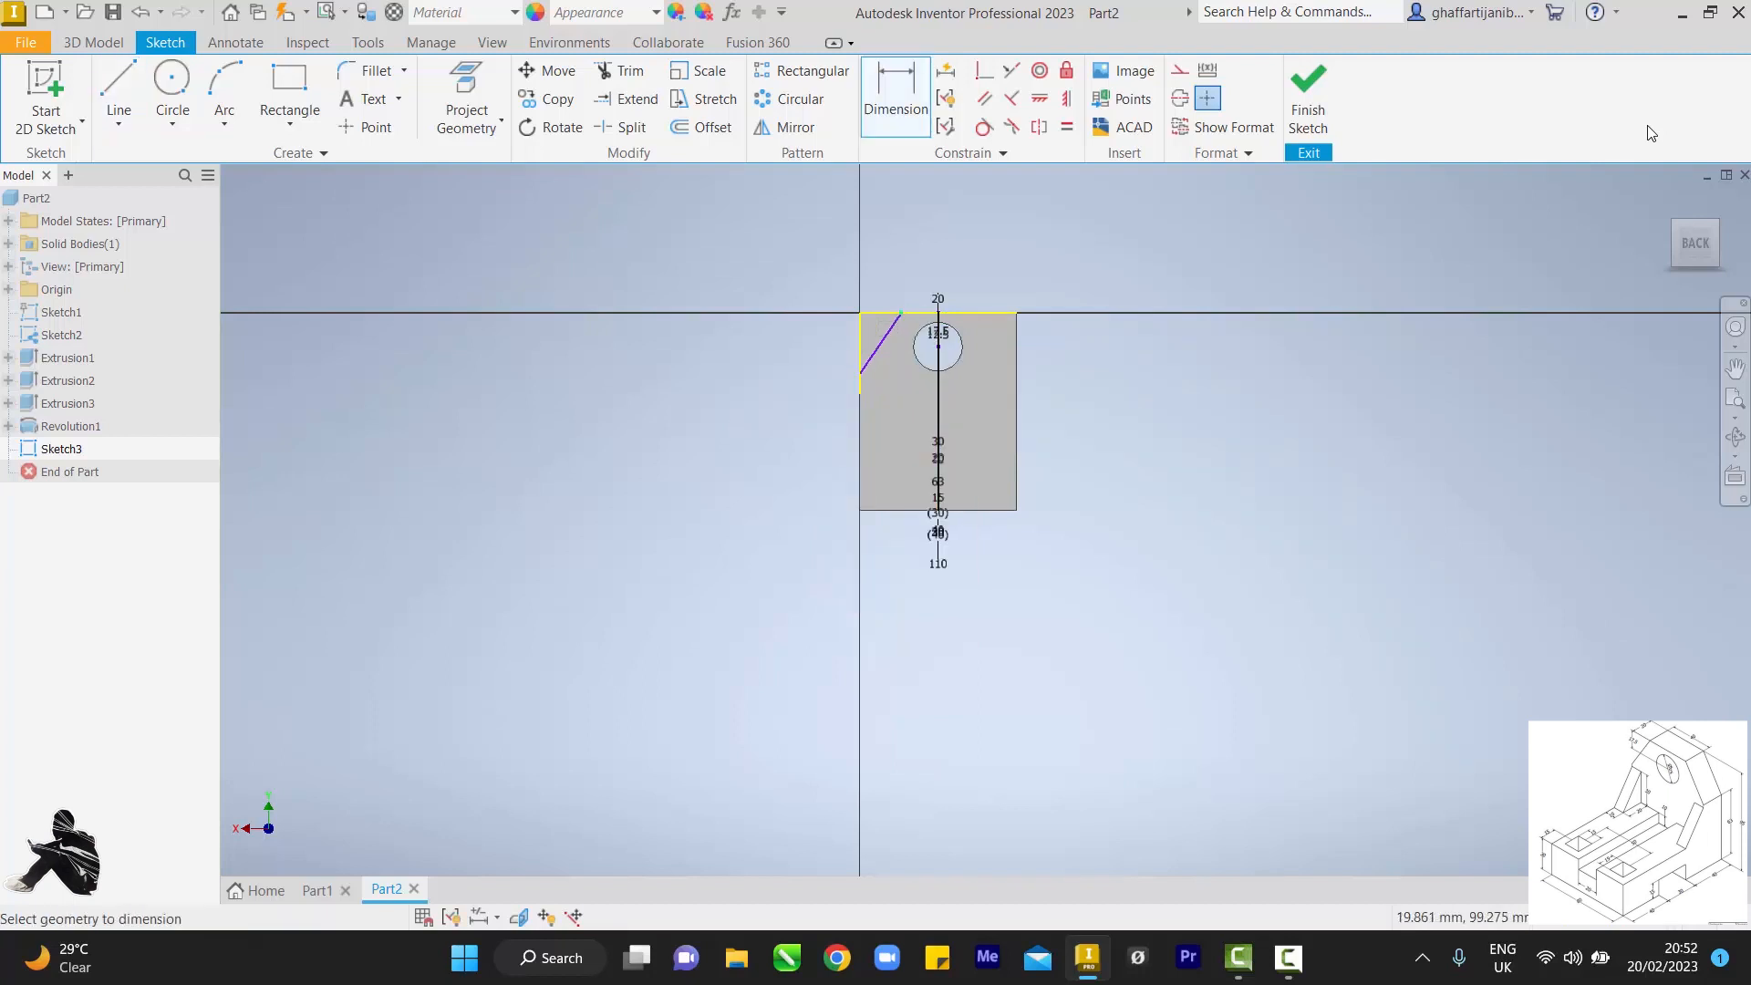
{"action": "scroll", "coordinate": [904, 313], "scroll_direction": "up", "scroll_amount": 5}
{"action": "scroll", "coordinate": [904, 313], "scroll_direction": "down", "scroll_amount": 10}
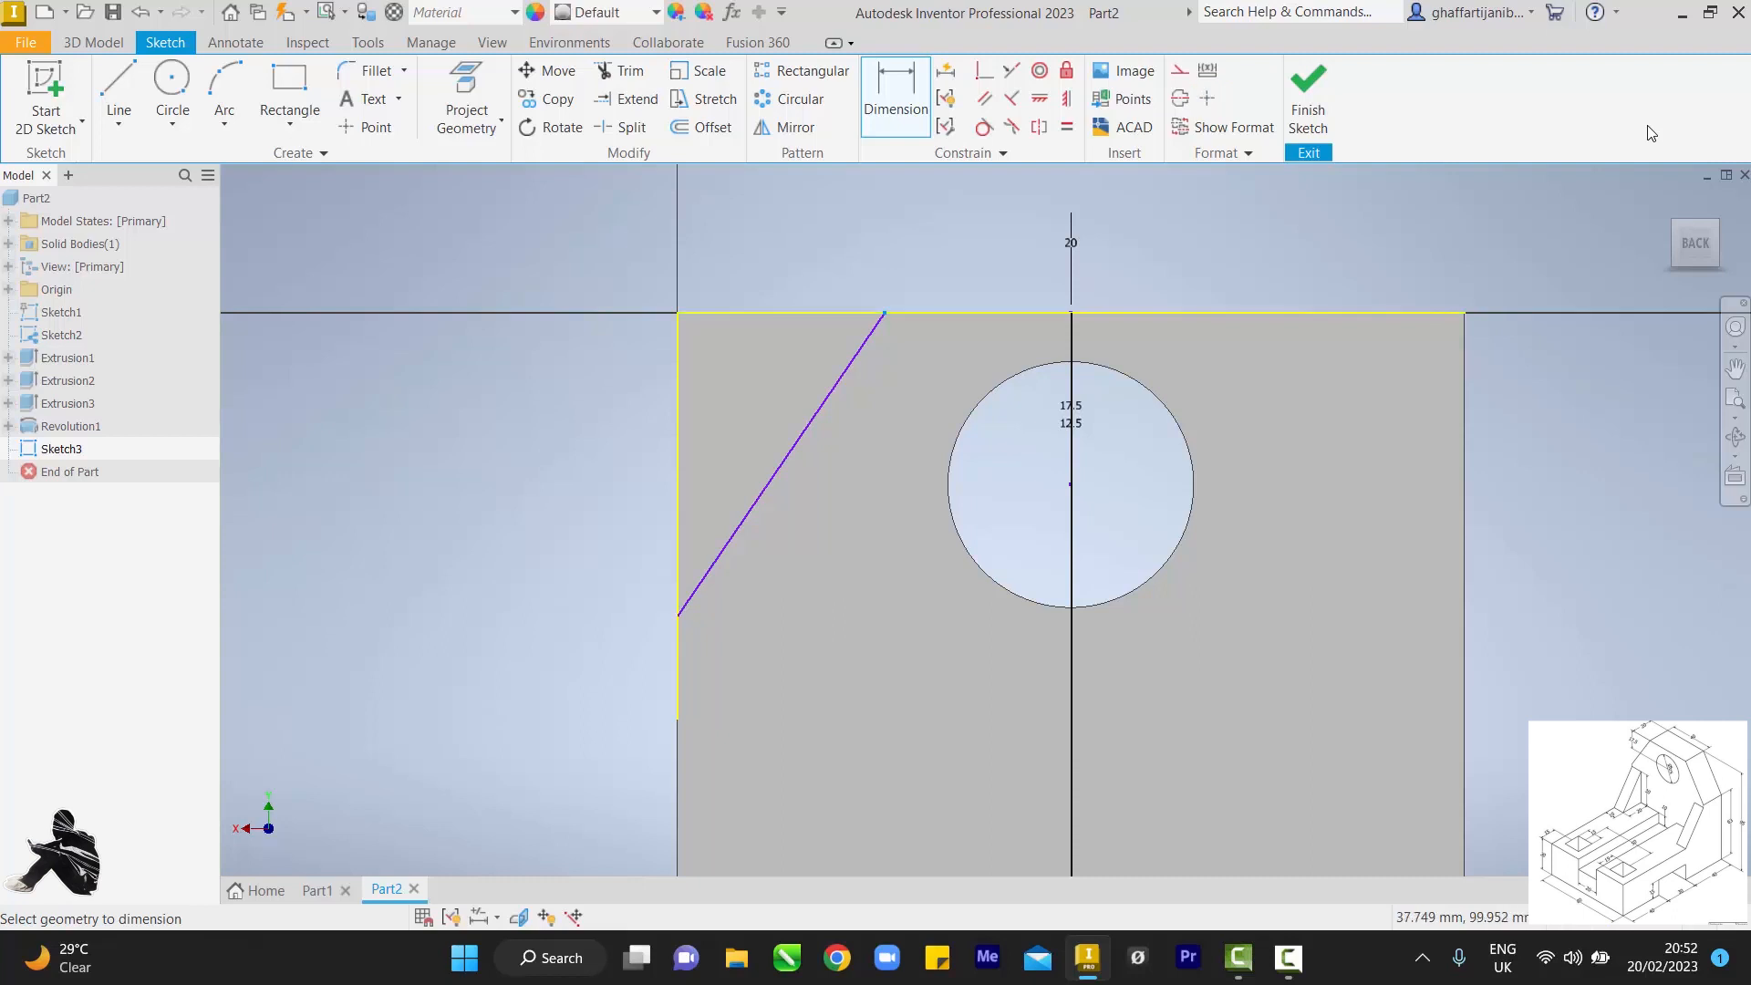
{"action": "left_click", "coordinate": [678, 312]}
{"action": "left_click", "coordinate": [765, 244]}
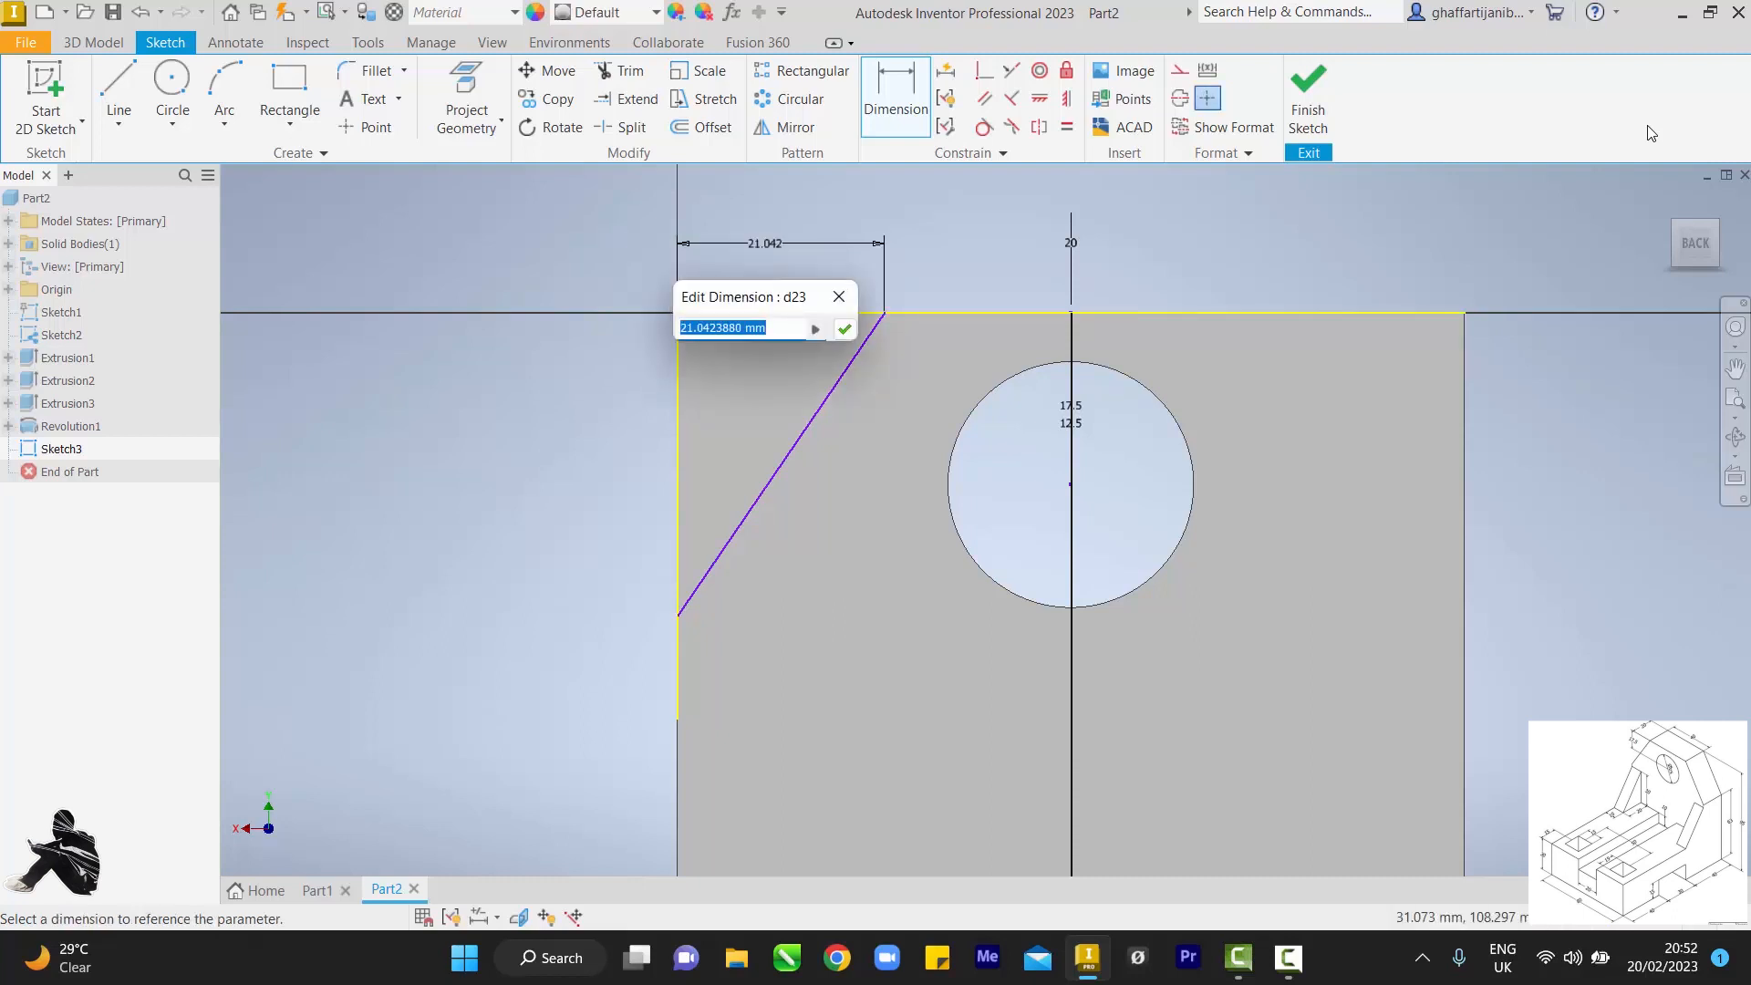
{"action": "type", "text": "20"}
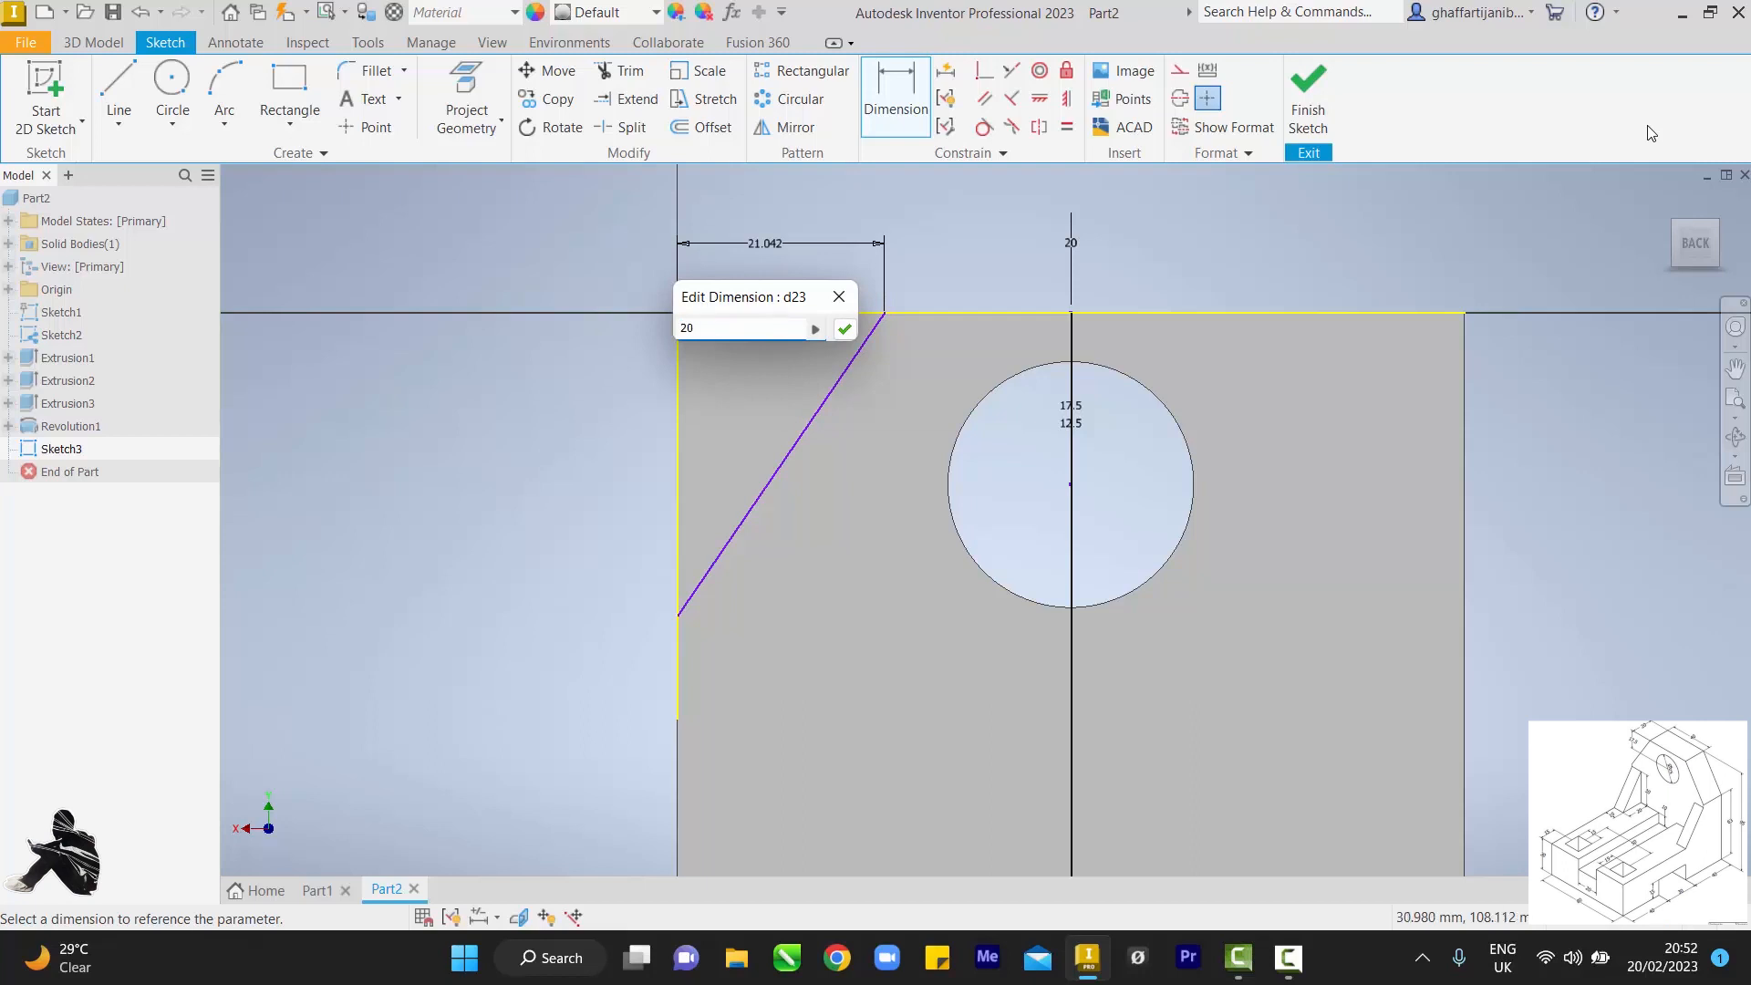
{"action": "key", "text": "Return"}
Step: Dimension the slanted line's lower end 63 mm above the bottom edge of the face
{"action": "scroll", "coordinate": [1651, 133], "scroll_direction": "down", "scroll_amount": 5}
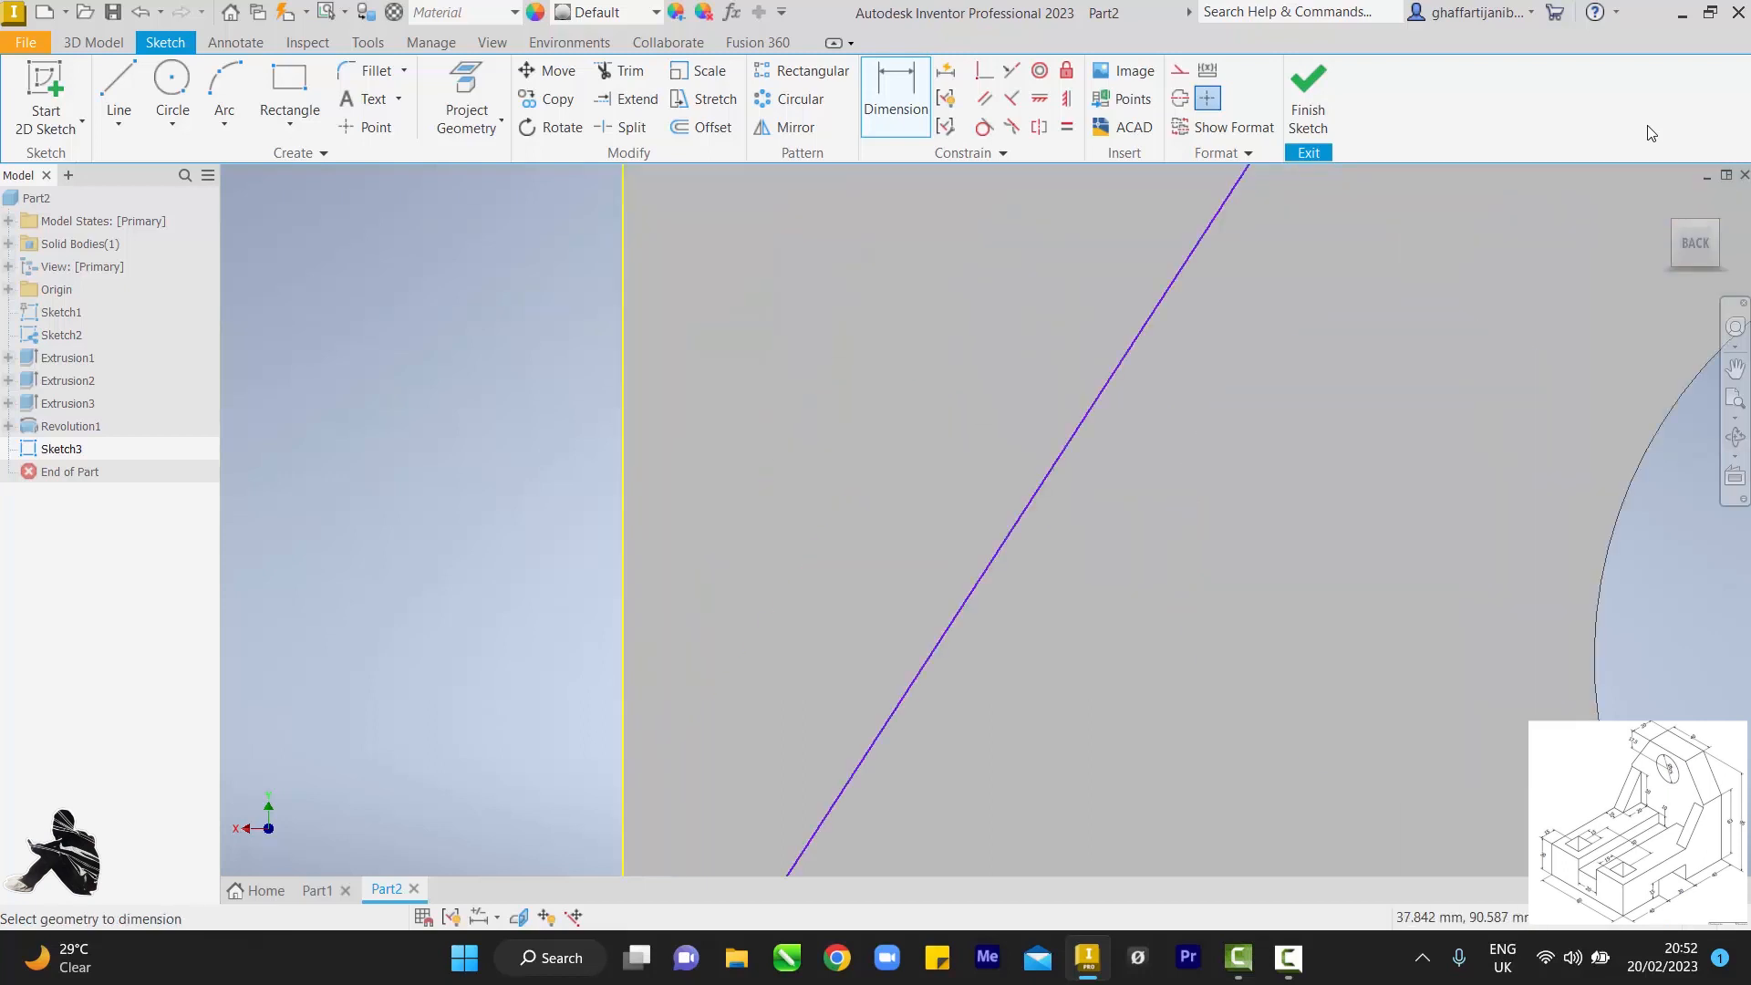
{"action": "scroll", "coordinate": [1651, 134], "scroll_direction": "up", "scroll_amount": 8}
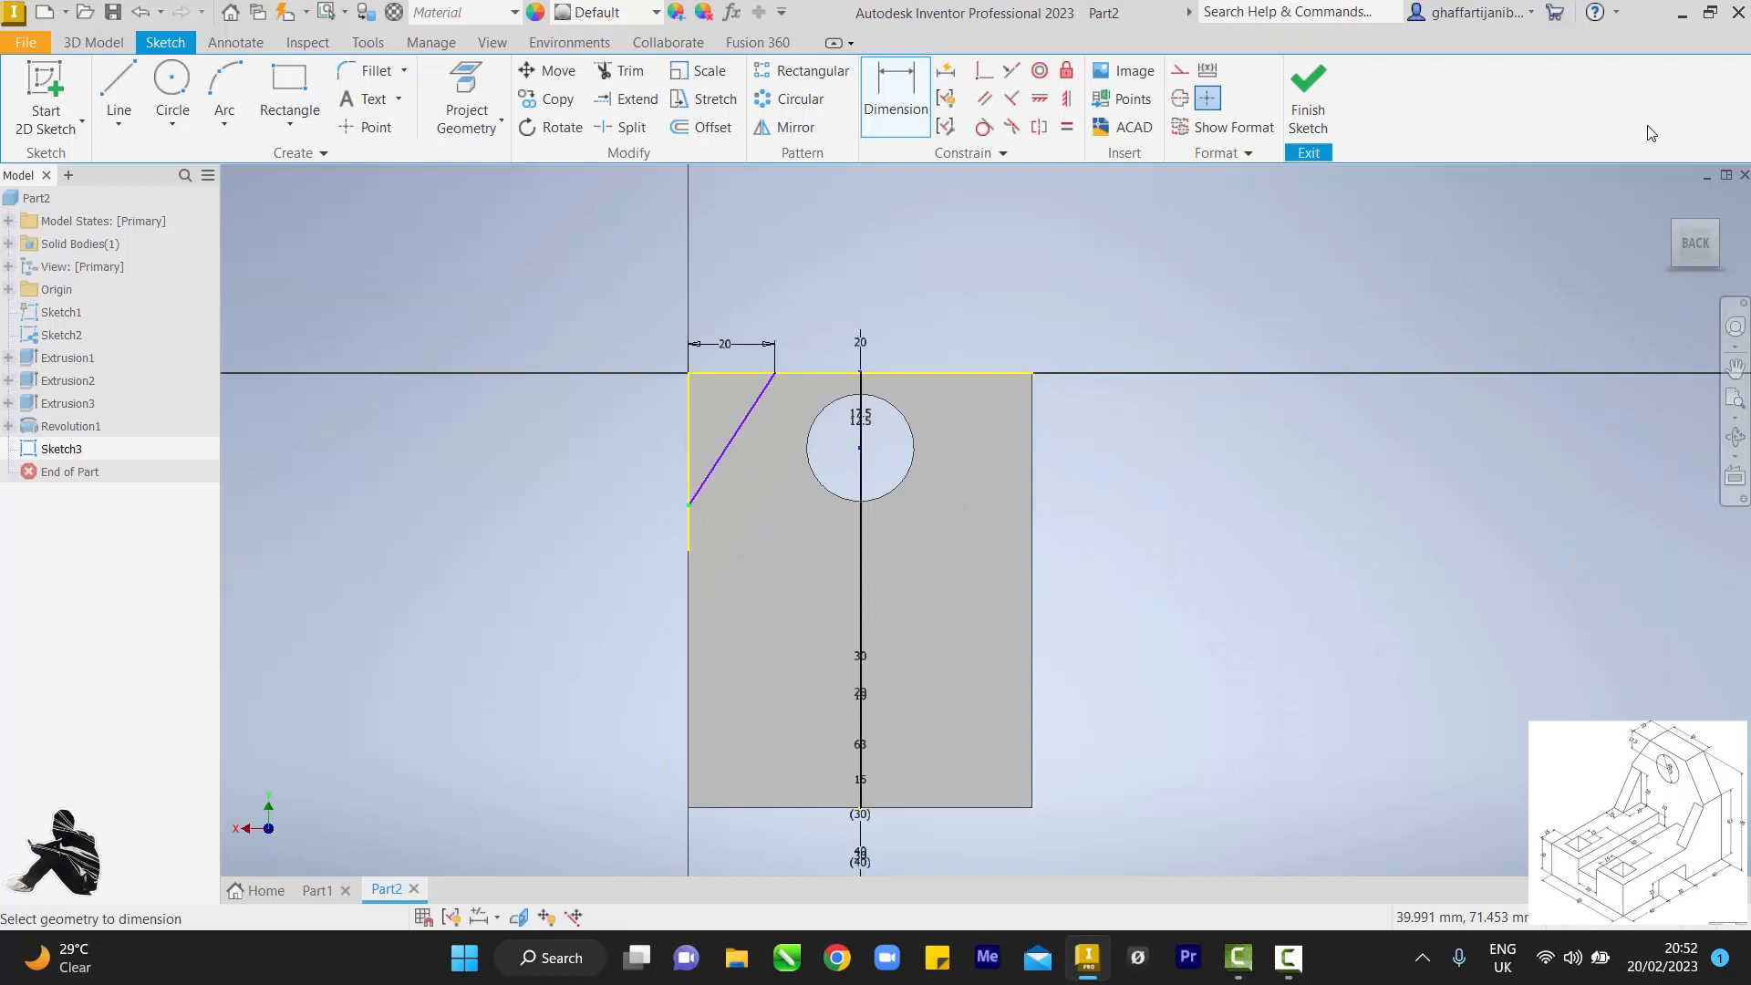
{"action": "left_click", "coordinate": [689, 504]}
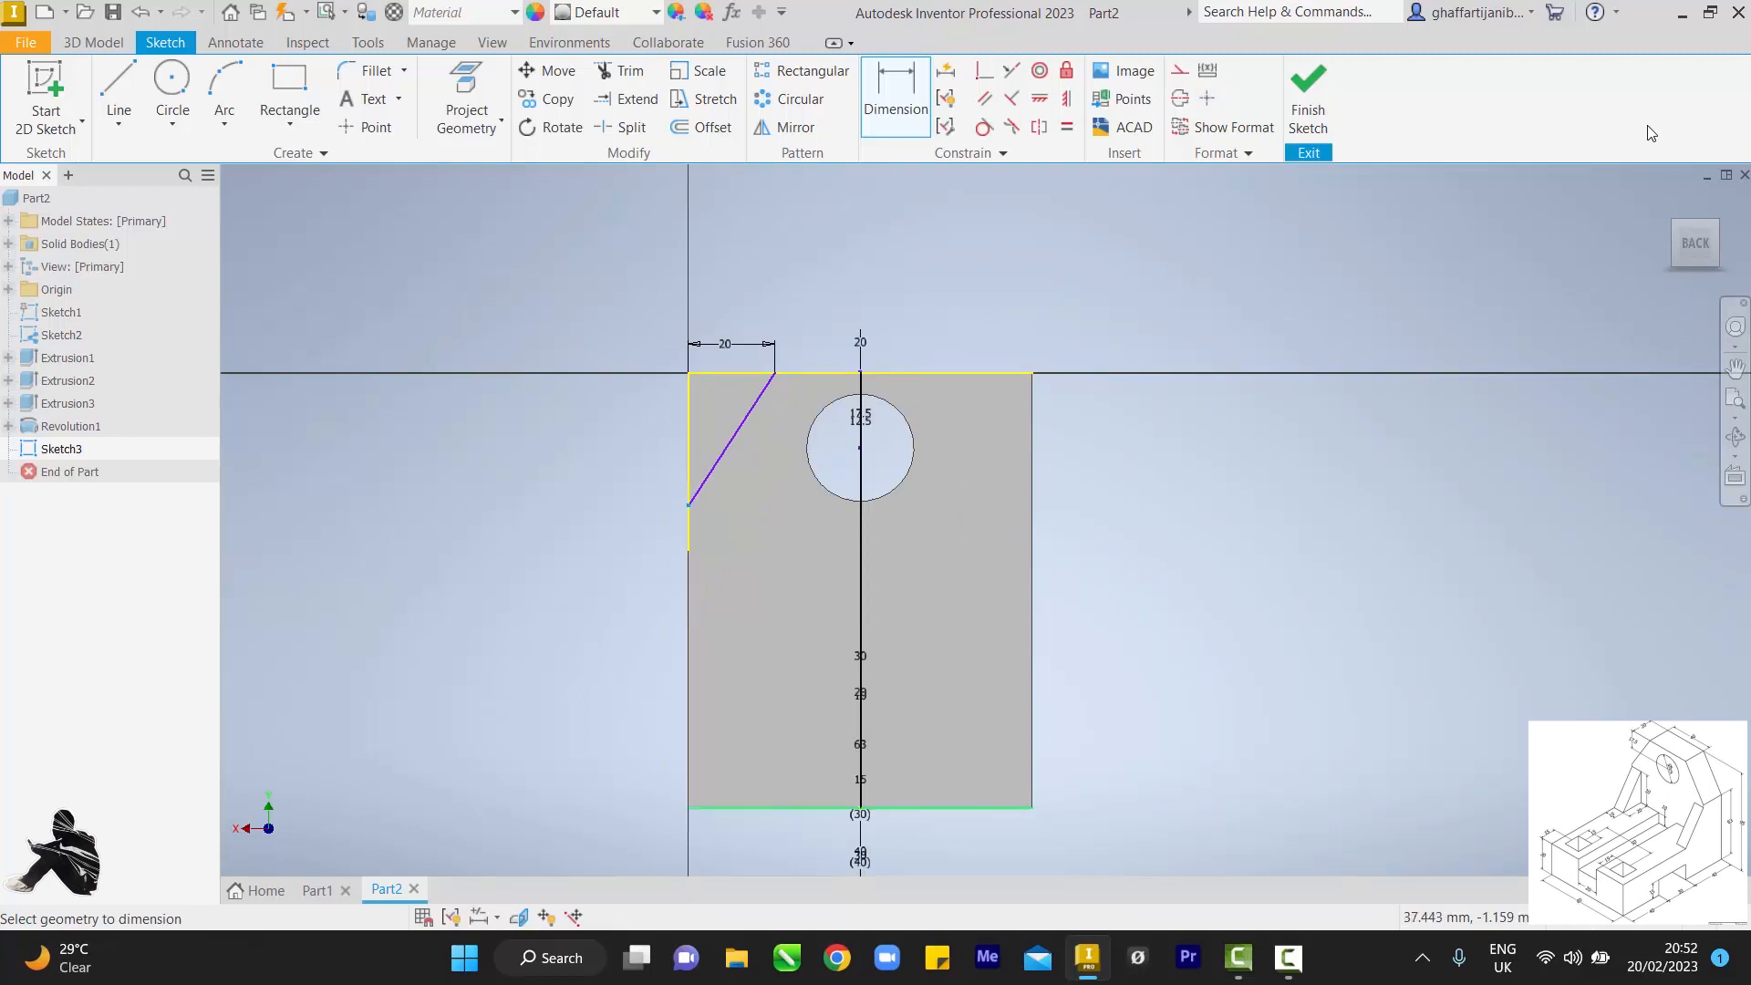
{"action": "scroll", "coordinate": [689, 807], "scroll_direction": "up", "scroll_amount": 3}
{"action": "scroll", "coordinate": [689, 807], "scroll_direction": "down", "scroll_amount": 8}
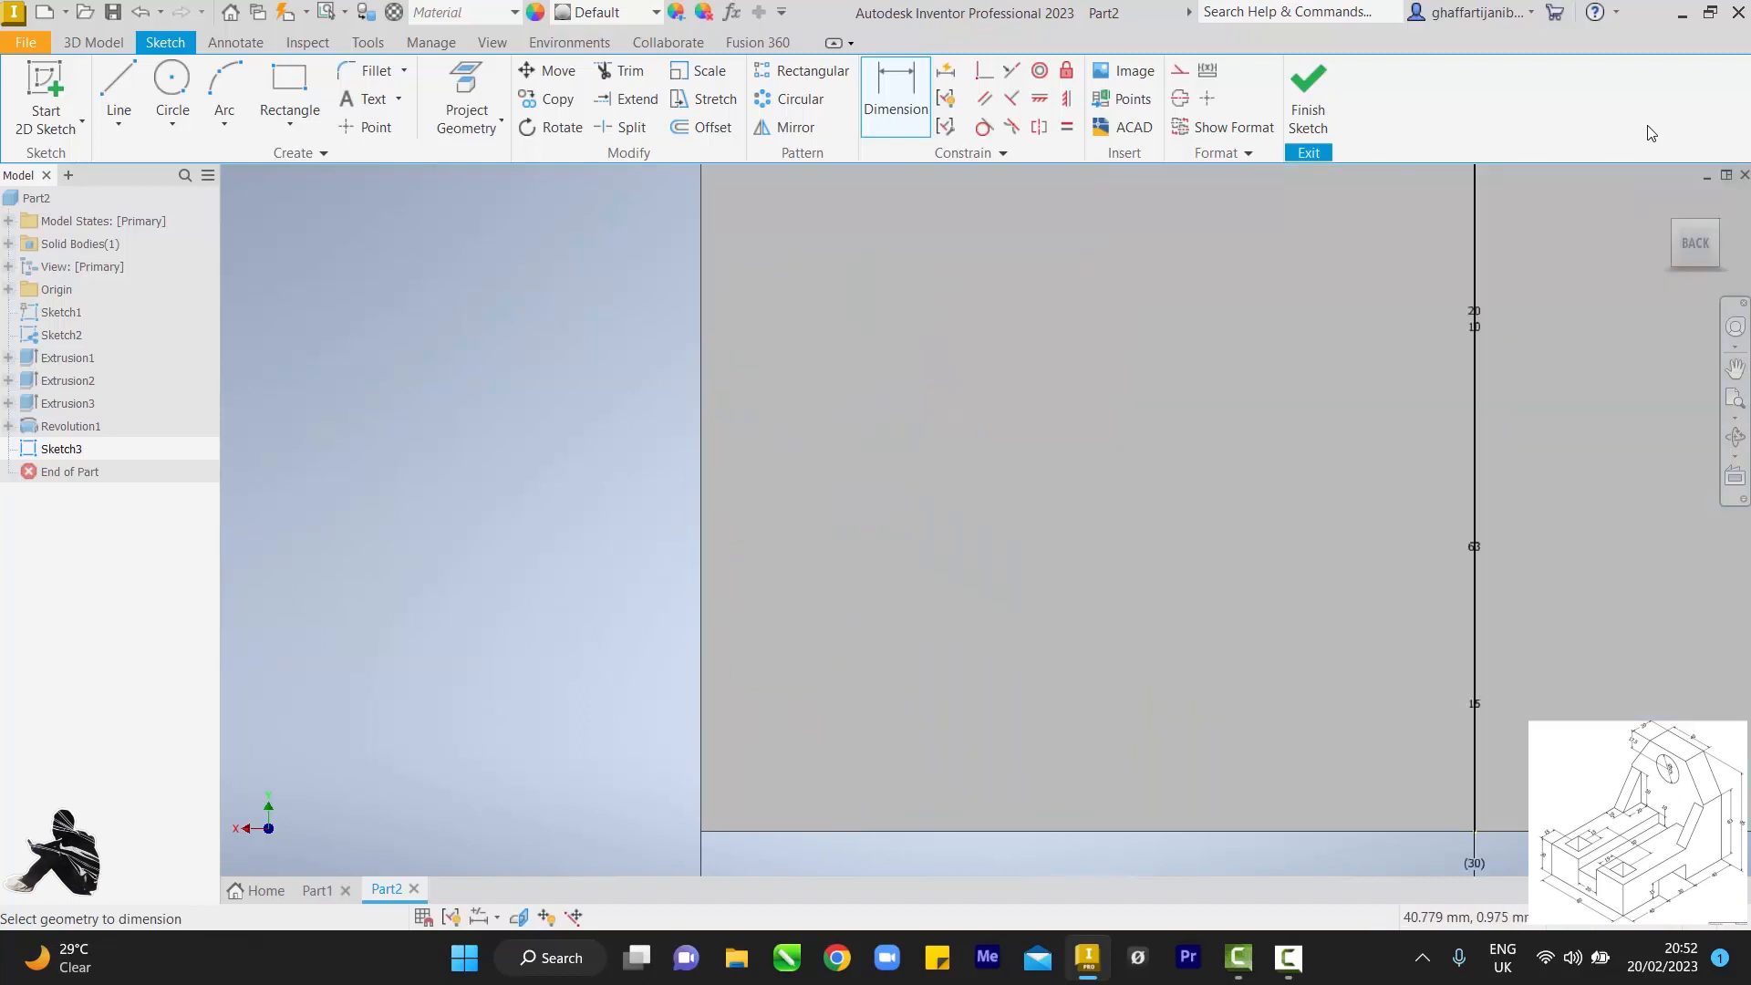
{"action": "scroll", "coordinate": [750, 794], "scroll_direction": "up", "scroll_amount": 1}
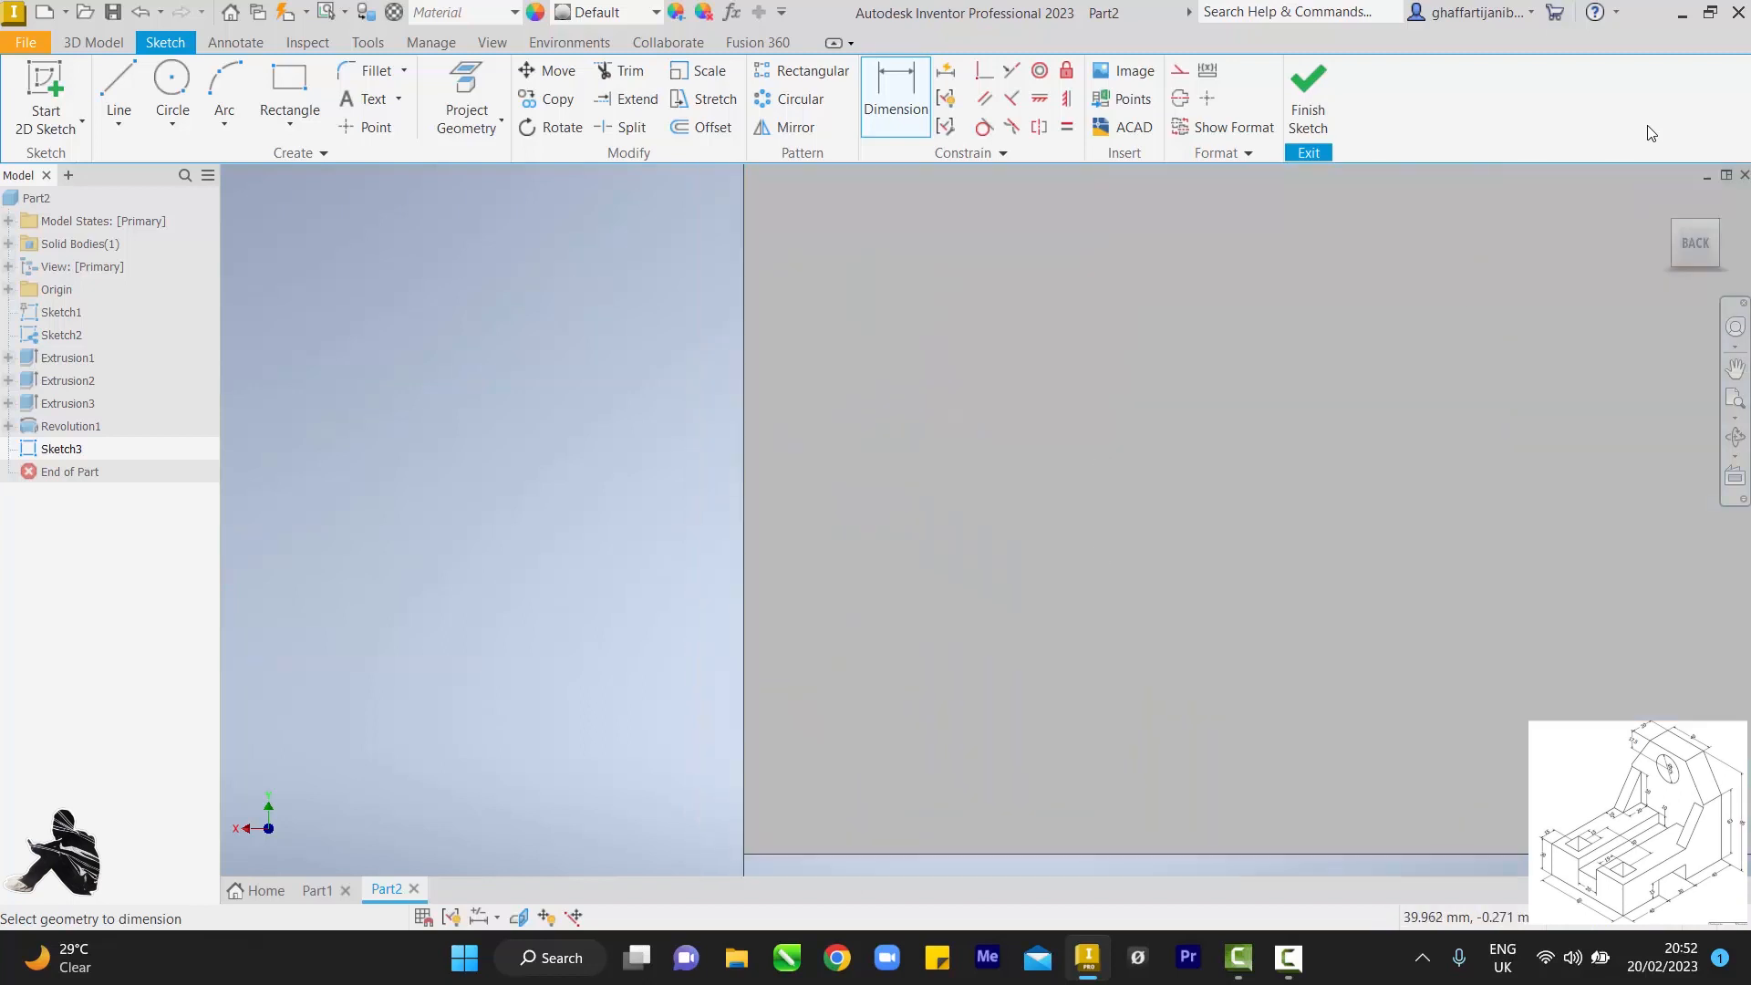
{"action": "left_click", "coordinate": [785, 855]}
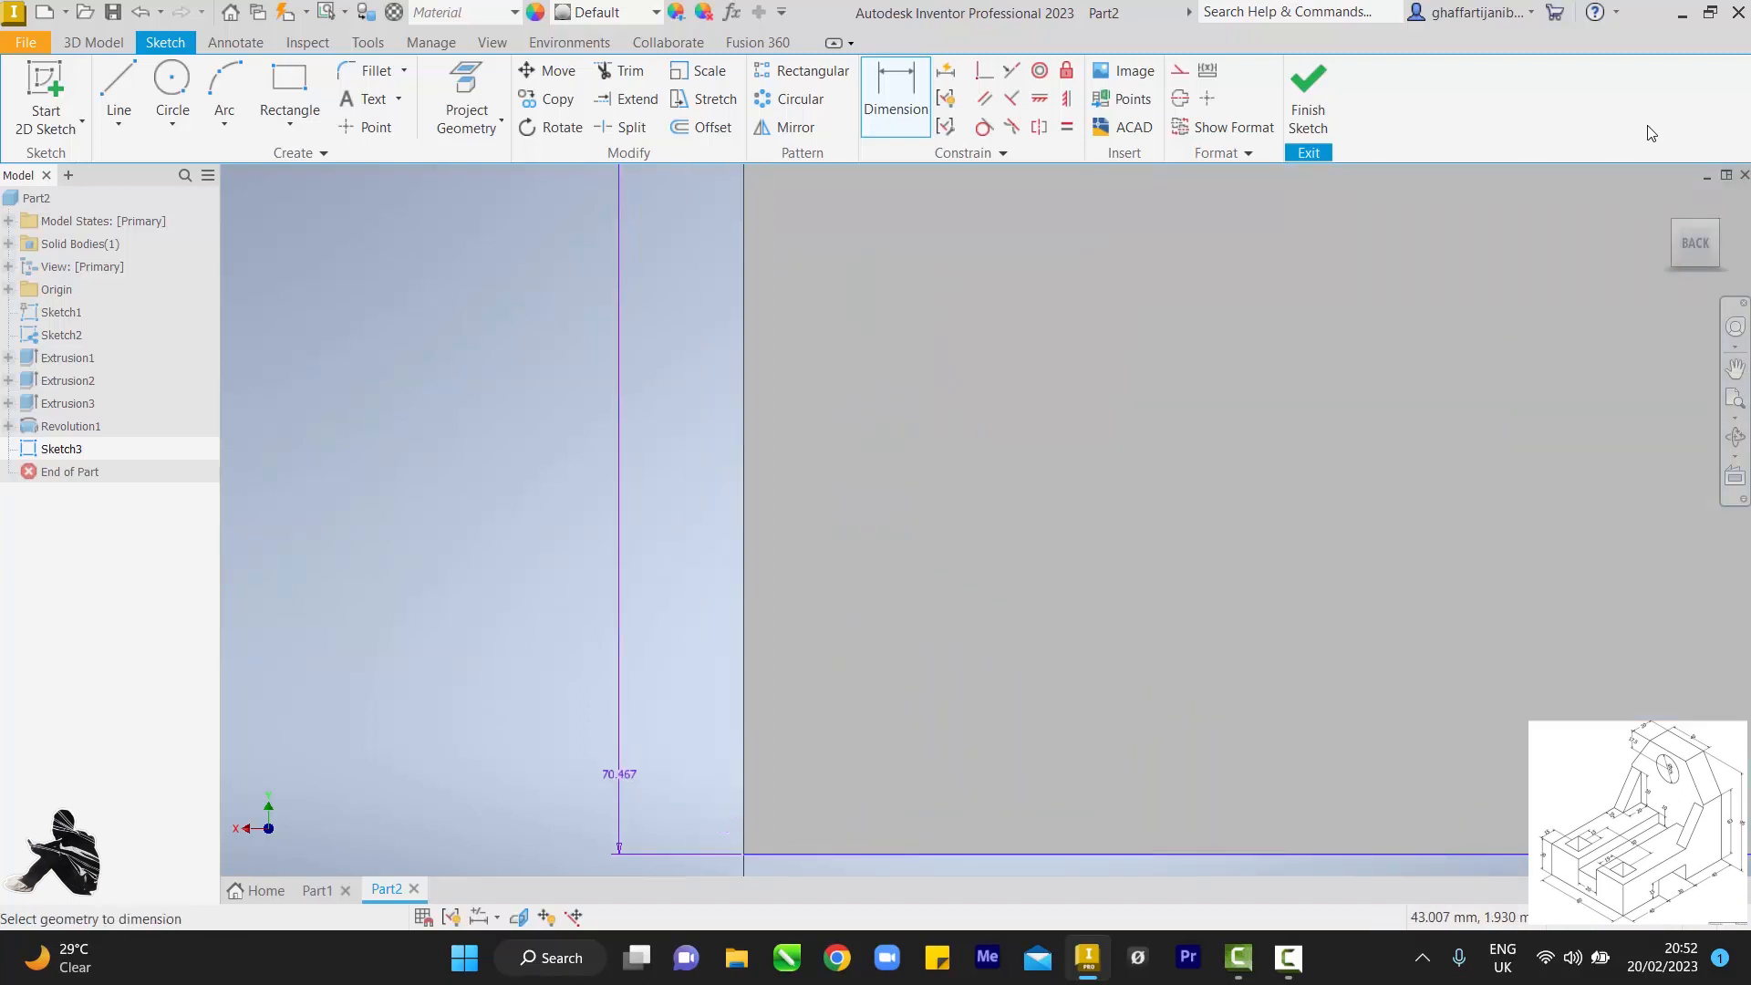
{"action": "left_click", "coordinate": [618, 762]}
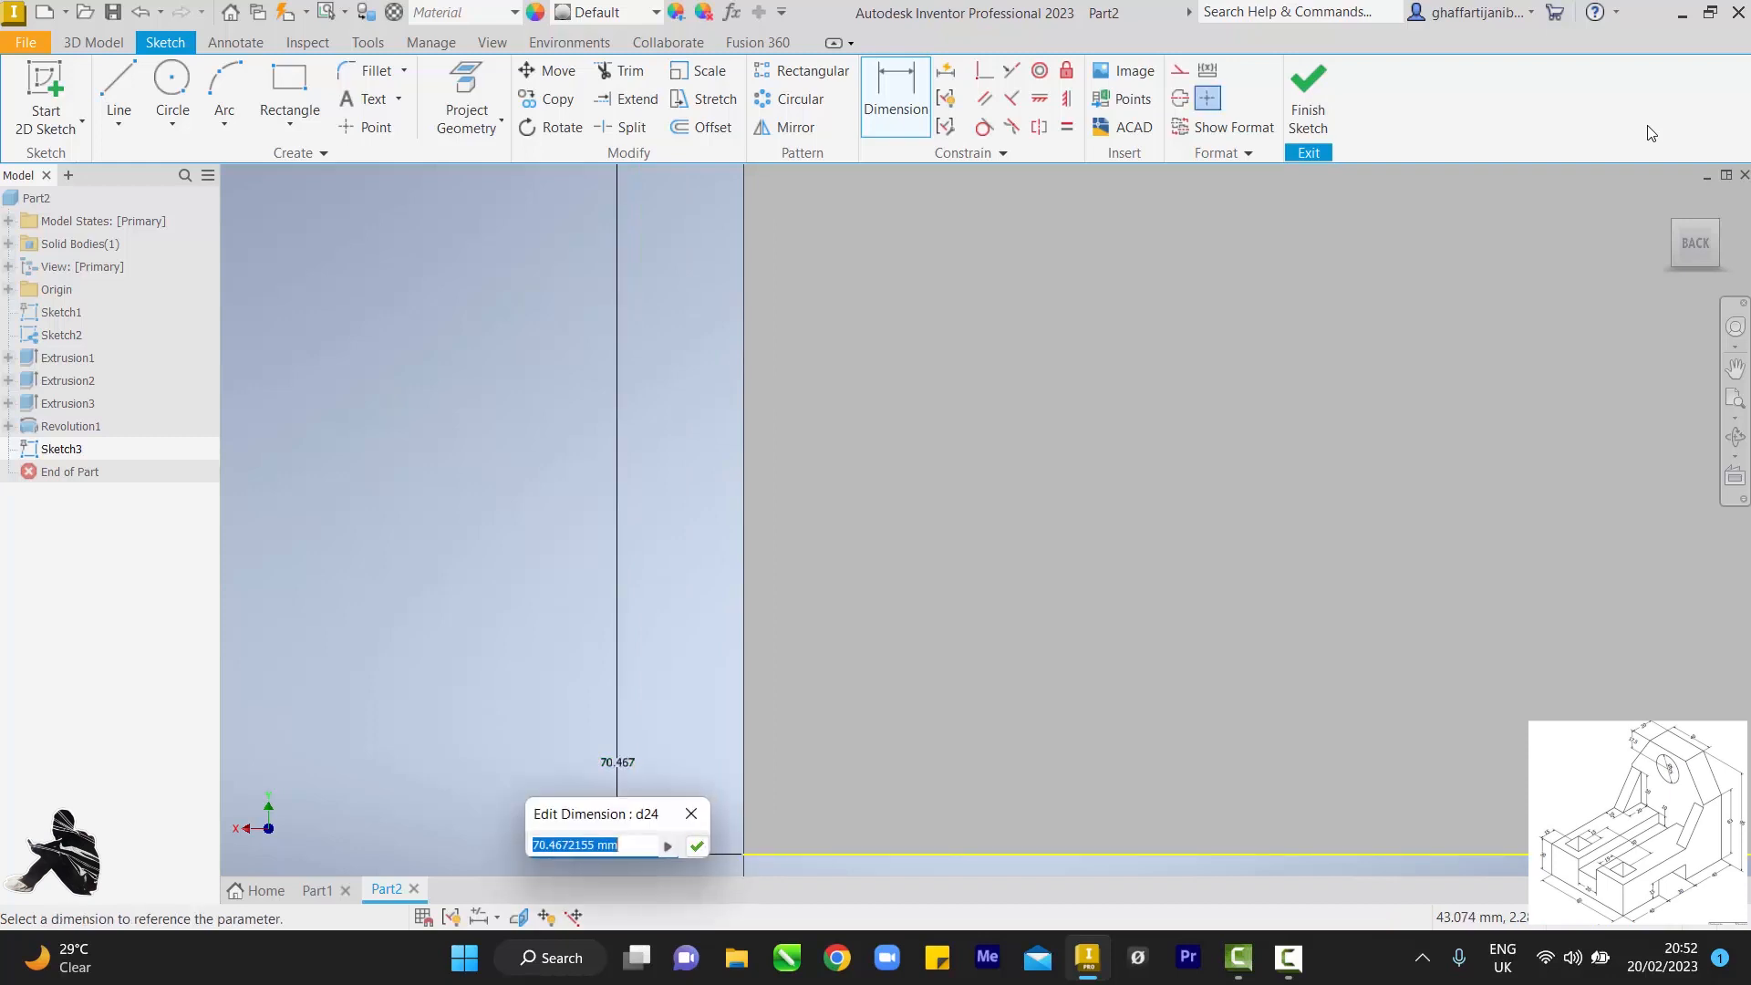
{"action": "type", "text": "5"}
{"action": "key", "text": "Return"}
{"action": "scroll", "coordinate": [617, 759], "scroll_direction": "down", "scroll_amount": 5}
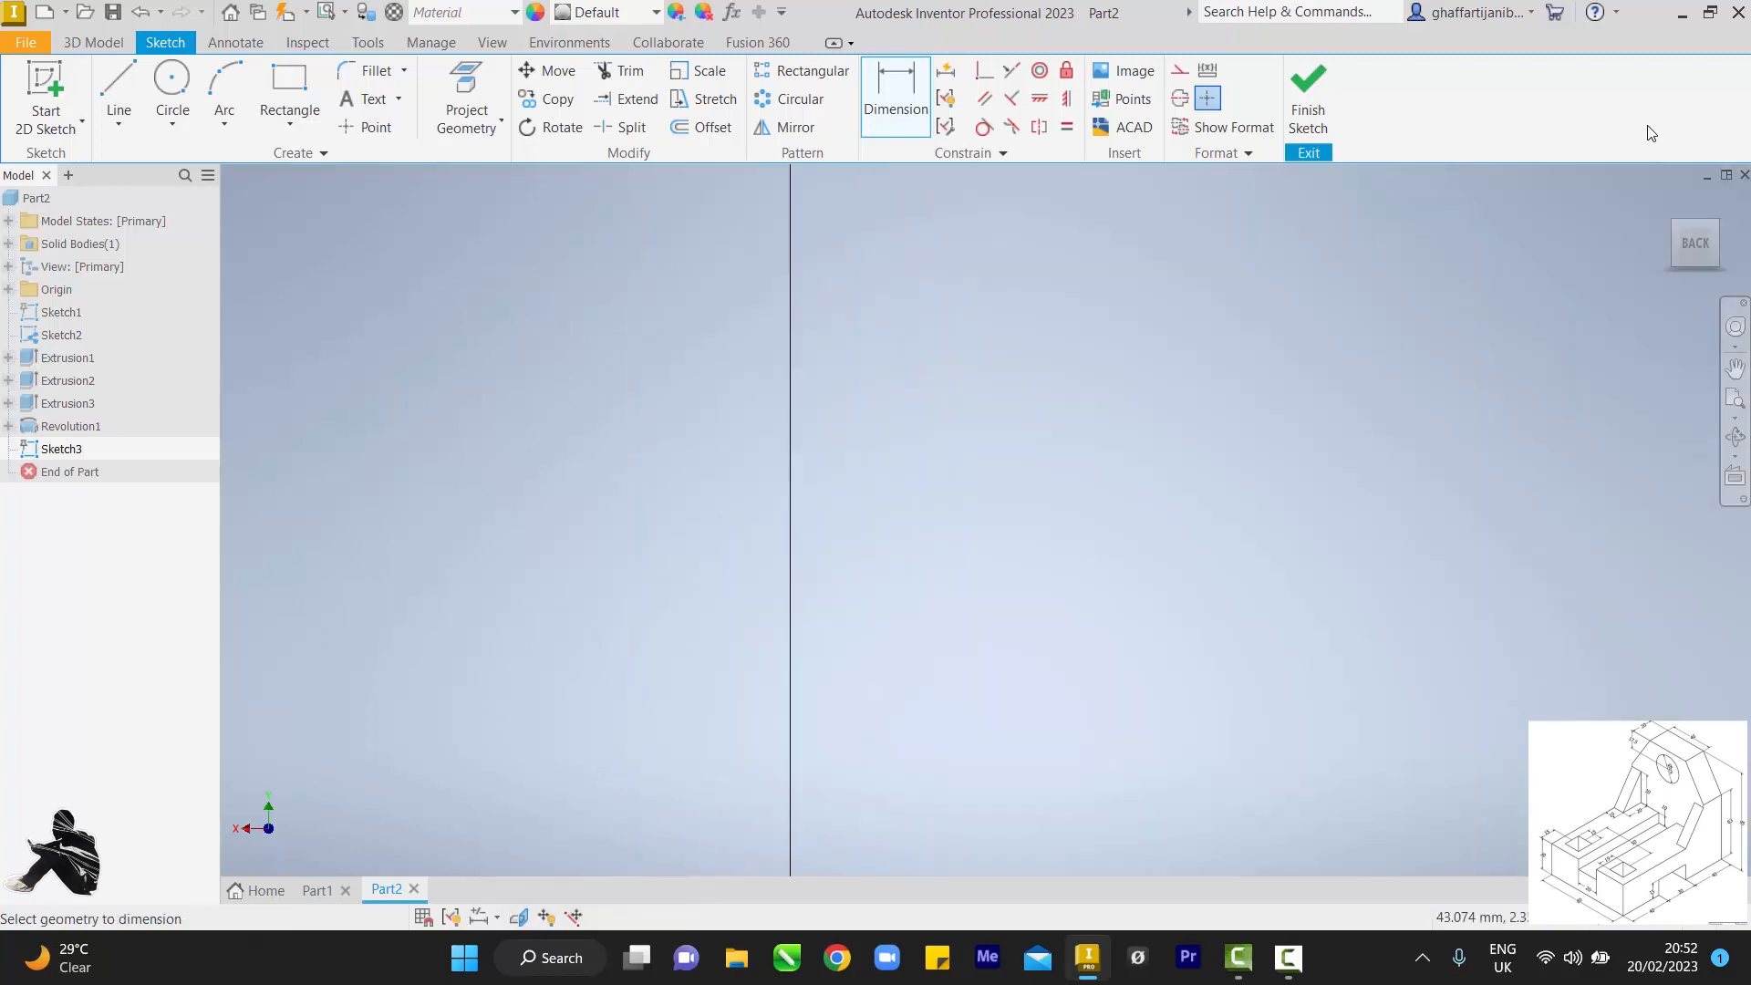
{"action": "scroll", "coordinate": [617, 759], "scroll_direction": "up", "scroll_amount": 1}
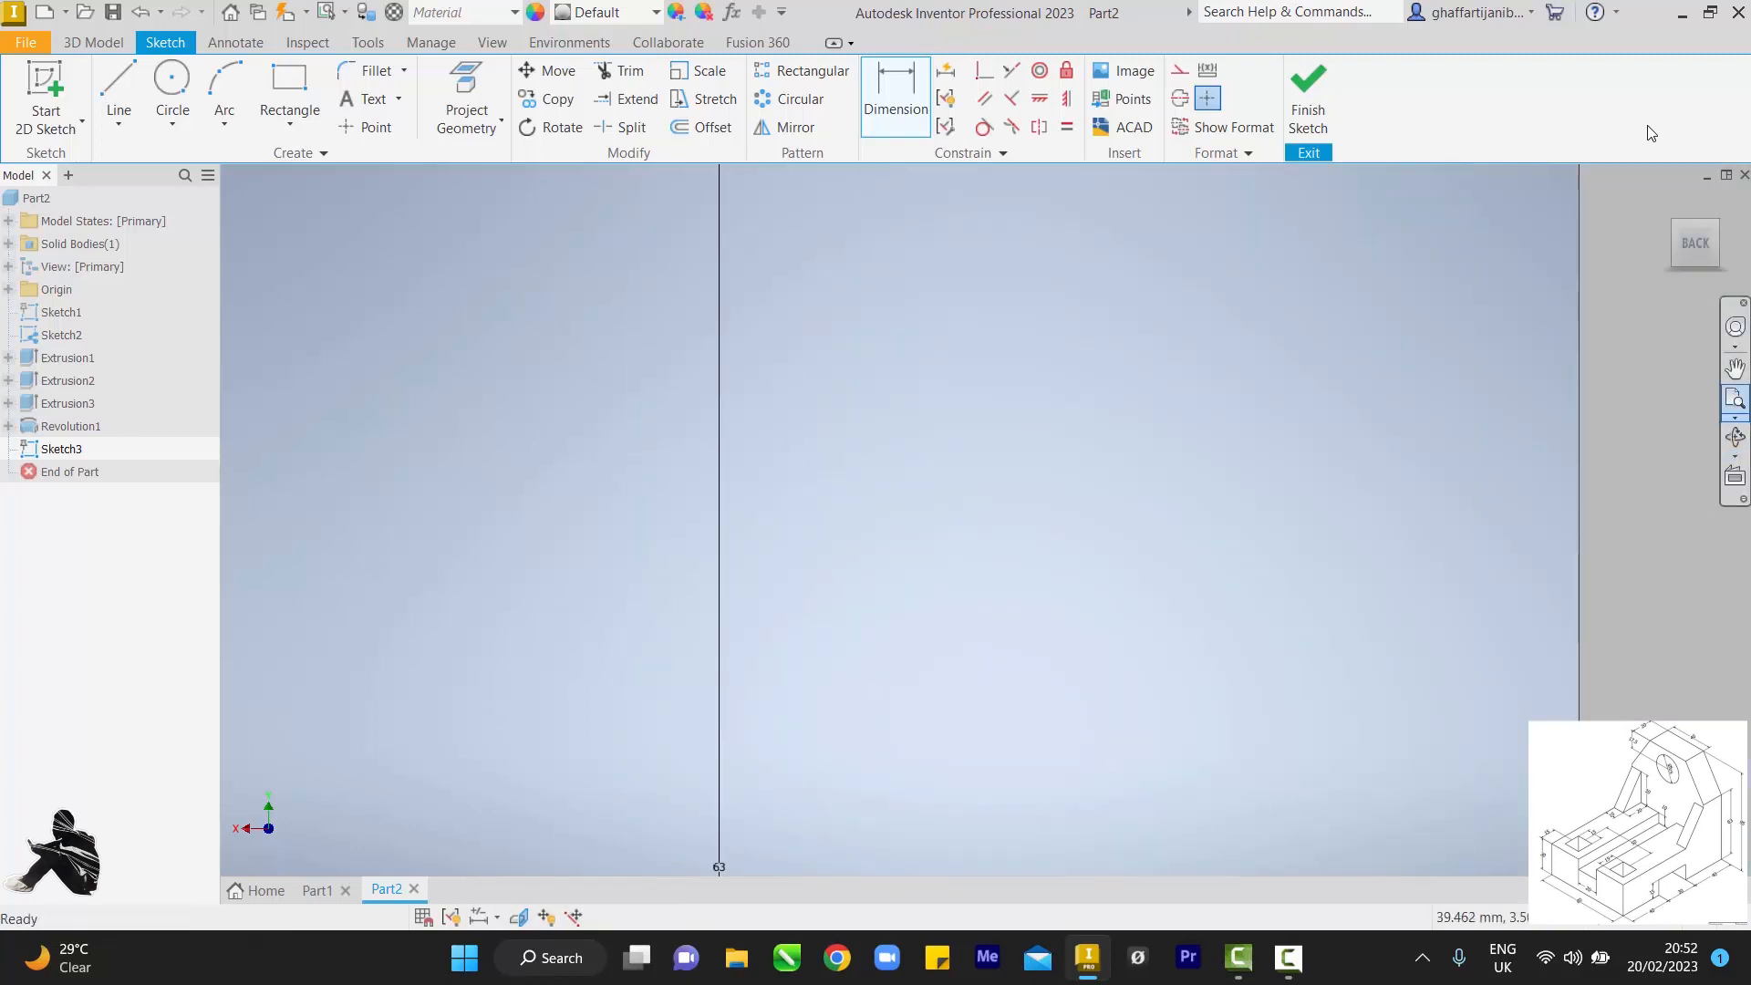
{"action": "scroll", "coordinate": [876, 638], "scroll_direction": "up", "scroll_amount": 4}
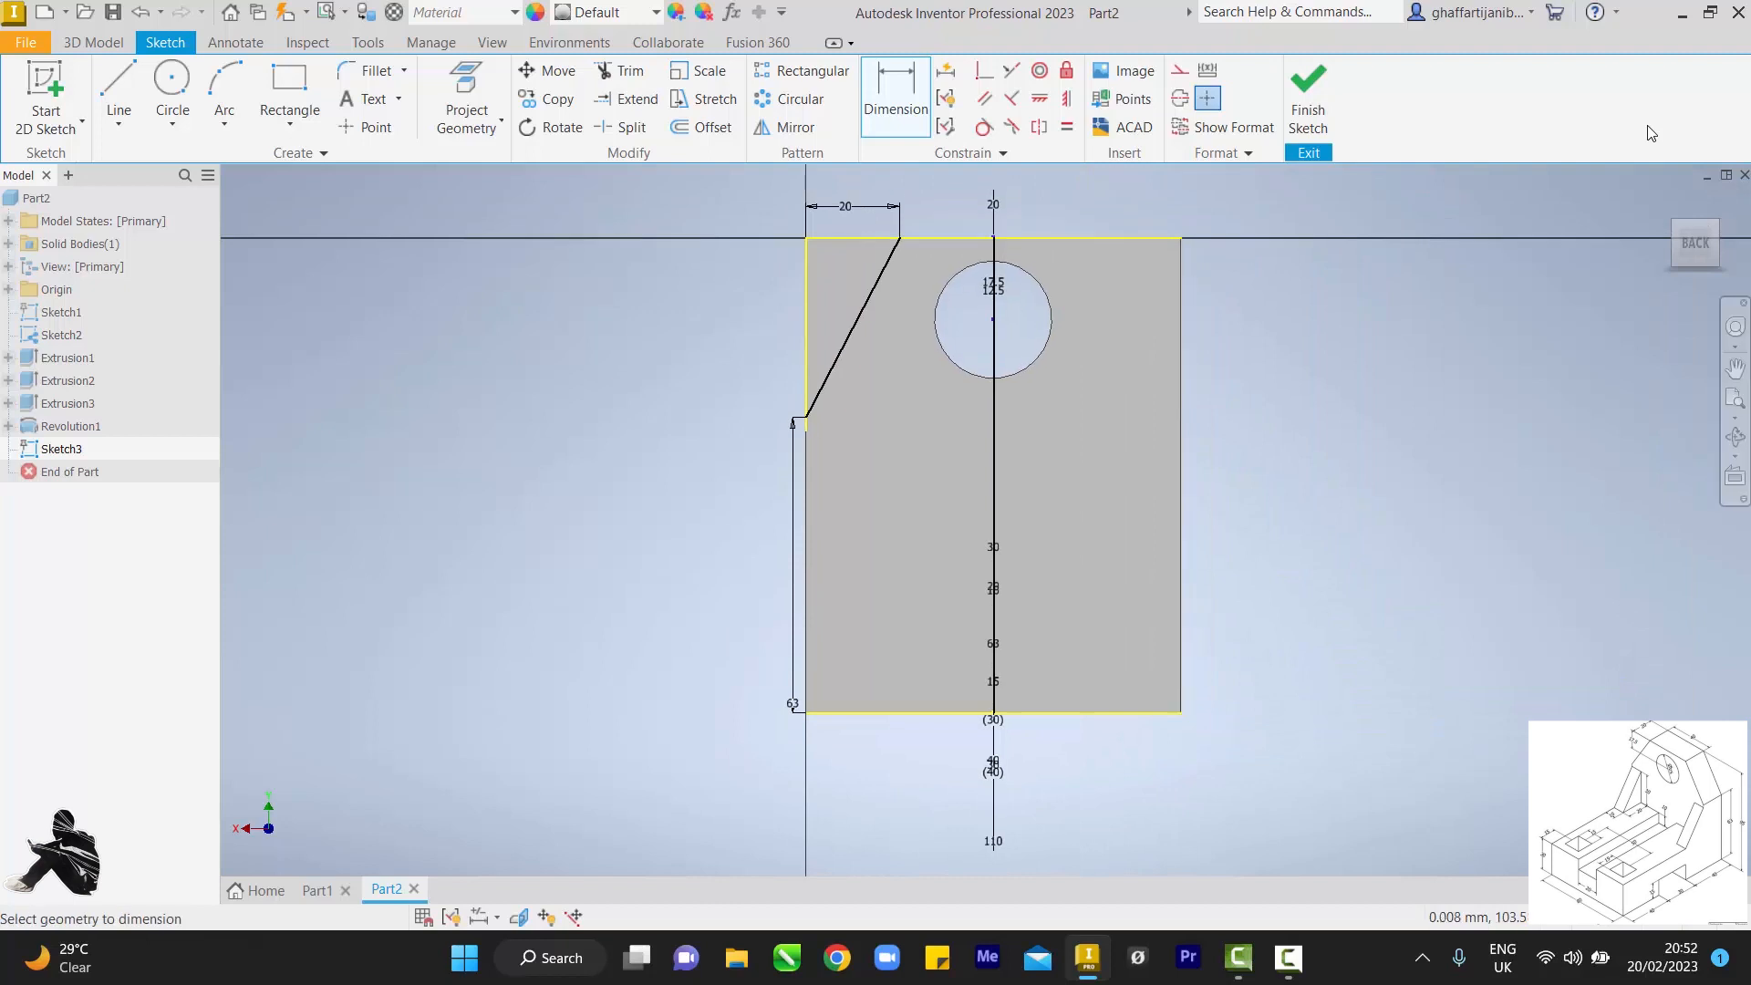
Step: Sketch a second slanted line across the upper-right corner, from about 14 mm along the top edge to about 67 mm above the bottom edge
{"action": "left_click", "coordinate": [119, 96]}
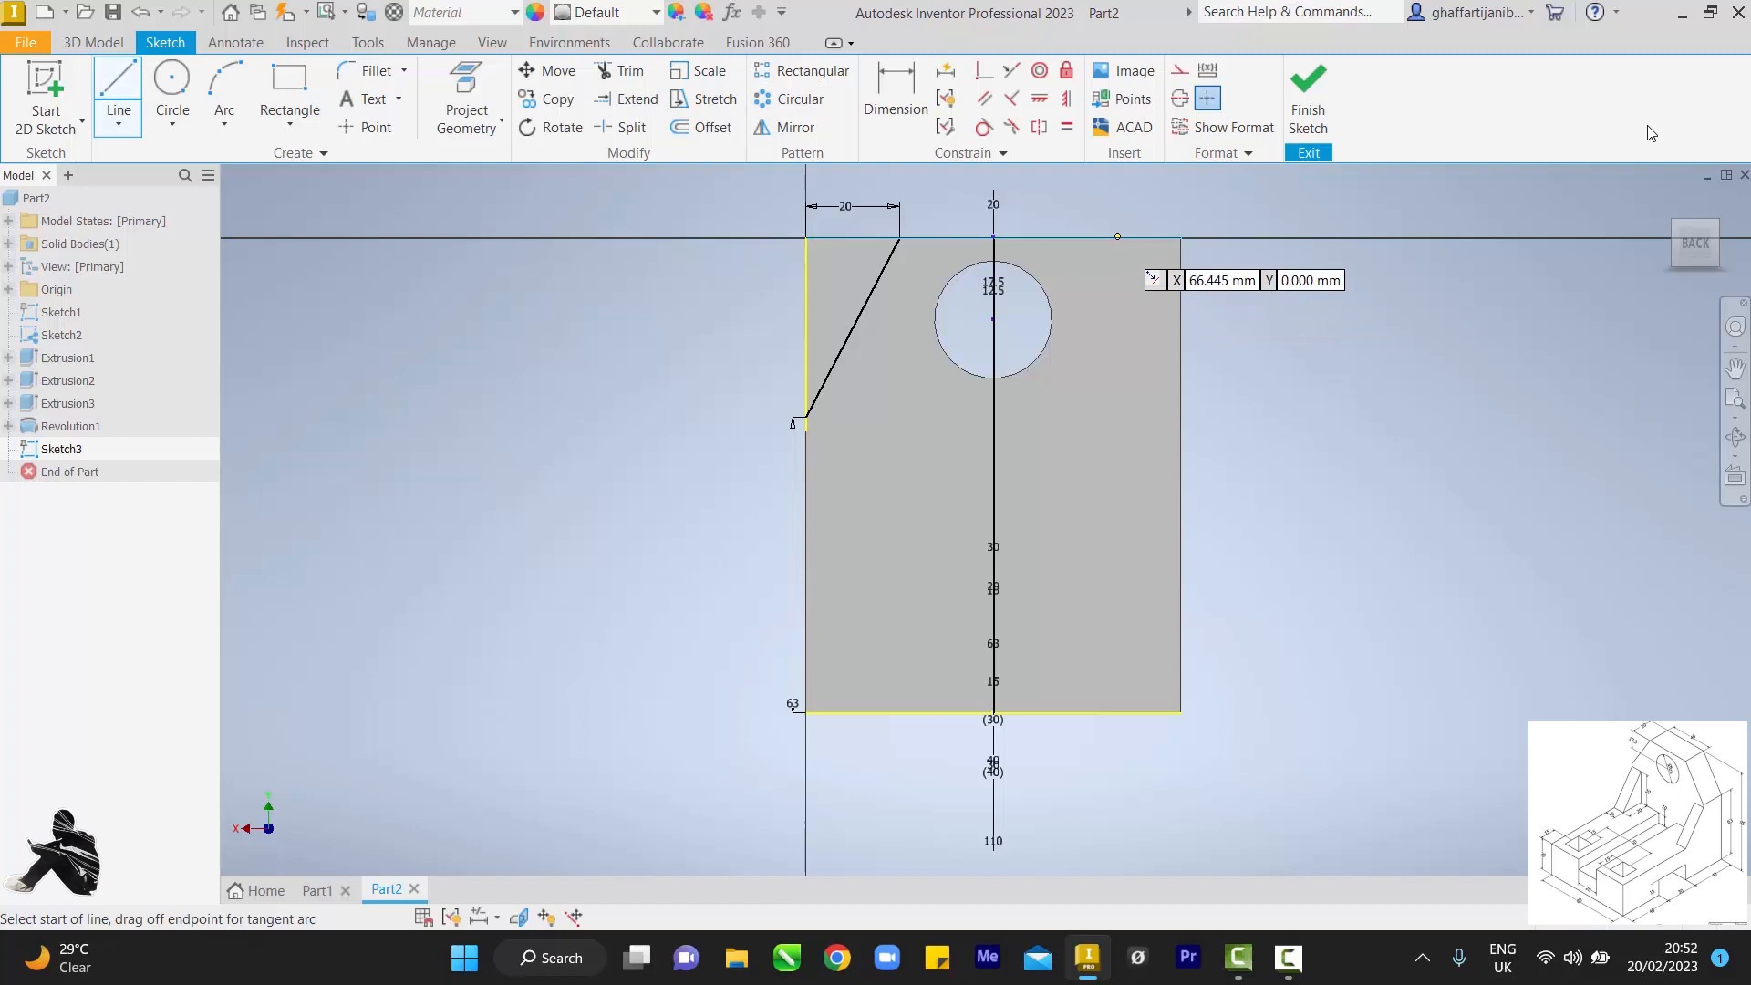
{"action": "left_click", "coordinate": [1116, 236]}
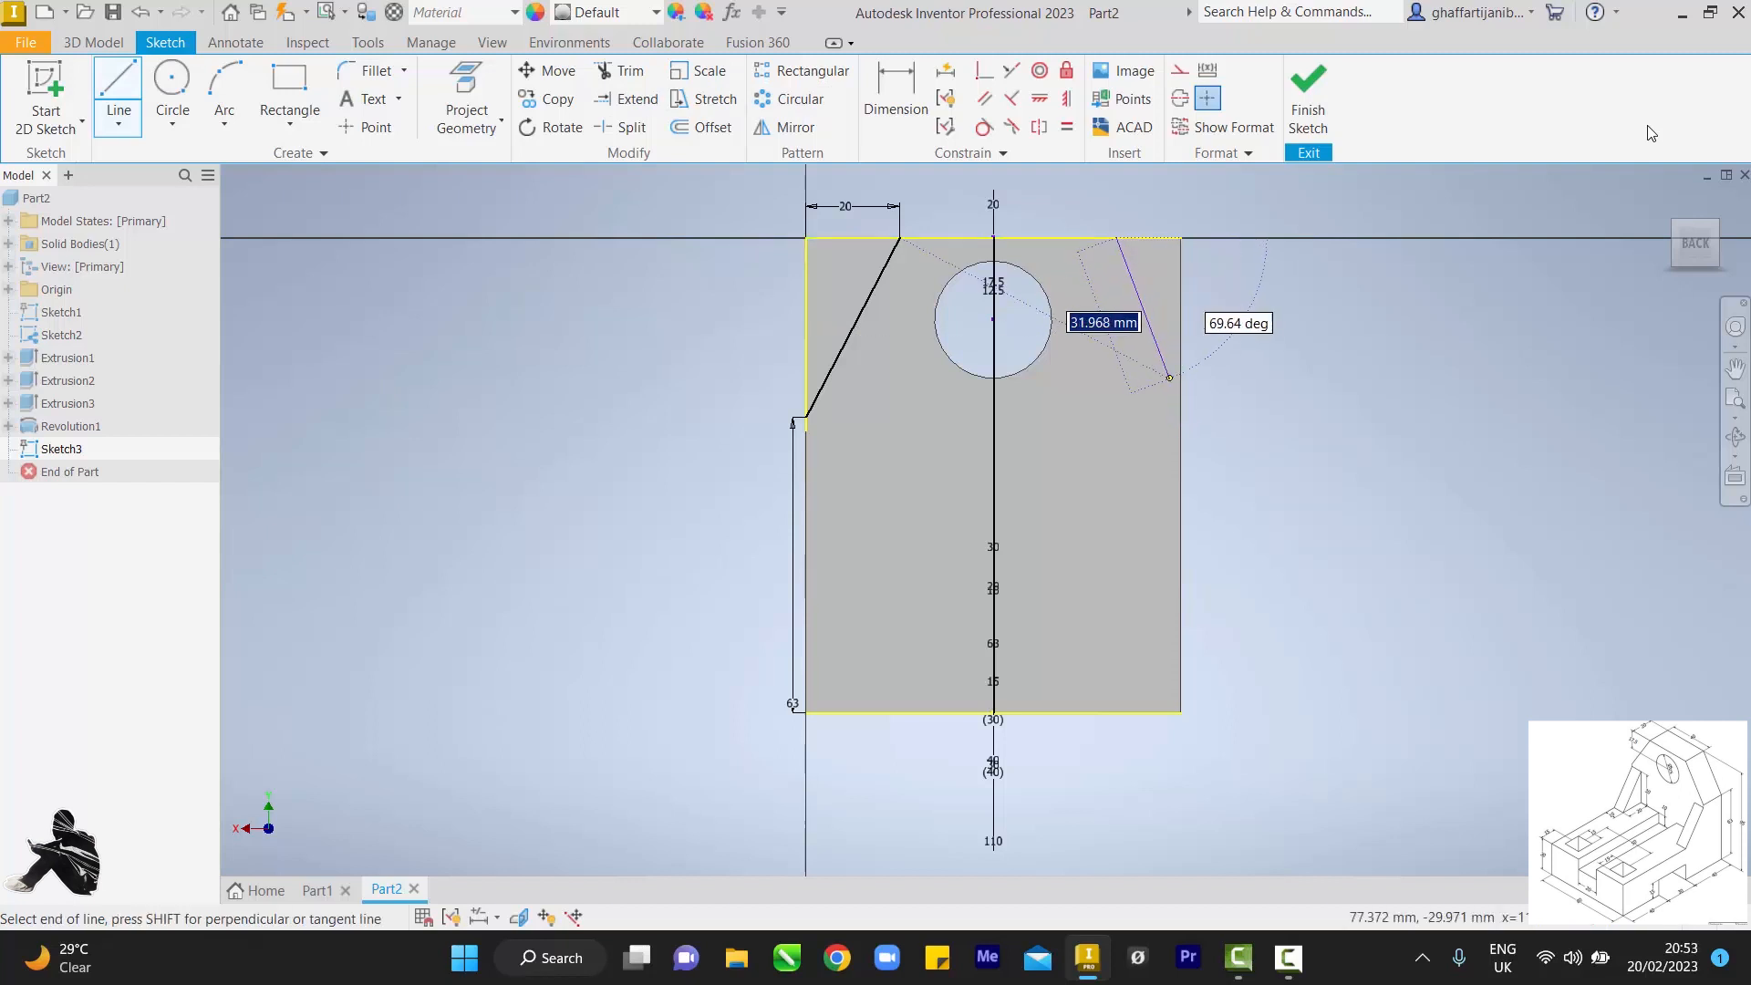
{"action": "double_click", "coordinate": [1181, 396]}
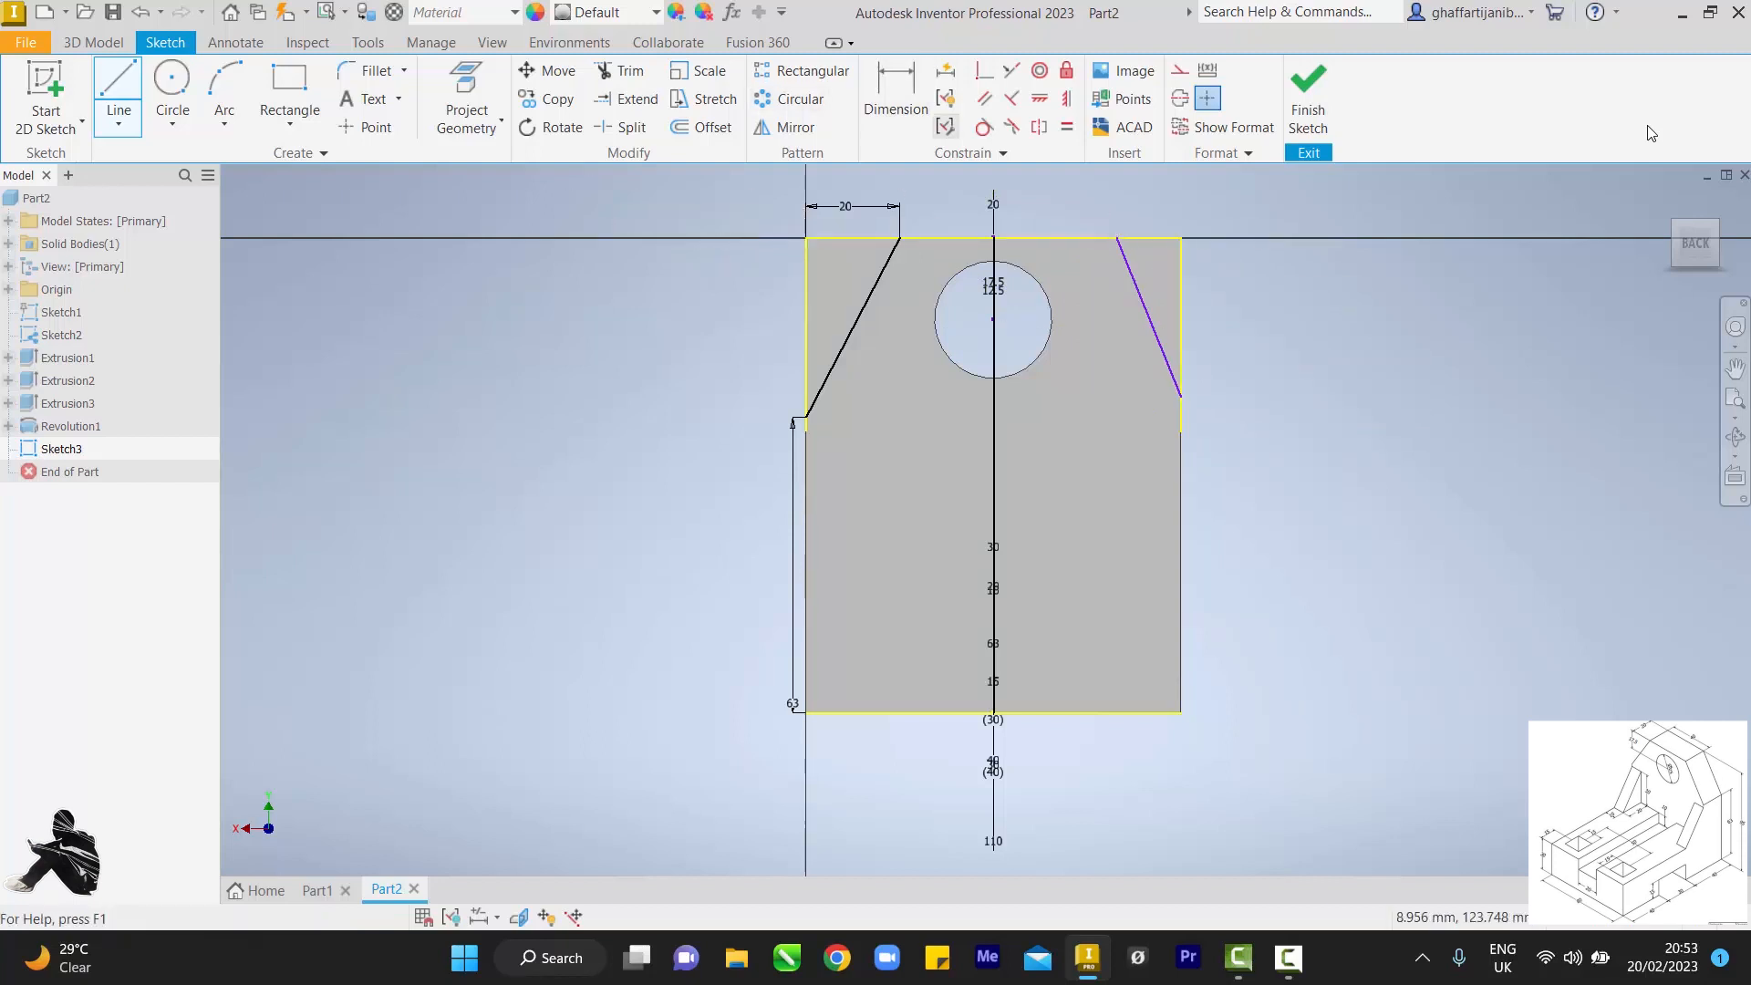
Step: Dimension the second slanted line's upper end 20 mm horizontally from the face's upper-right corner
{"action": "left_click", "coordinate": [896, 100]}
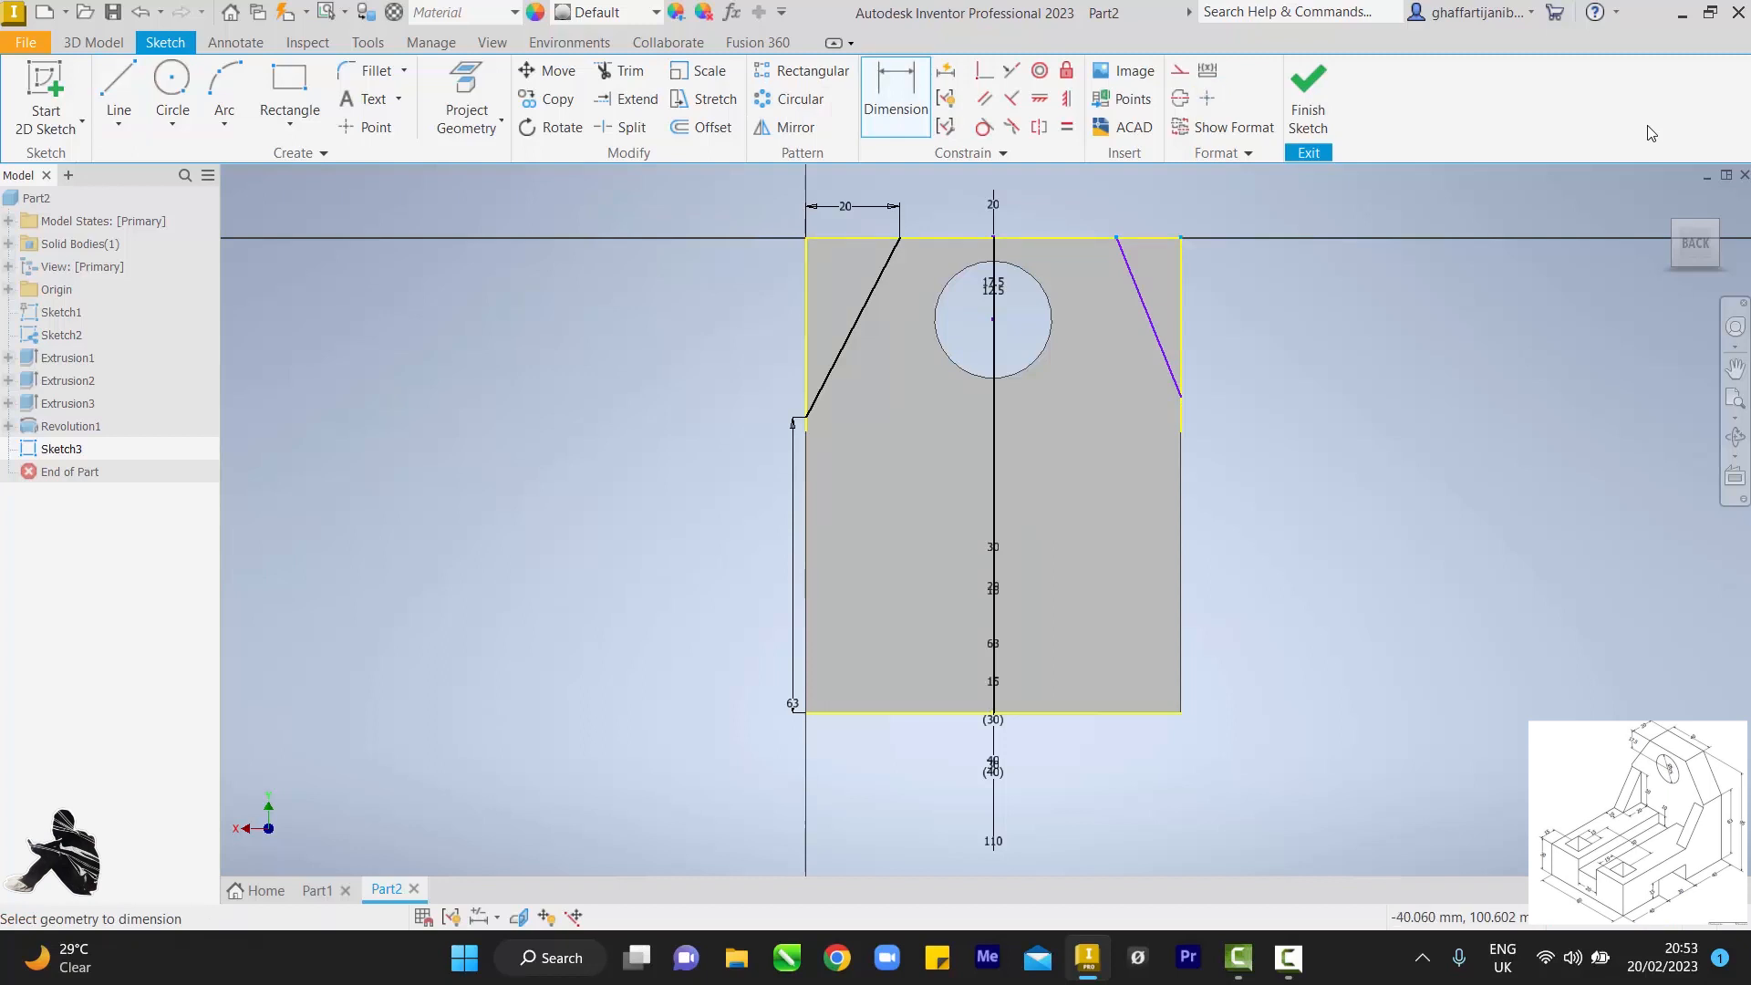
{"action": "left_click", "coordinate": [1181, 238]}
{"action": "left_click", "coordinate": [1147, 201]}
{"action": "type", "text": "2"}
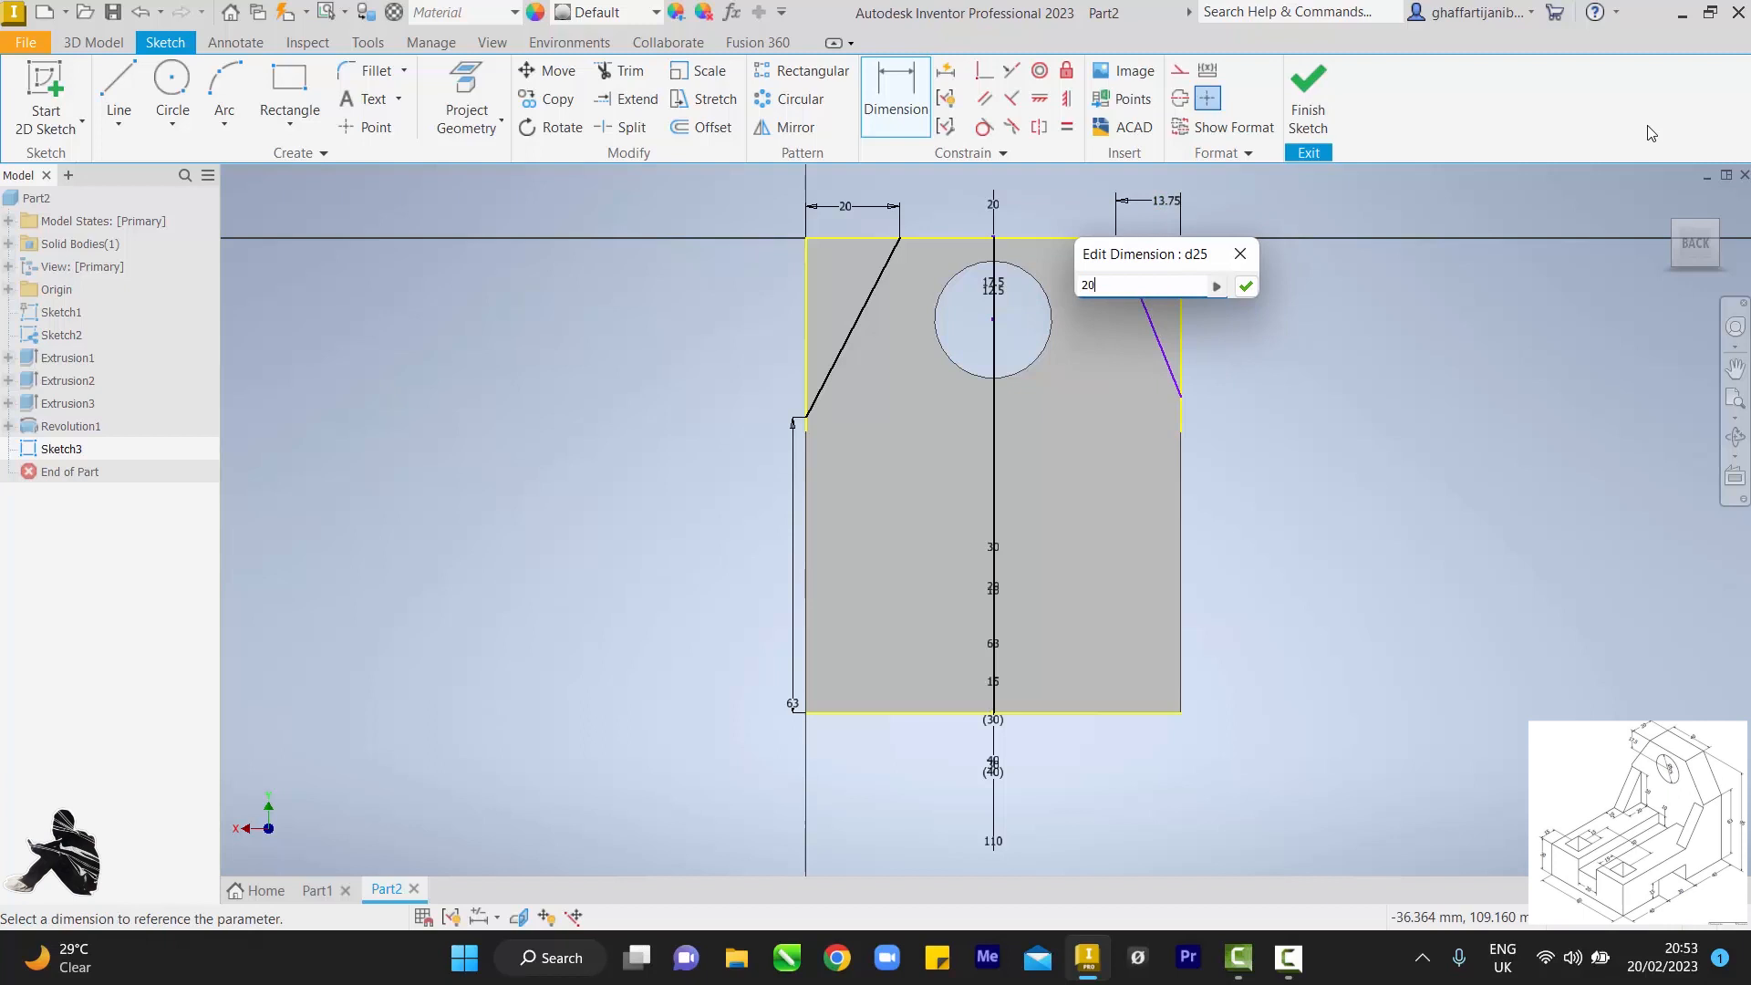
{"action": "type", "text": "0"}
{"action": "key", "text": "Return"}
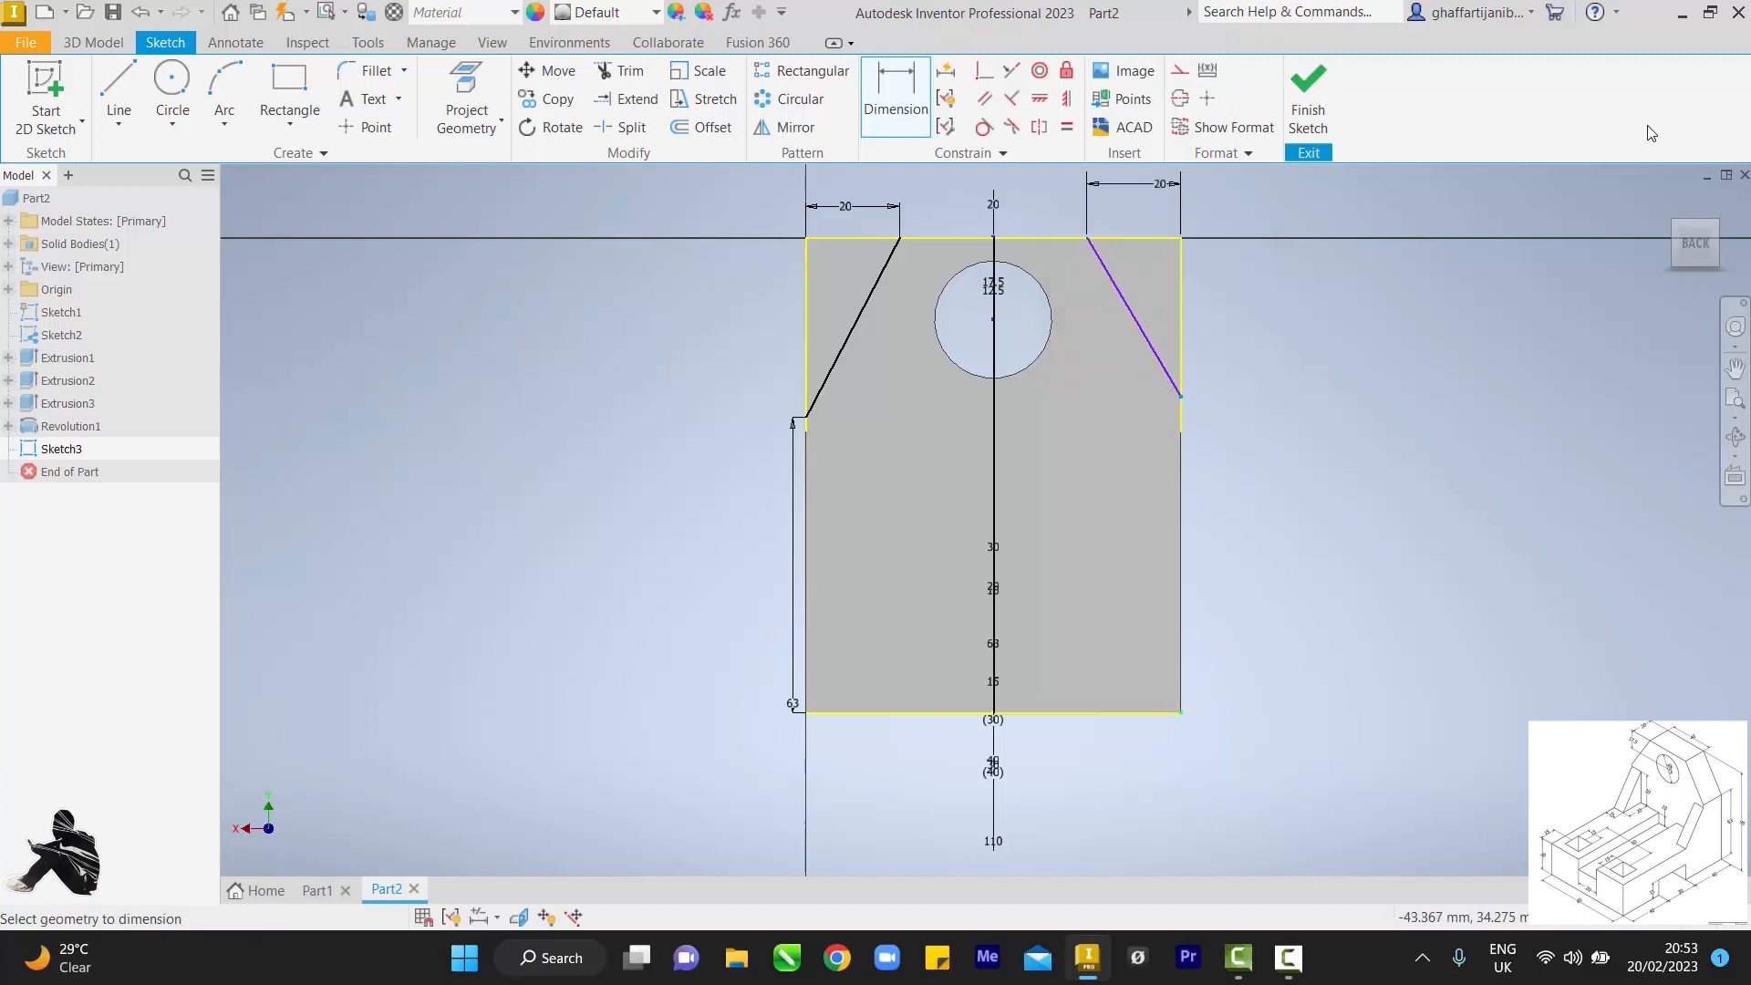
Step: Dimension the second slanted line's lower end 63 mm above the bottom edge and finish the sketch
{"action": "left_click", "coordinate": [1168, 712]}
{"action": "left_click", "coordinate": [1295, 686]}
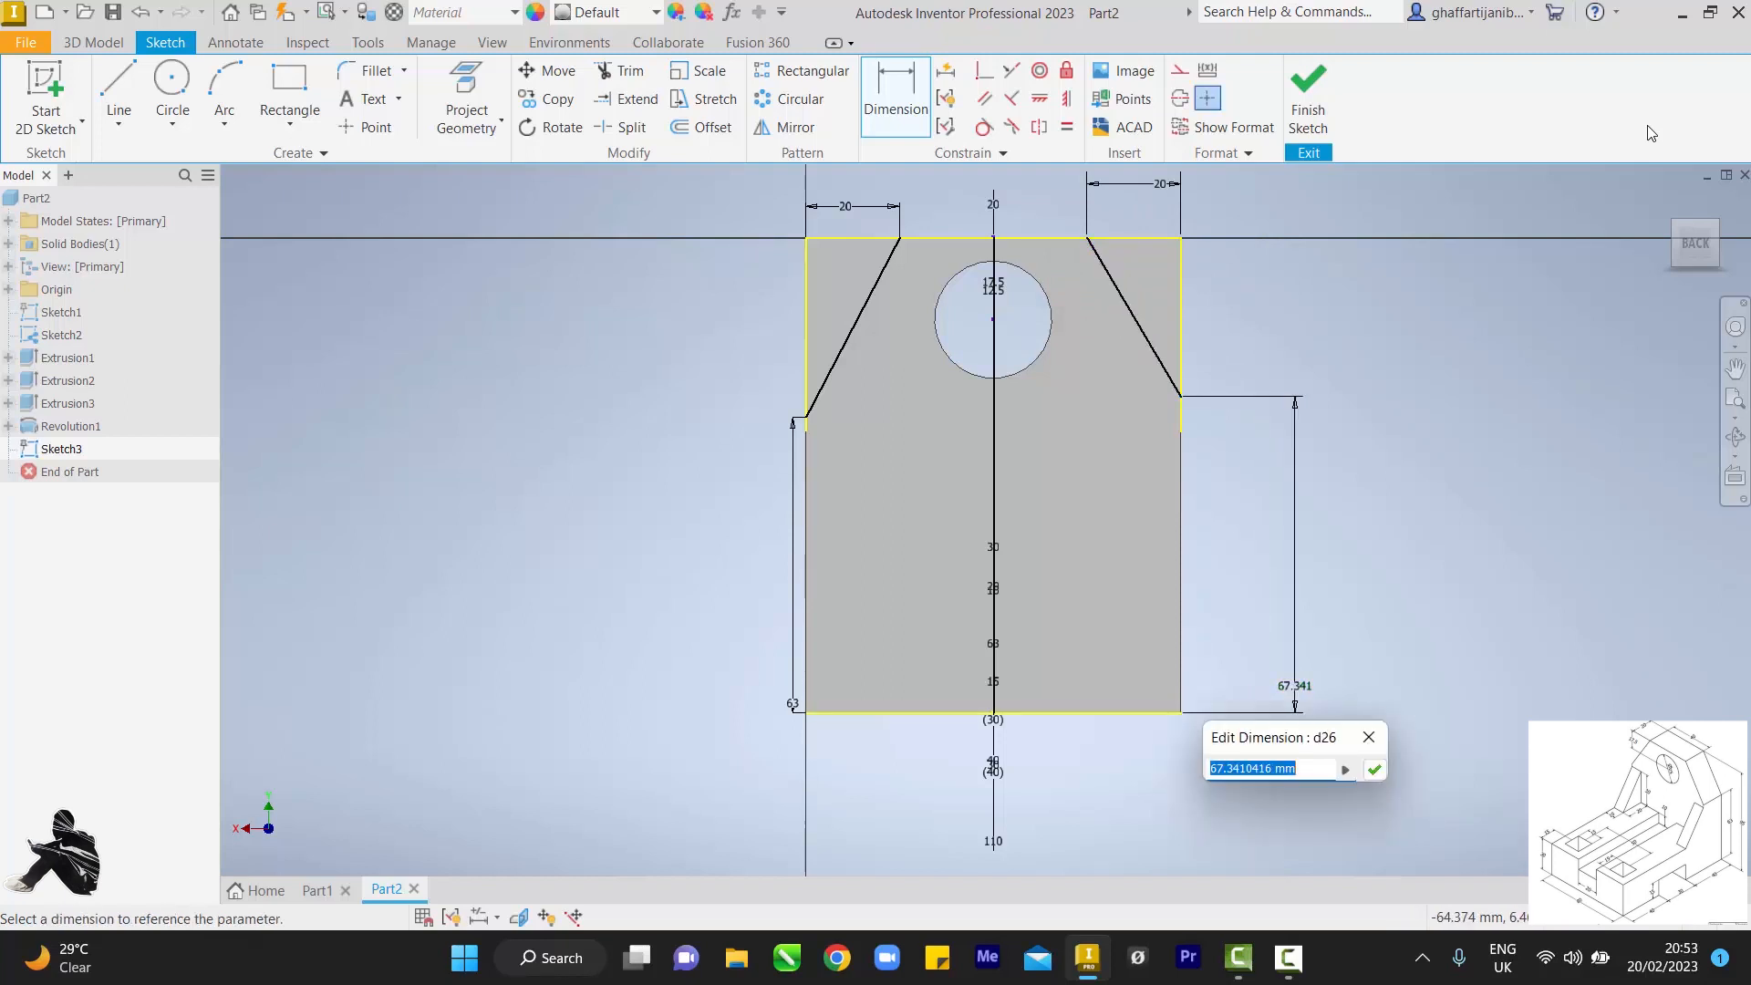
{"action": "type", "text": "63"}
{"action": "key", "text": "Return"}
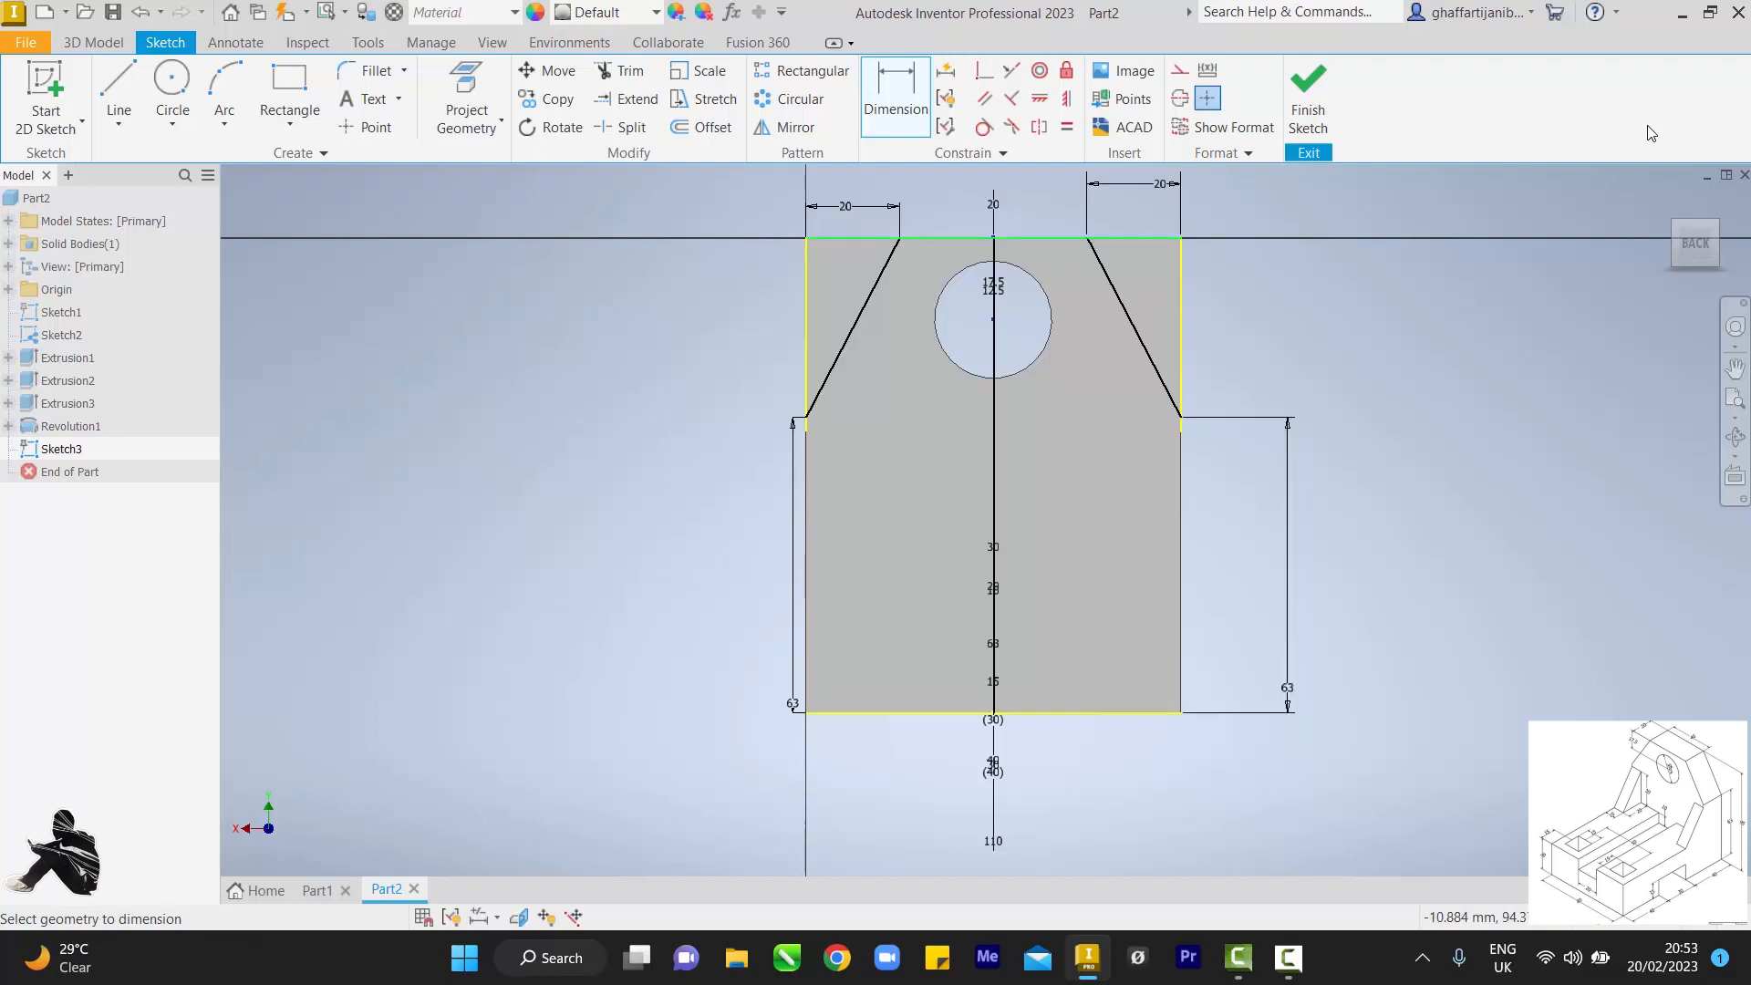
{"action": "key", "text": "ctrl+Return"}
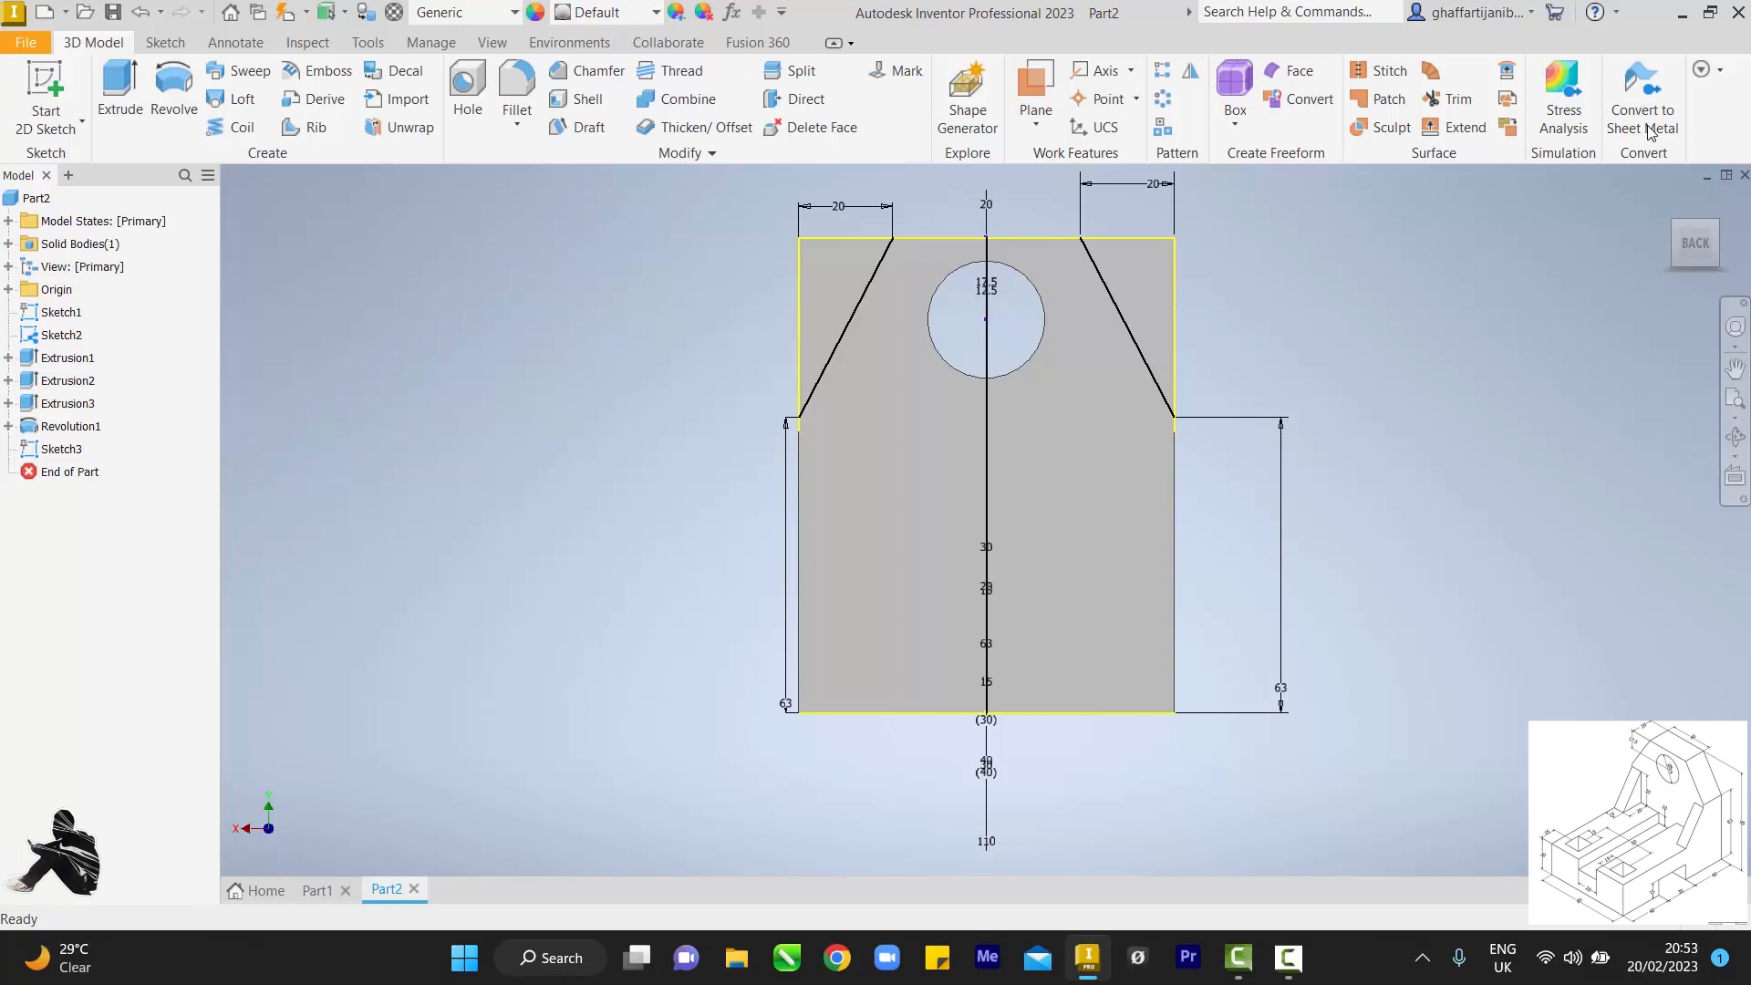
Step: Extrude-cut the two triangular upper-corner profiles through all, flipped forward through the upright
{"action": "key", "text": "e"}
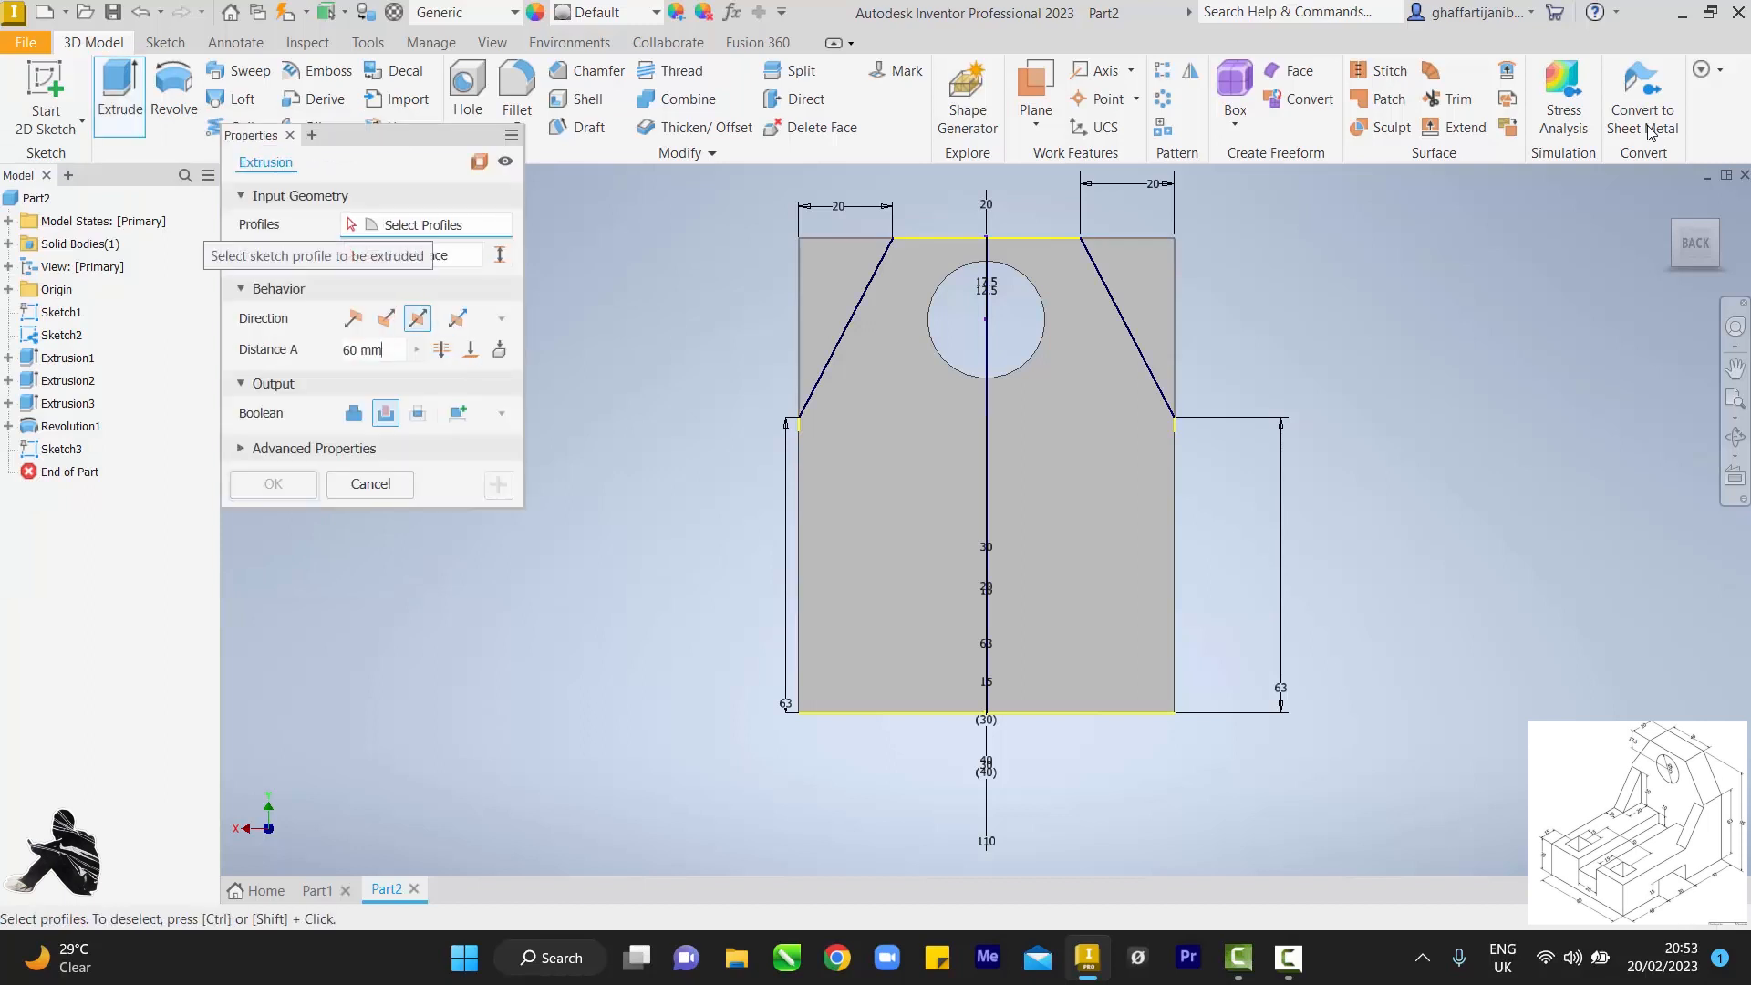
{"action": "left_click", "coordinate": [830, 311]}
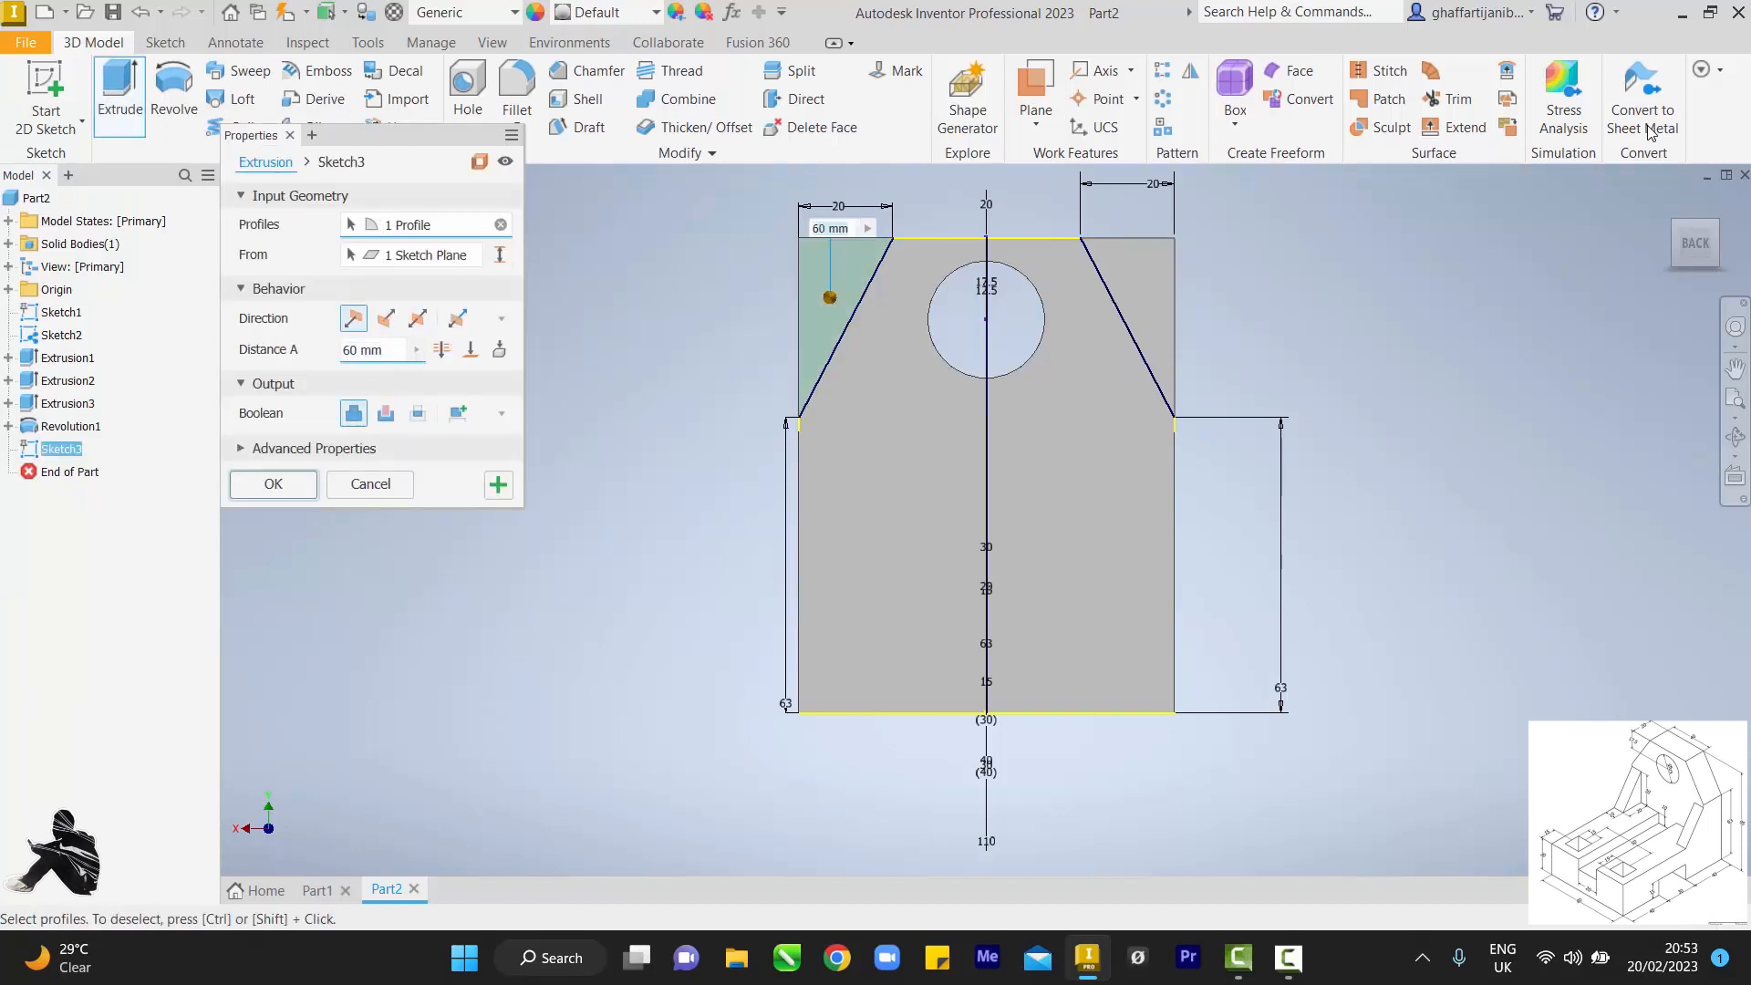
{"action": "left_click", "coordinate": [1144, 298]}
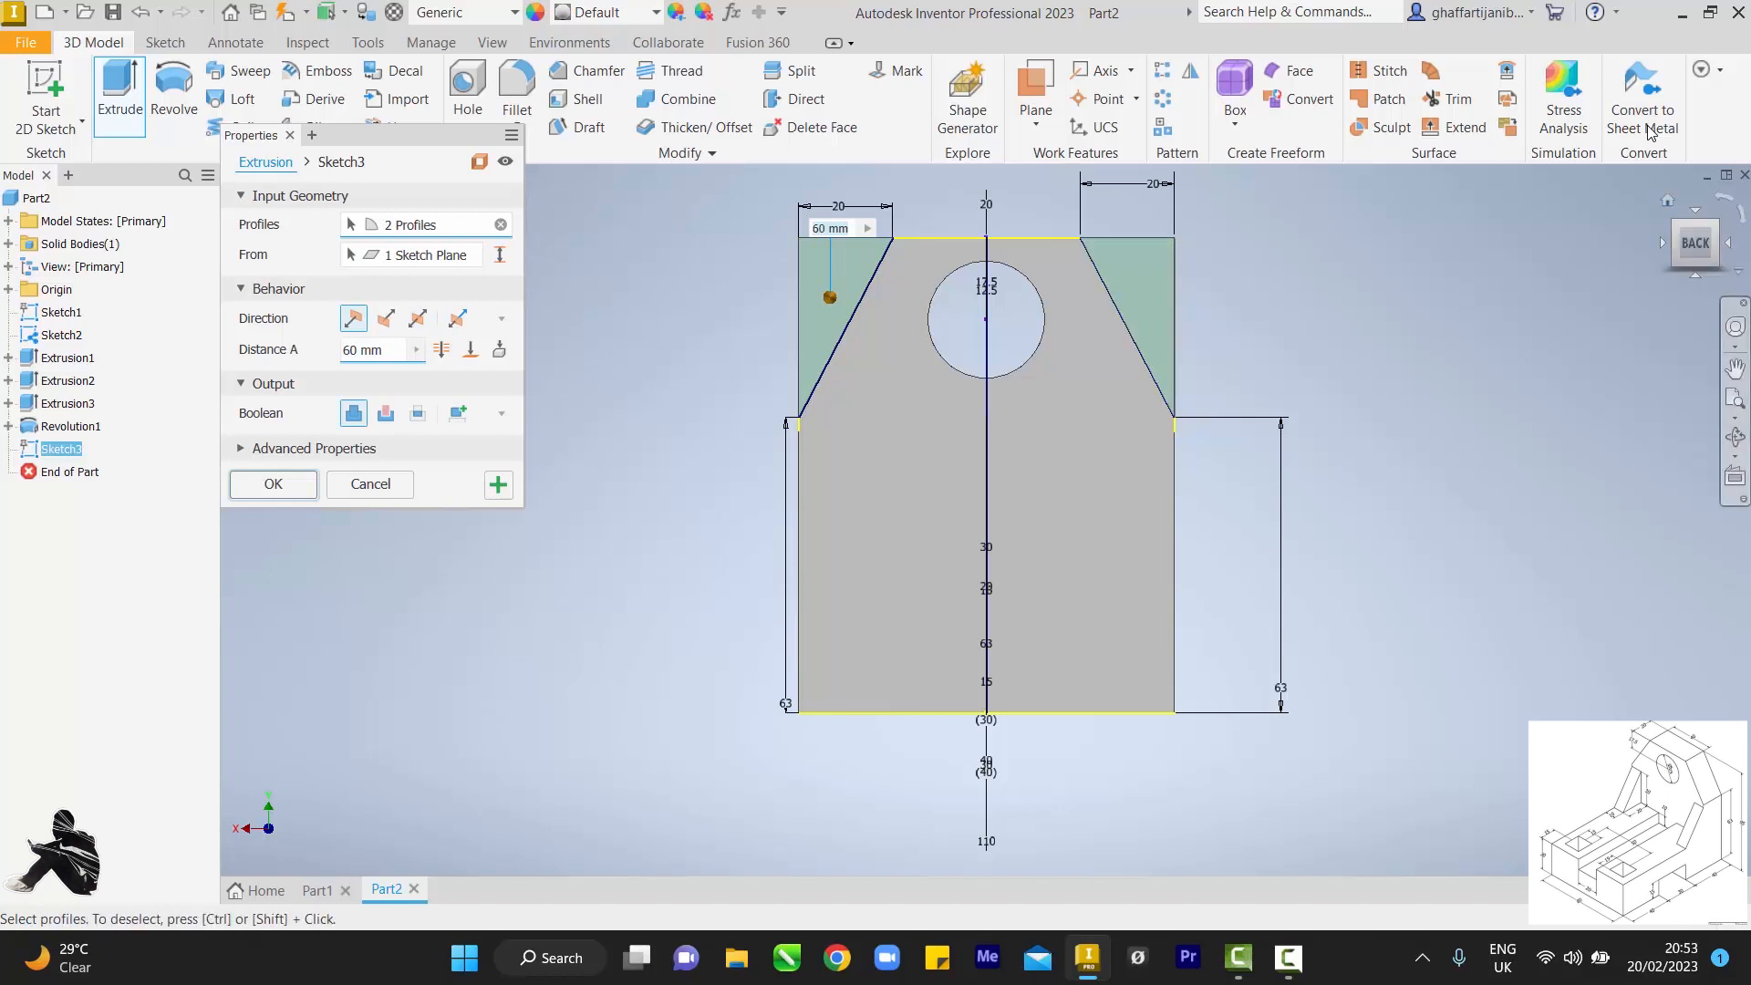
{"action": "left_click", "coordinate": [1667, 200]}
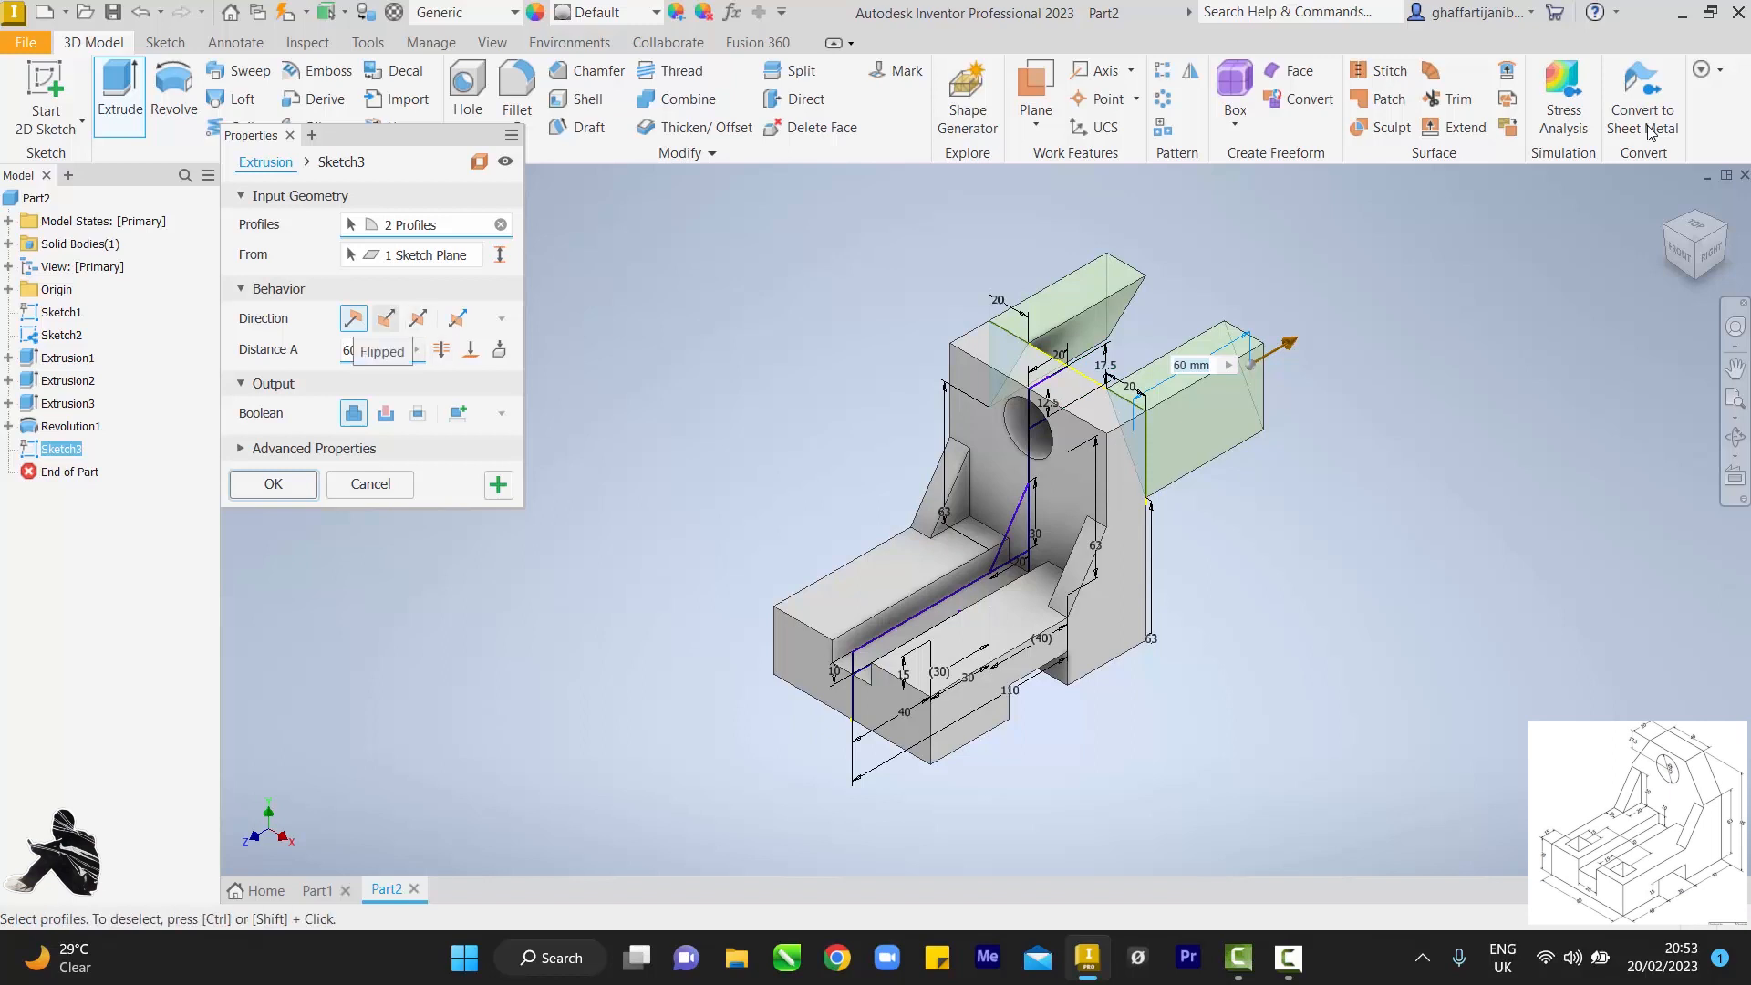
{"action": "left_click", "coordinate": [386, 319]}
{"action": "left_click", "coordinate": [442, 349]}
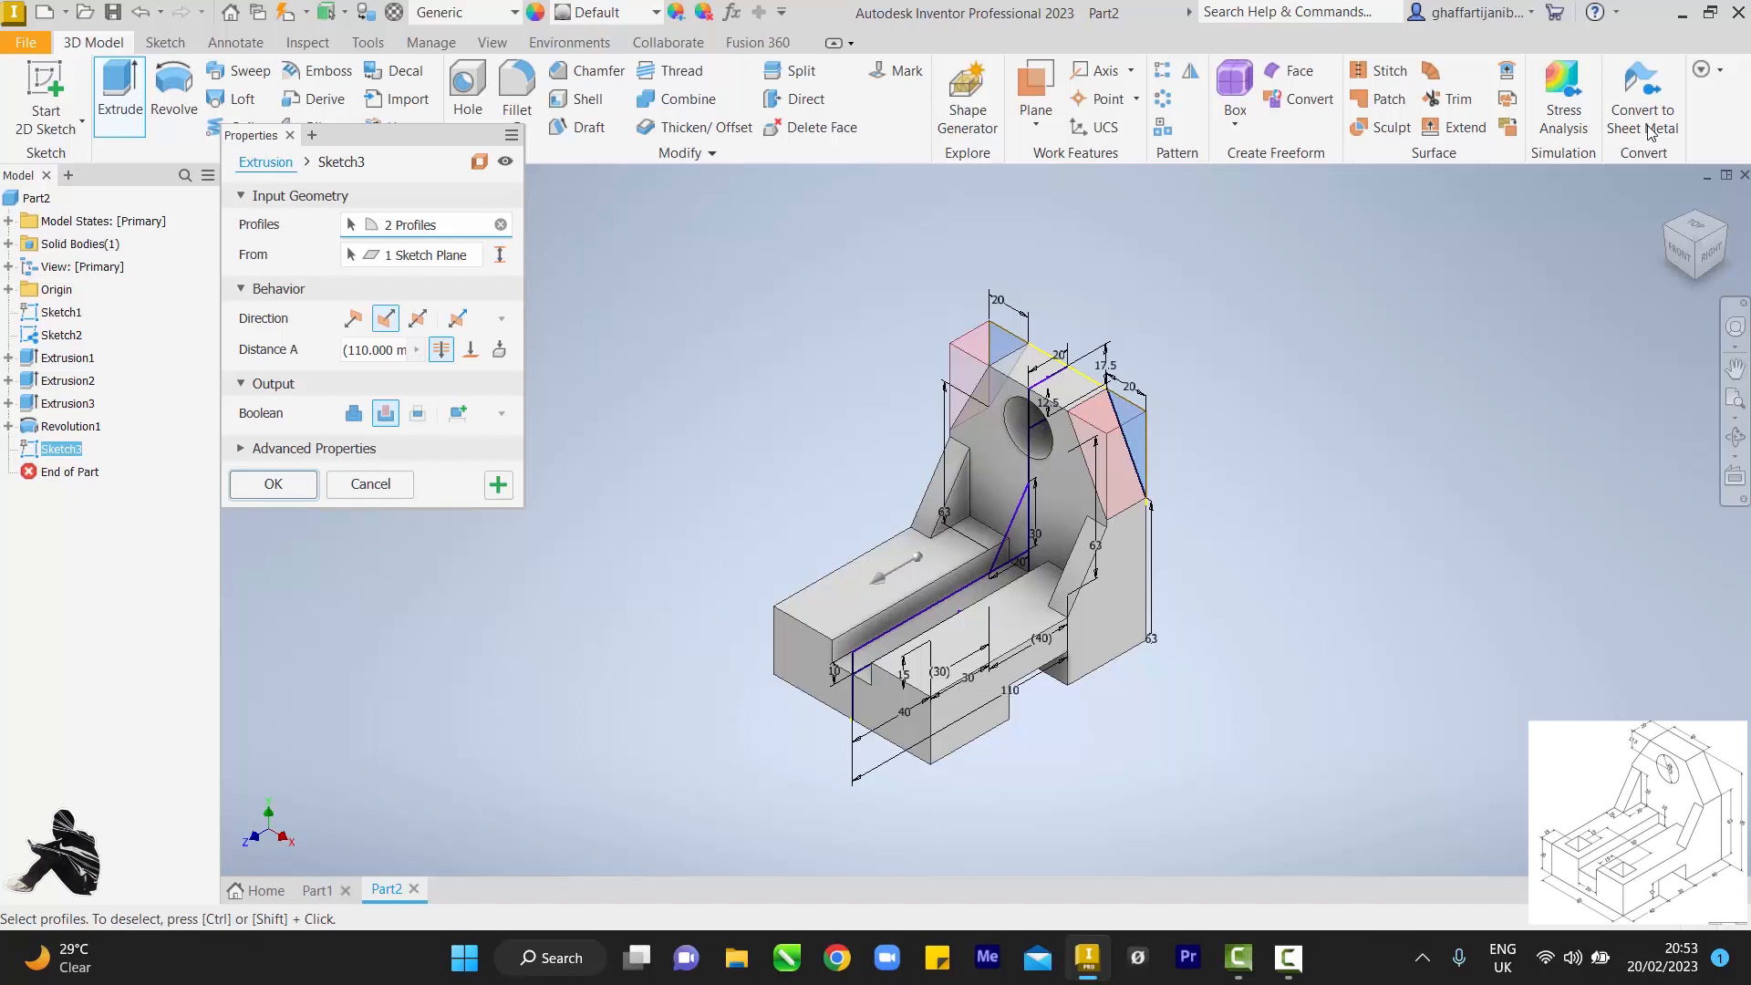
{"action": "key", "text": "Return"}
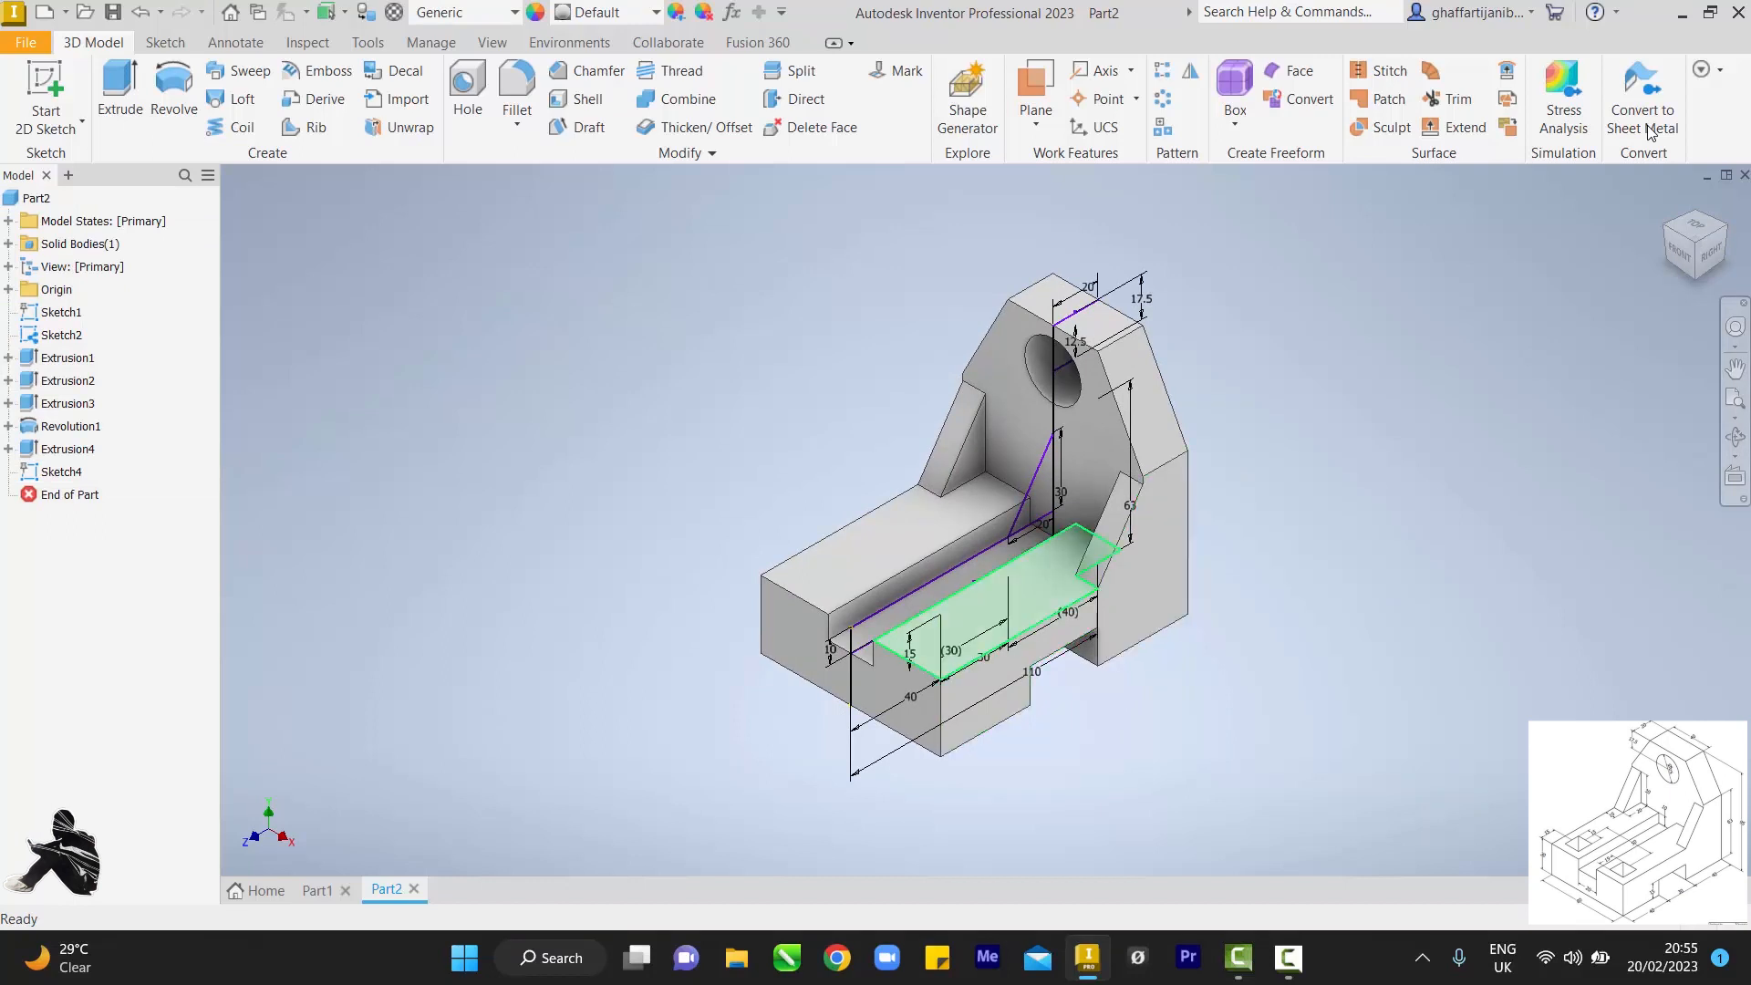
Step: Start a sketch on the base's right-hand top face and draw a 15 by 15 mm square near its front end
{"action": "left_click", "coordinate": [1003, 593]}
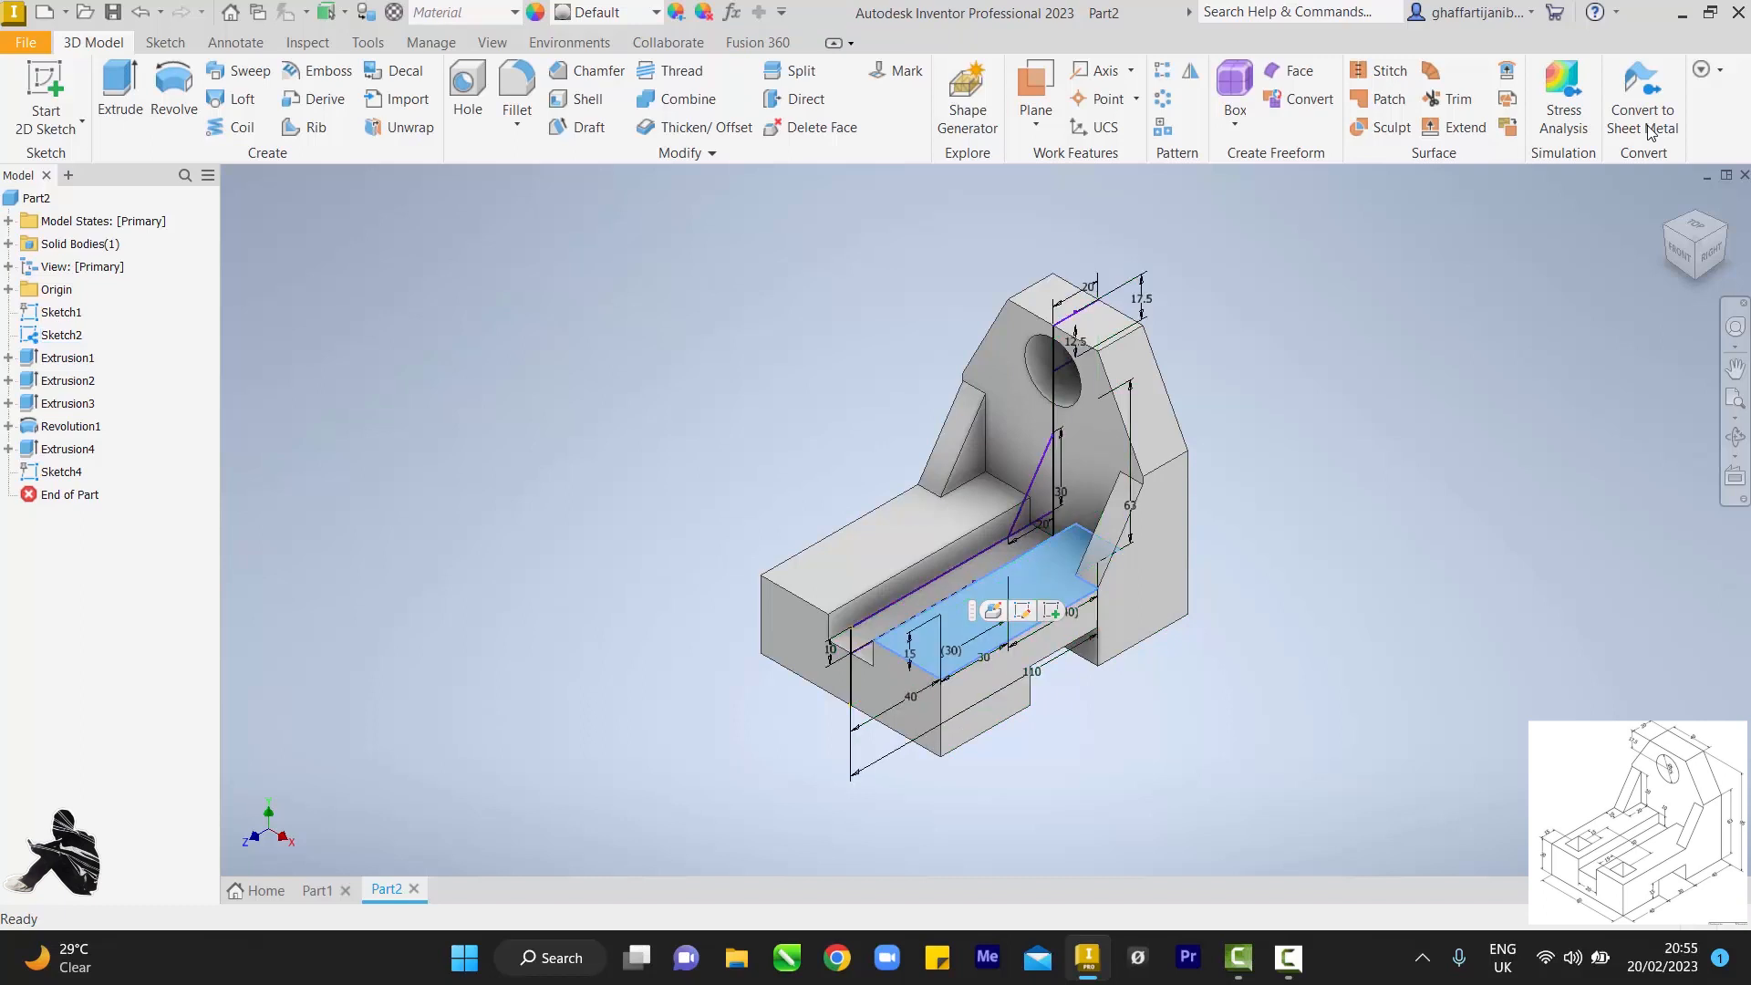
{"action": "key", "text": "Page_Up"}
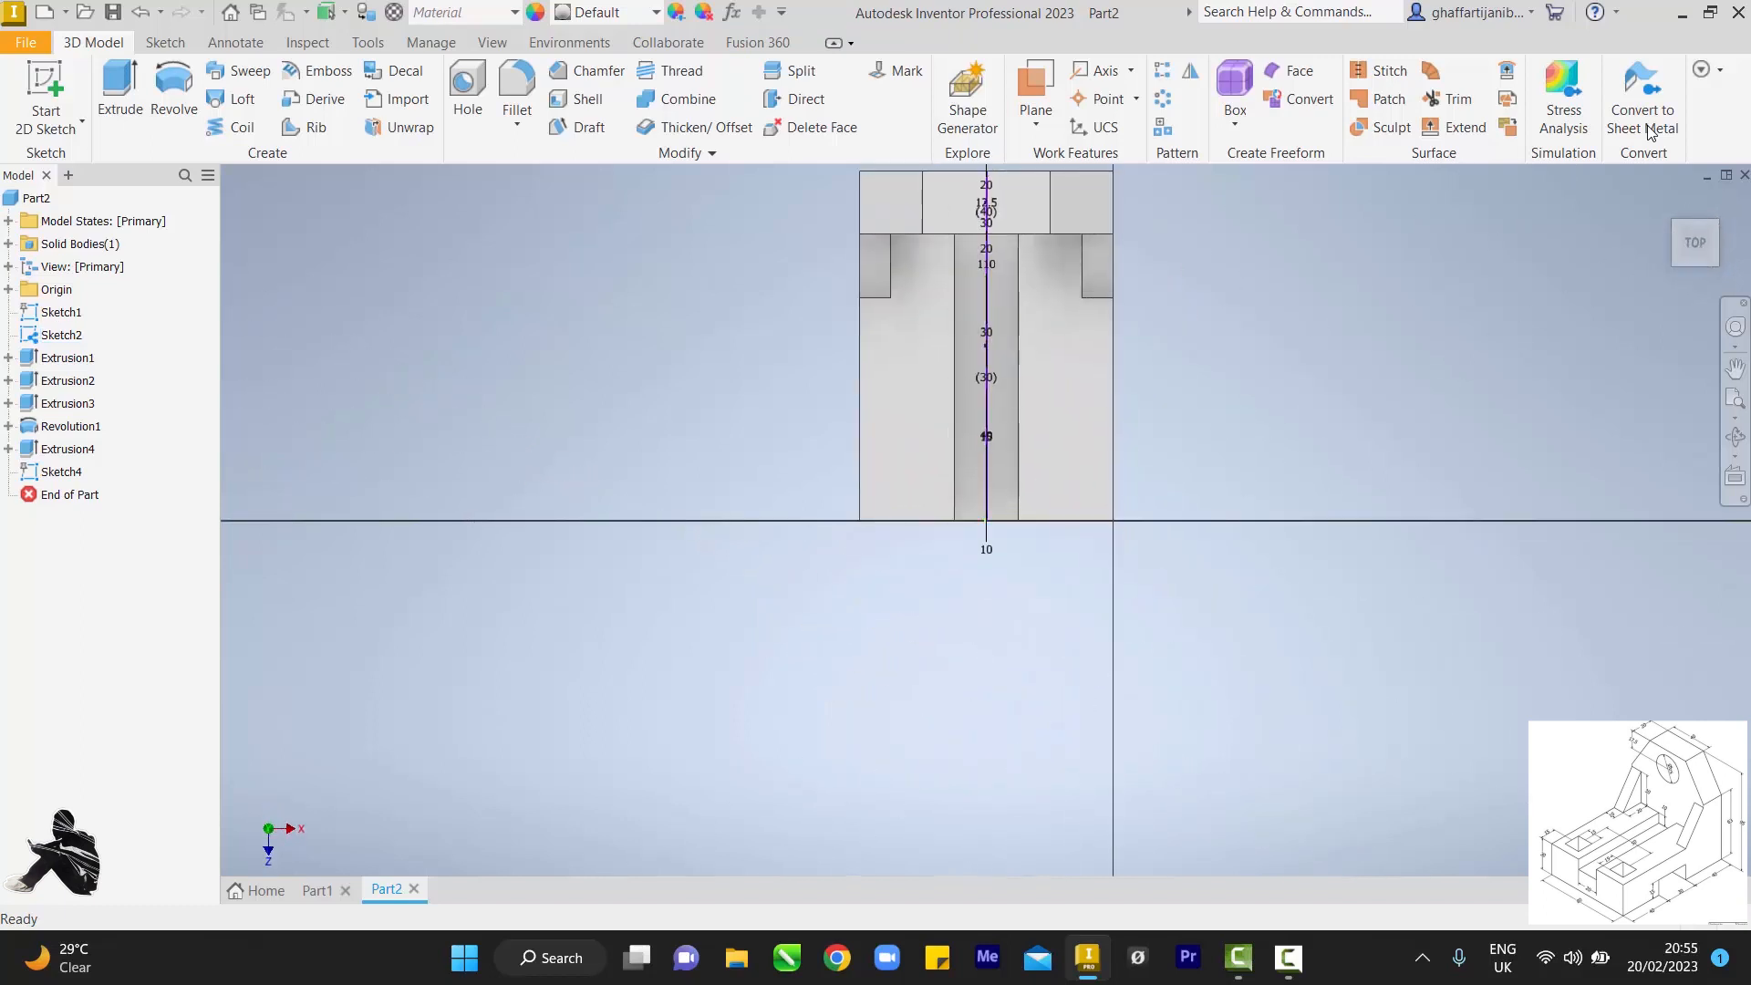
{"action": "key", "text": "s"}
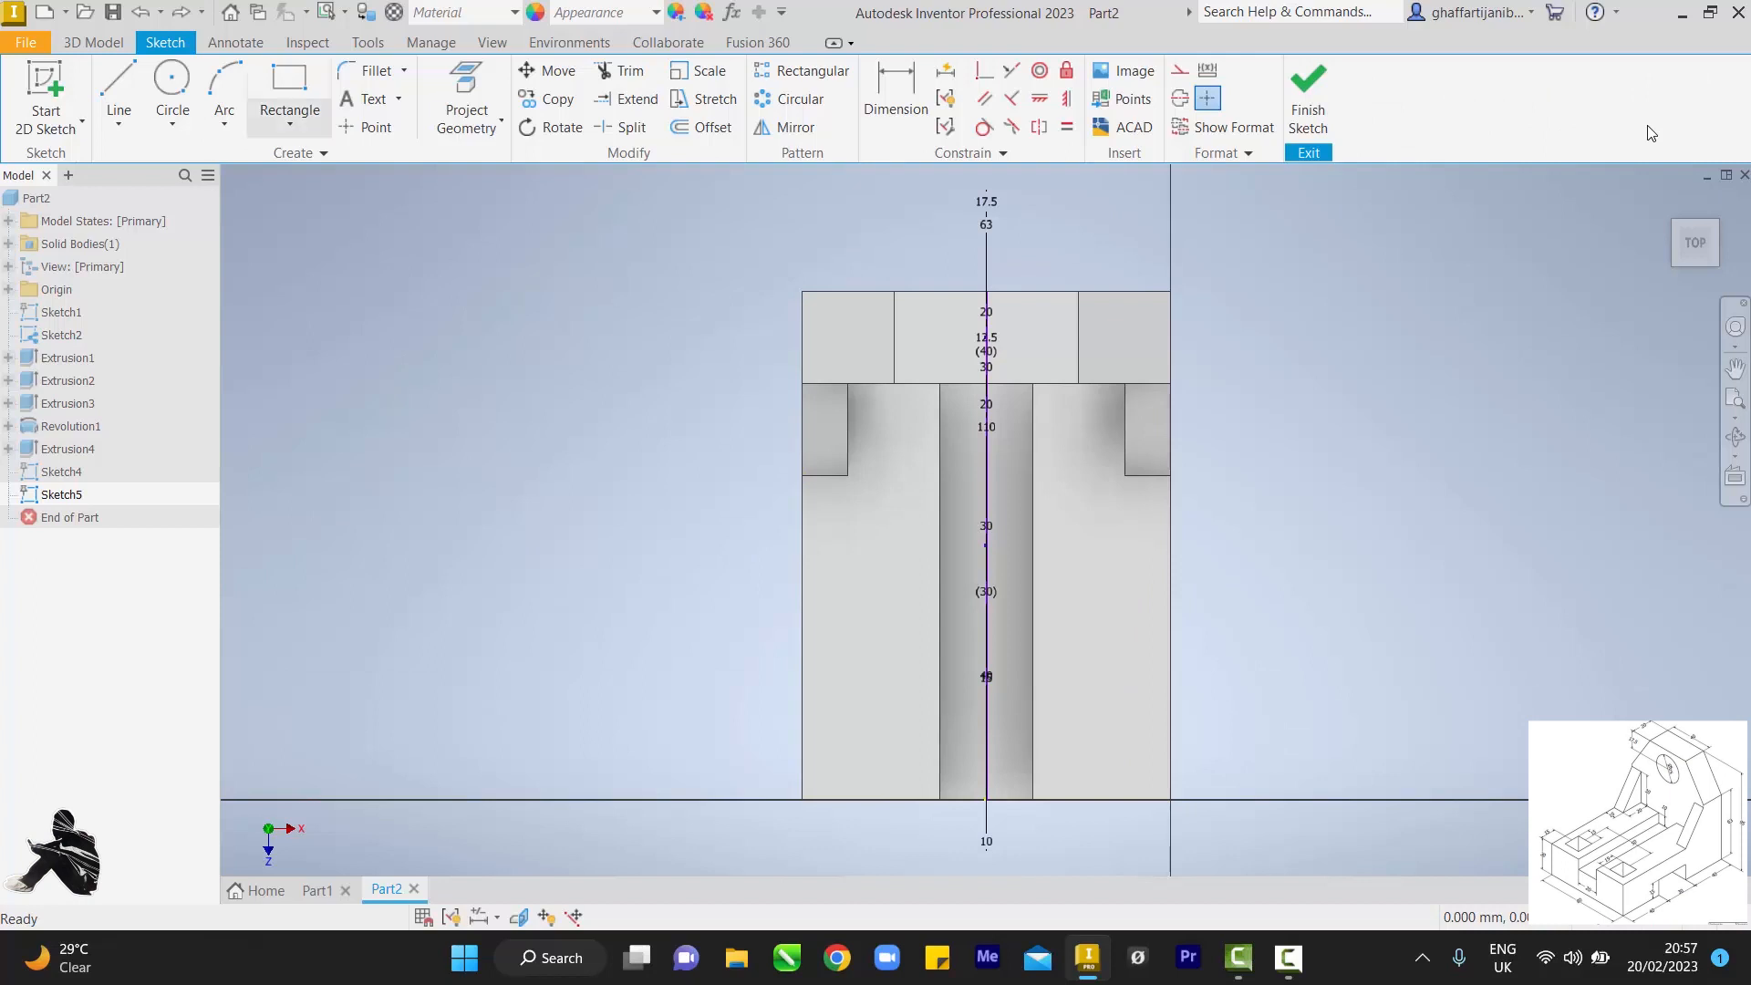
{"action": "left_click", "coordinate": [289, 89]}
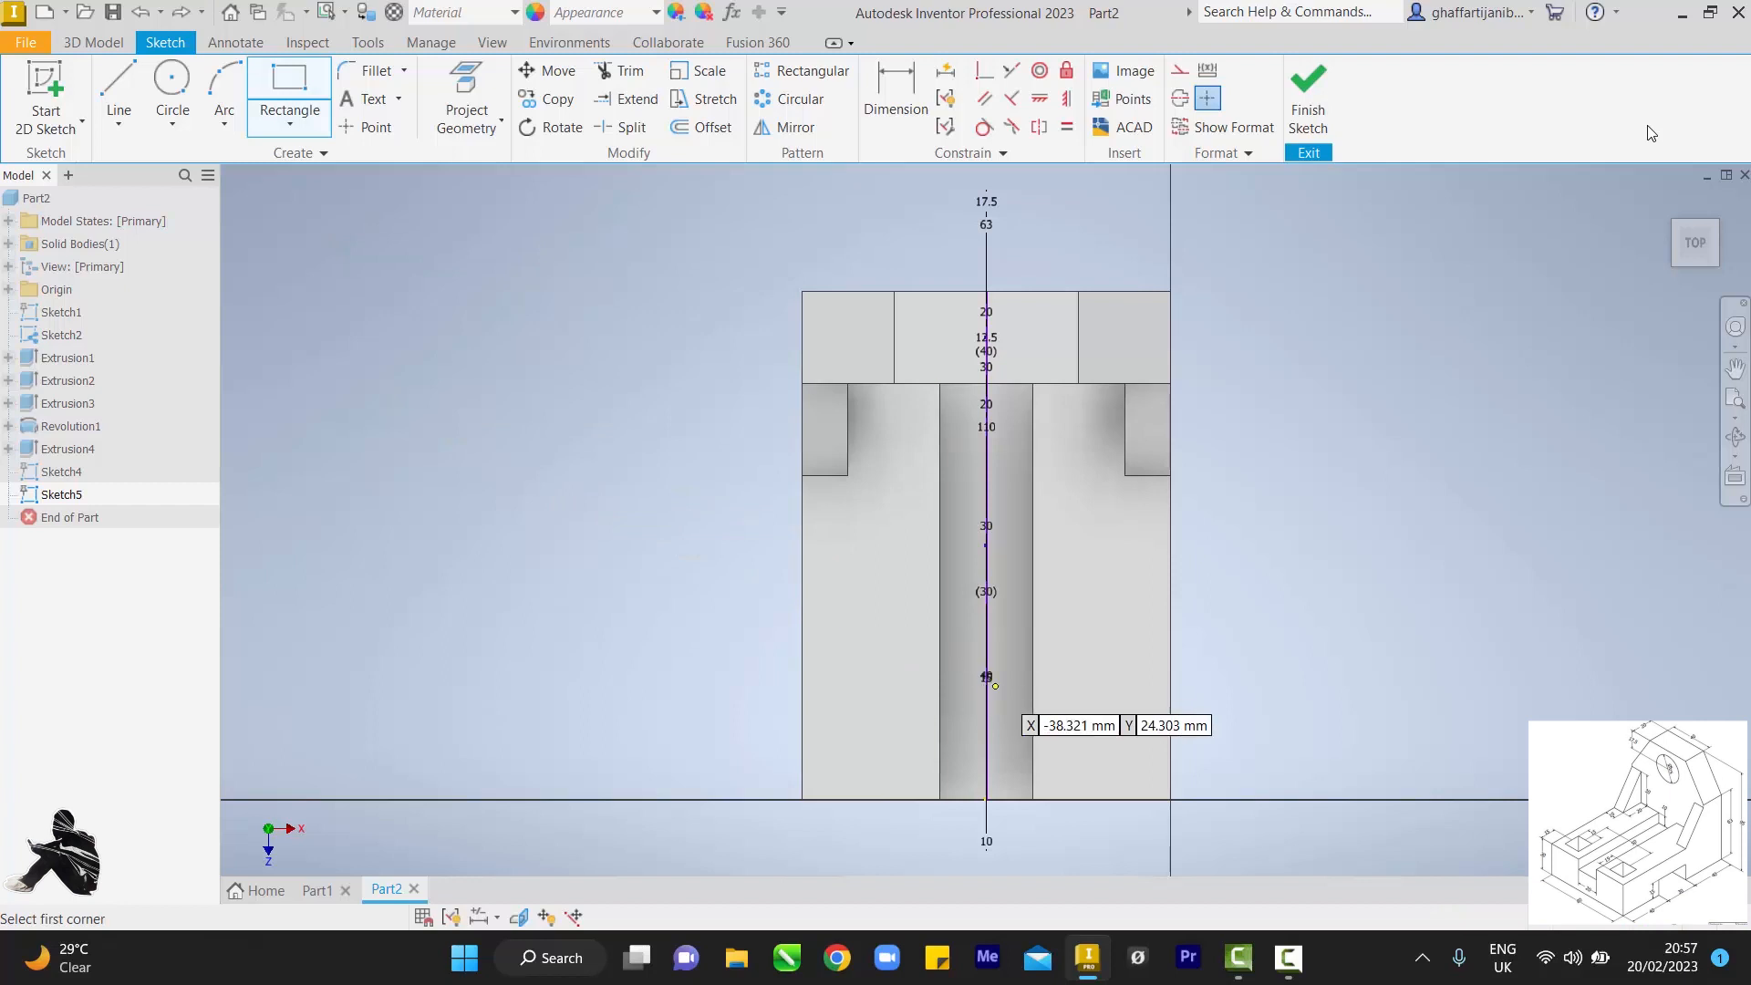
{"action": "left_click", "coordinate": [1082, 711]}
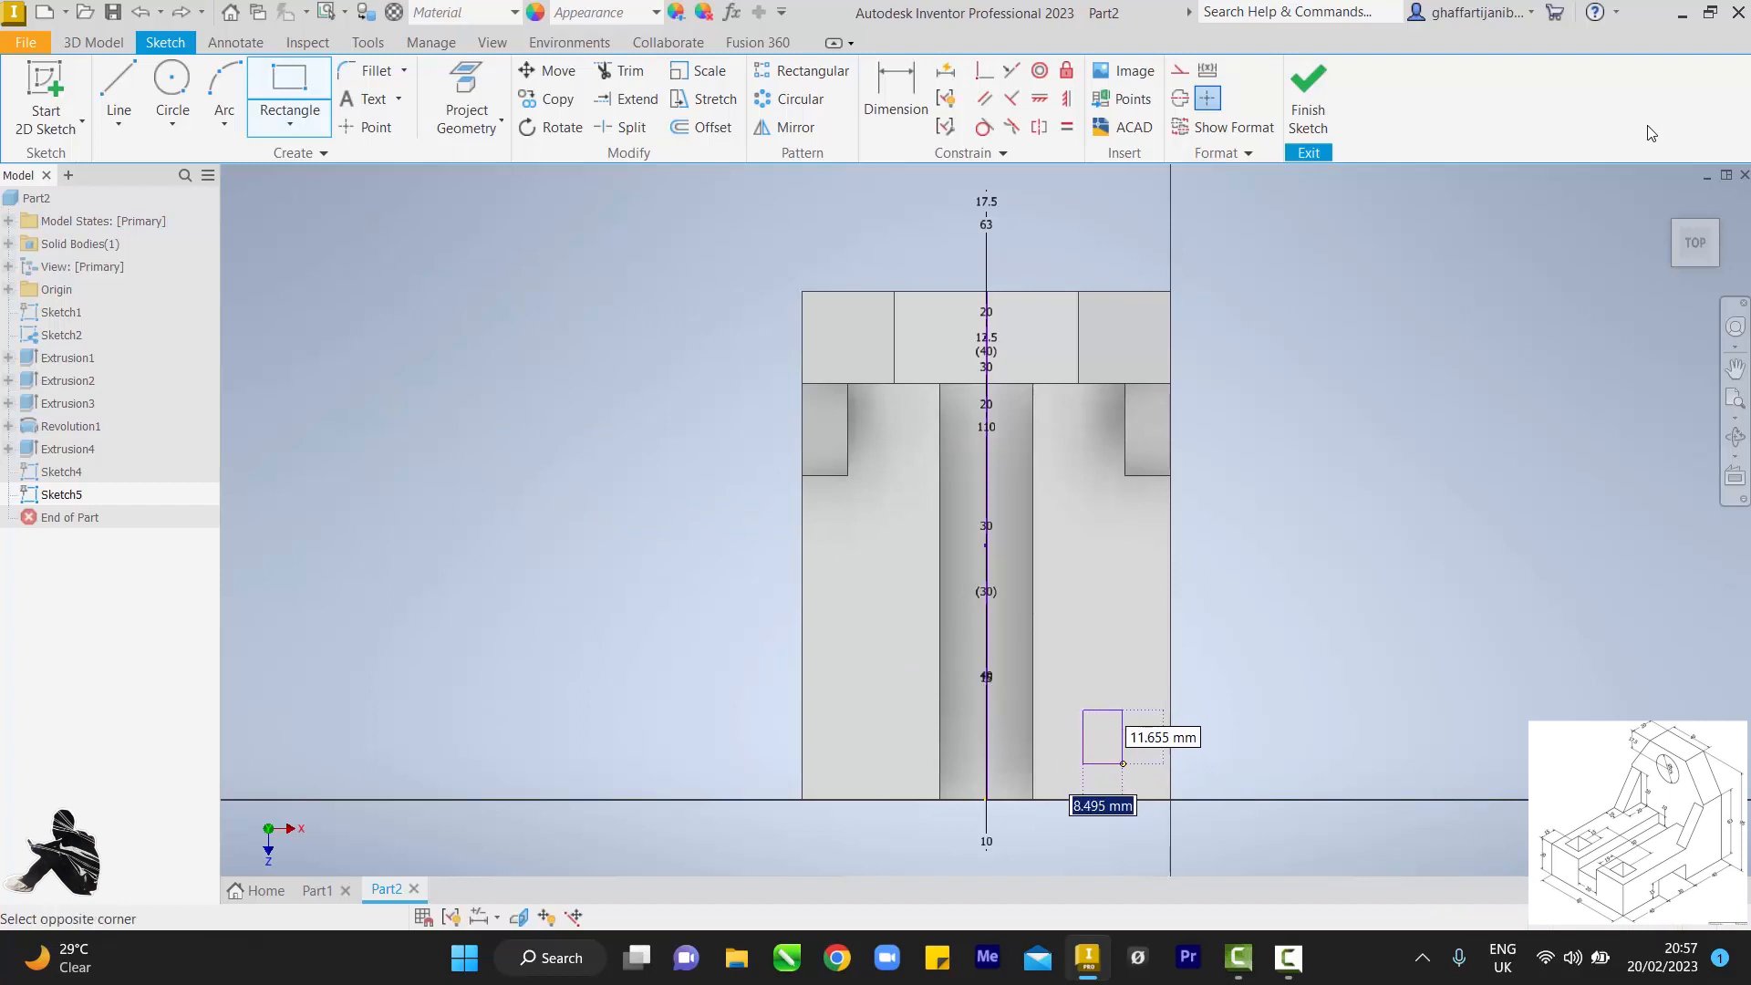
{"action": "type", "text": "1"}
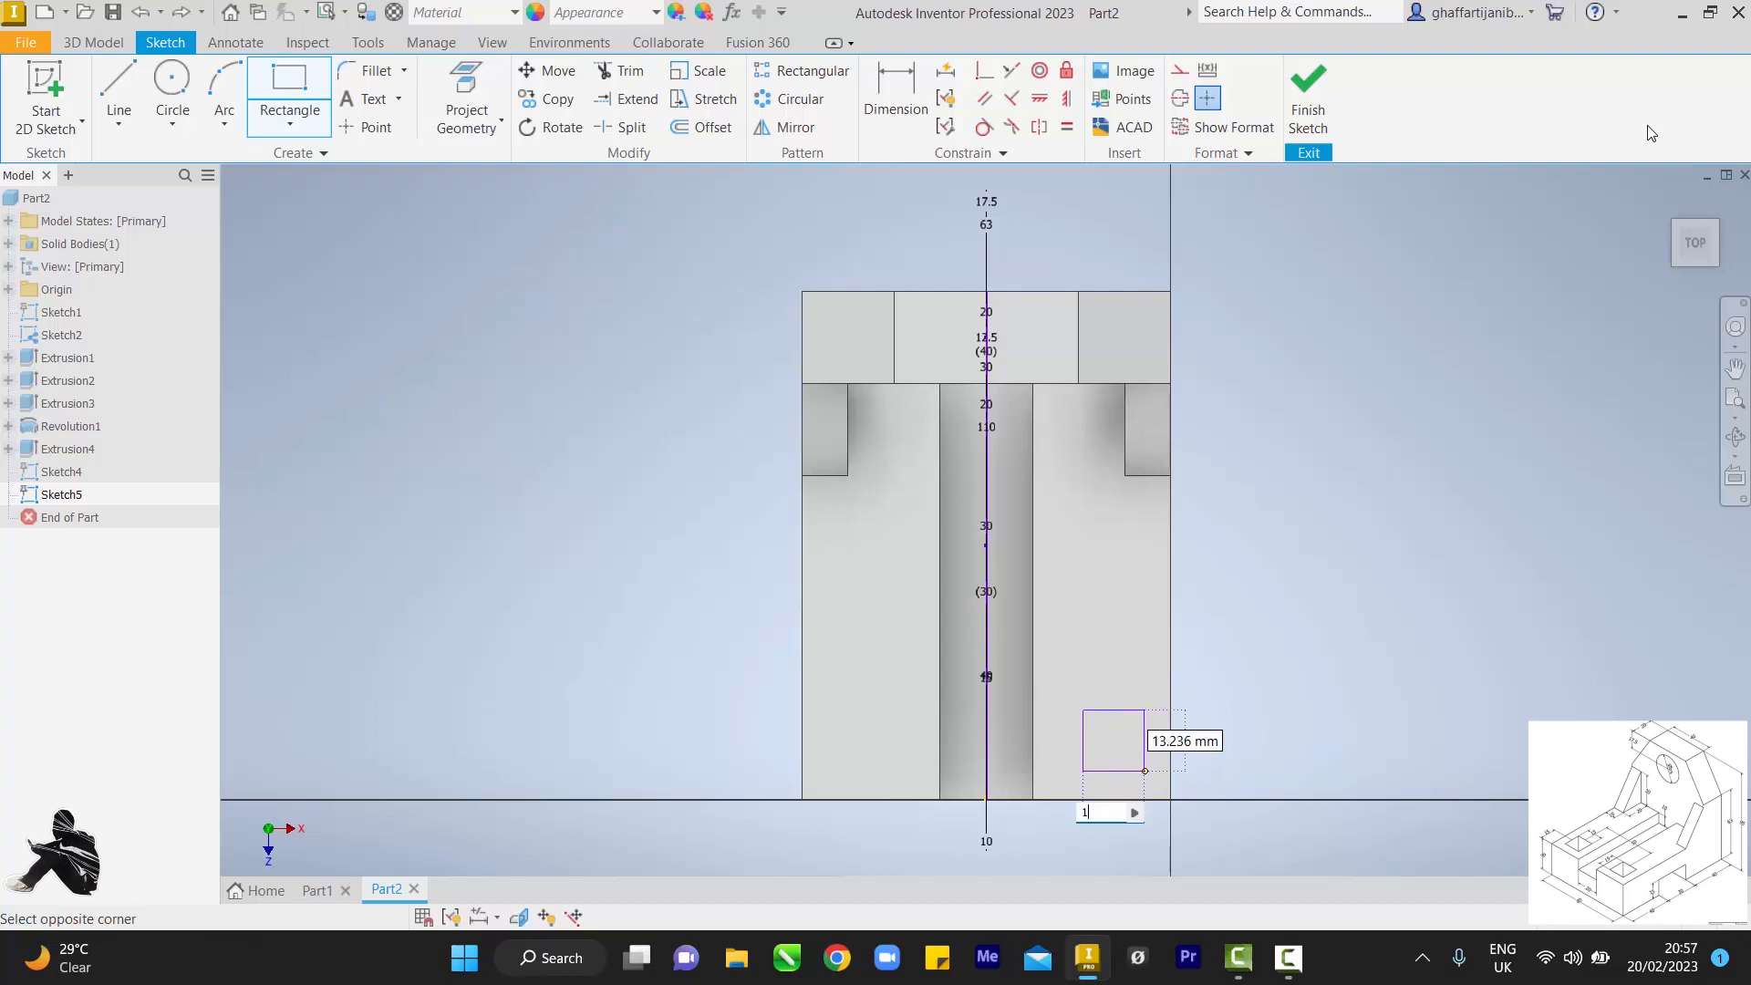
{"action": "type", "text": "5"}
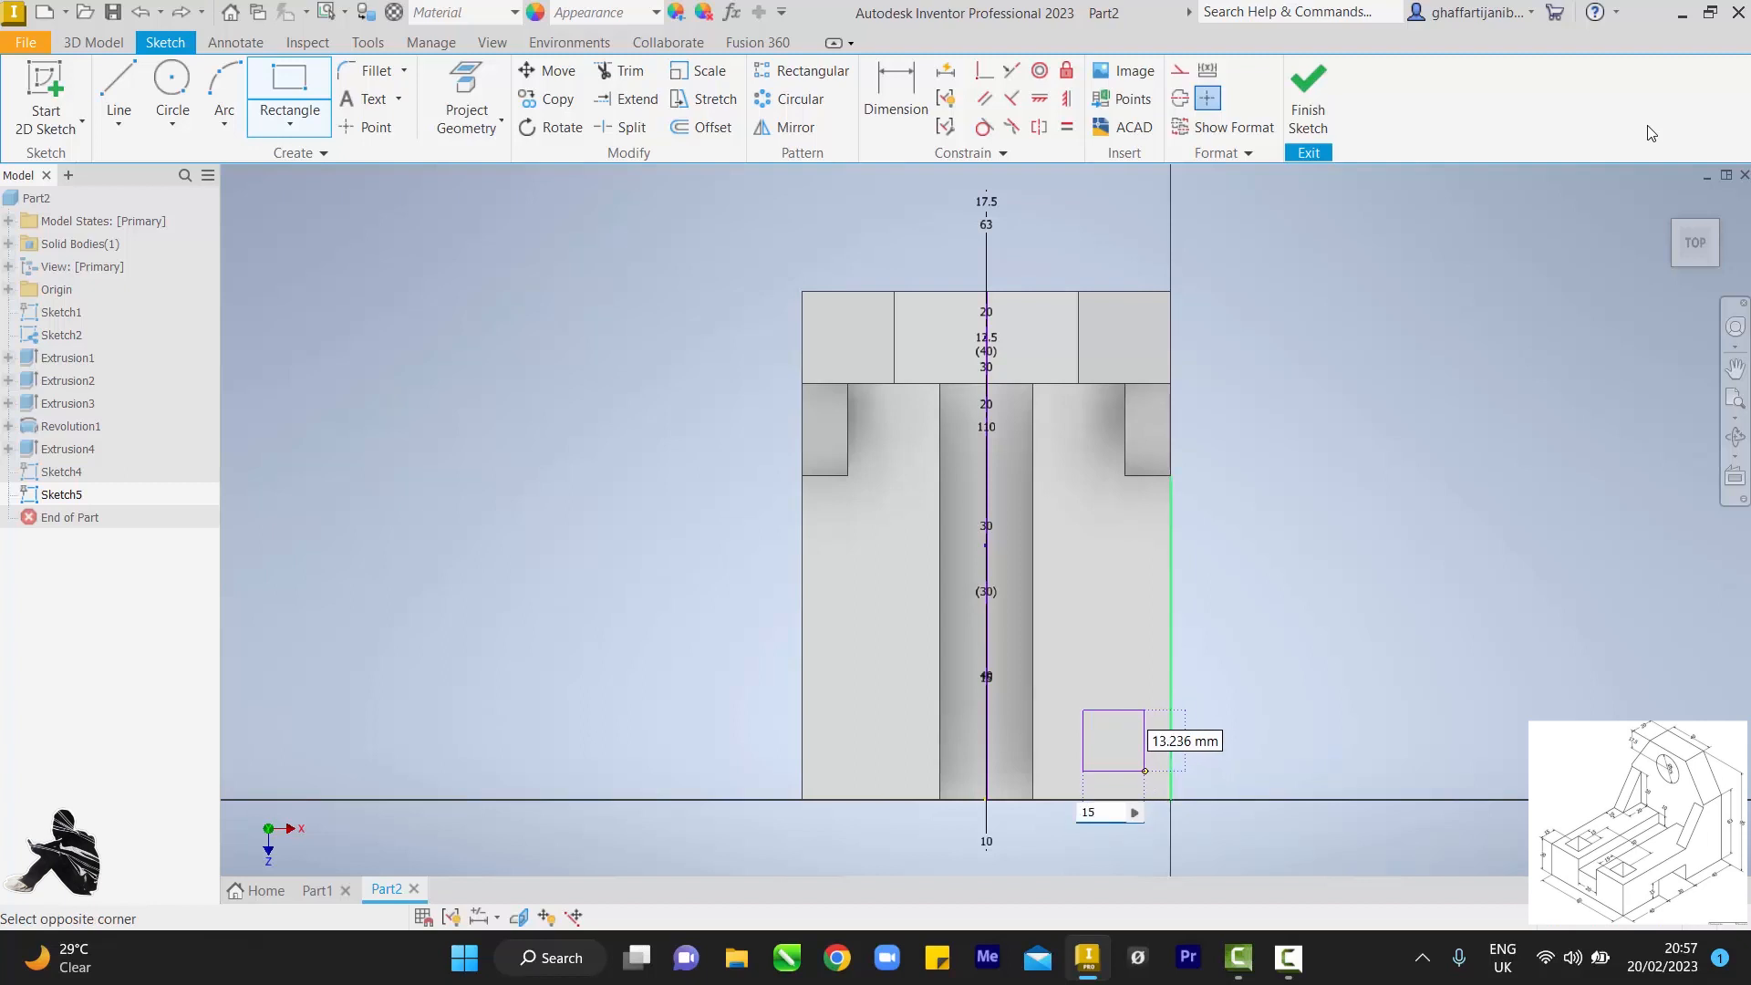
{"action": "key", "text": "Tab"}
{"action": "type", "text": "15"}
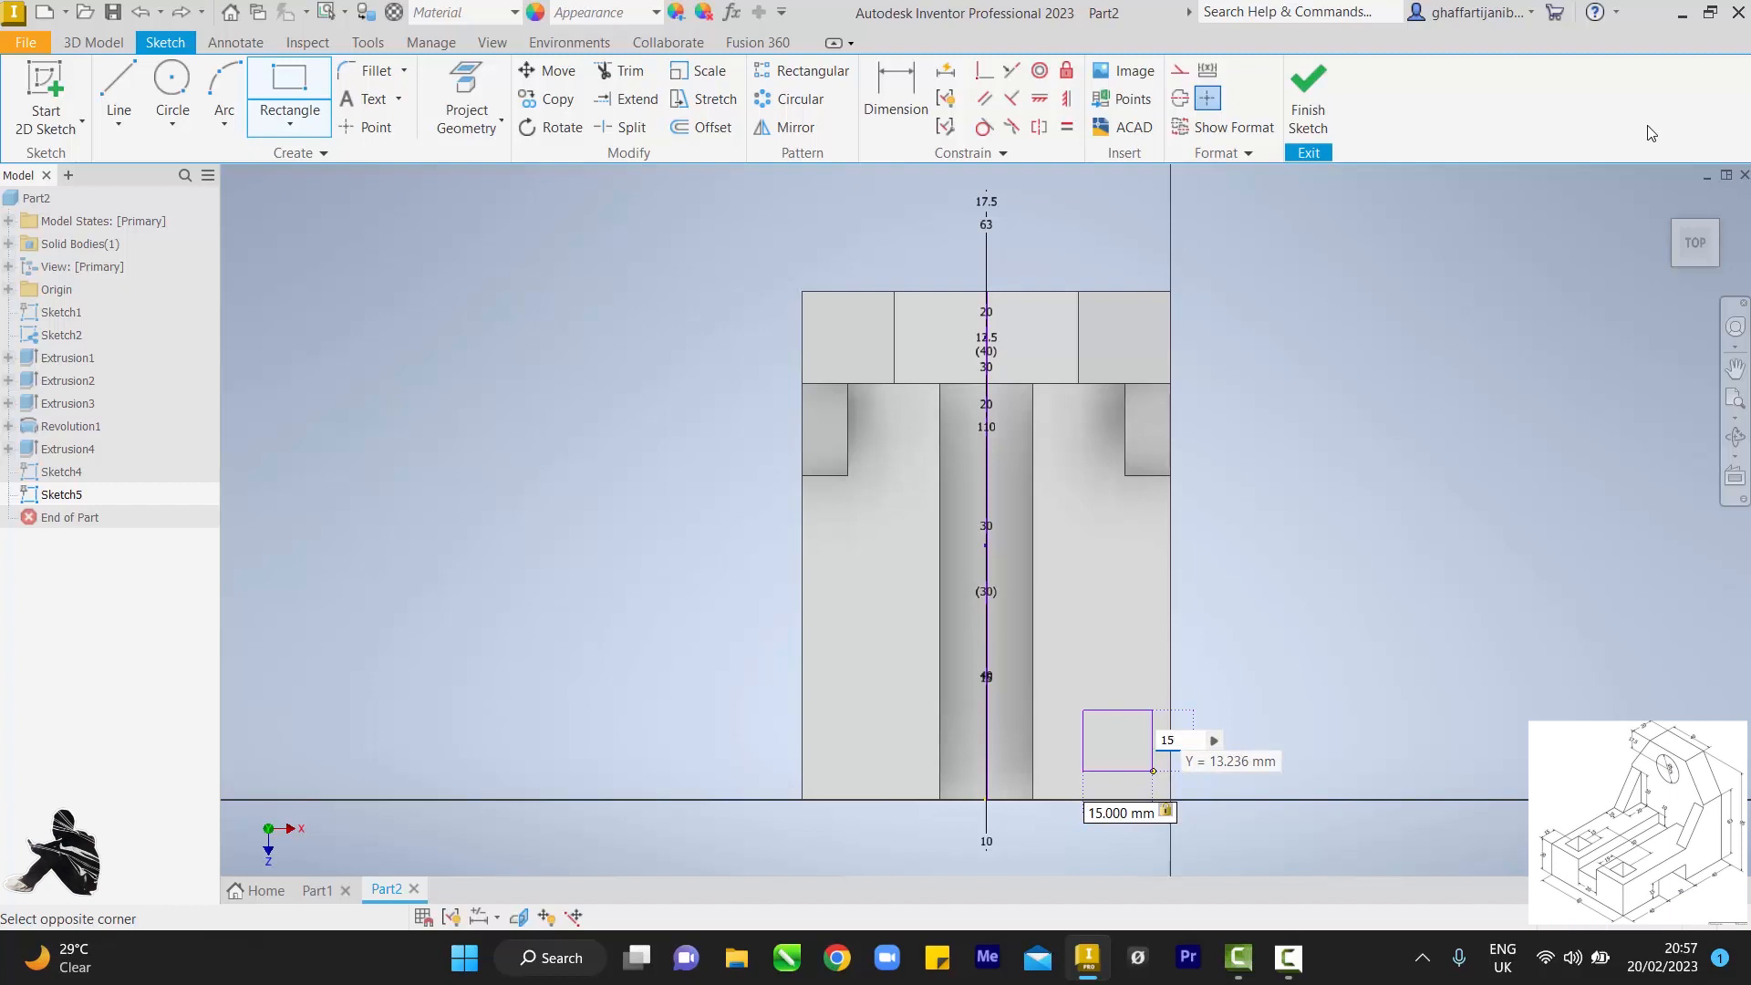
{"action": "key", "text": "Return"}
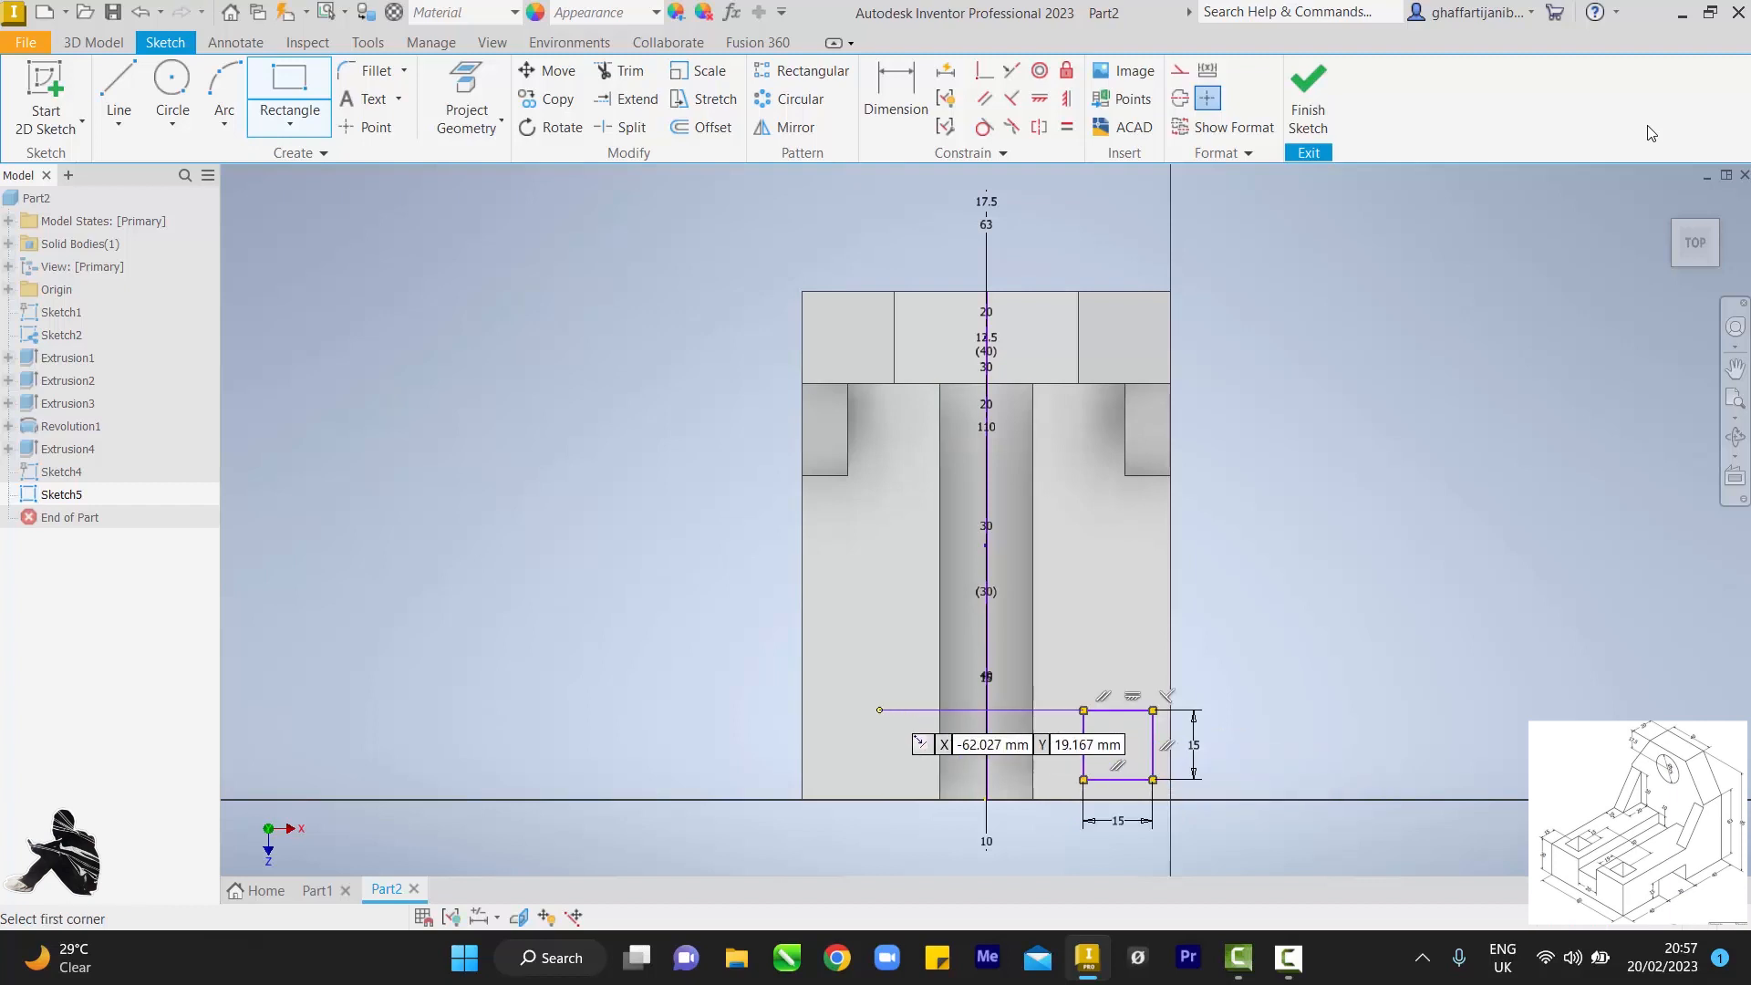
Step: Draw a second 15 mm square near the front of the base's left arm, aligned with the first square
{"action": "left_click", "coordinate": [841, 710]}
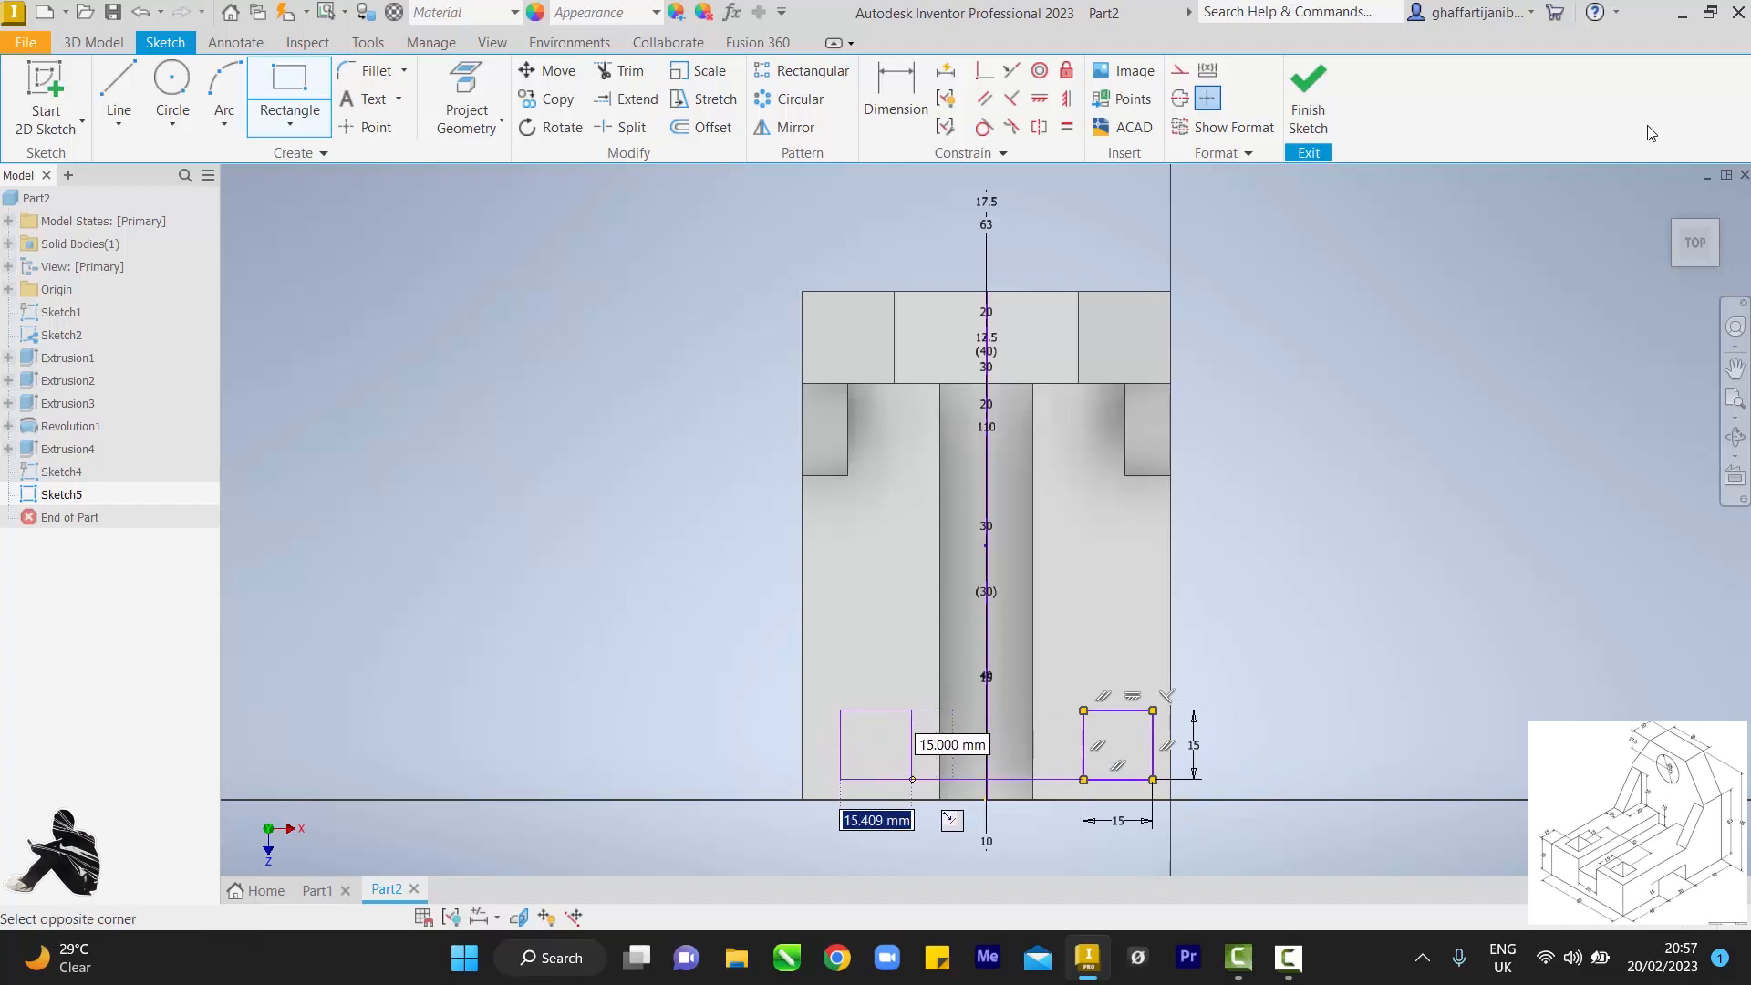
{"action": "type", "text": "15"}
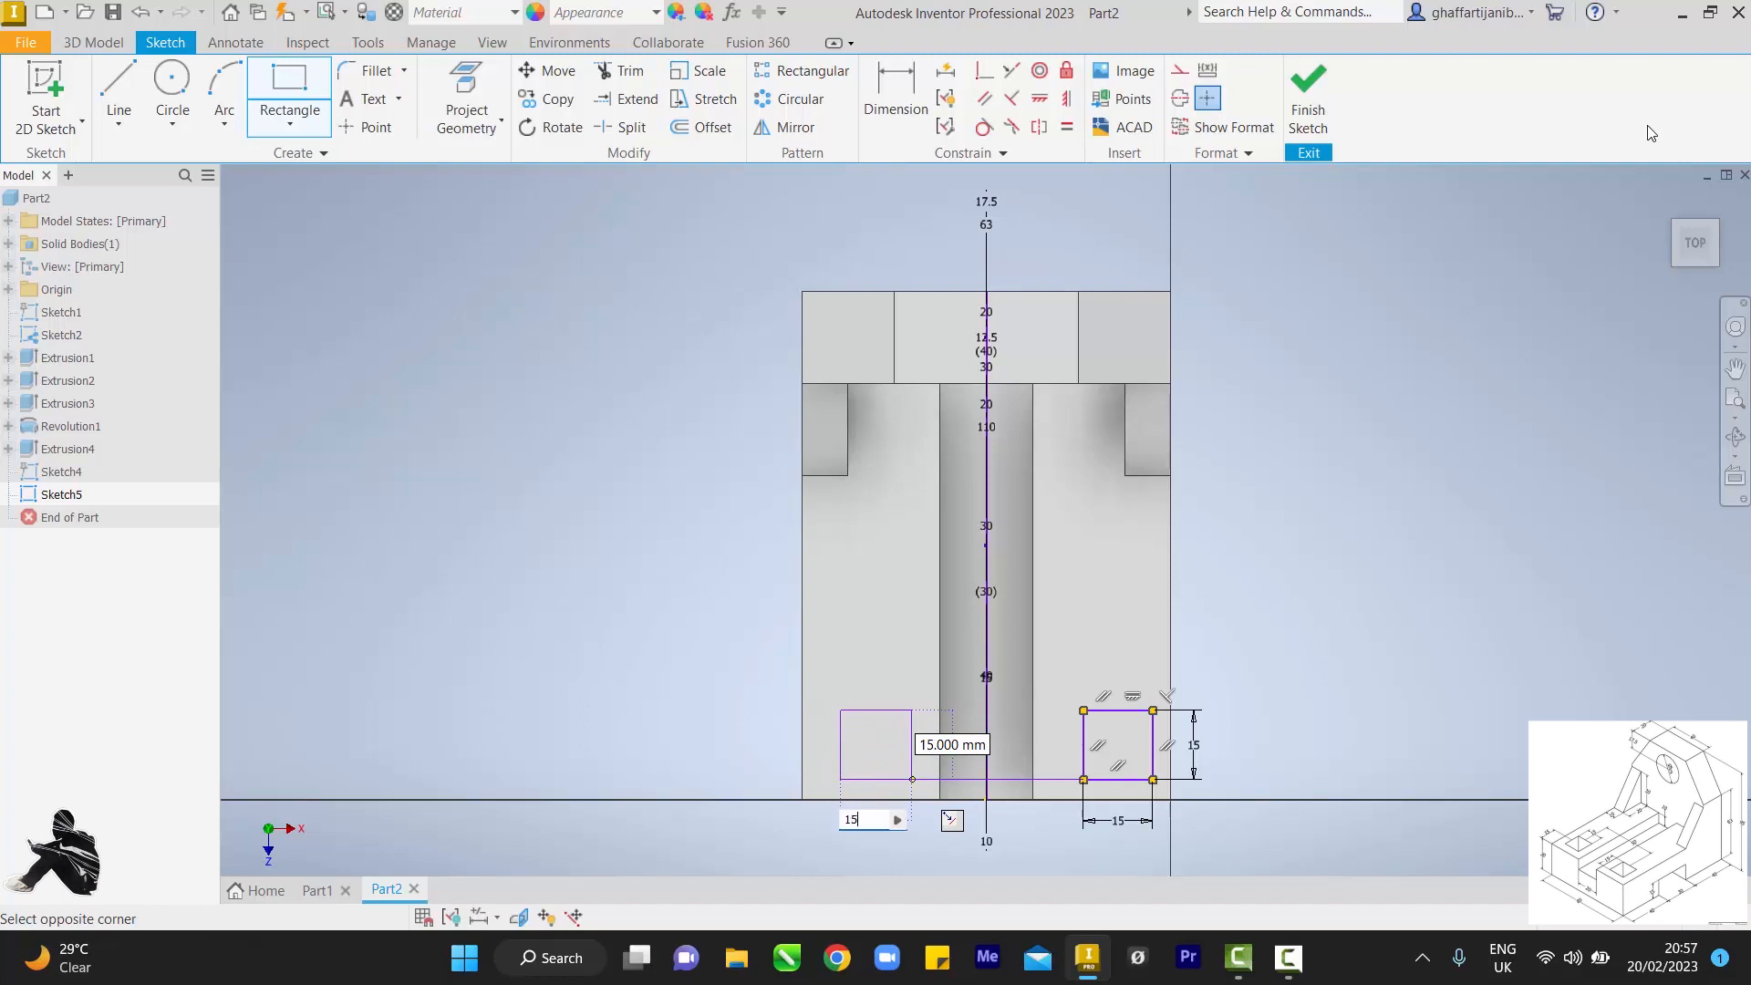
{"action": "key", "text": "Return"}
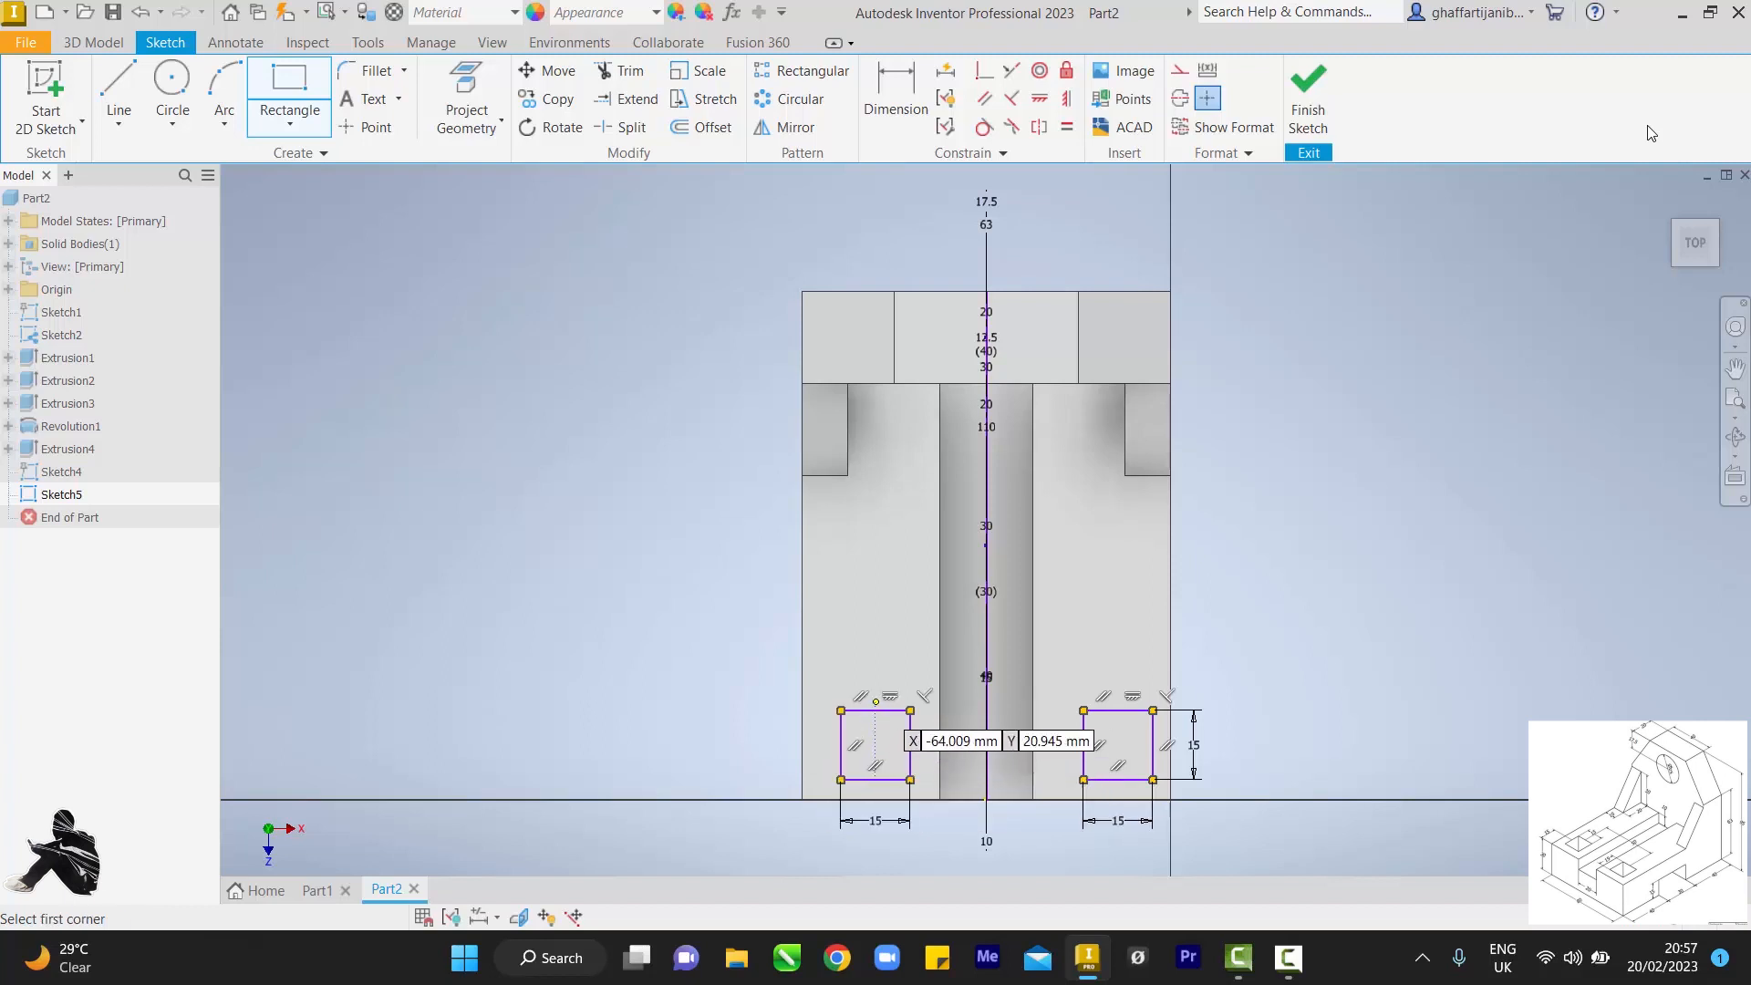
Step: Dimension the distance between the outer vertical sides of the two squares as 65 mm
{"action": "key", "text": "d"}
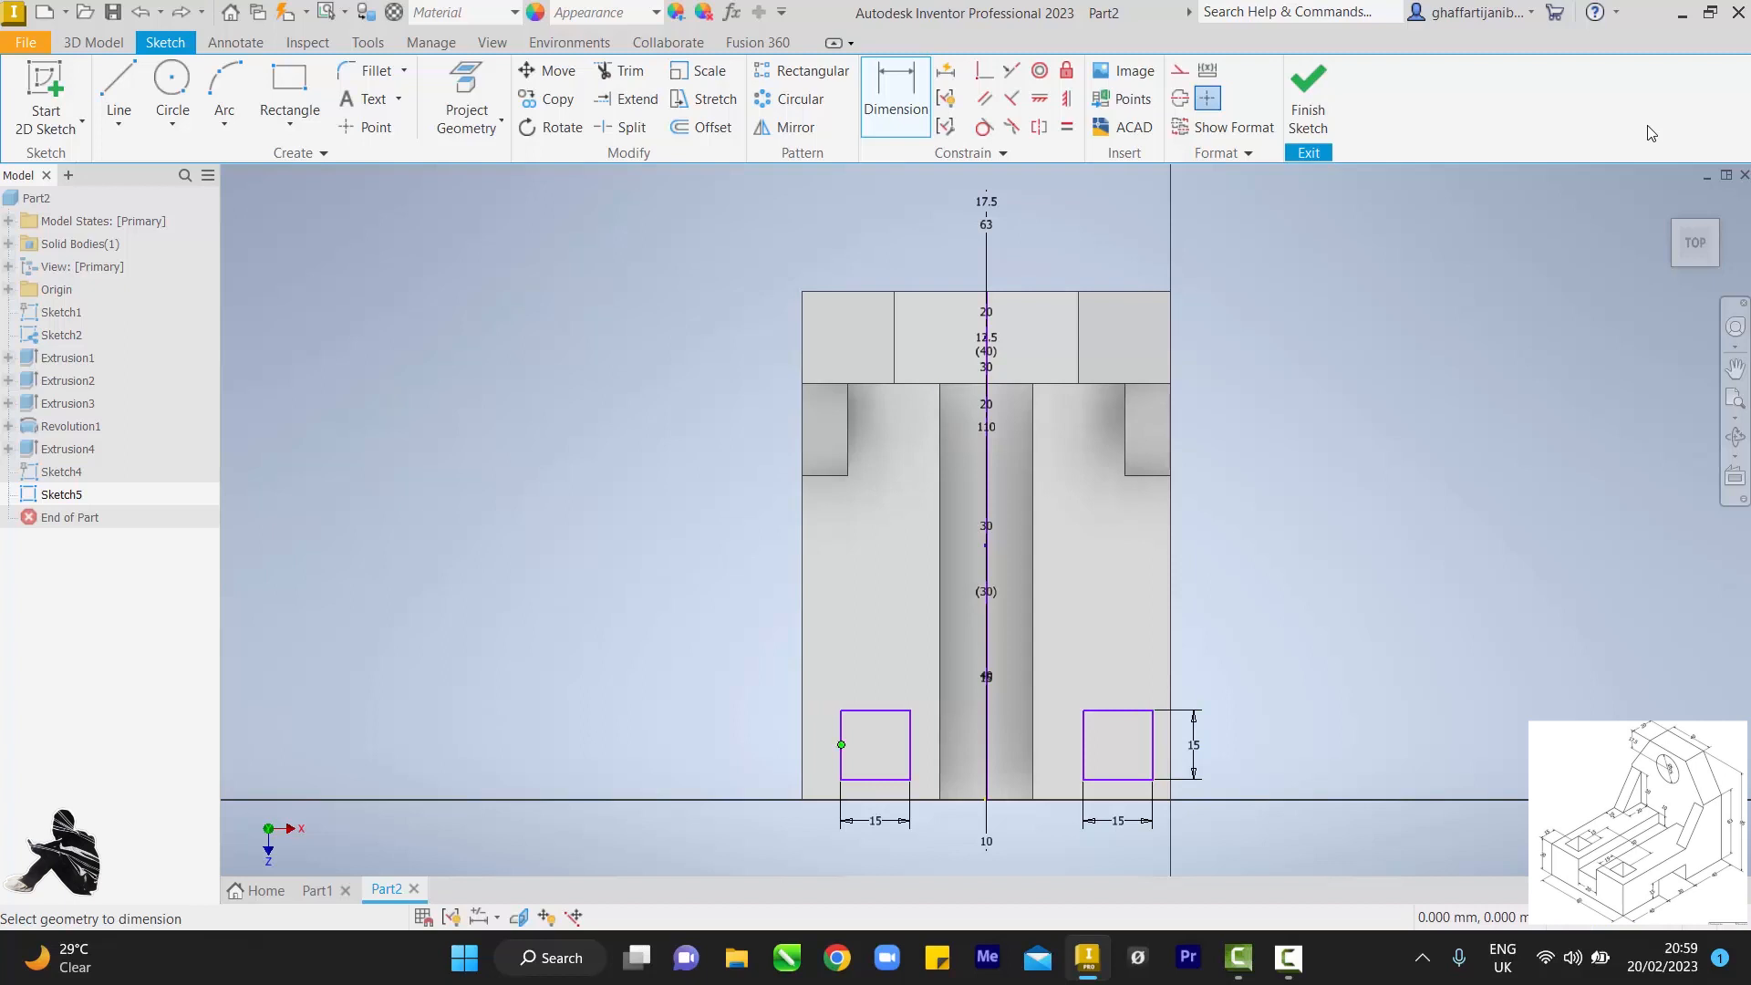
{"action": "left_click", "coordinate": [841, 745]}
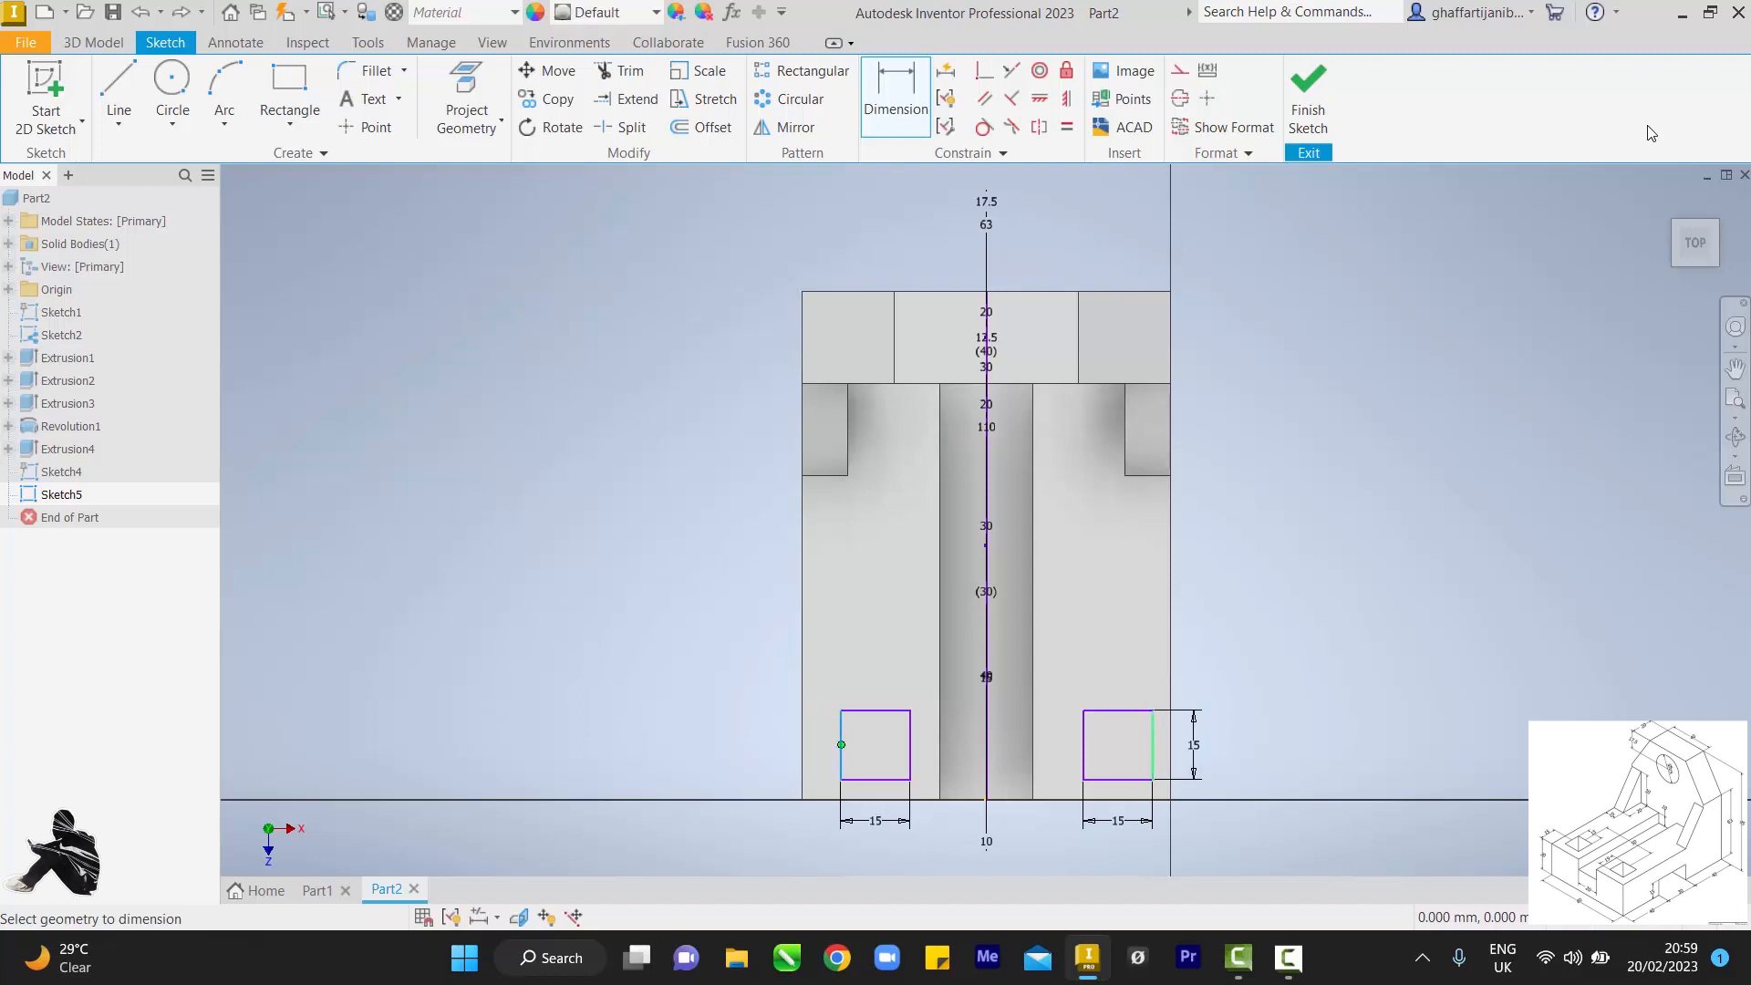
{"action": "left_click", "coordinate": [1153, 745]}
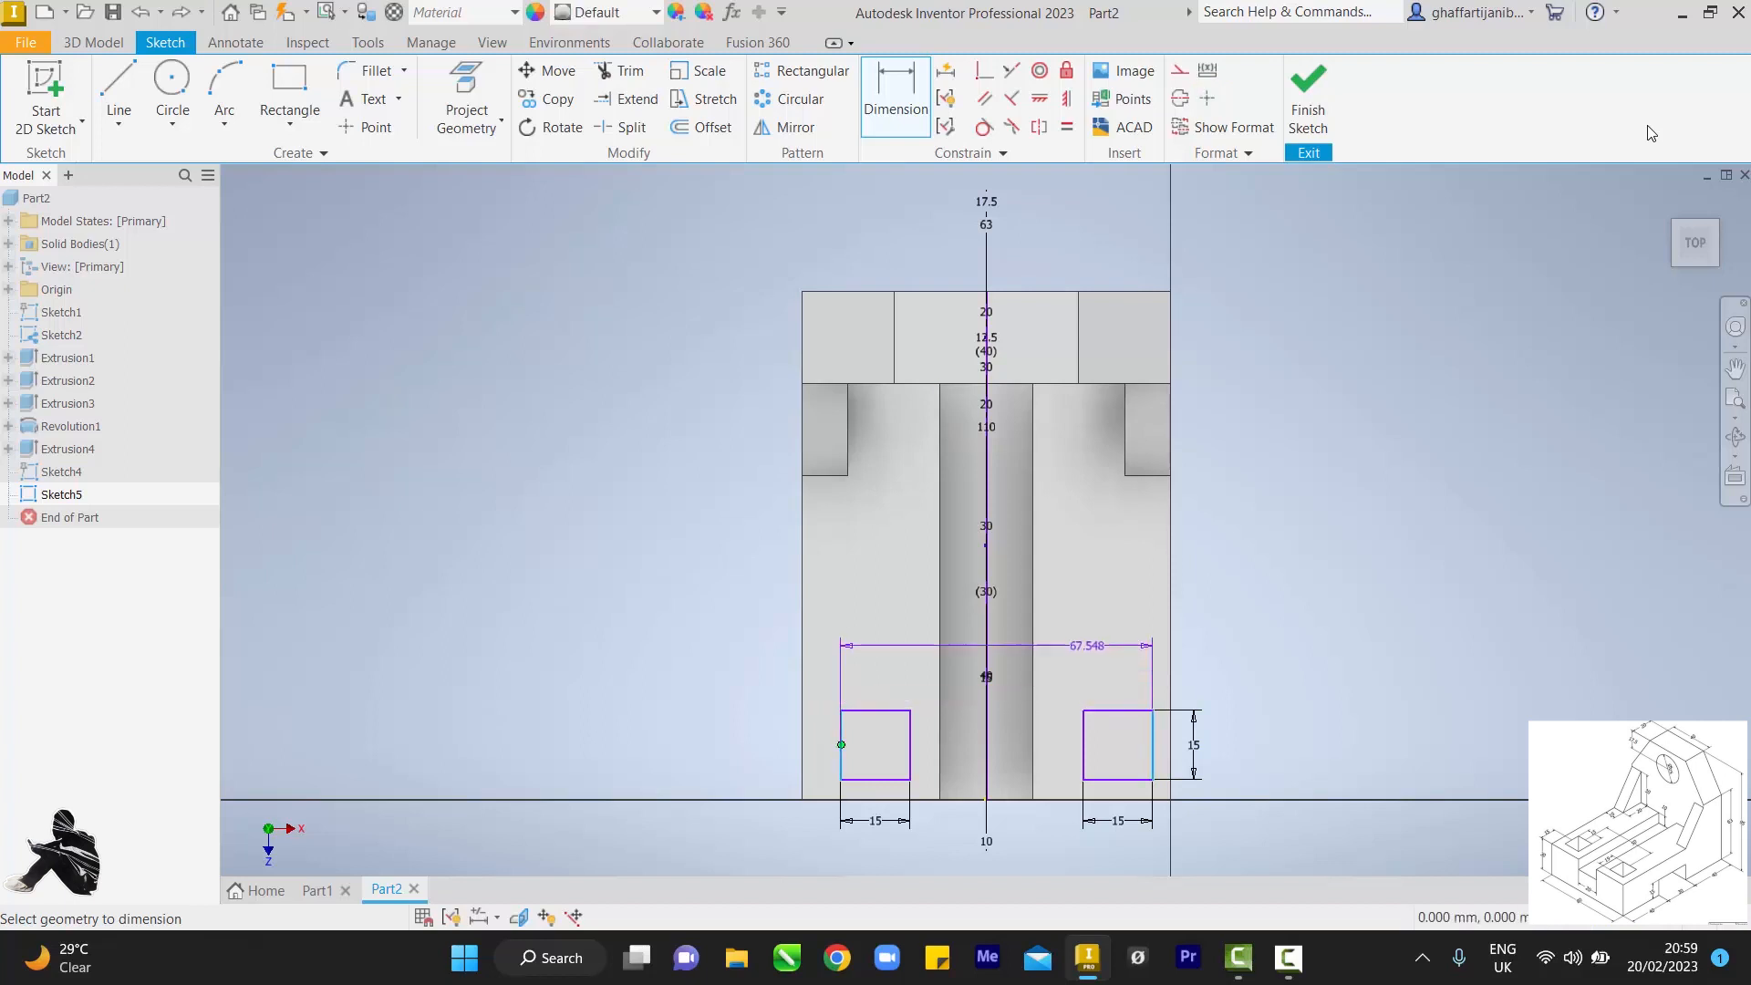
{"action": "left_click", "coordinate": [1087, 644]}
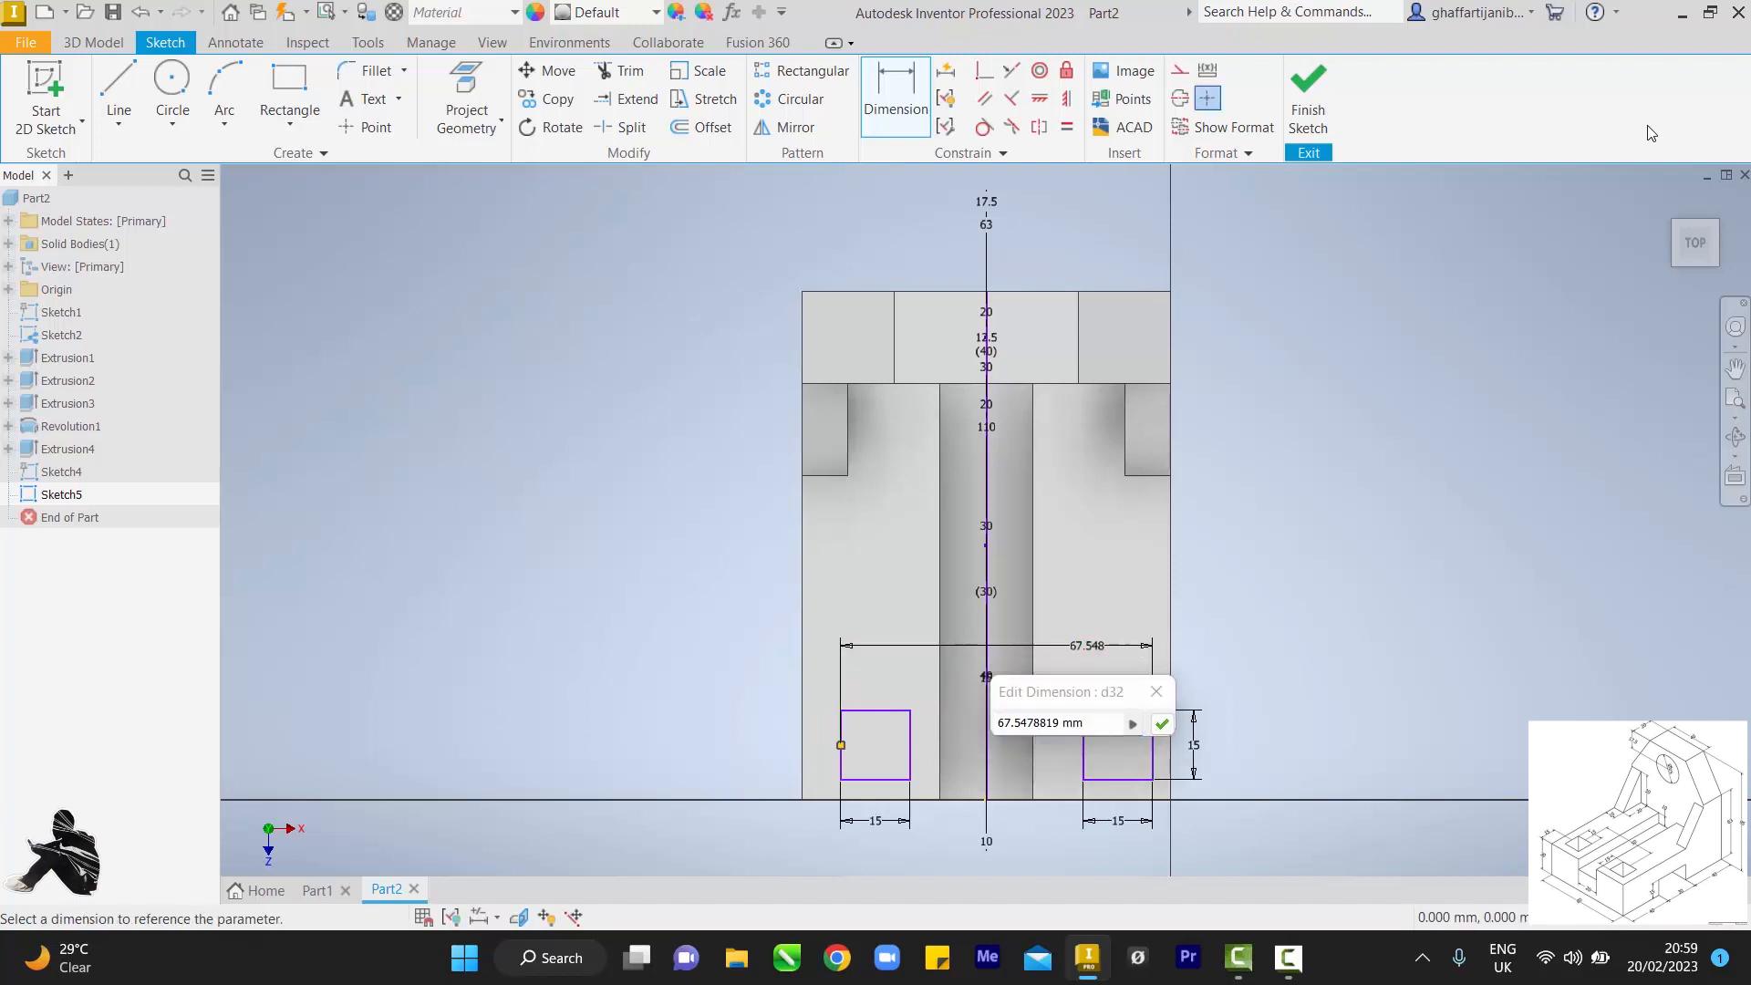
{"action": "left_click_drag", "start_coordinate": [1085, 724], "coordinate": [997, 724]}
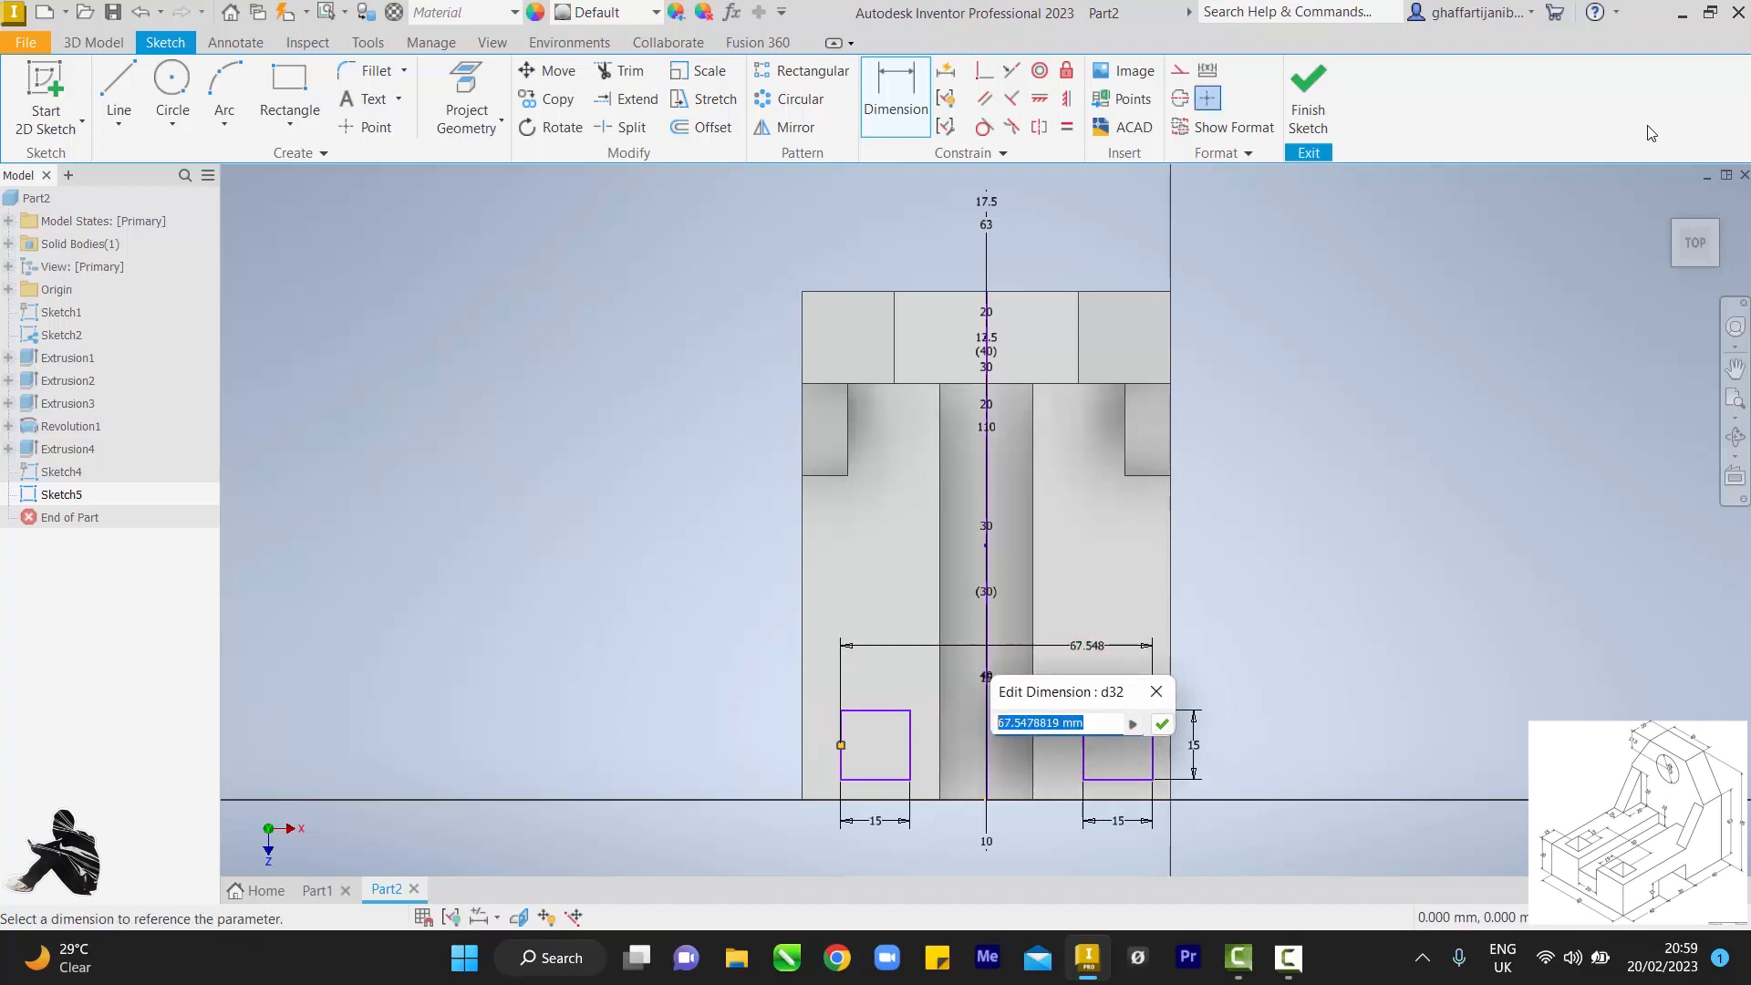
{"action": "type", "text": "65"}
{"action": "key", "text": "Return"}
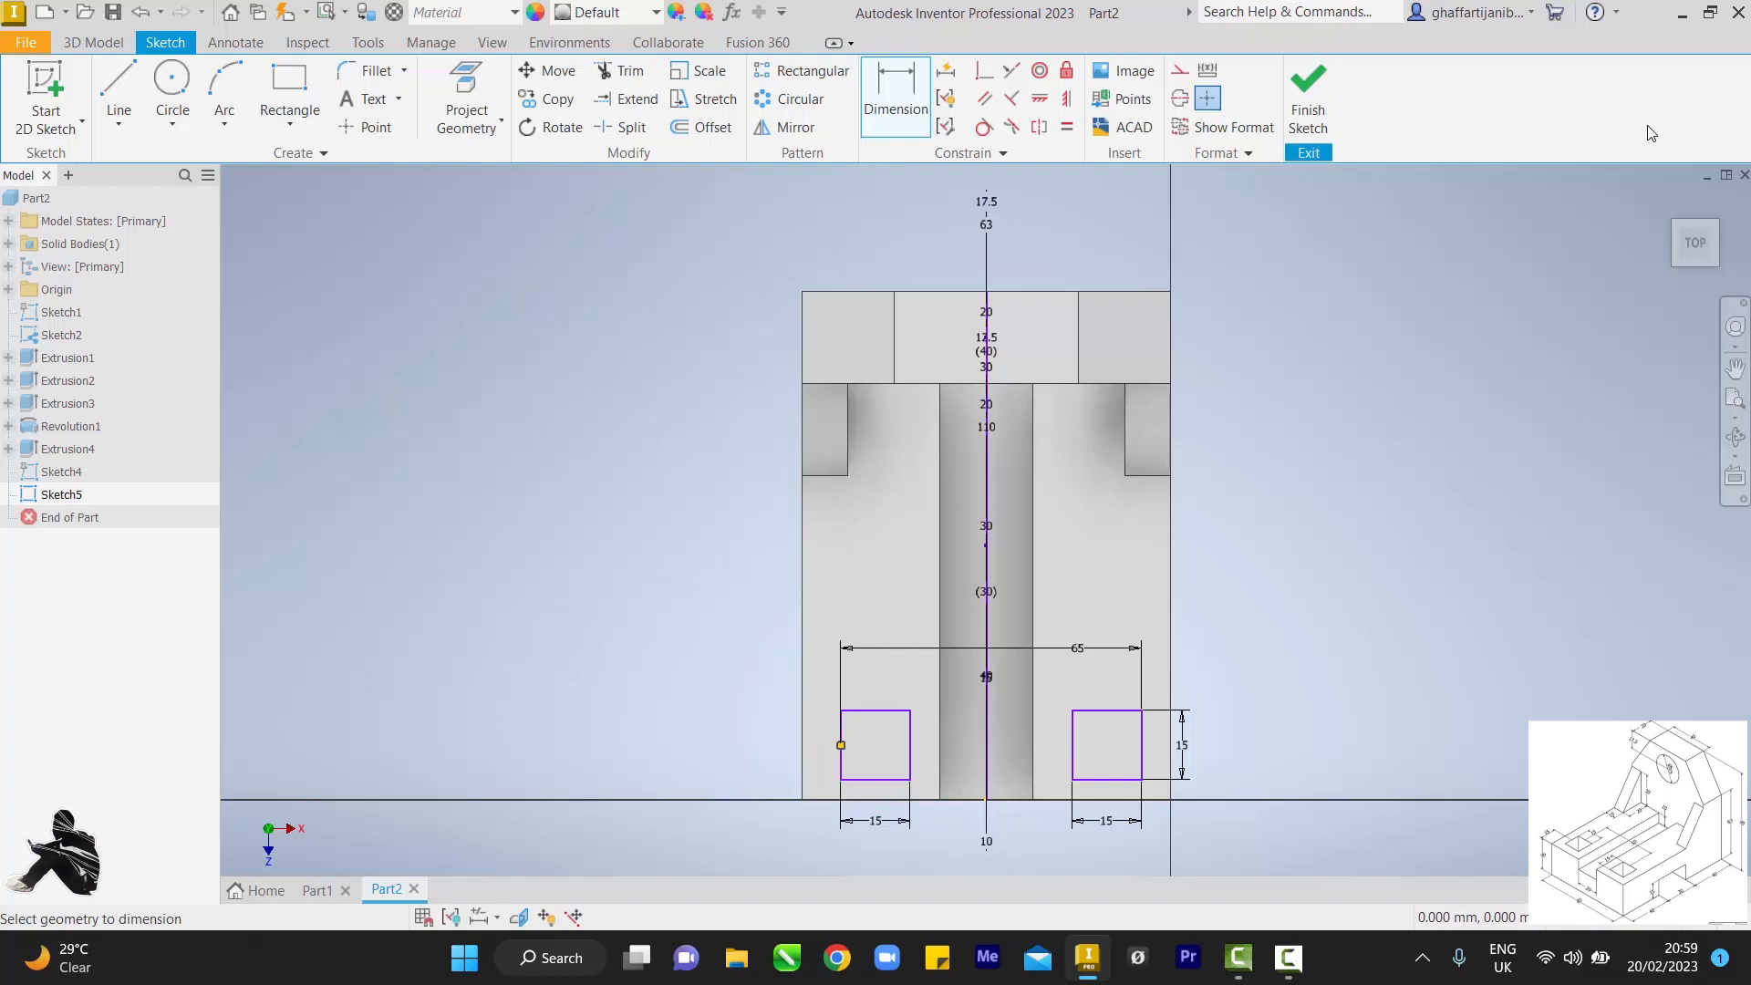
Step: Dimension the left square's lower side 7.5 mm from the front edge of the base
{"action": "left_click", "coordinate": [875, 780]}
{"action": "left_click", "coordinate": [866, 799]}
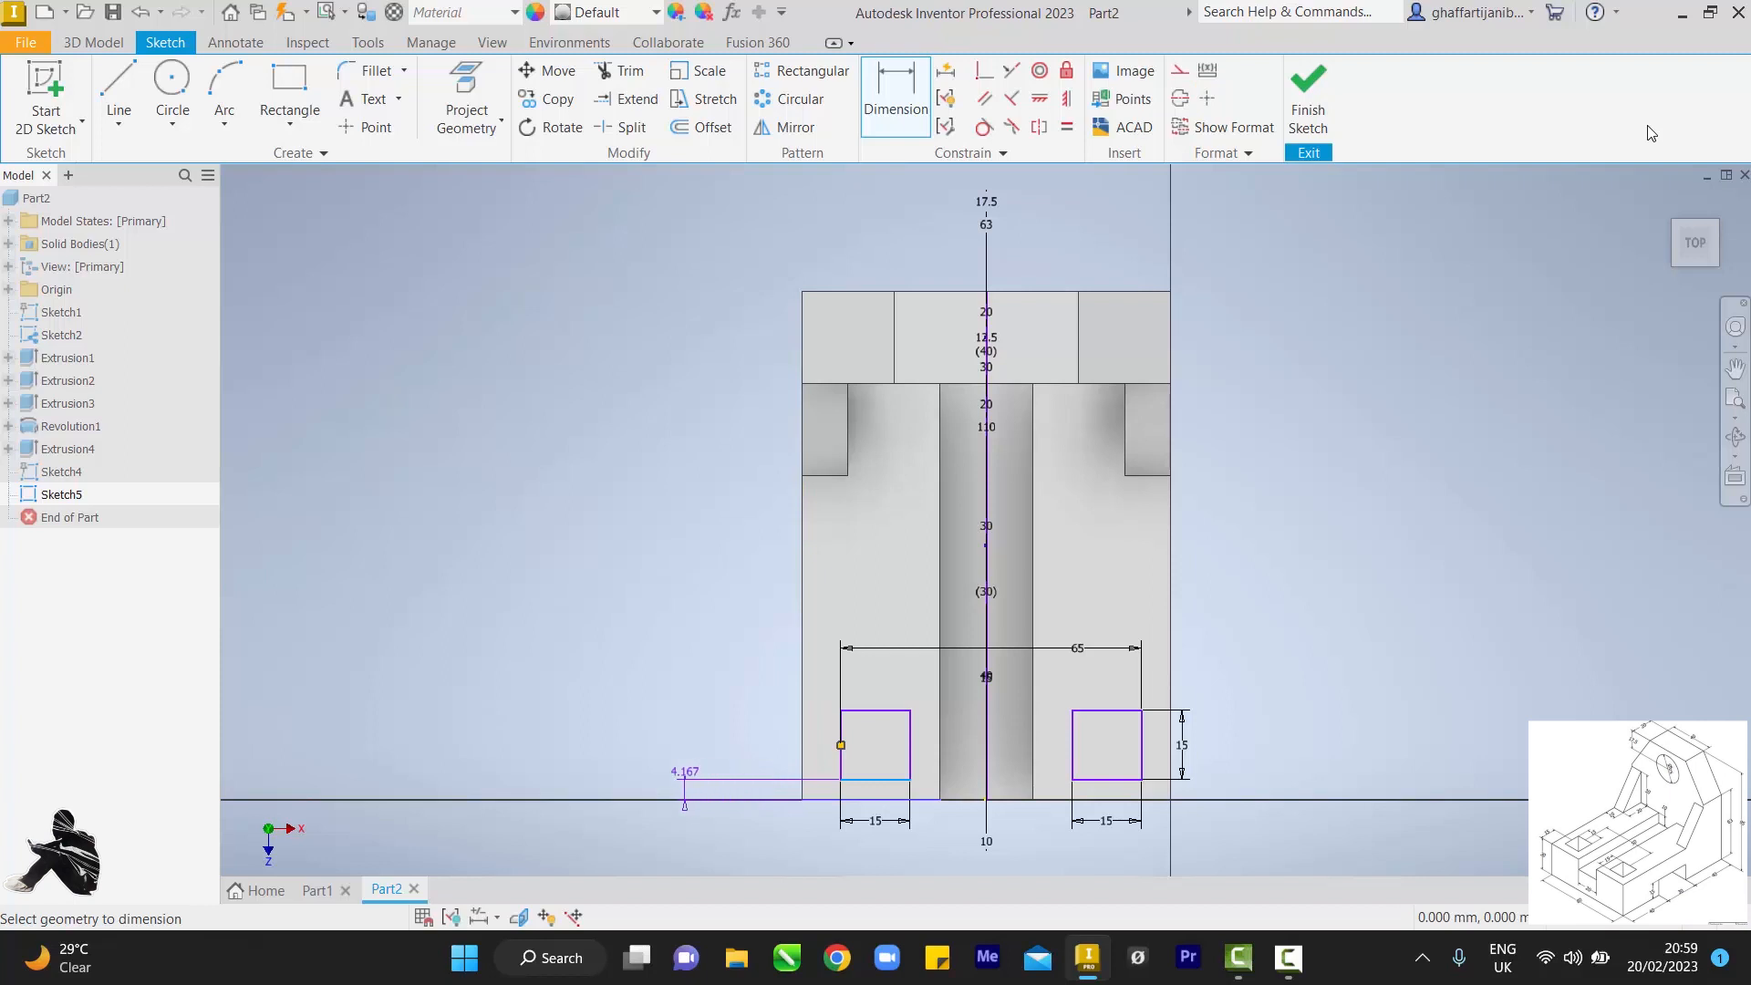
{"action": "left_click", "coordinate": [682, 786]}
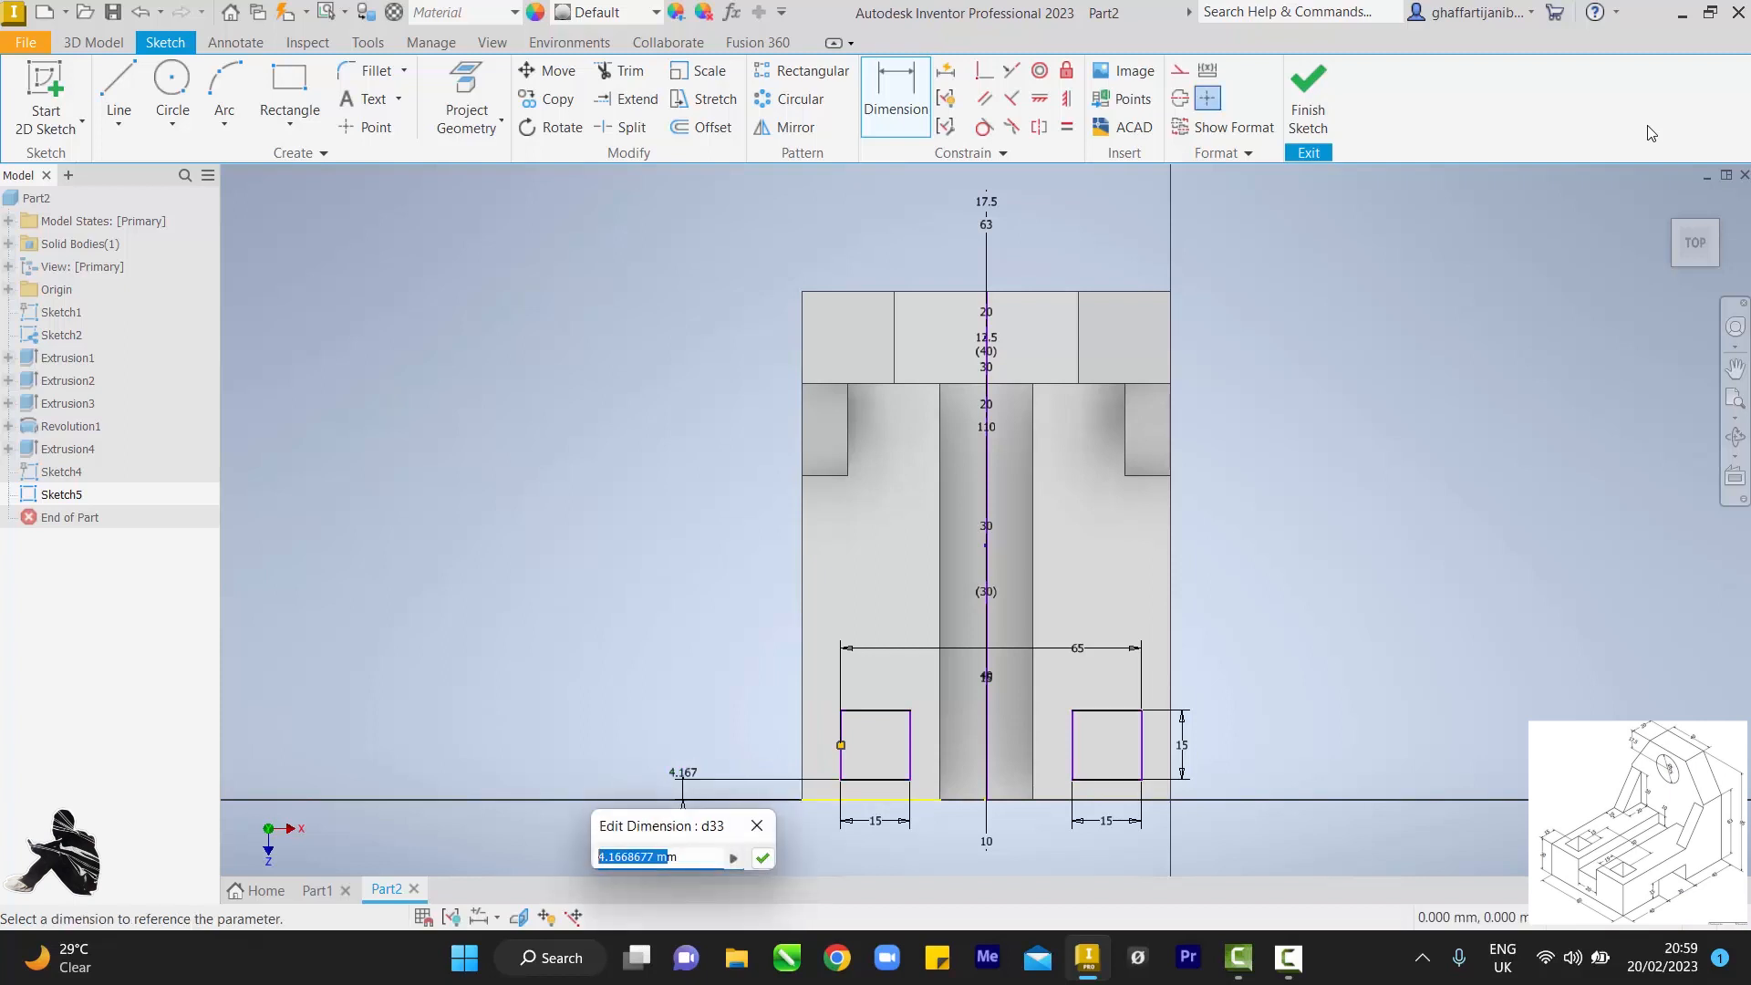
{"action": "key", "text": "BackSpace"}
{"action": "key", "text": "BackSpace"}
{"action": "type", "text": "7.5"}
{"action": "key", "text": "Return"}
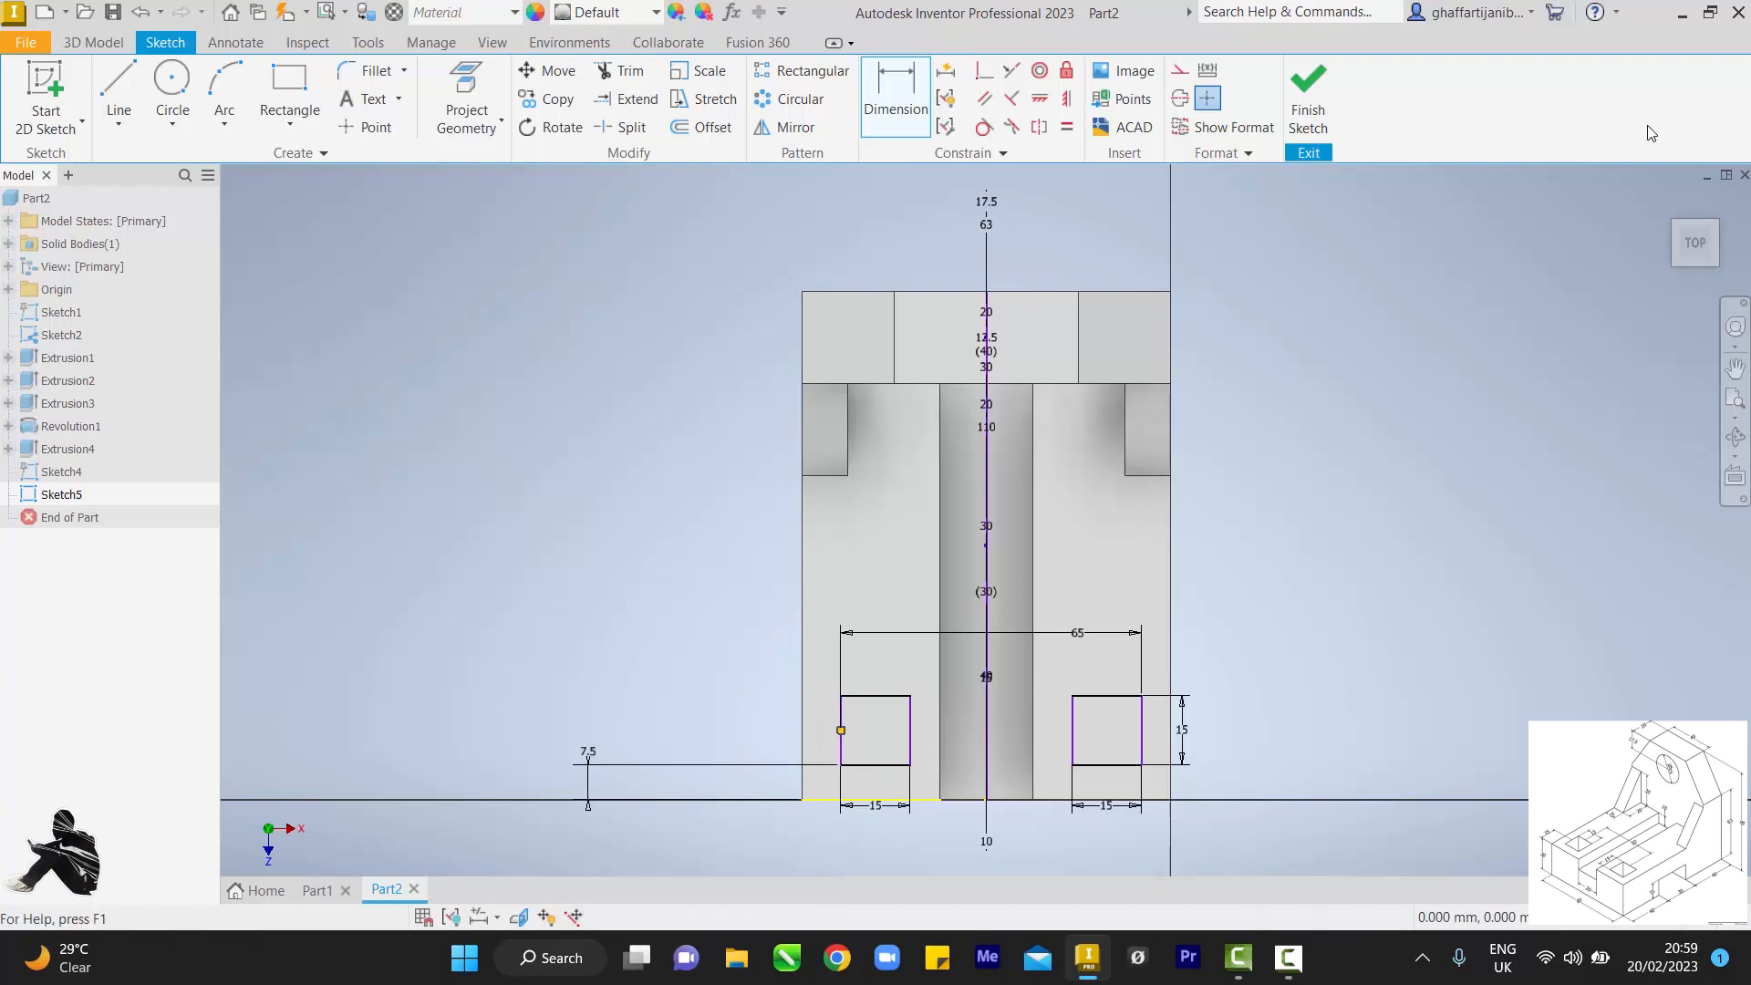
Step: Extrude-cut both square profiles downward through all of the base
{"action": "key", "text": "F6"}
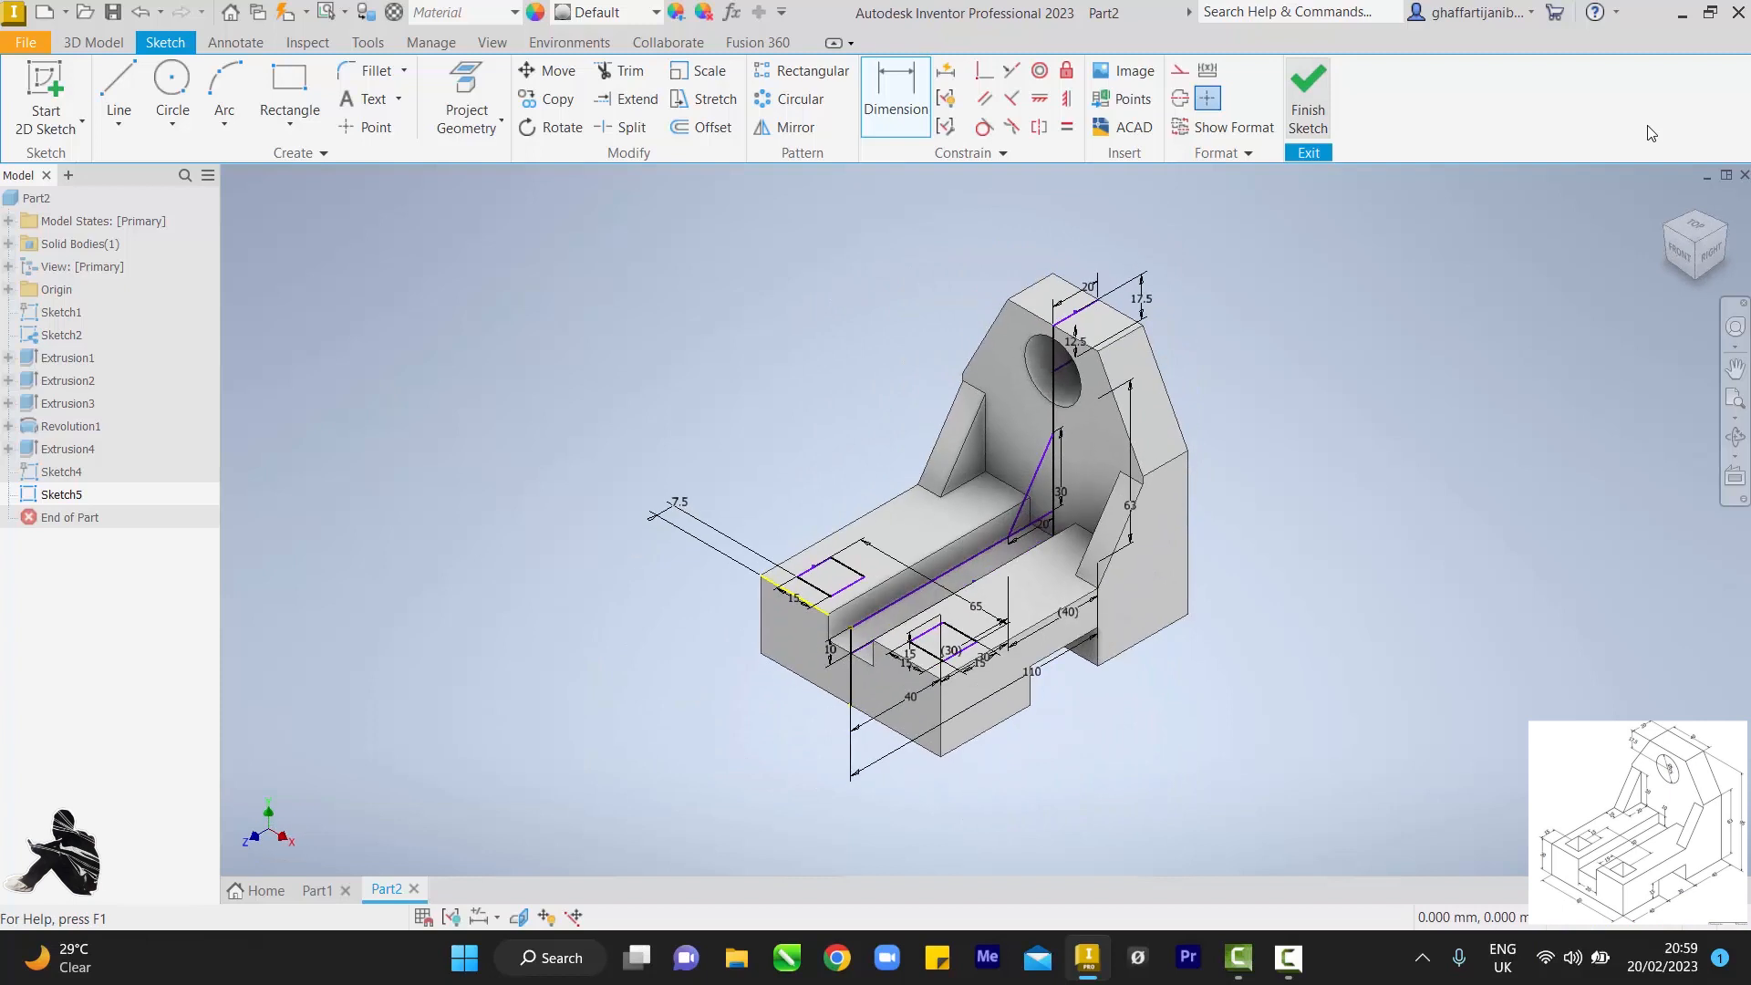
{"action": "key", "text": "e"}
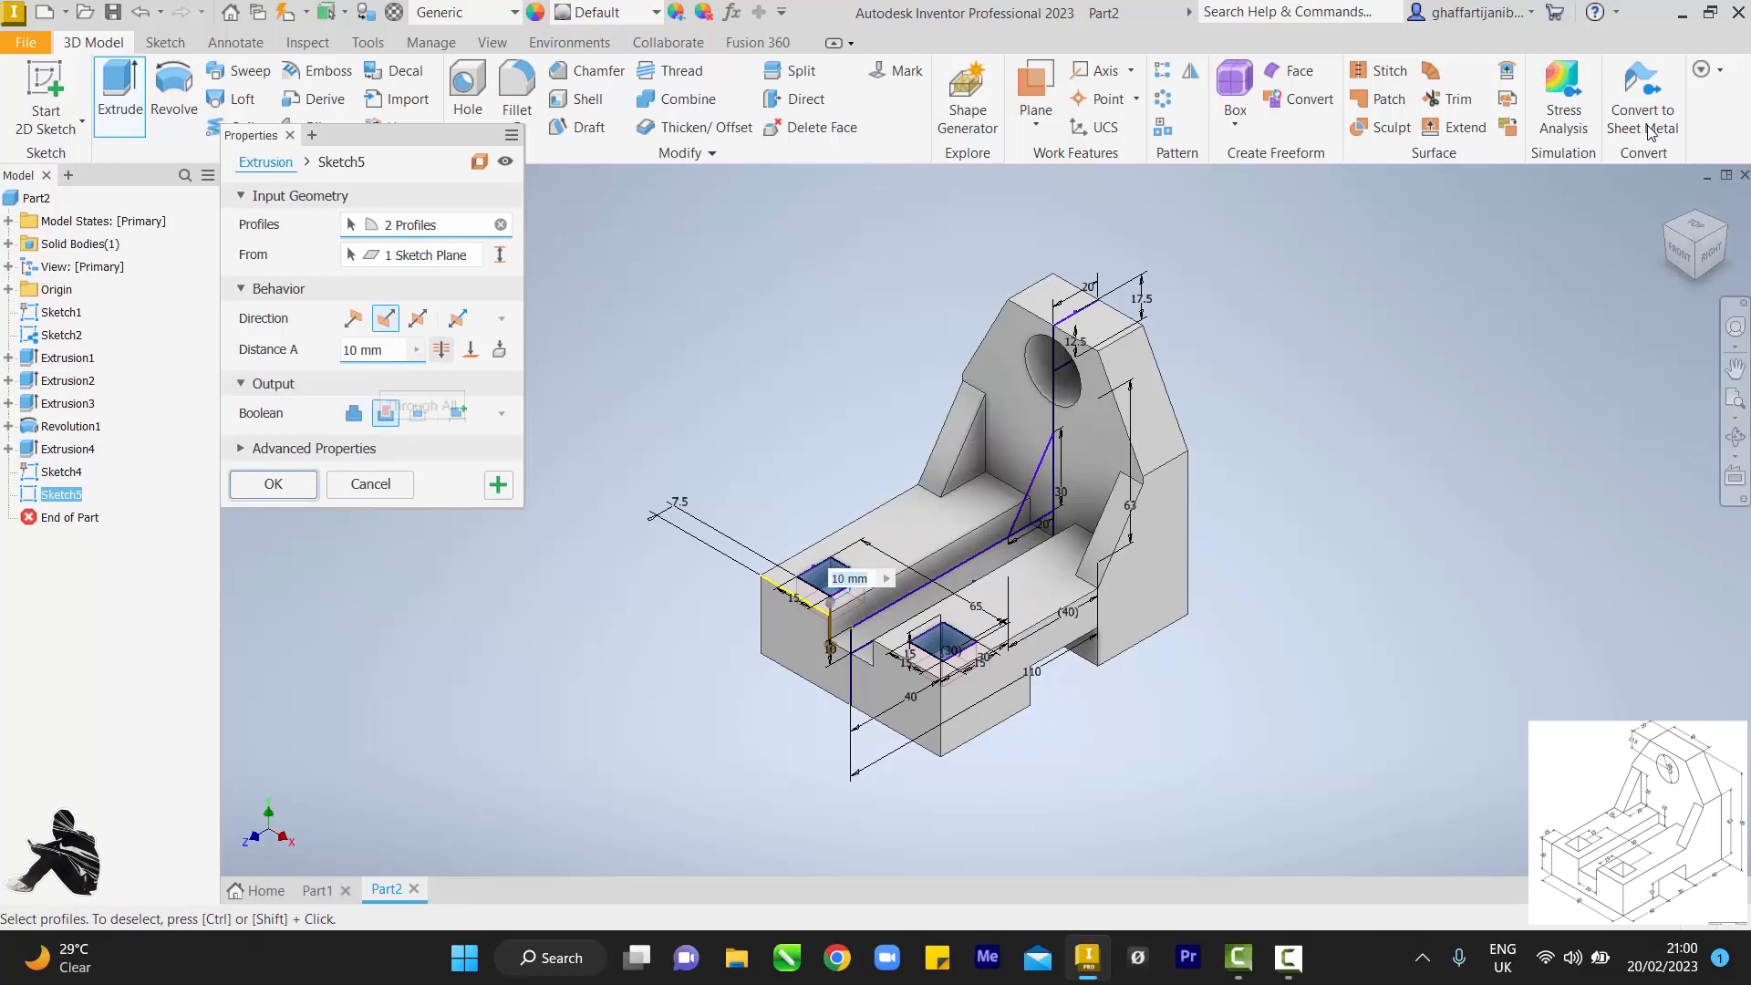
{"action": "left_click", "coordinate": [441, 349]}
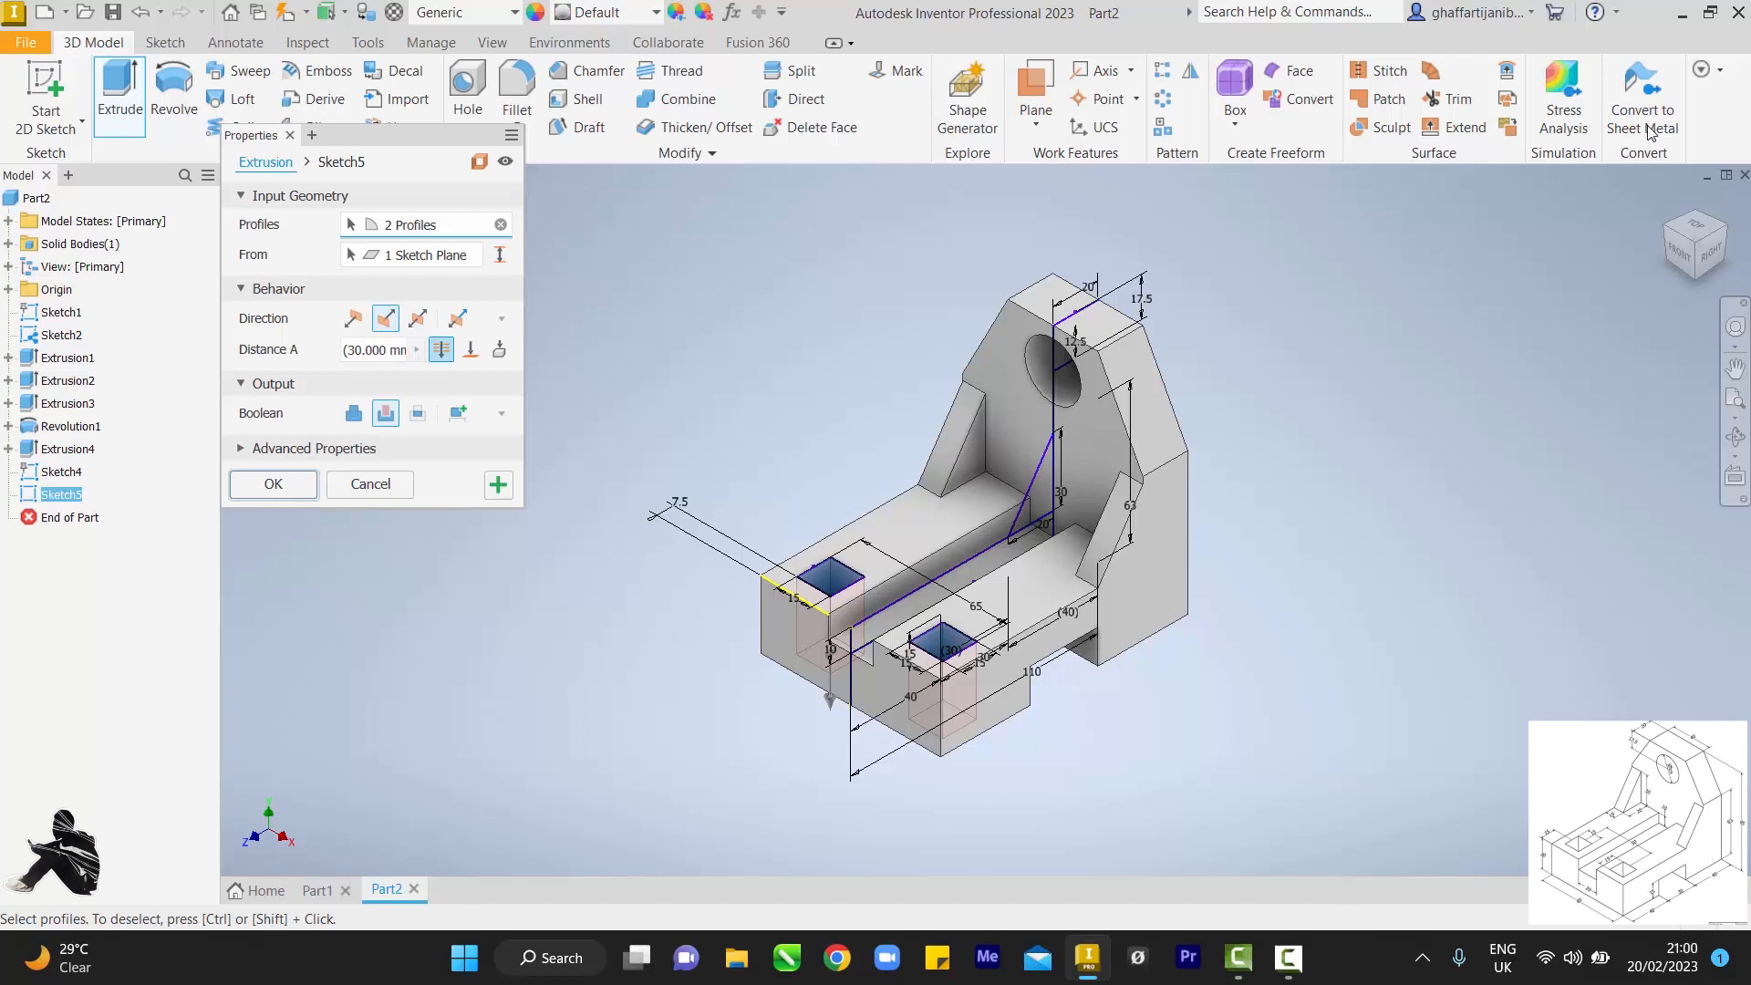
{"action": "key", "text": "Return"}
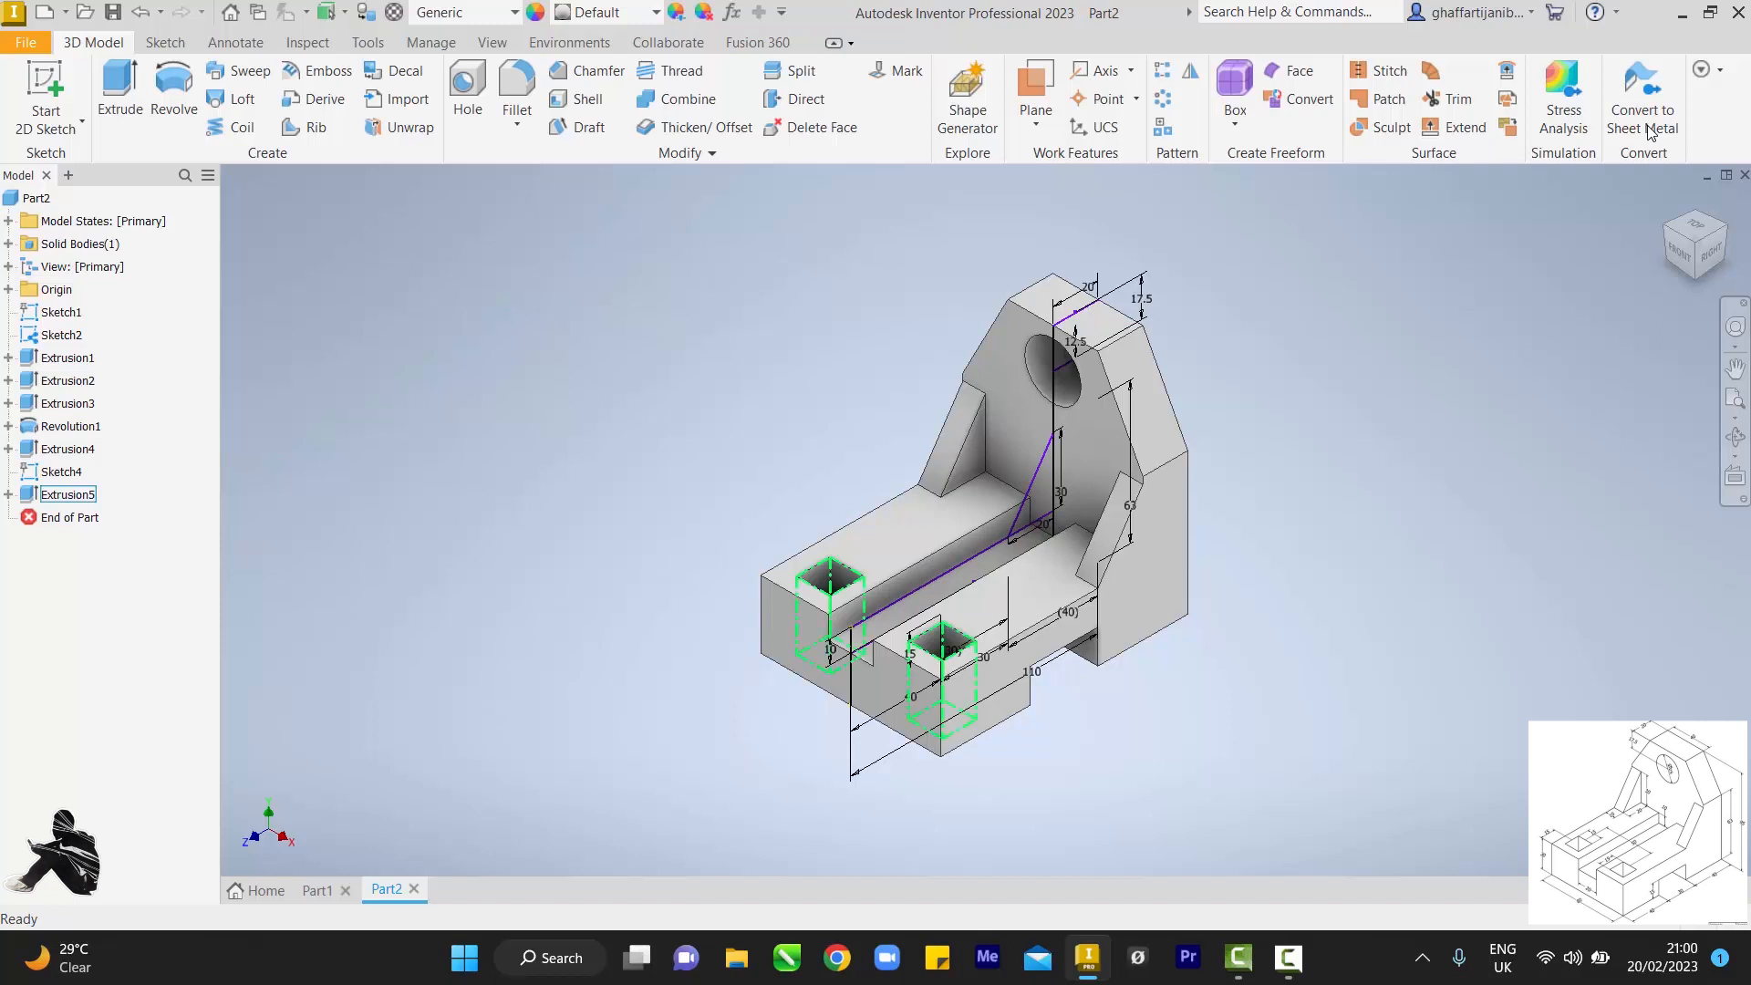
Step: Expand the square holes' extrusion and make its sketch, Sketch5, visible
{"action": "right_click", "coordinate": [77, 491]}
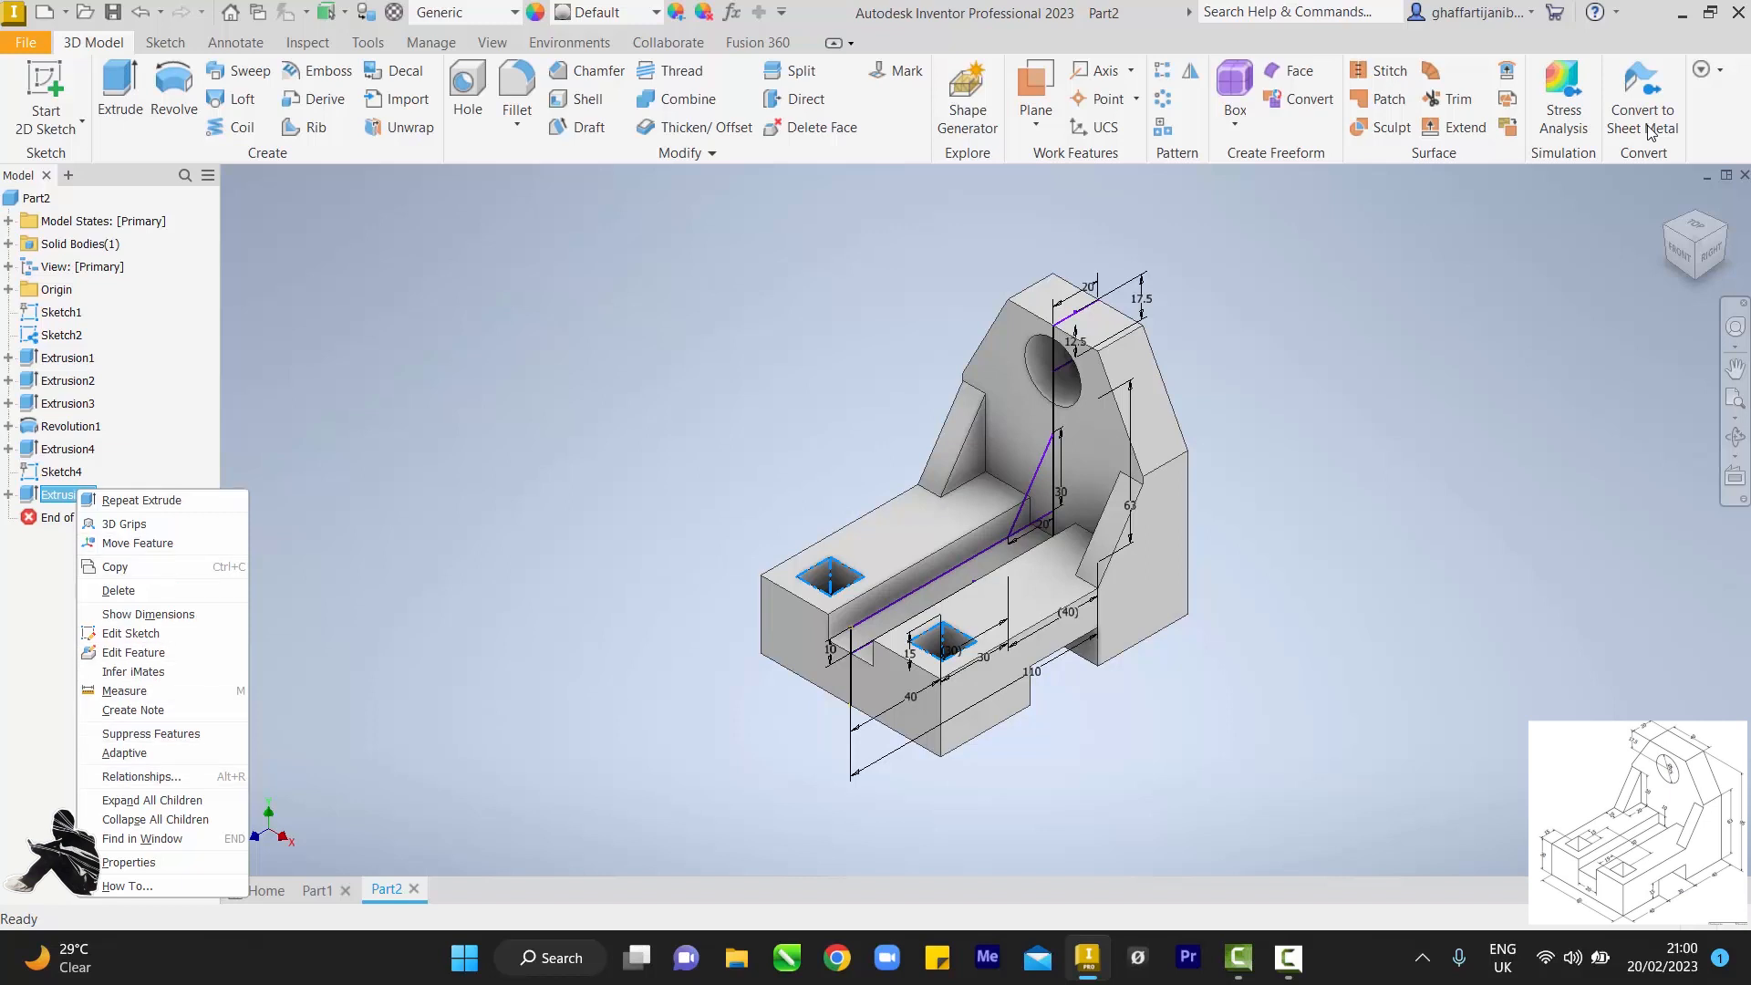
{"action": "key", "text": "Escape"}
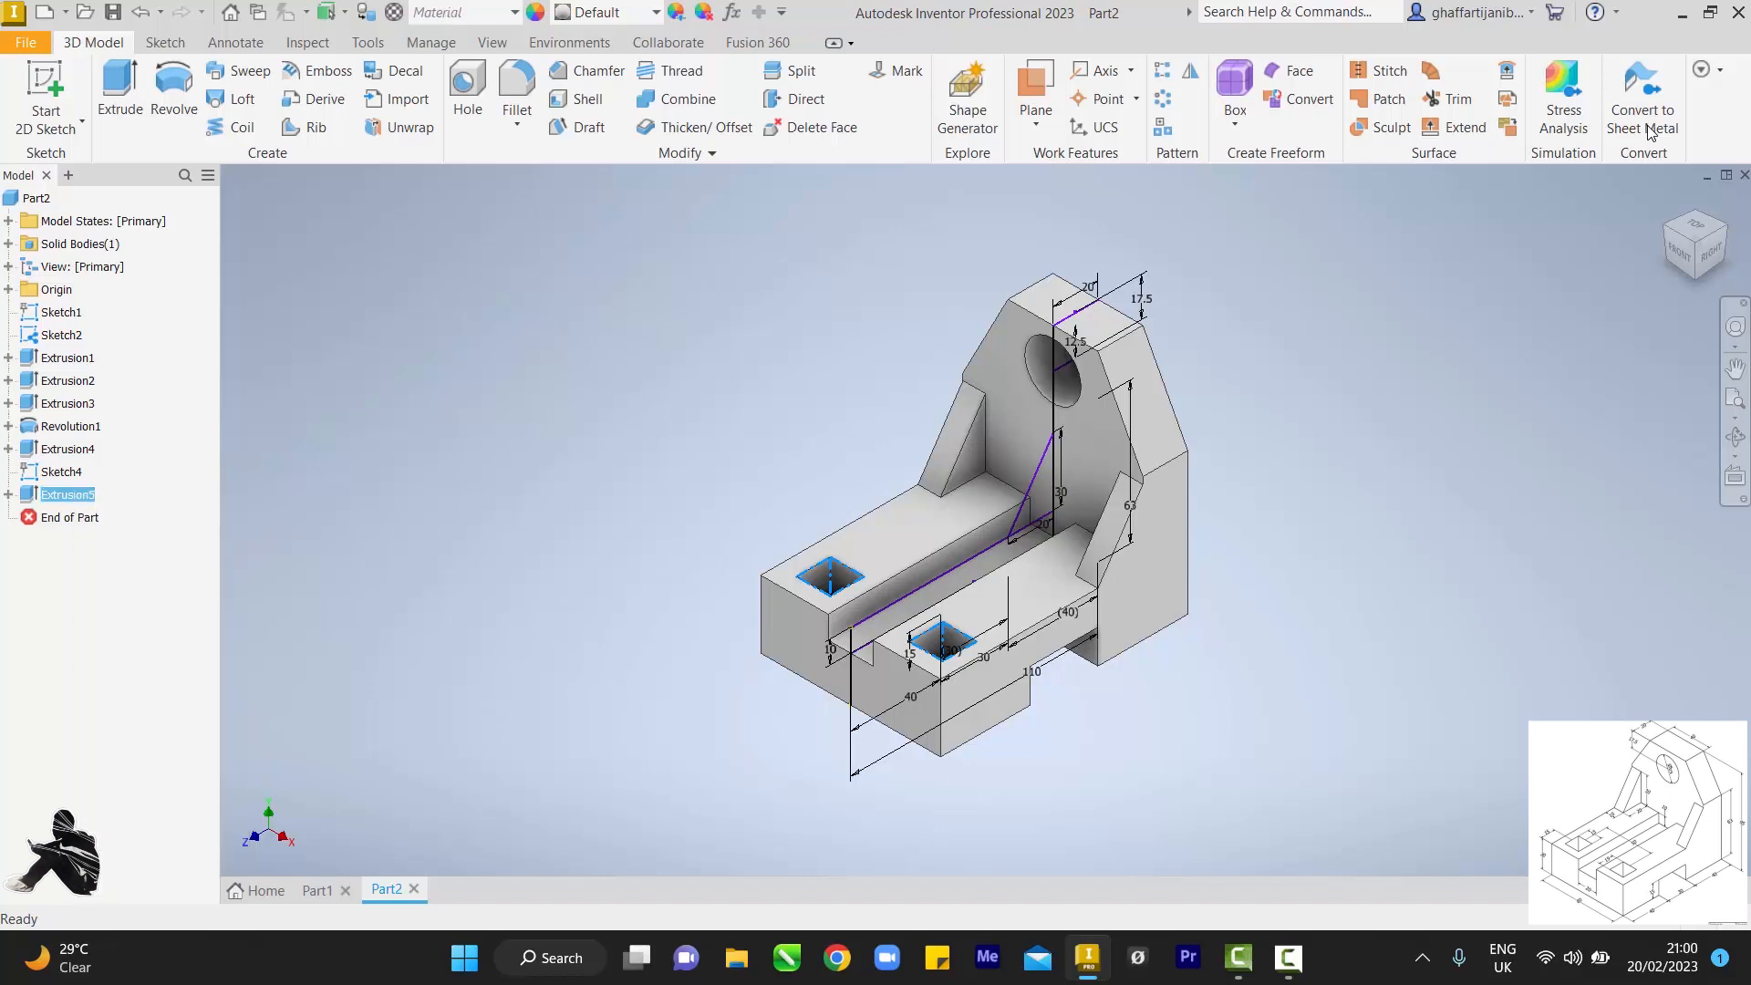
{"action": "left_click", "coordinate": [9, 494]}
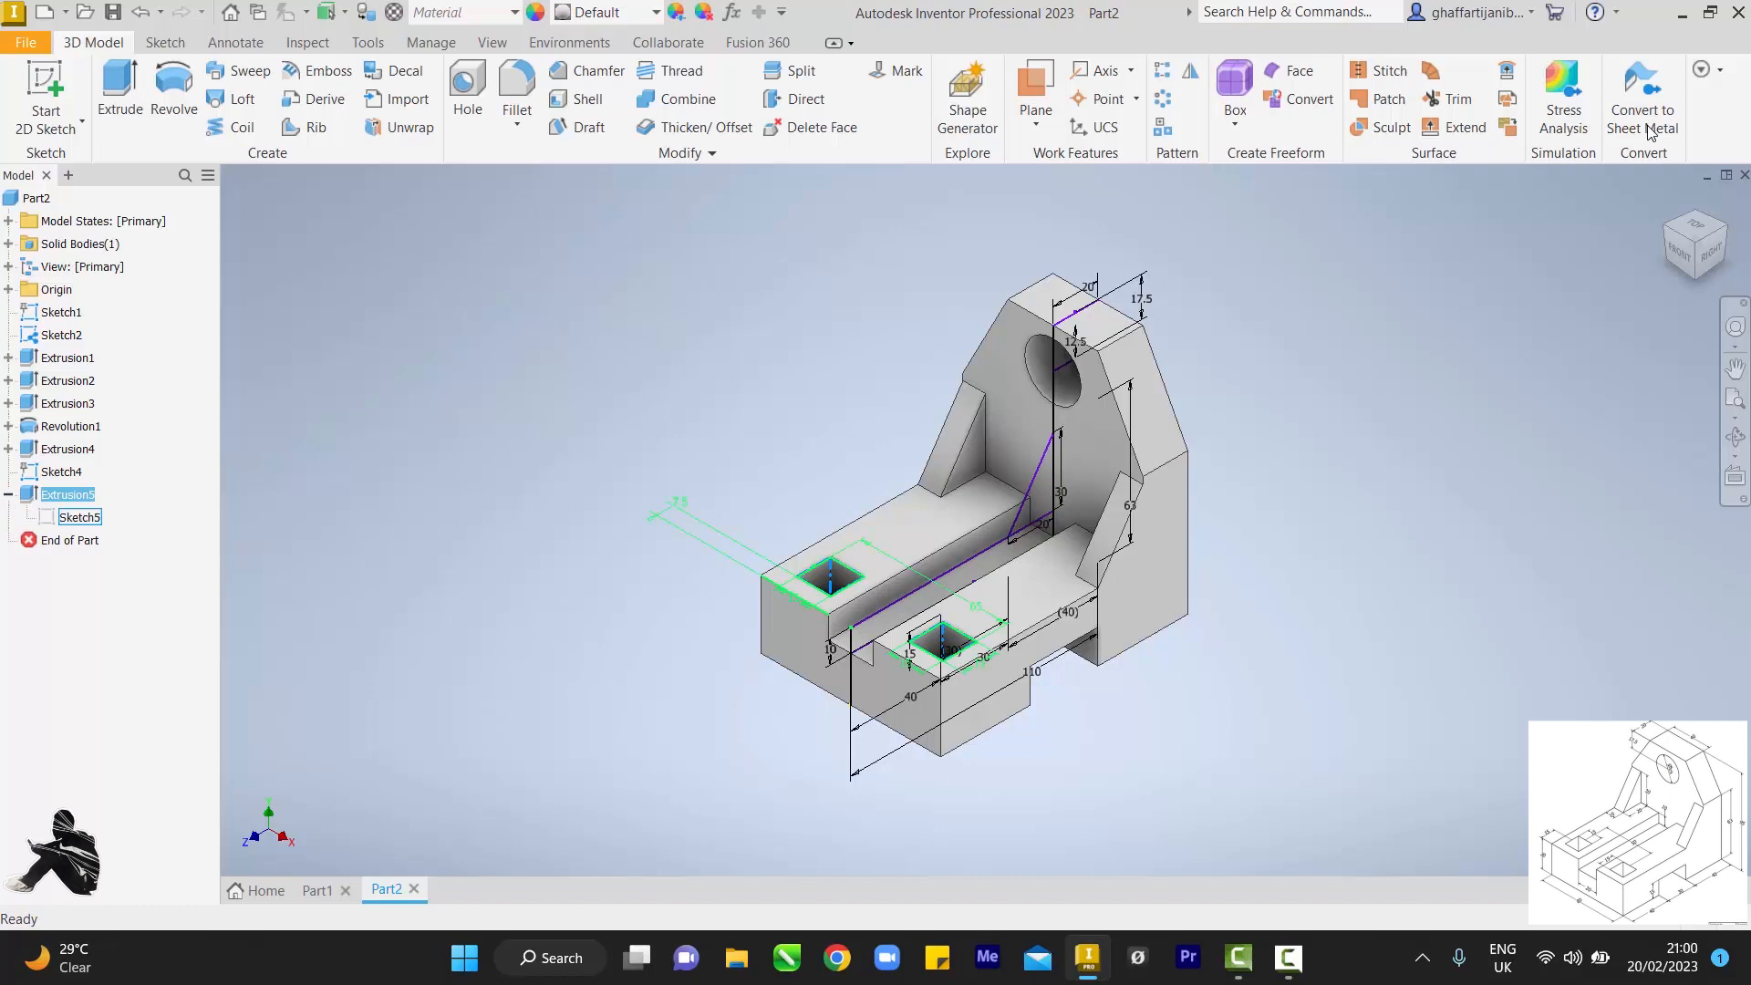
{"action": "right_click", "coordinate": [60, 513]}
{"action": "left_click", "coordinate": [102, 770]}
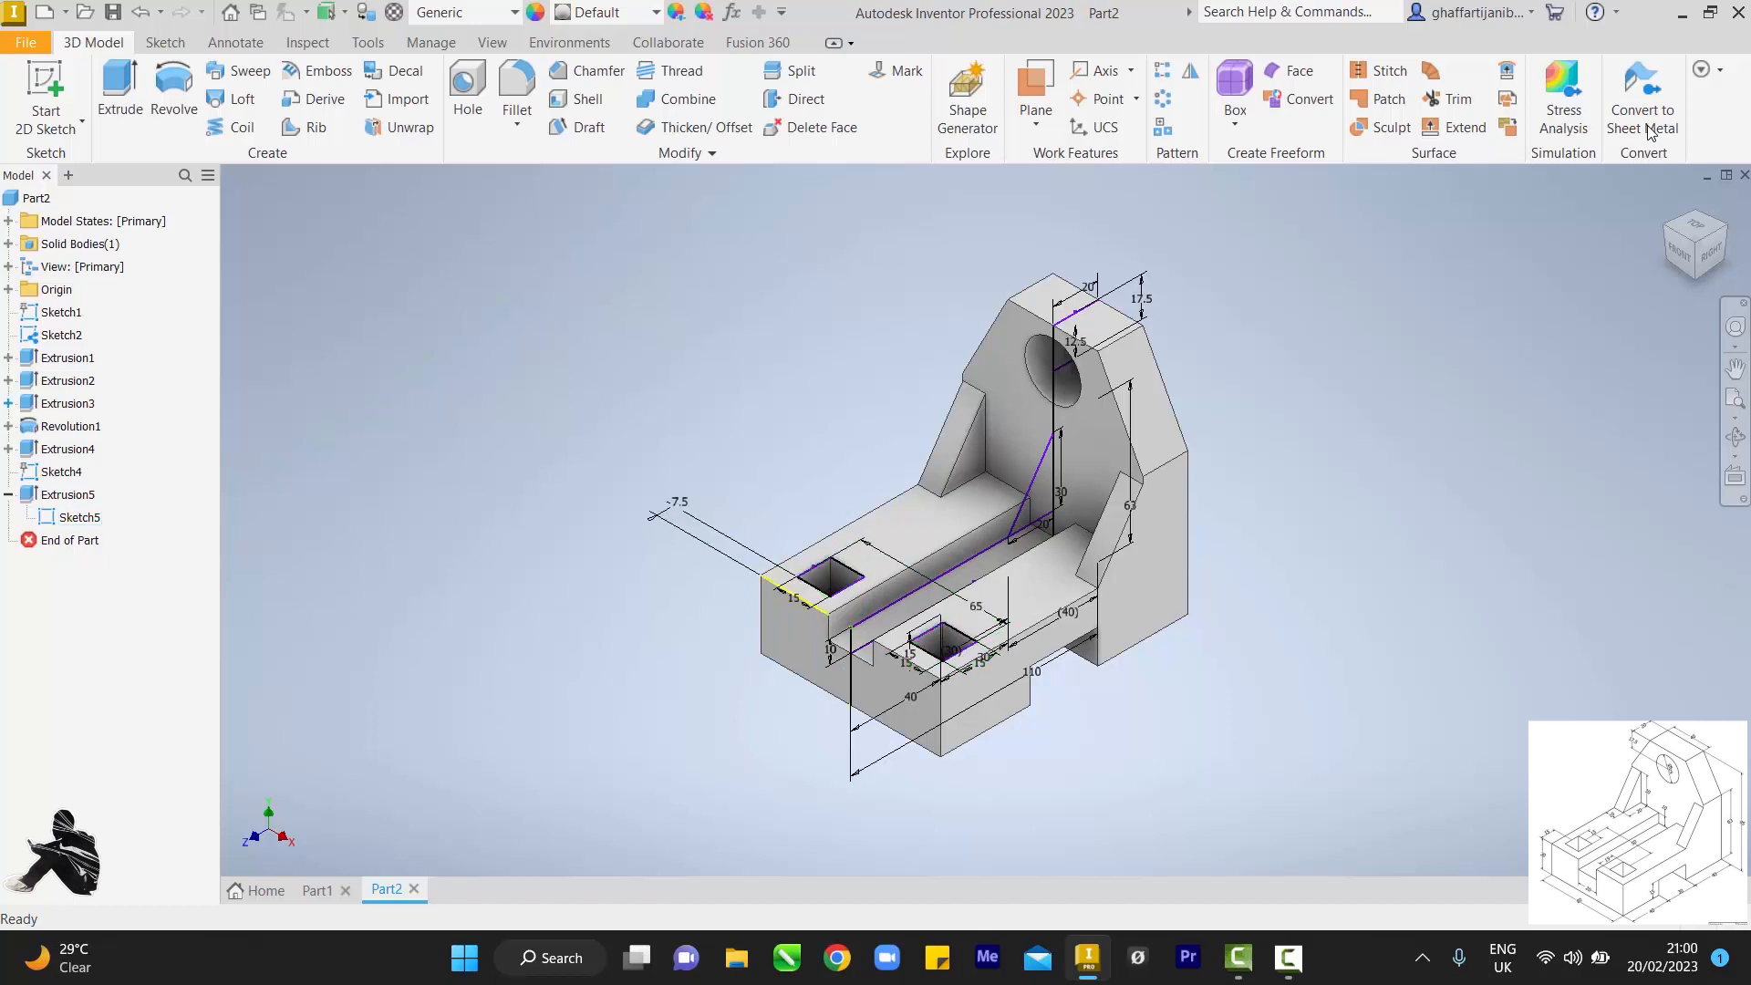
Step: Hide the shared profile sketch, Sketch2, and the square holes' sketch, Sketch5
{"action": "right_click", "coordinate": [64, 335]}
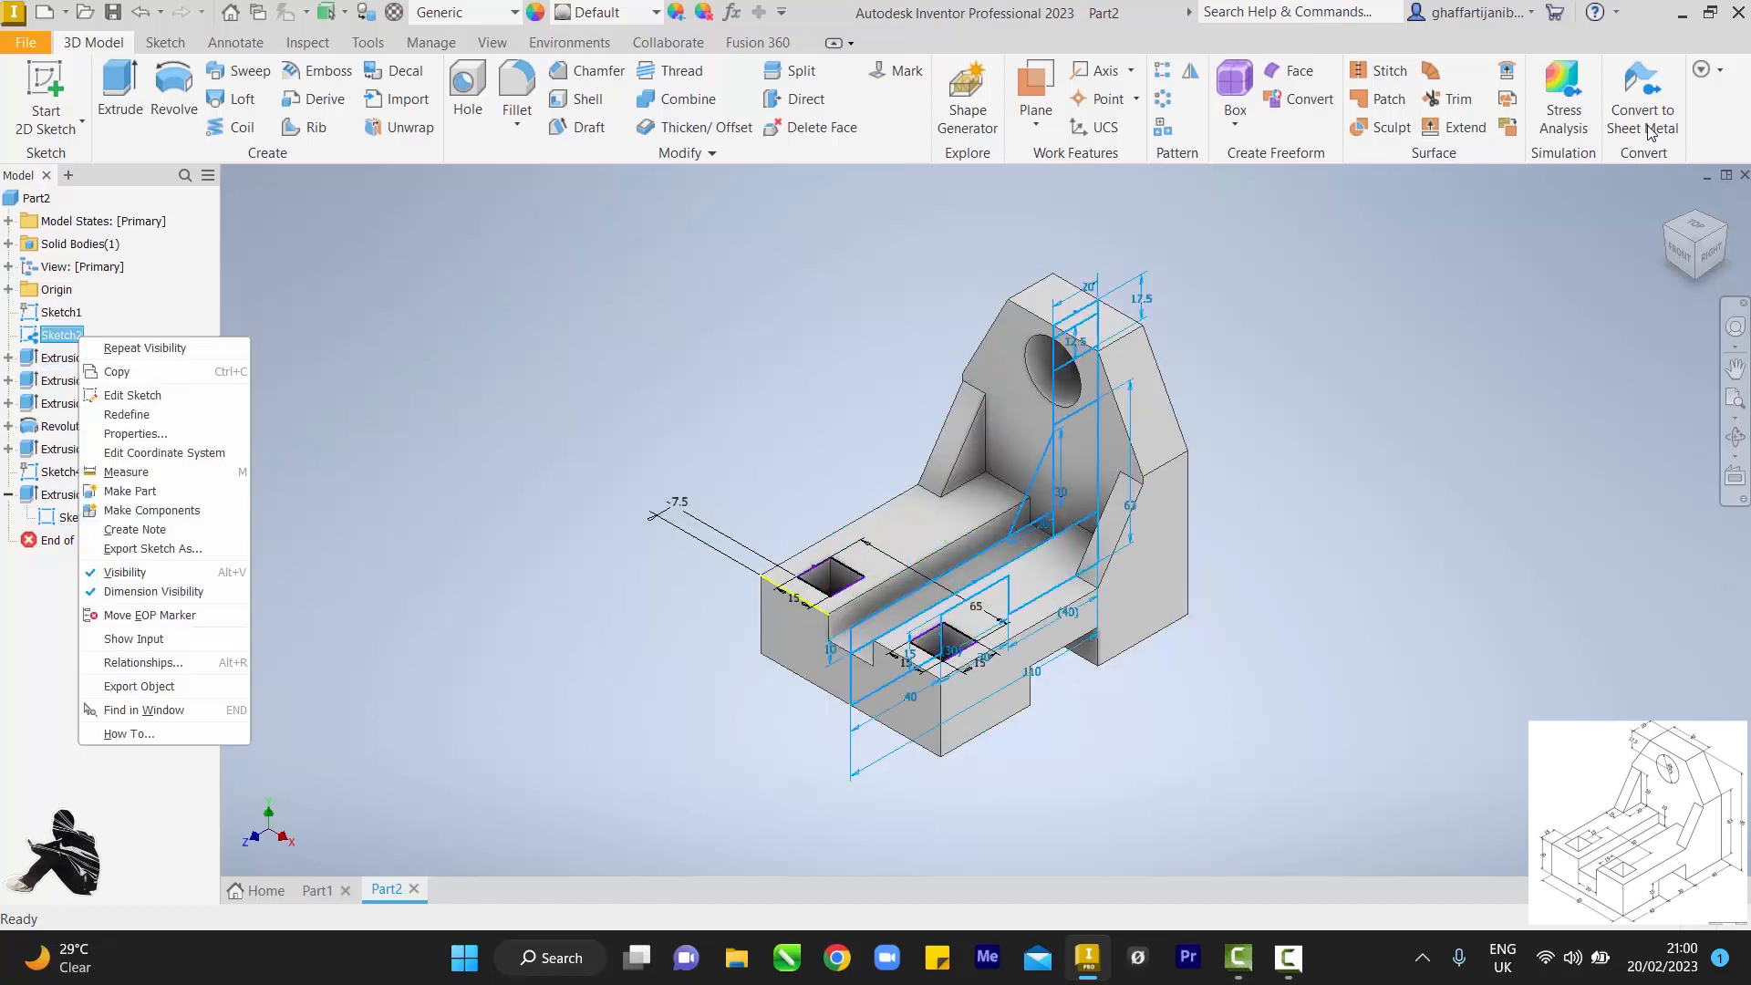
{"action": "left_click", "coordinate": [125, 572]}
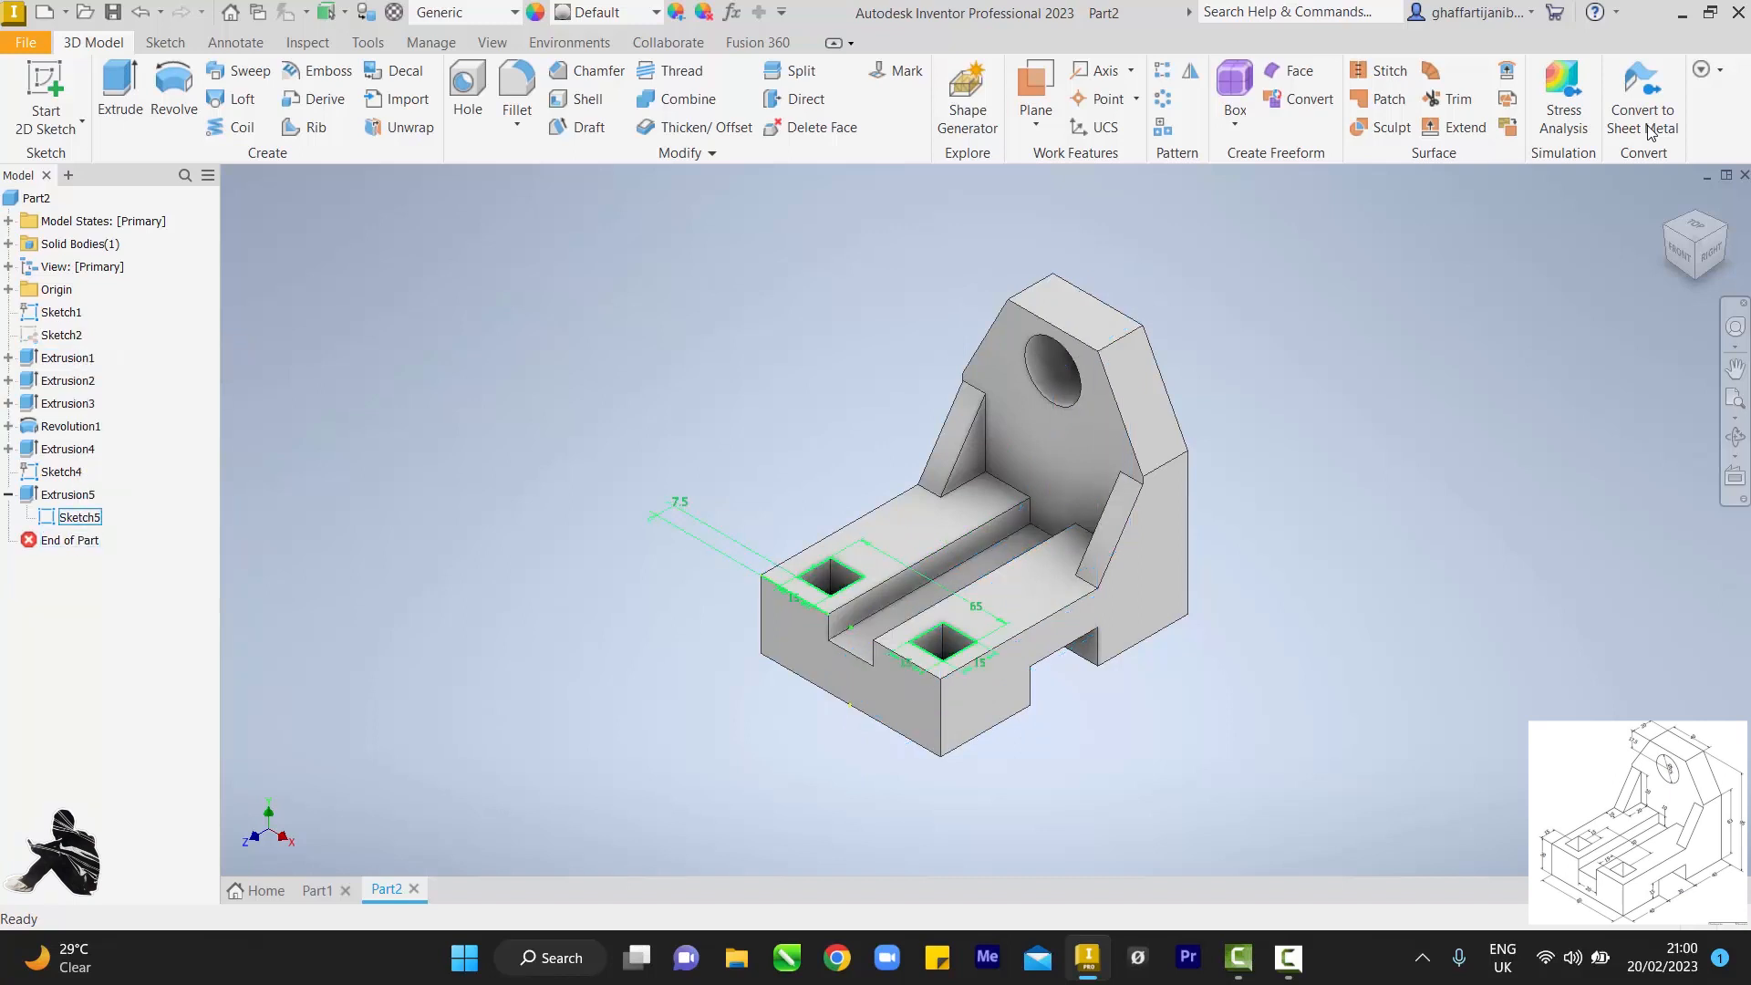
{"action": "right_click", "coordinate": [80, 517]}
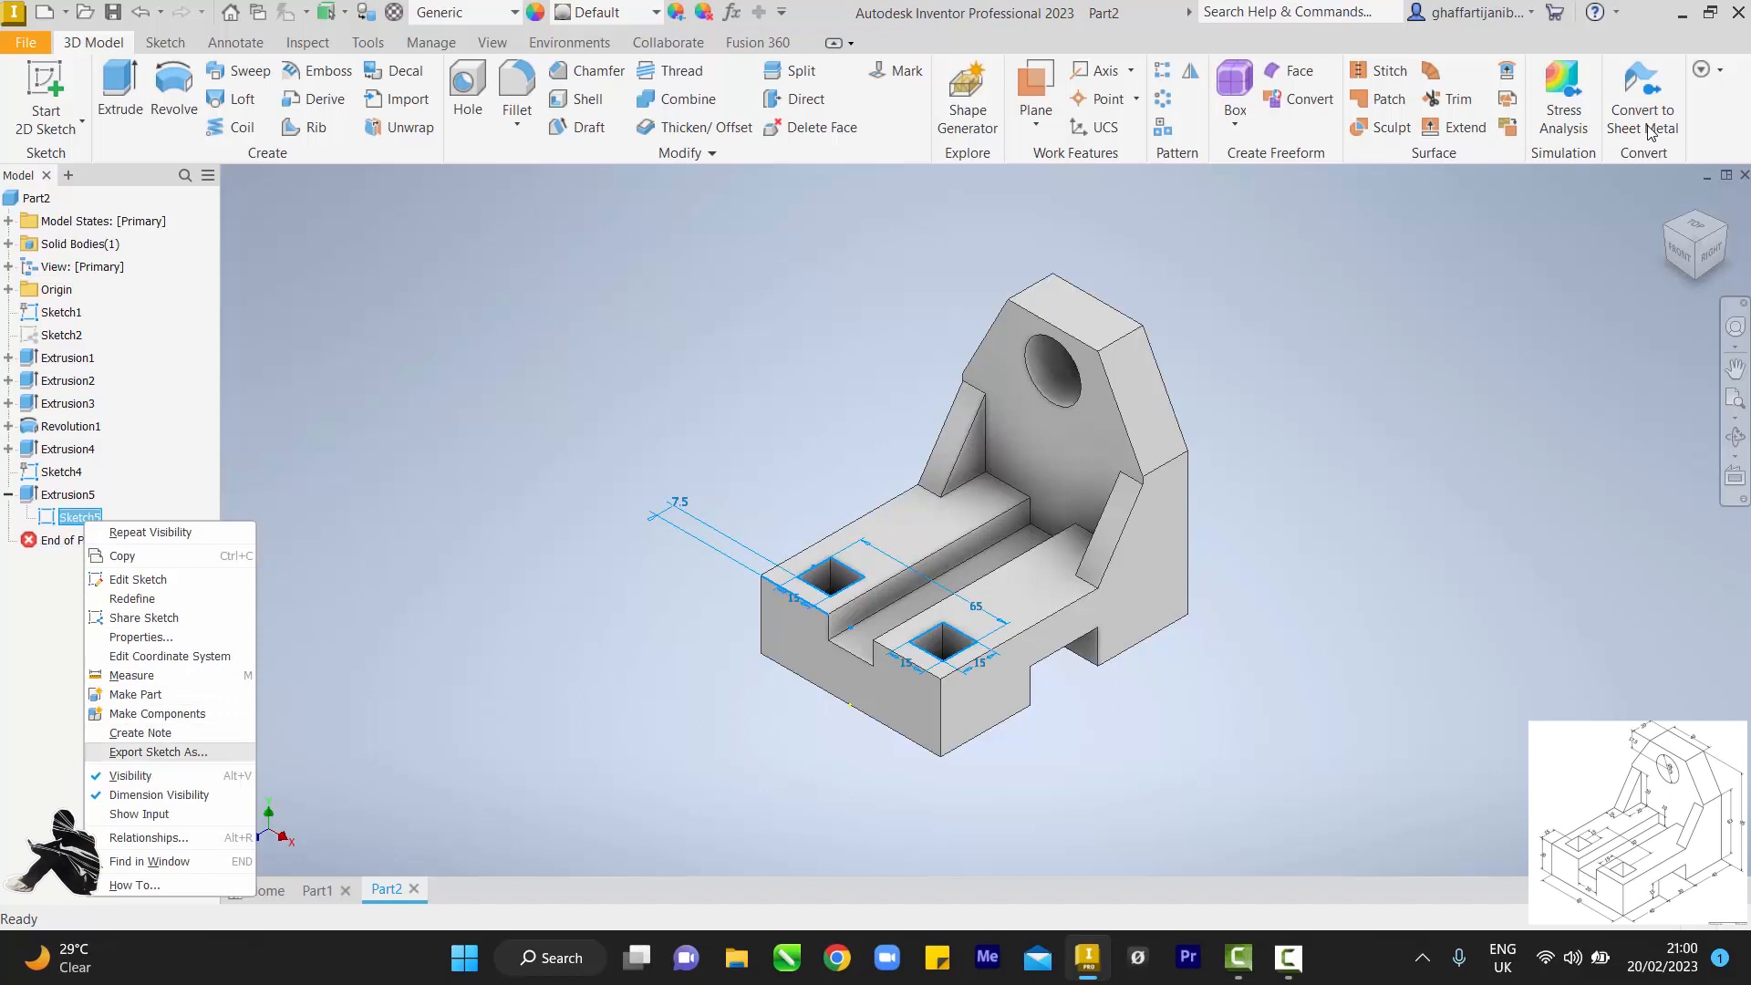
{"action": "key", "text": "Return"}
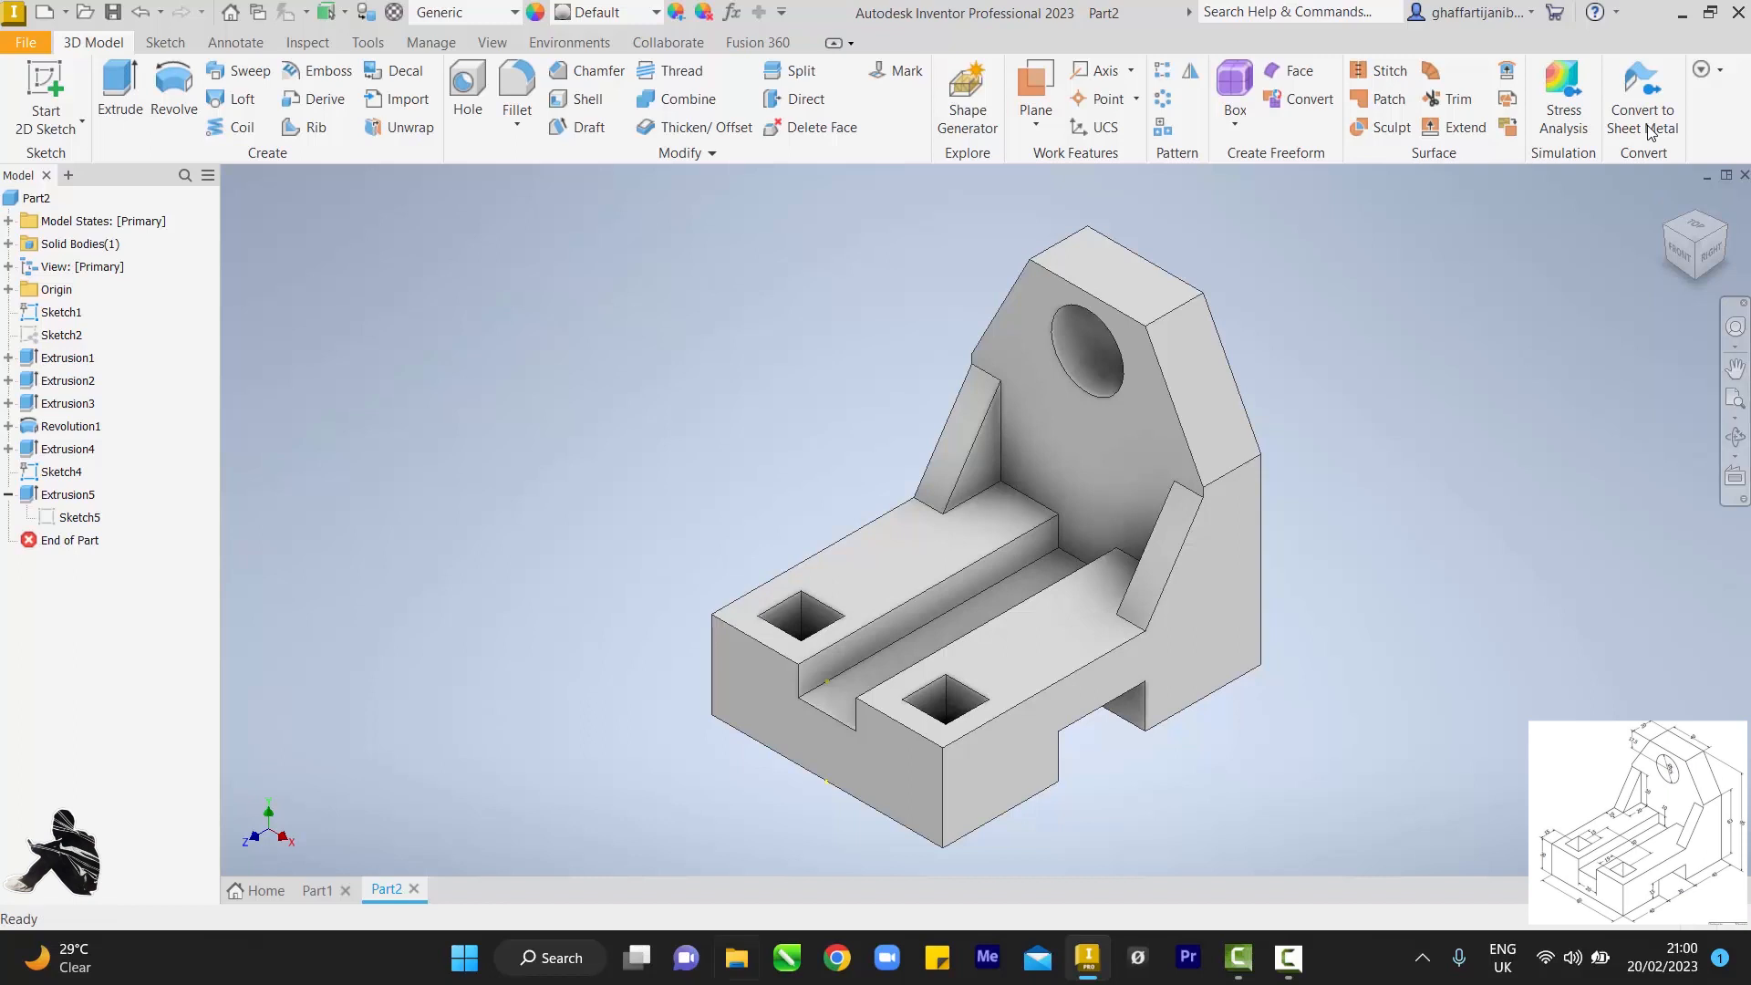
Step: Start saving the completed bracket as an Inventor part file
{"action": "key", "text": "ctrl+s"}
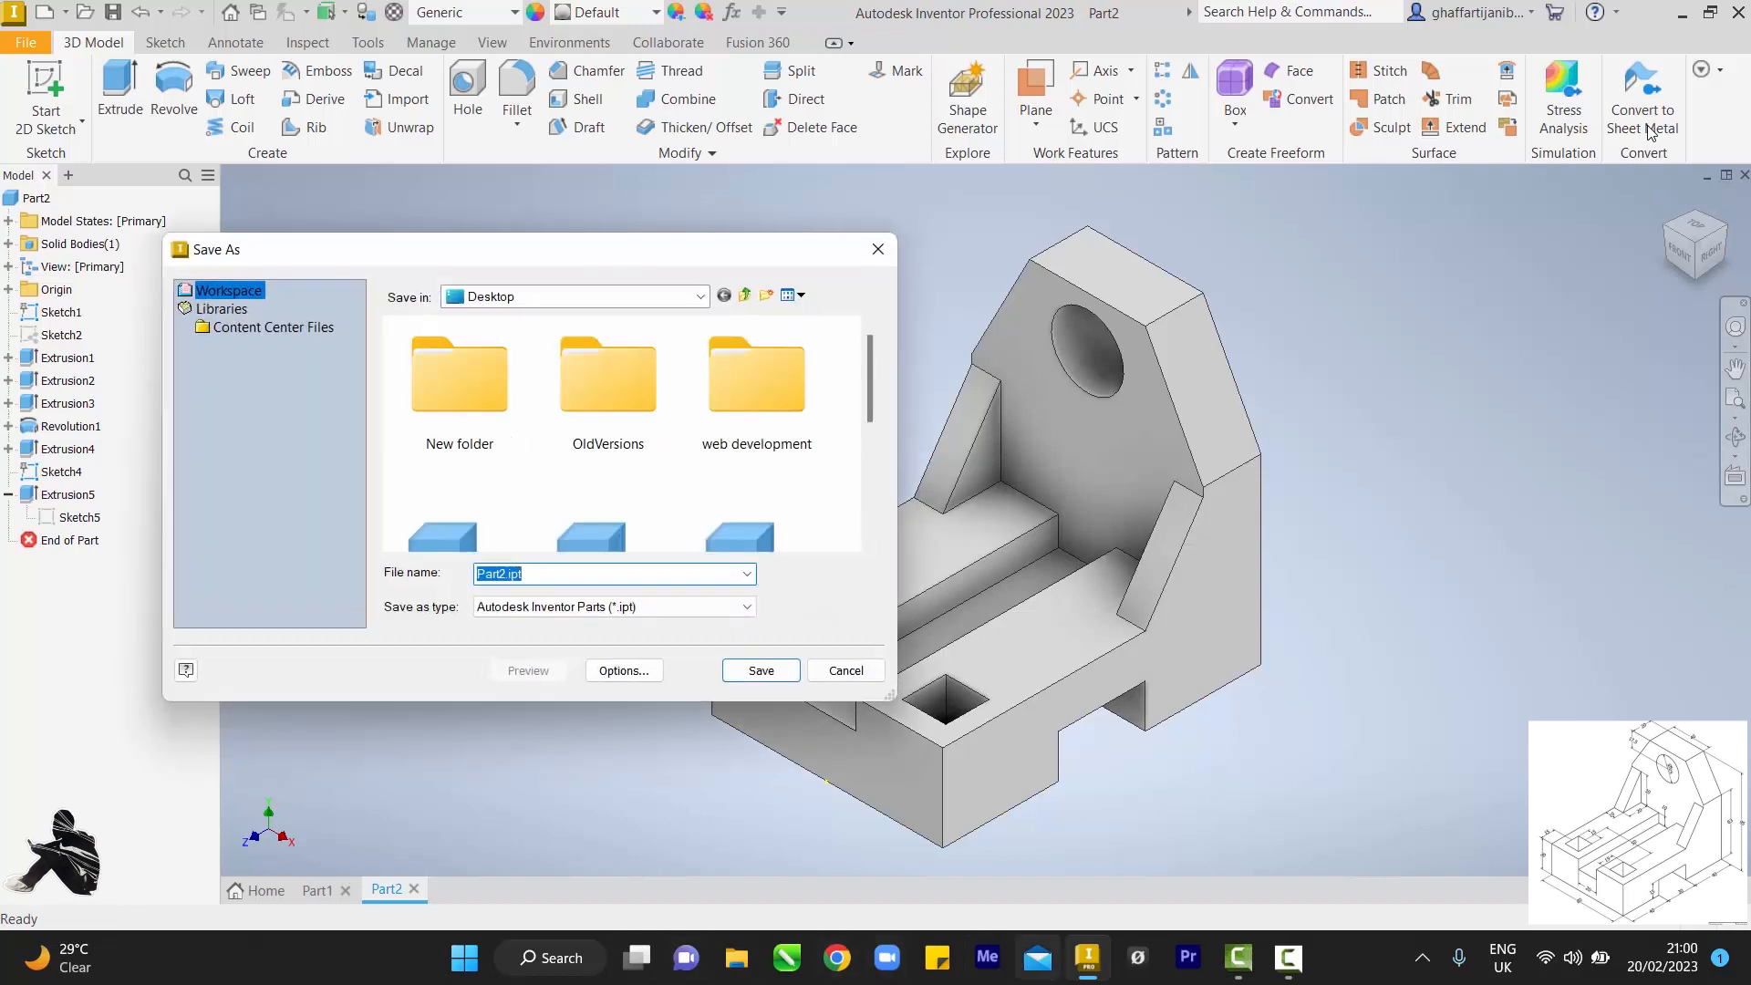